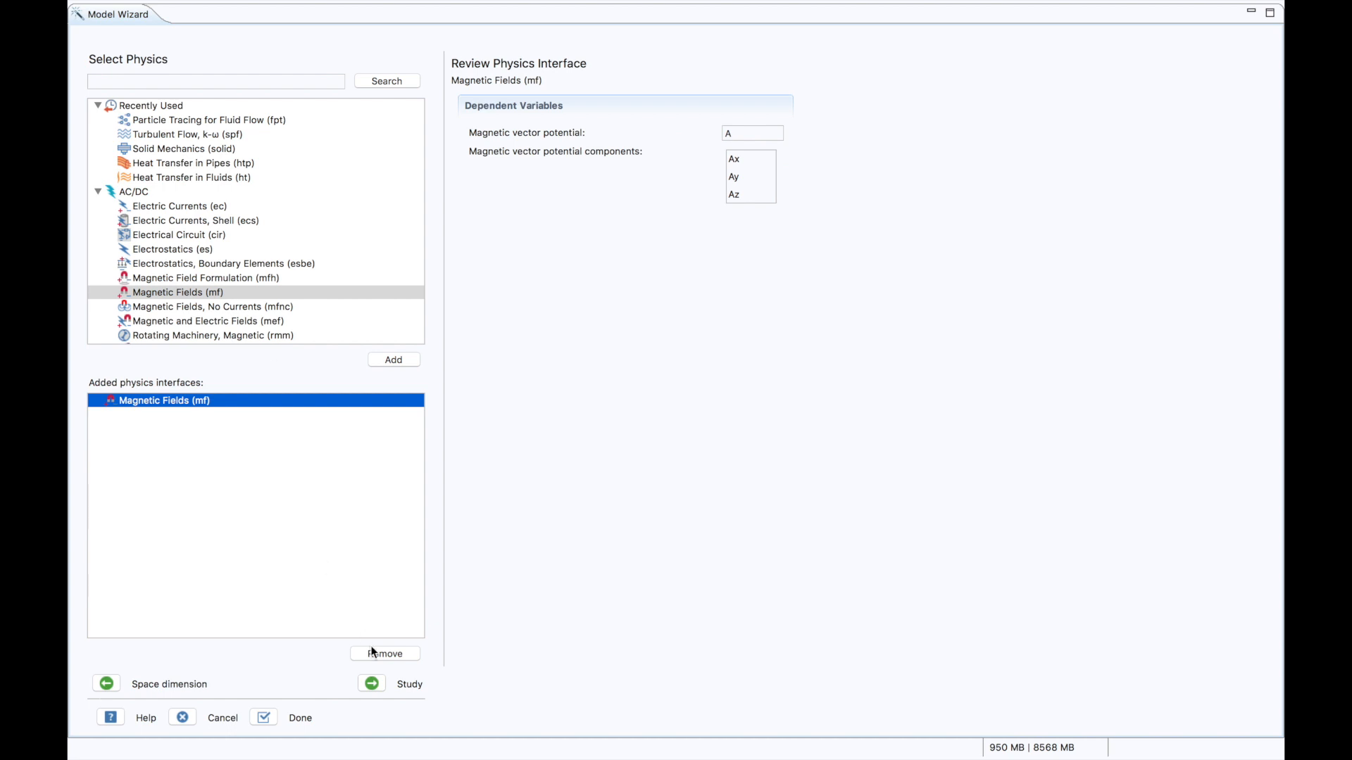
- Add a Frequency Domain study and finish the model setup, discarding the changes to the previously open model
left_click(371, 684)
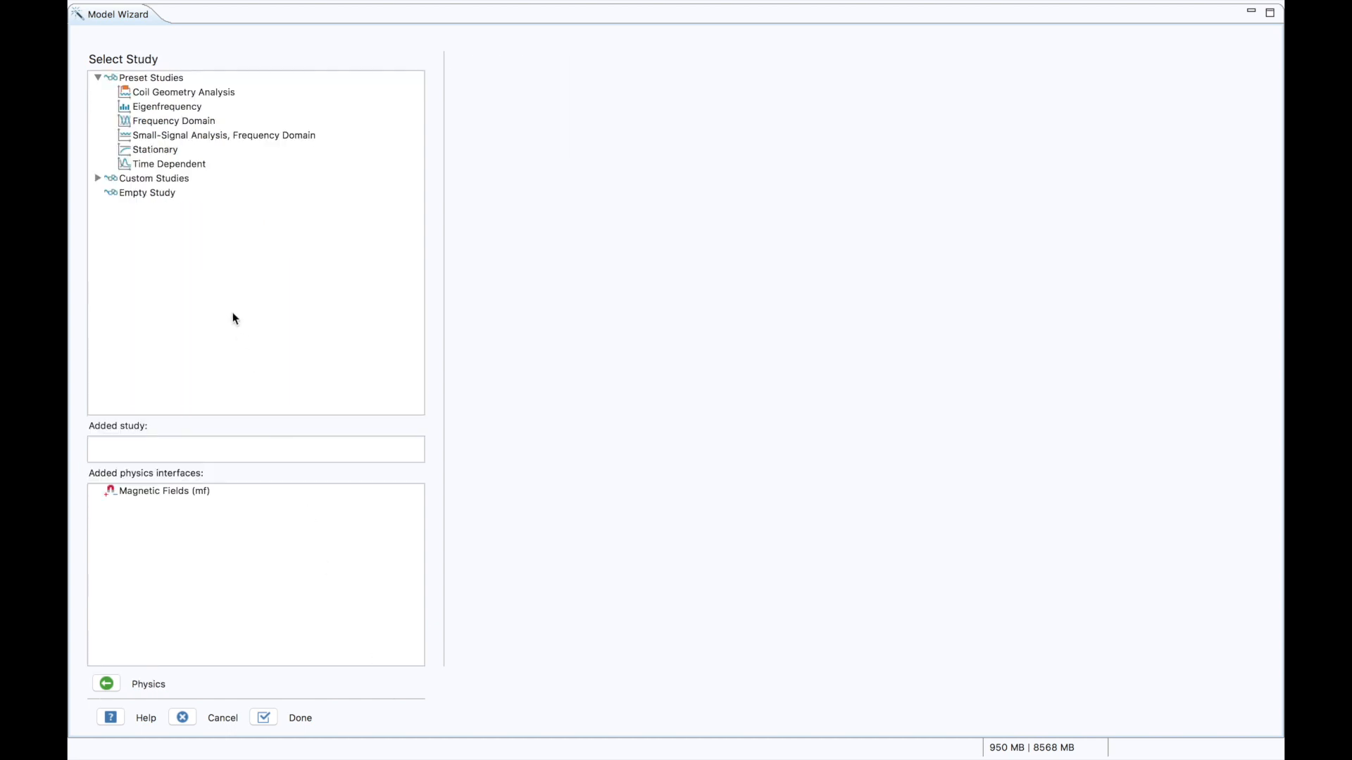
left_click(170, 122)
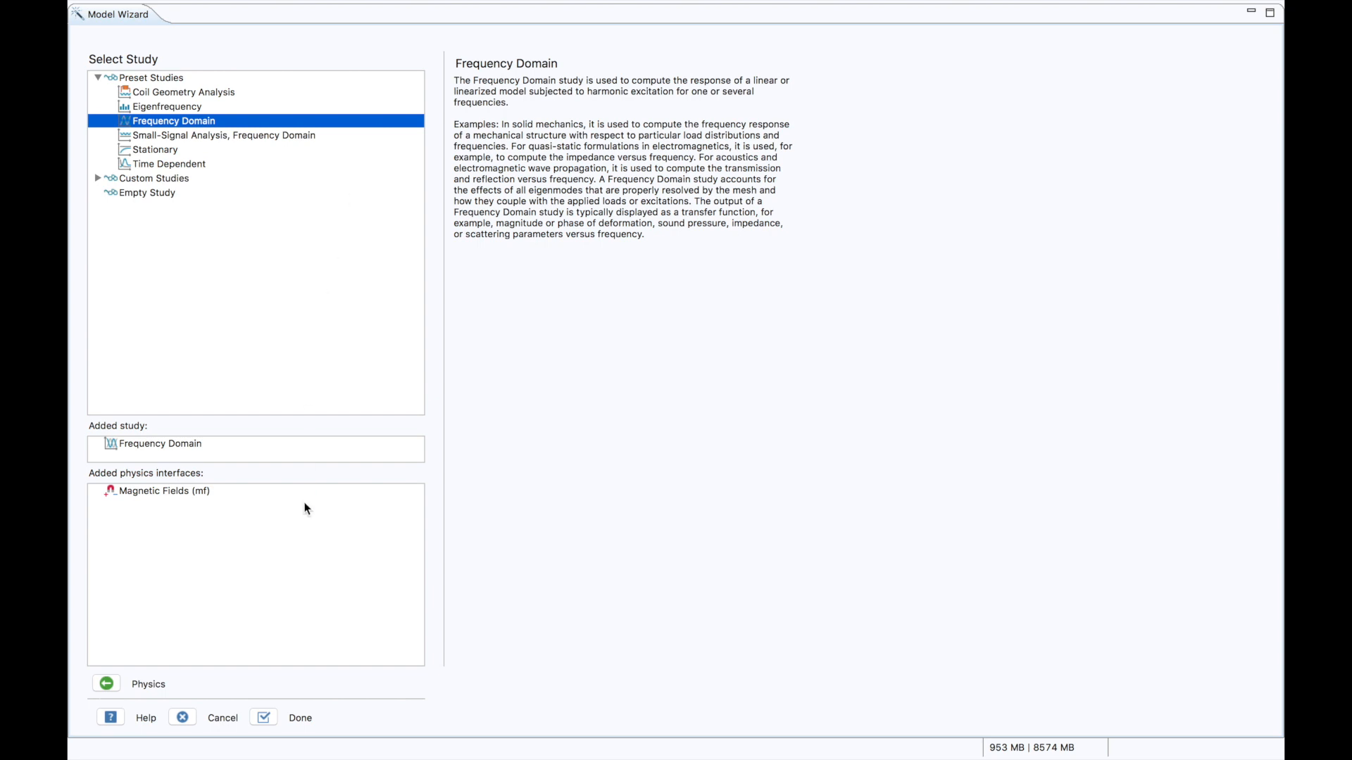
left_click(266, 721)
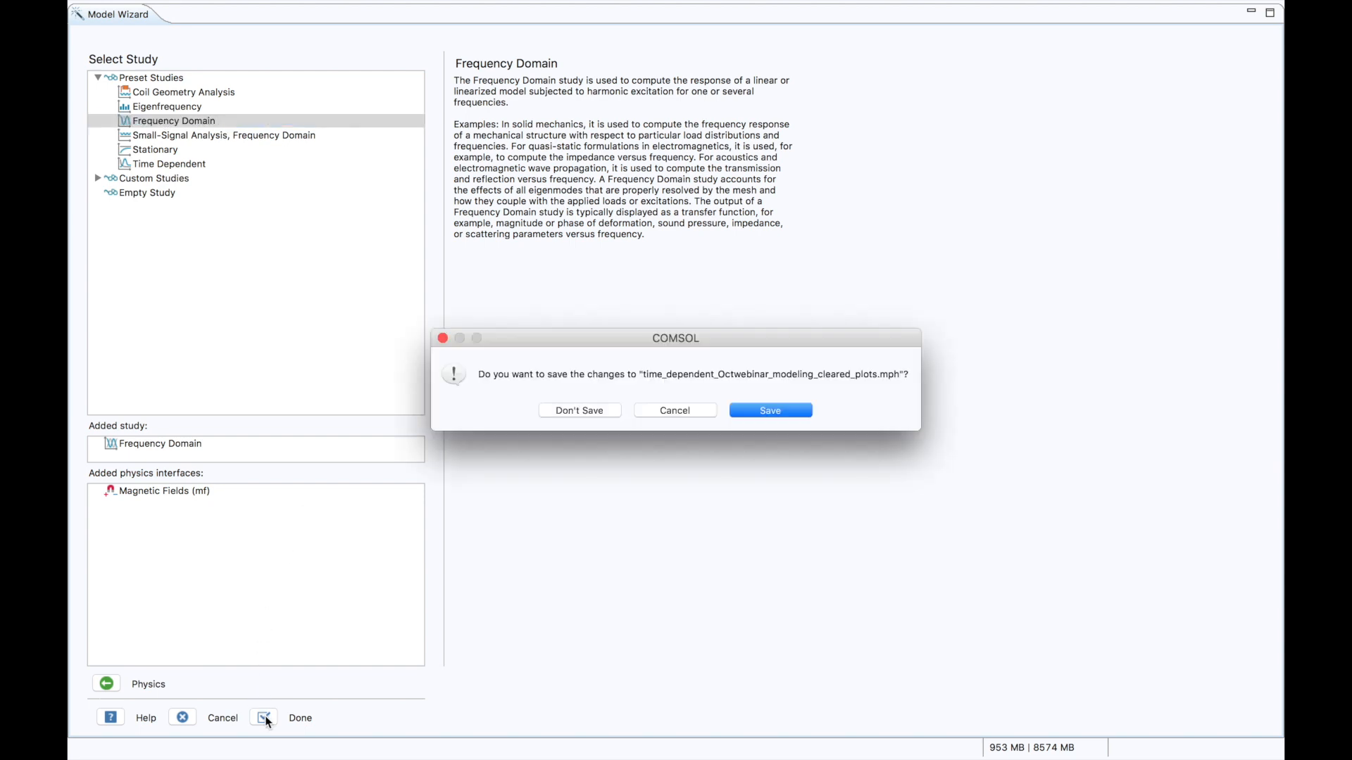
left_click(600, 405)
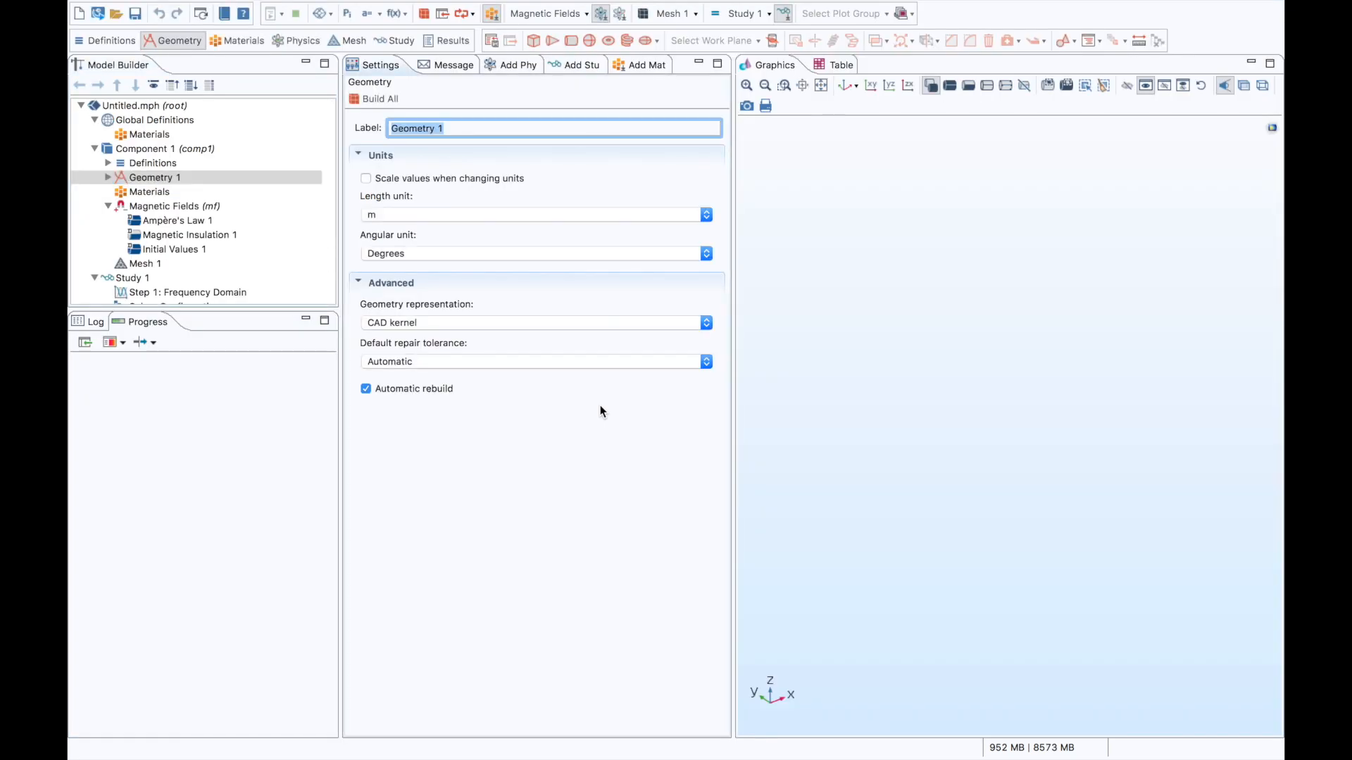
- Insert the geometry sequence from time_dependent_Octwebinar_modeling_cleared_plots.mph into Geometry 1 and build all objects
right_click(181, 175)
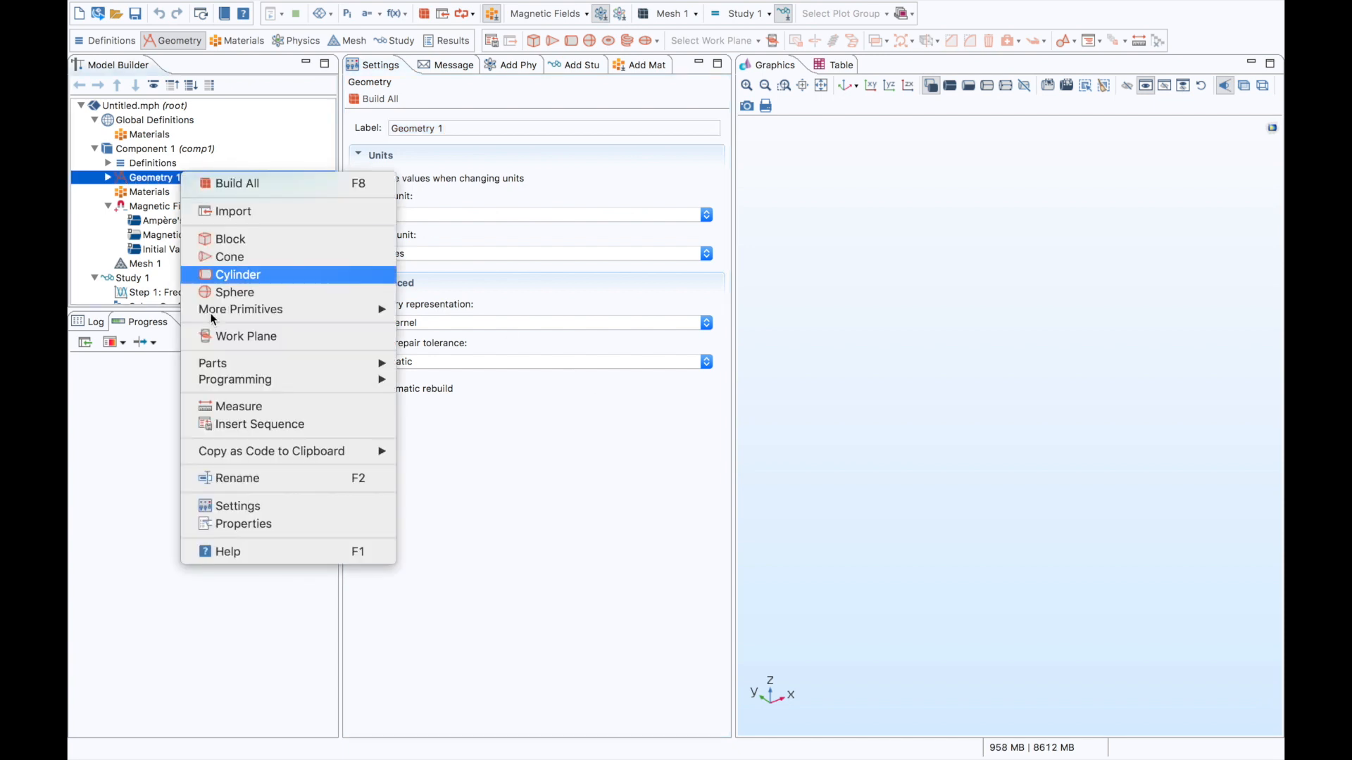
left_click(253, 425)
key("t")
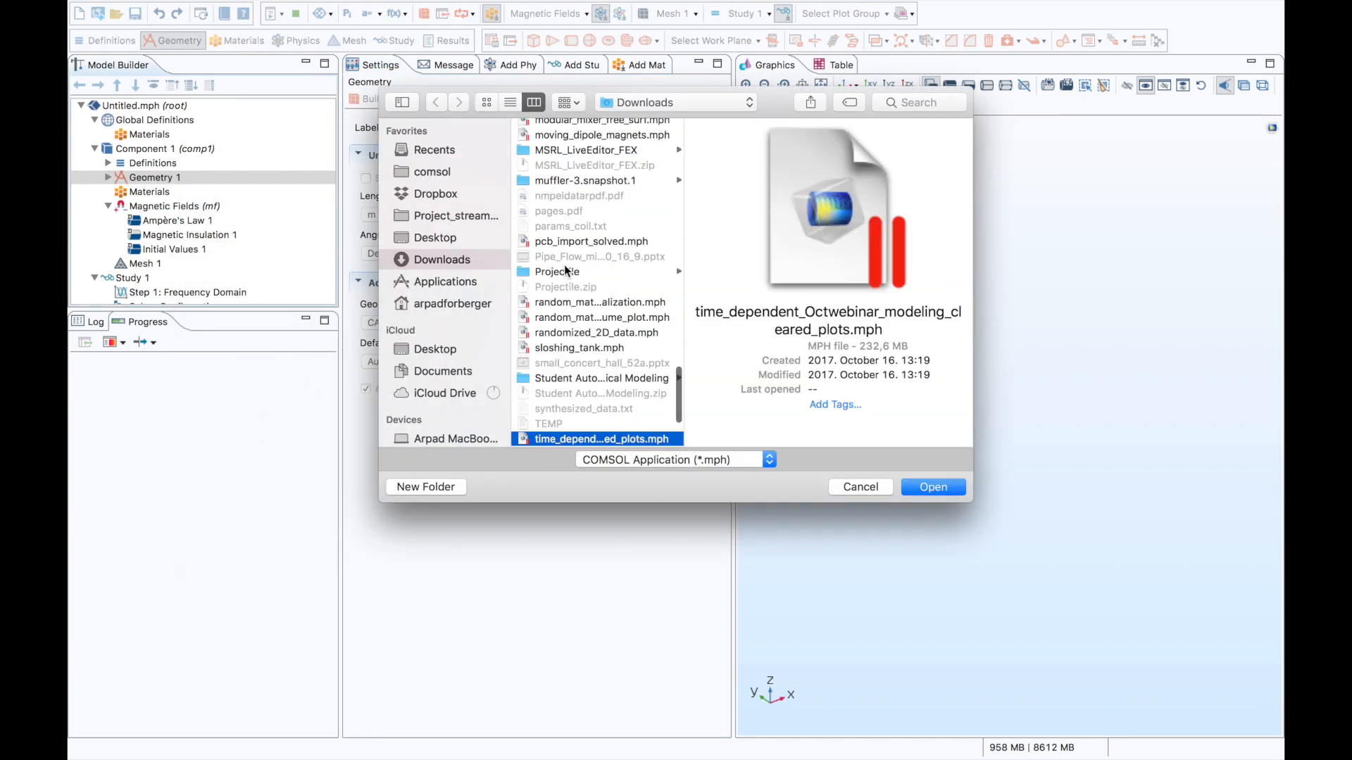
key("Return")
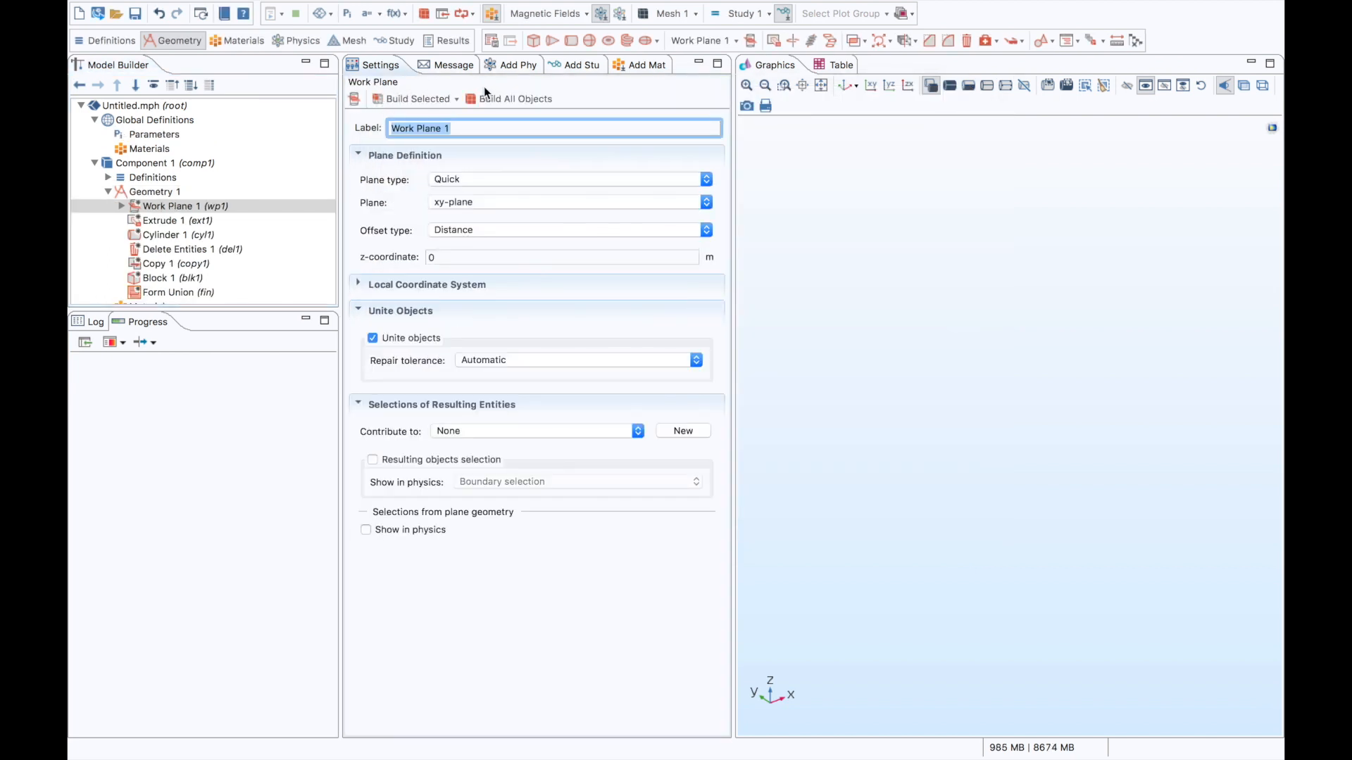
left_click(472, 99)
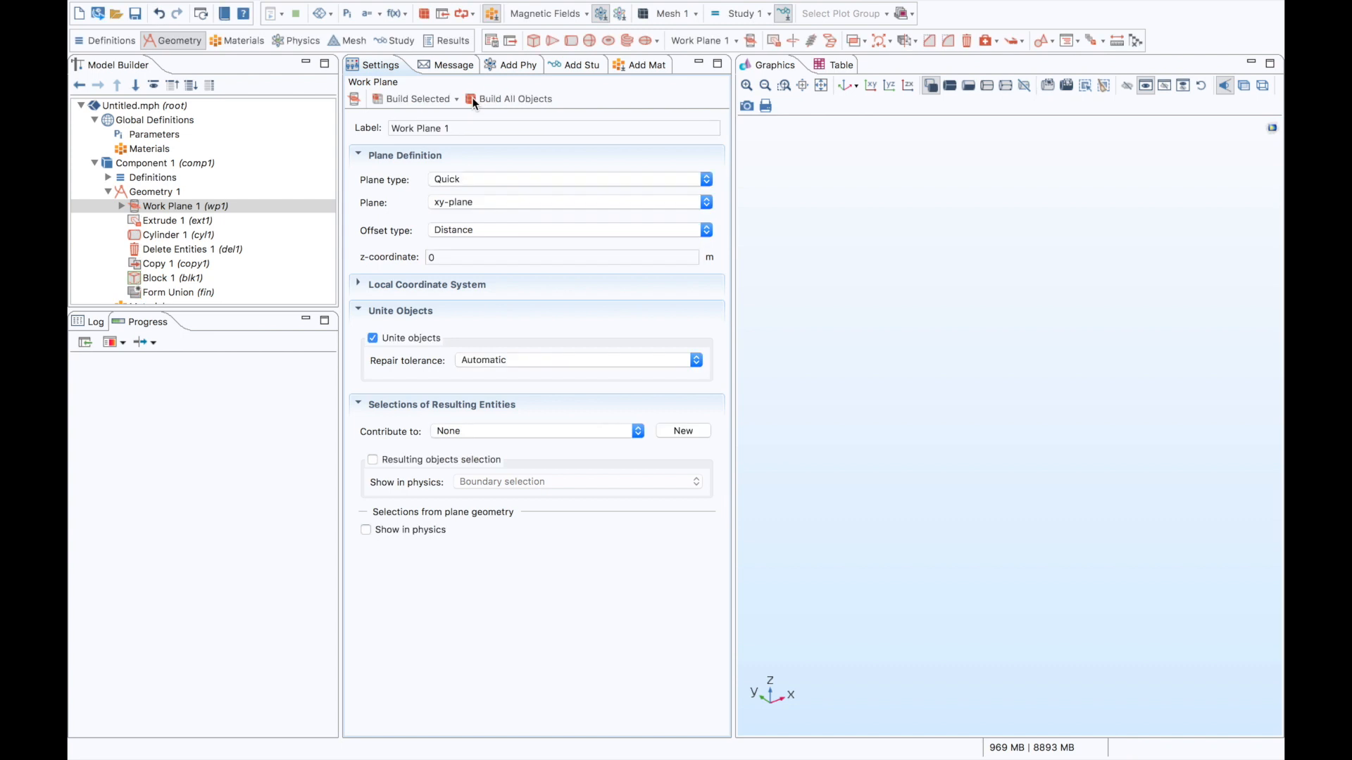
- Turn on transparency in the graphics view and examine the core and coils inside the surrounding block
left_click(821, 86)
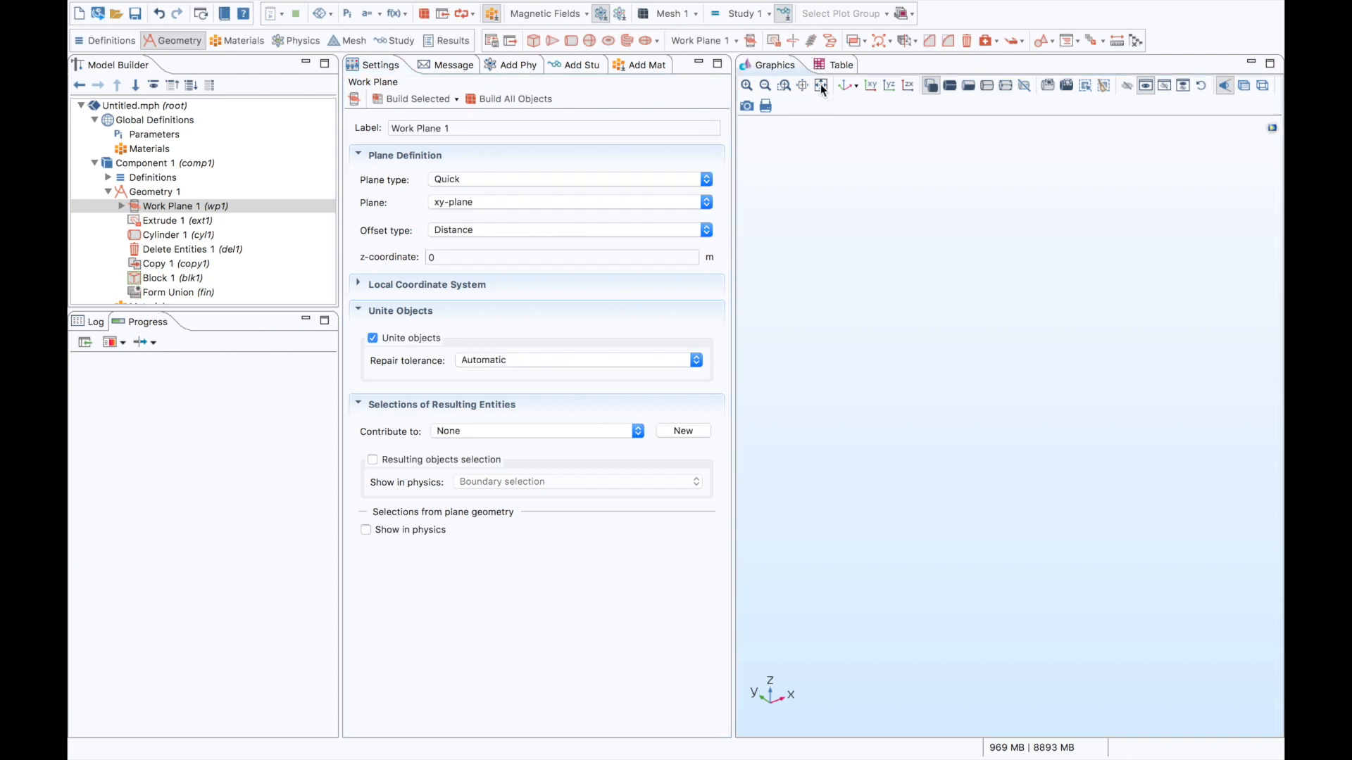
left_click_drag(866, 334, 1041, 232)
left_click(1242, 85)
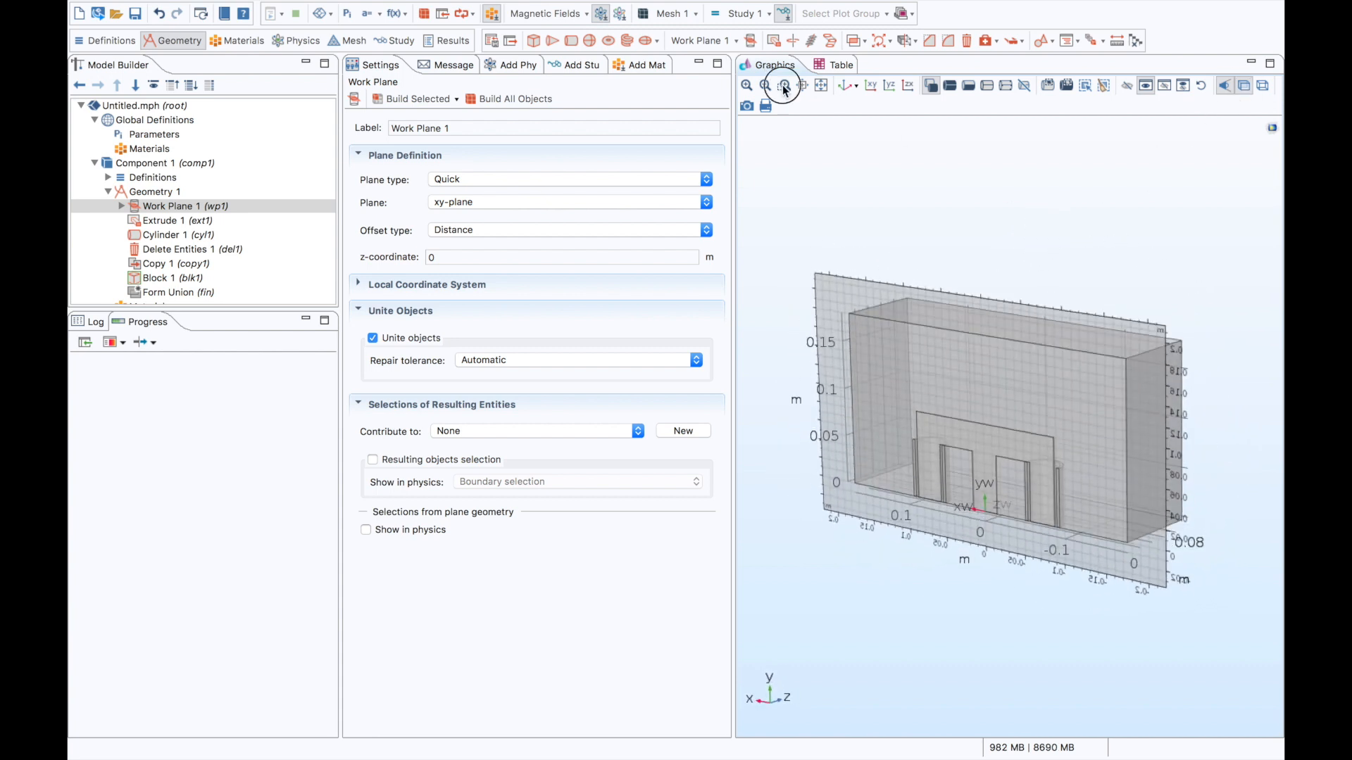
left_click_drag(873, 373, 1127, 581)
right_click_drag(898, 569, 887, 462)
left_click_drag(894, 463, 899, 466)
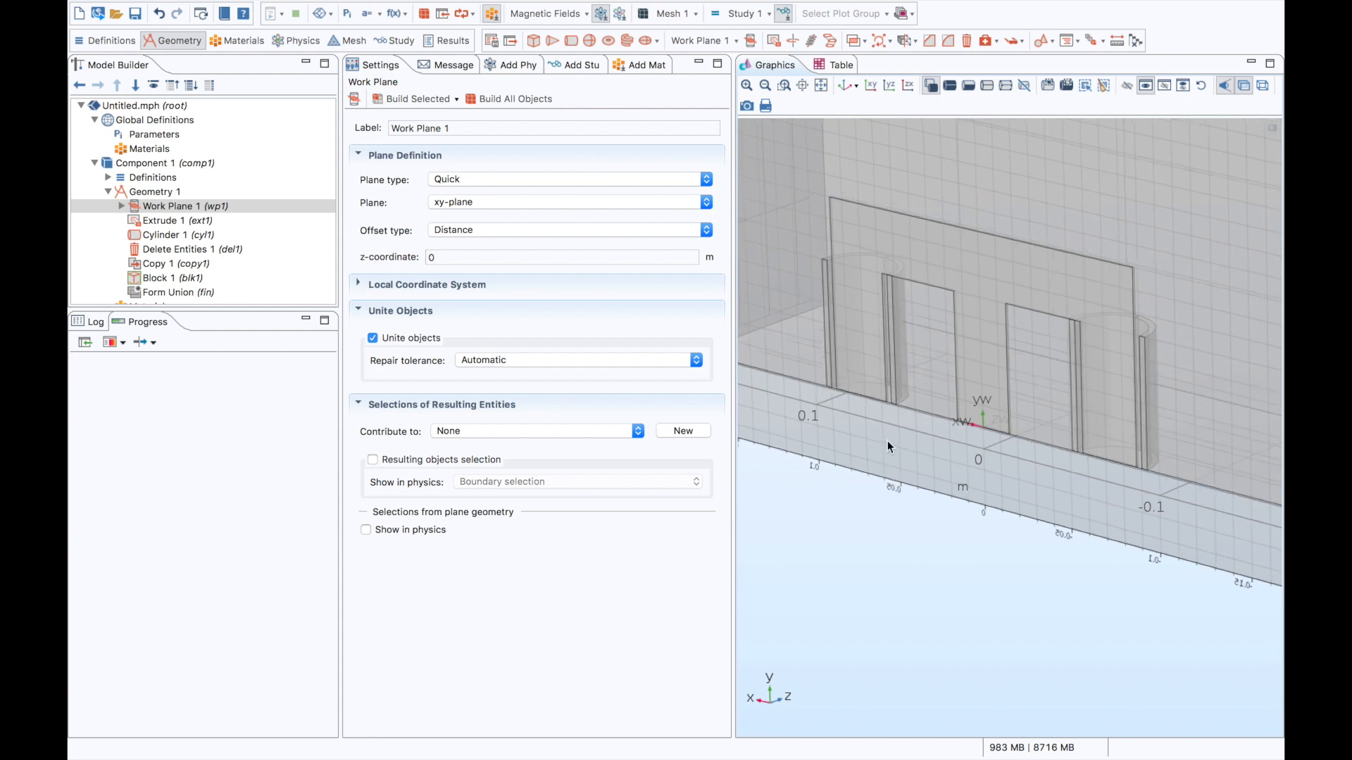
left_click(171, 194)
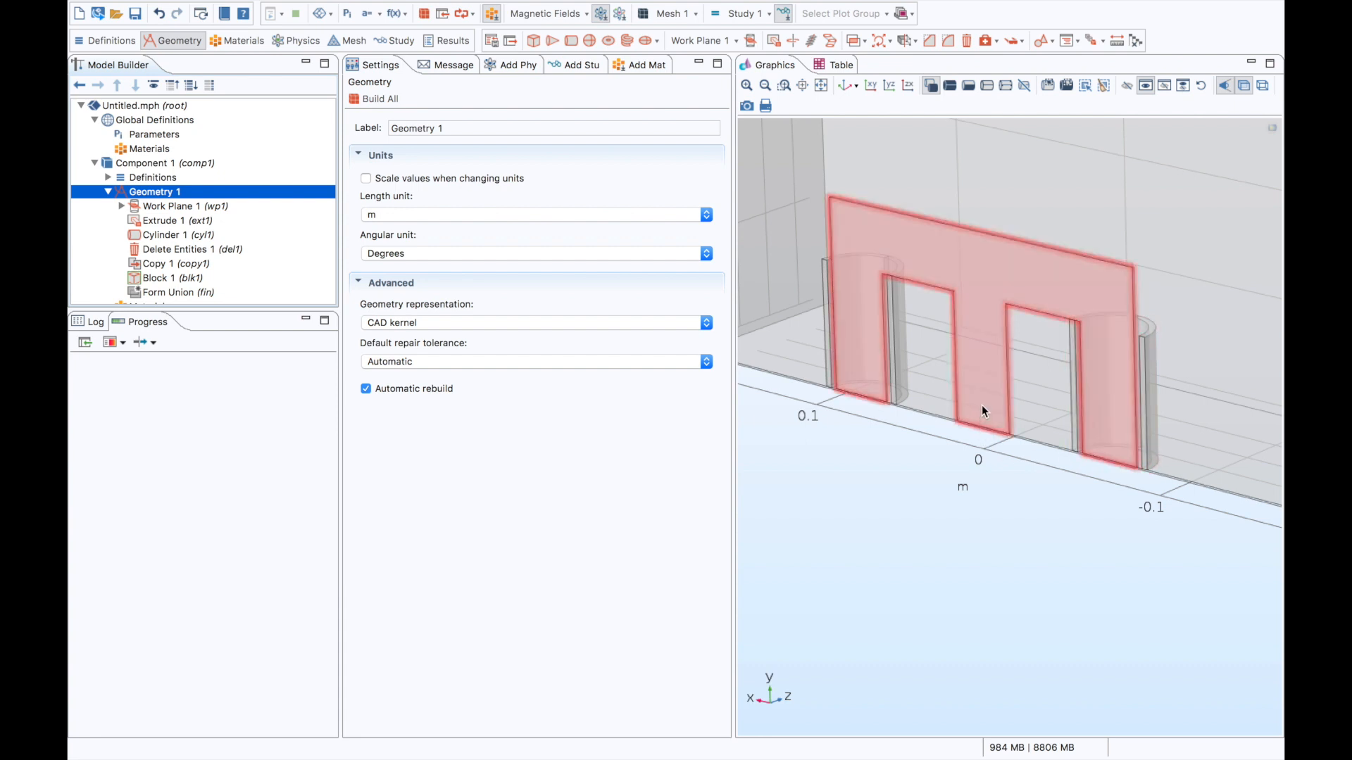
mouse_move(983, 410)
left_mouse_down()
mouse_move(975, 392)
mouse_move(985, 400)
left_mouse_up()
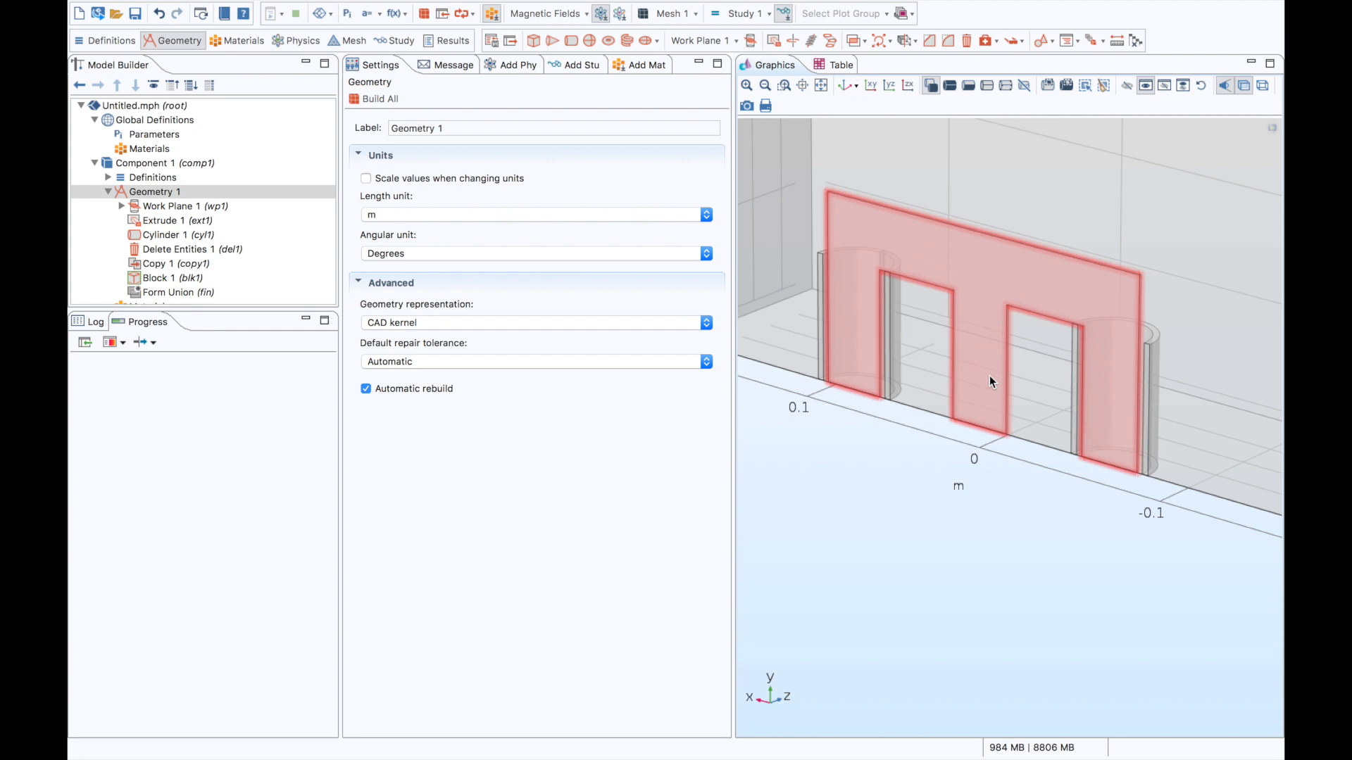
- Add Air from the recent library materials to the component
left_click(108, 195)
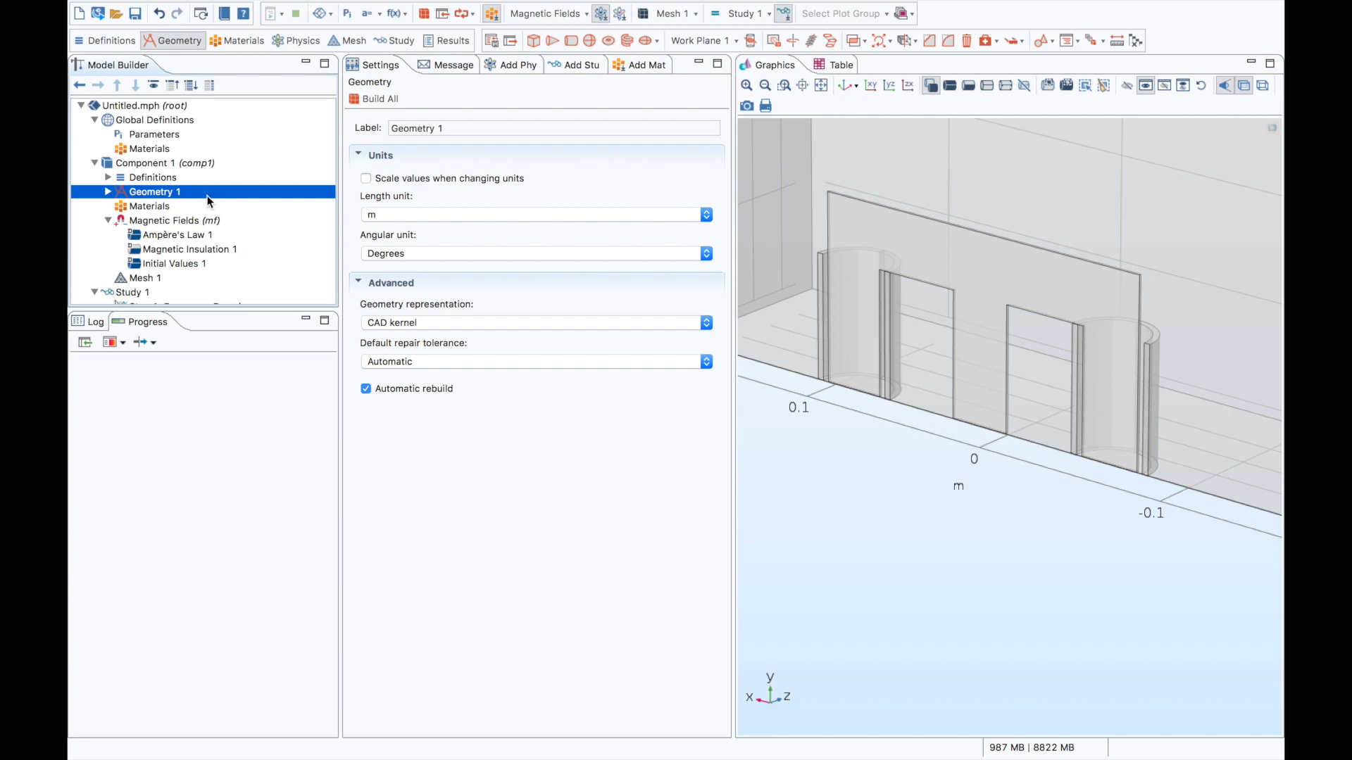
left_click(166, 208)
right_click(166, 207)
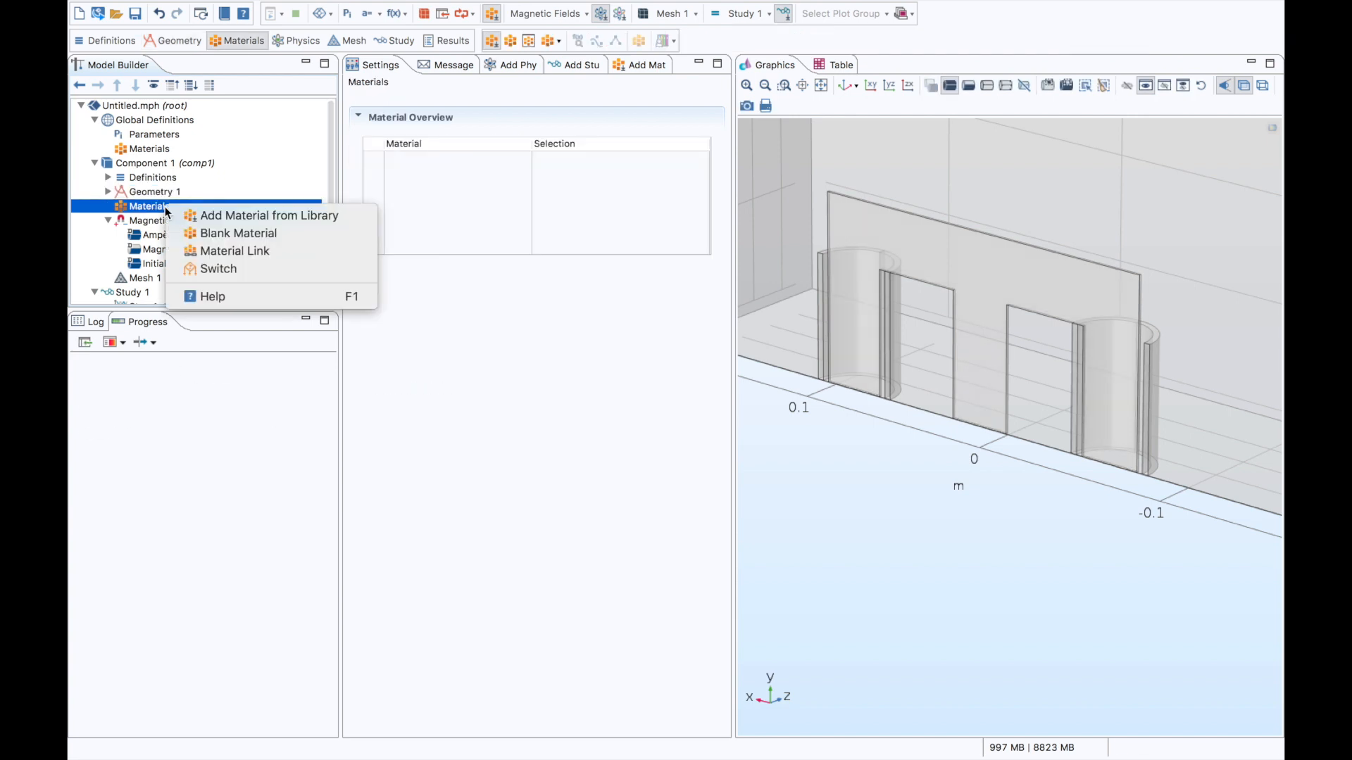
left_click(194, 217)
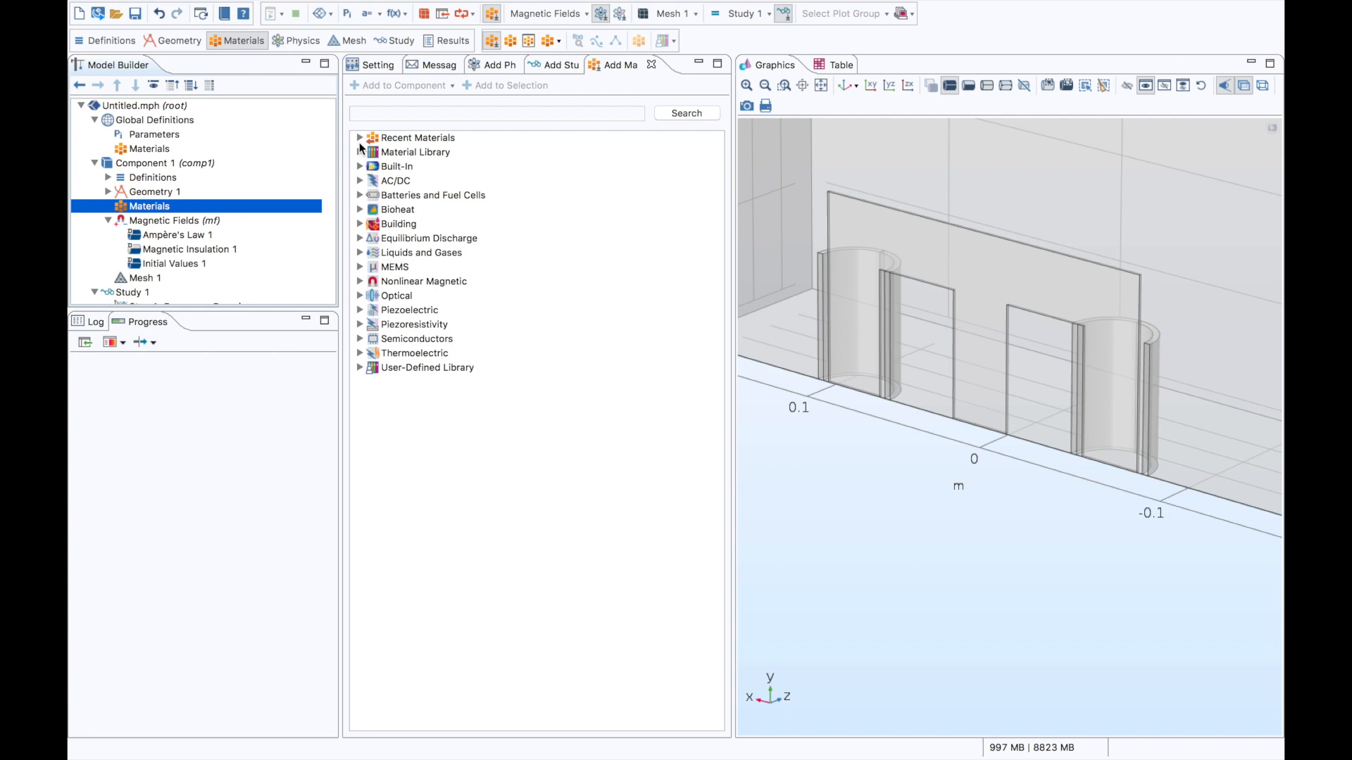
left_click(359, 137)
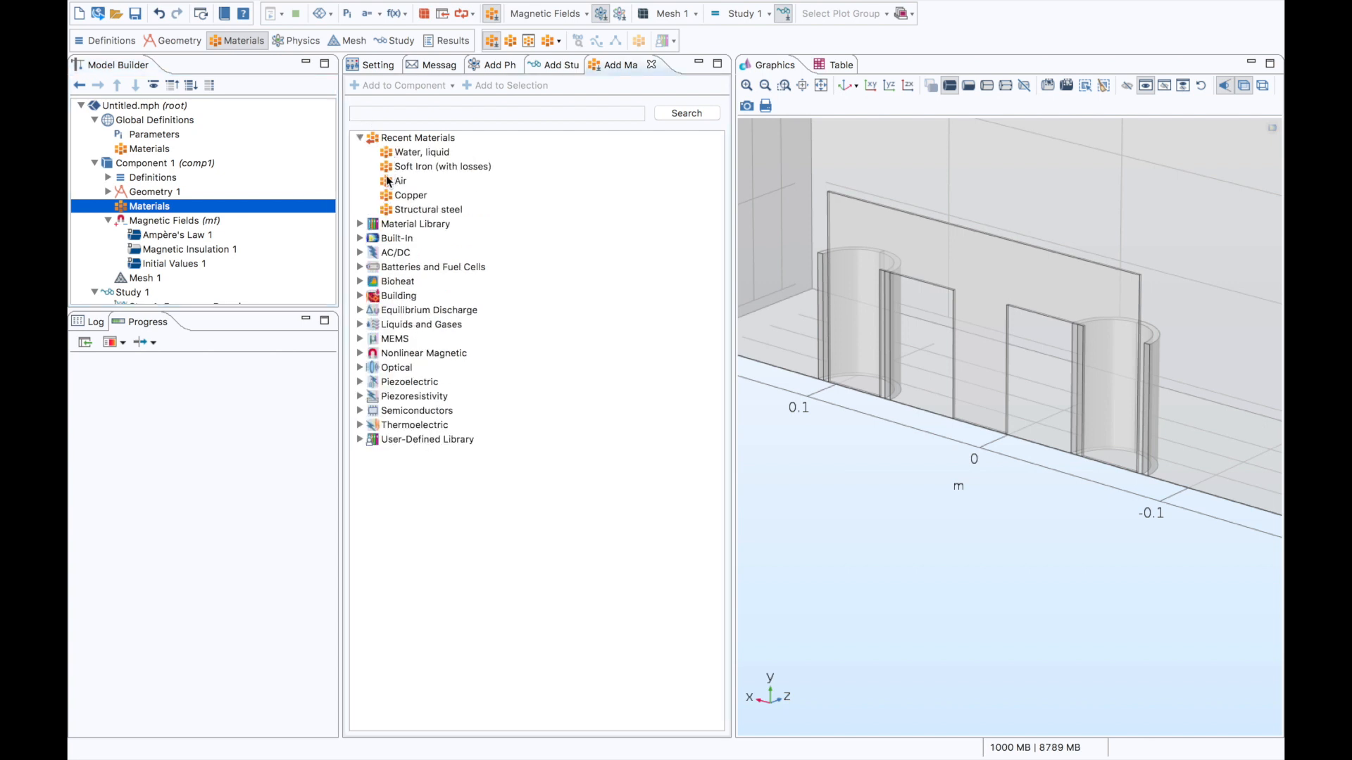
double_click(388, 180)
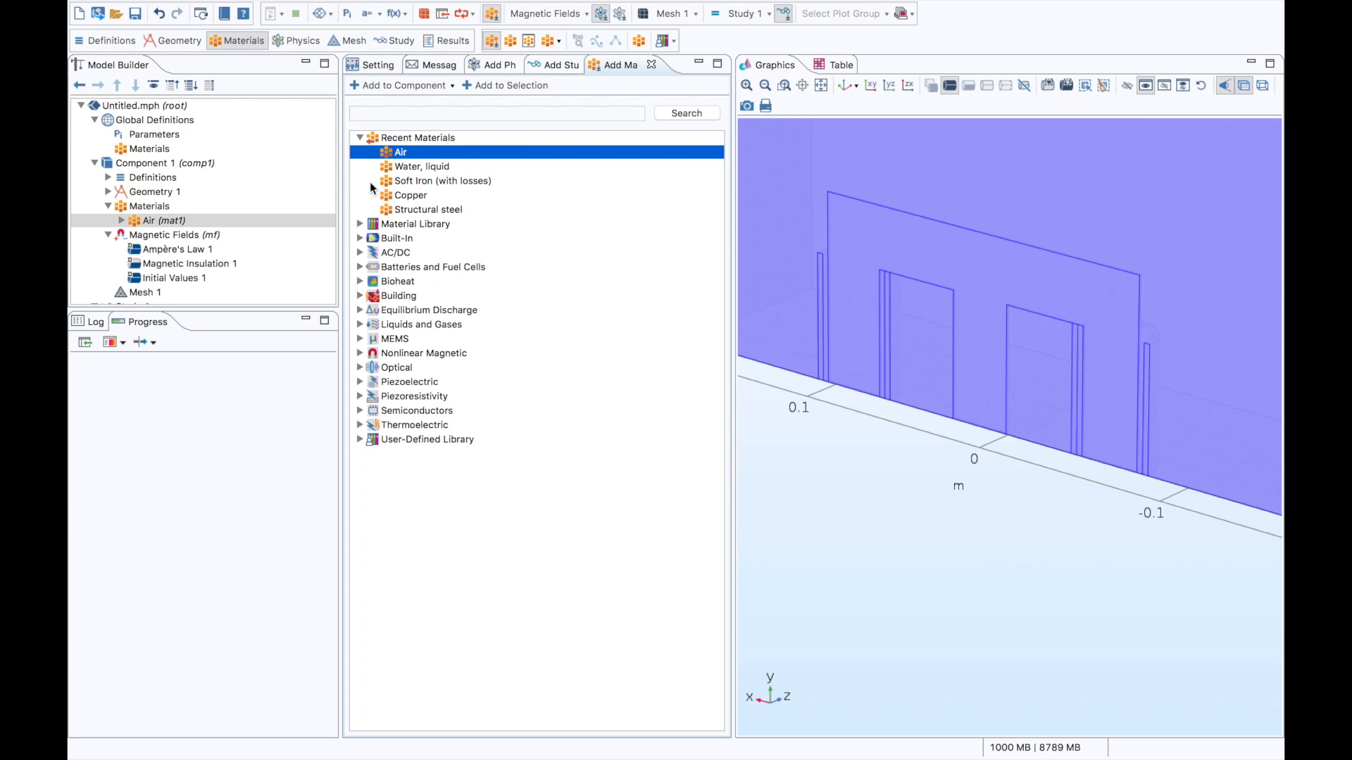
- Add a blank material to the component and assign it to the four coil domains 2, 4, 5 and 6
left_click(145, 206)
right_click(156, 205)
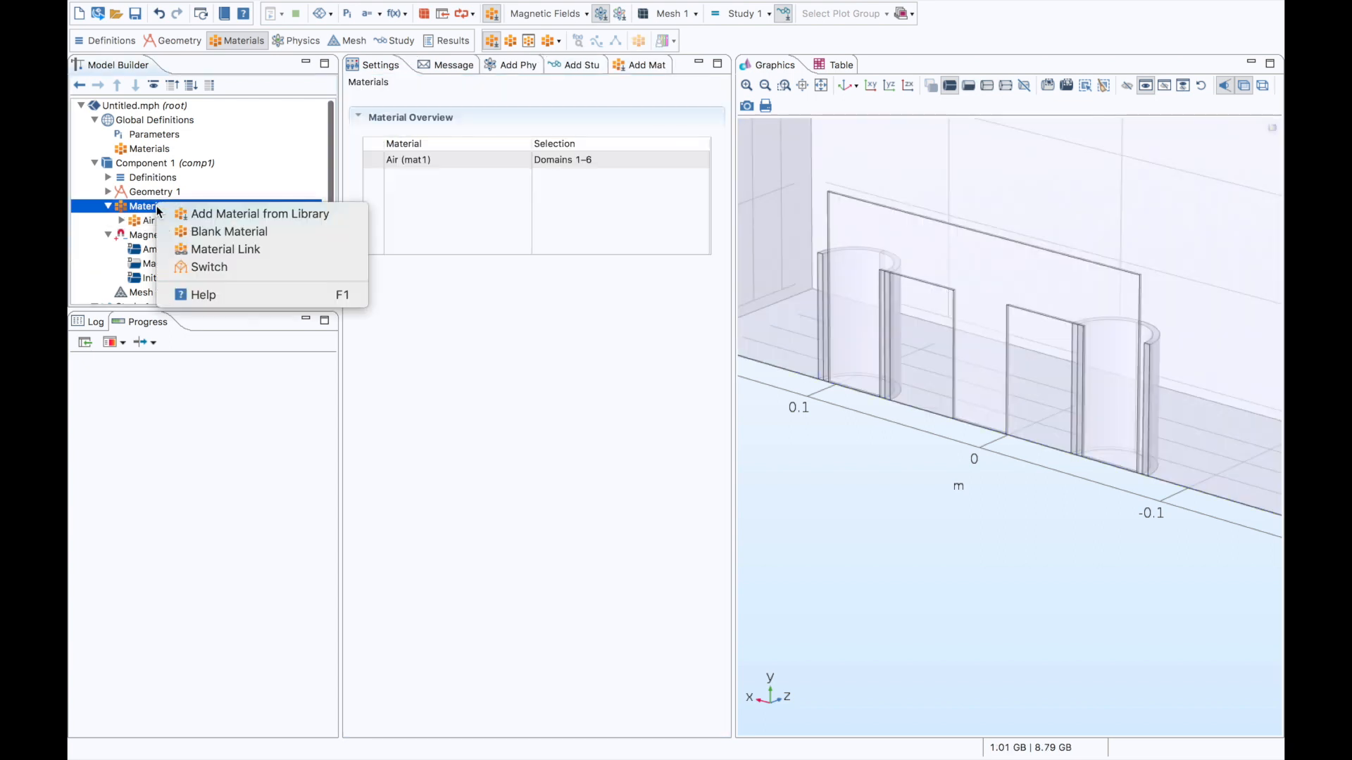
left_click(226, 231)
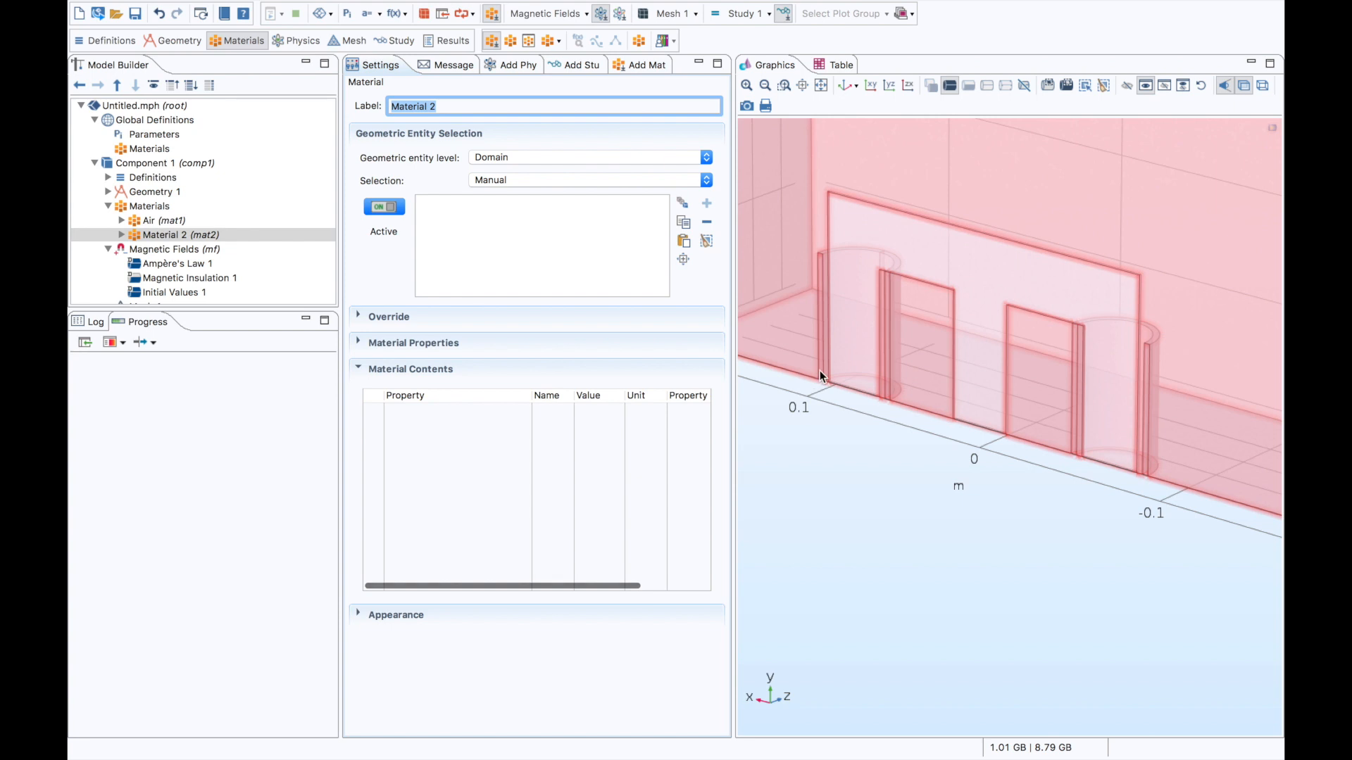
left_click(819, 374)
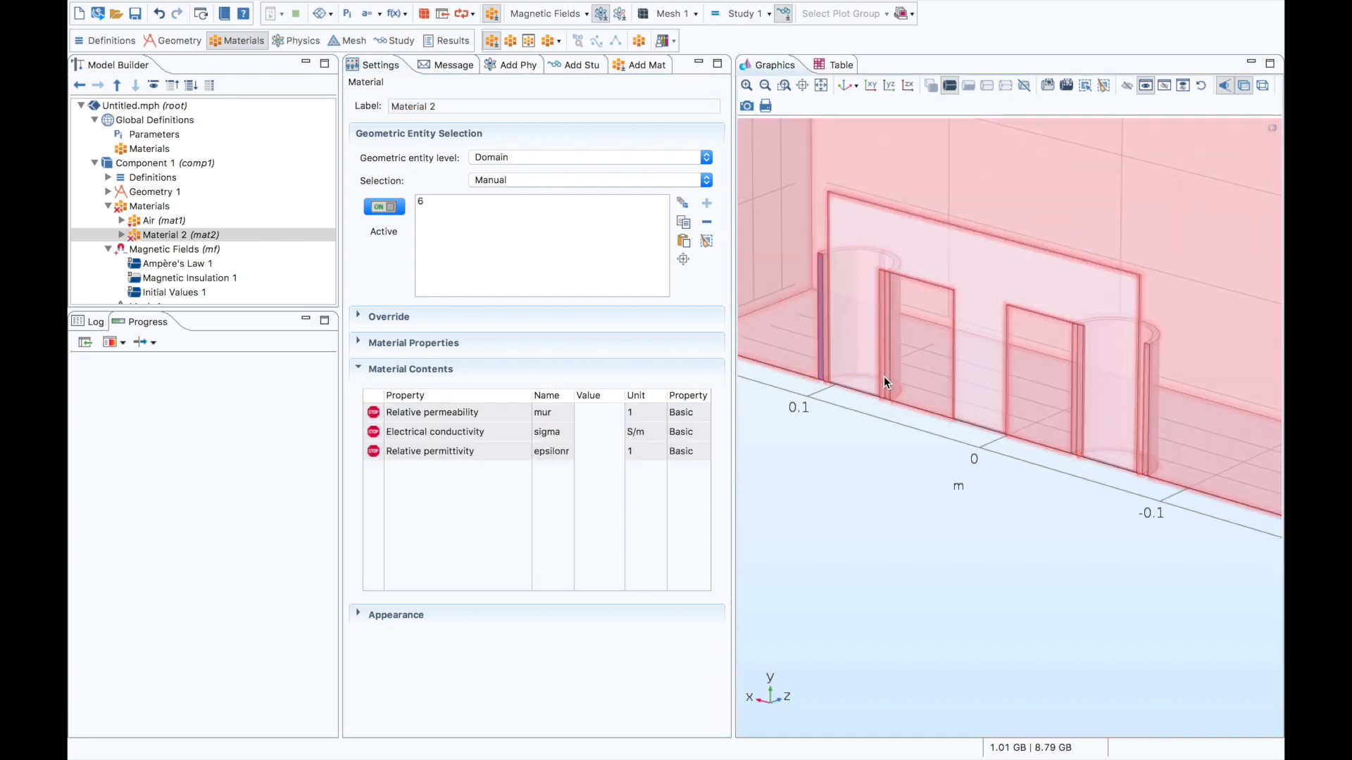
left_click(651, 156)
left_click(656, 142)
left_click(652, 179)
left_click(645, 181)
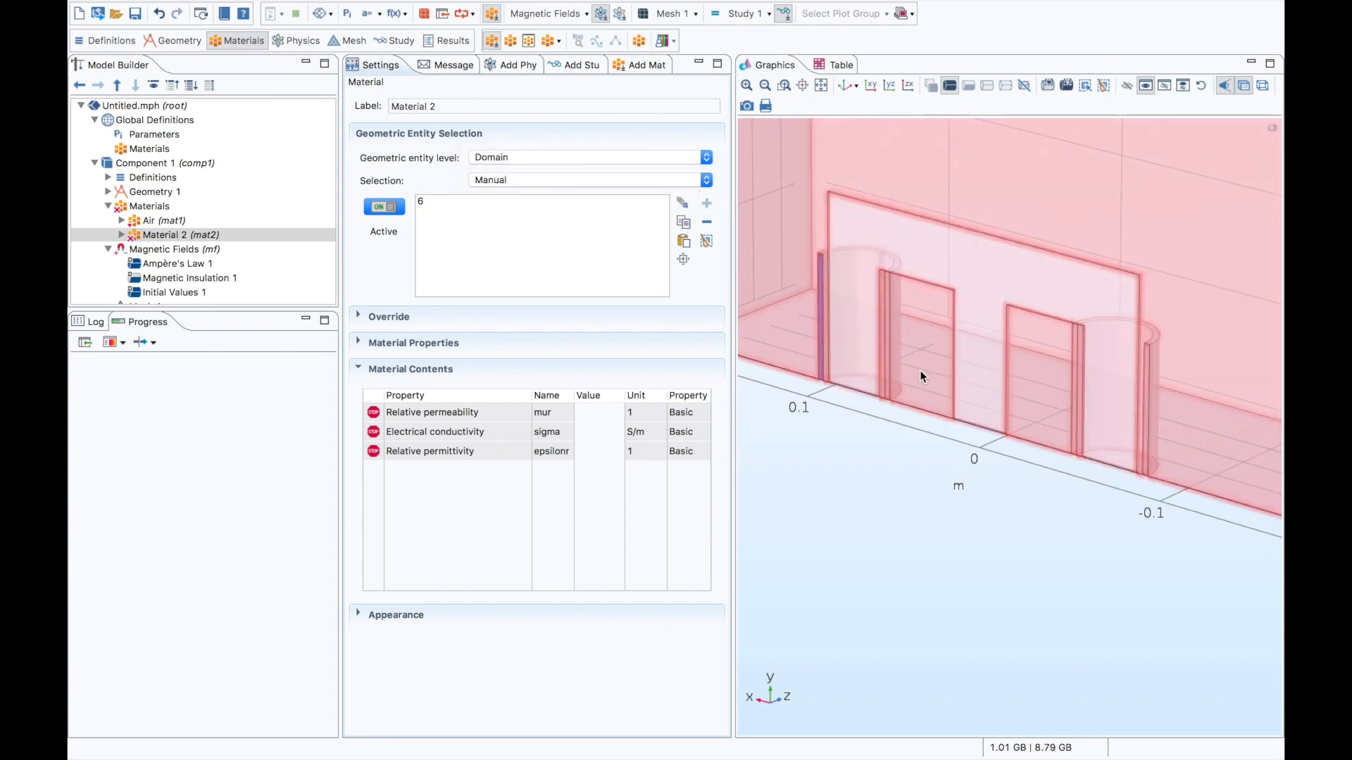
left_click(887, 383)
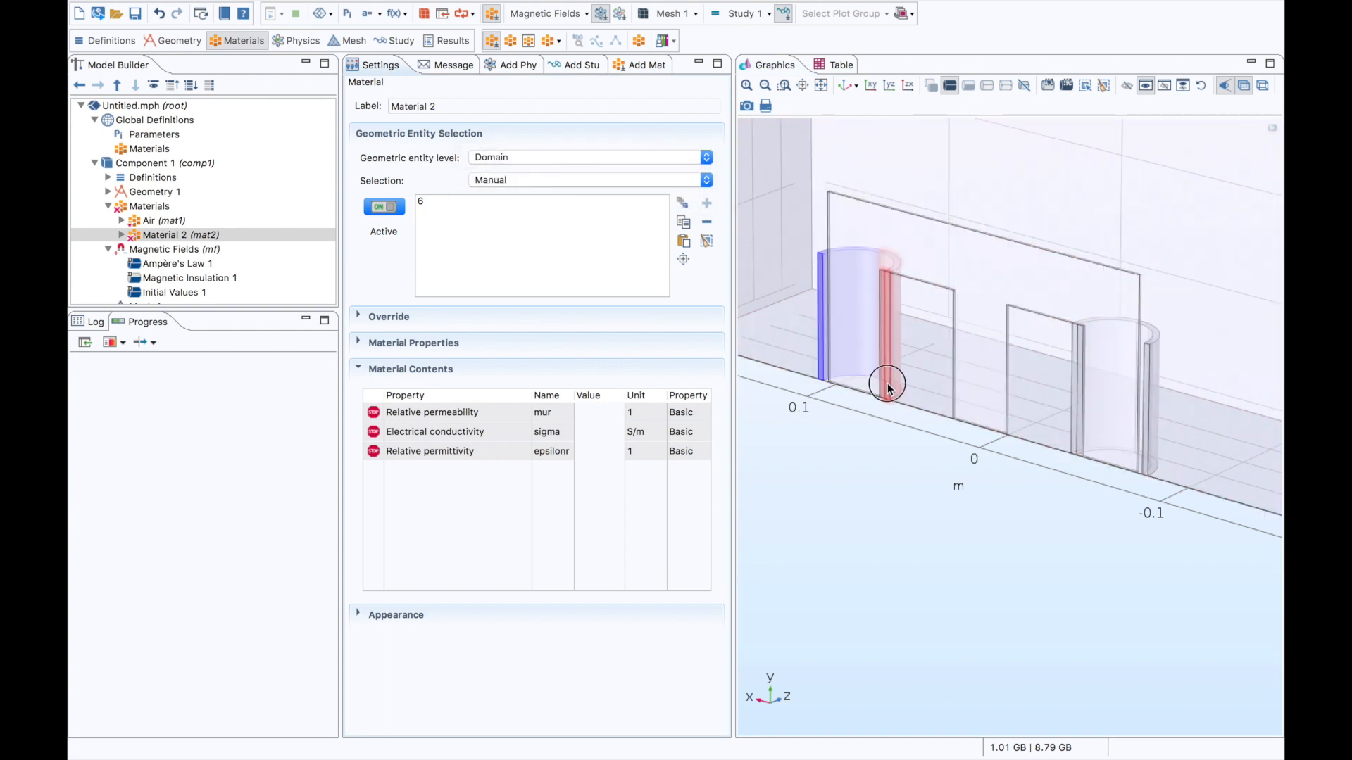
left_click(1074, 451)
left_click(1145, 473)
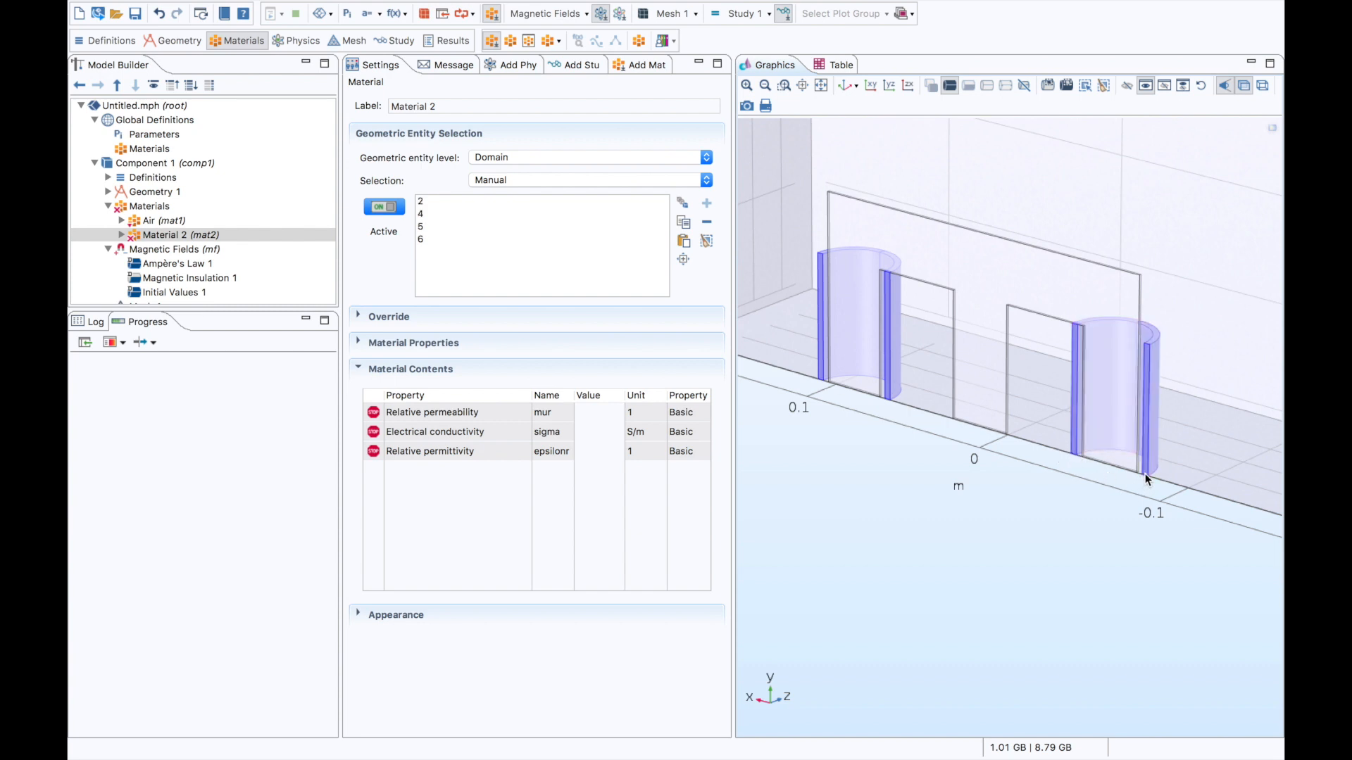
- Set the coil material's relative permeability to 1, electrical conductivity to 1 S/m and relative permittivity to 1
left_click(597, 412)
left_click(597, 412)
type("1")
key("Return")
type("1")
key("Return")
type("1")
key("Return")
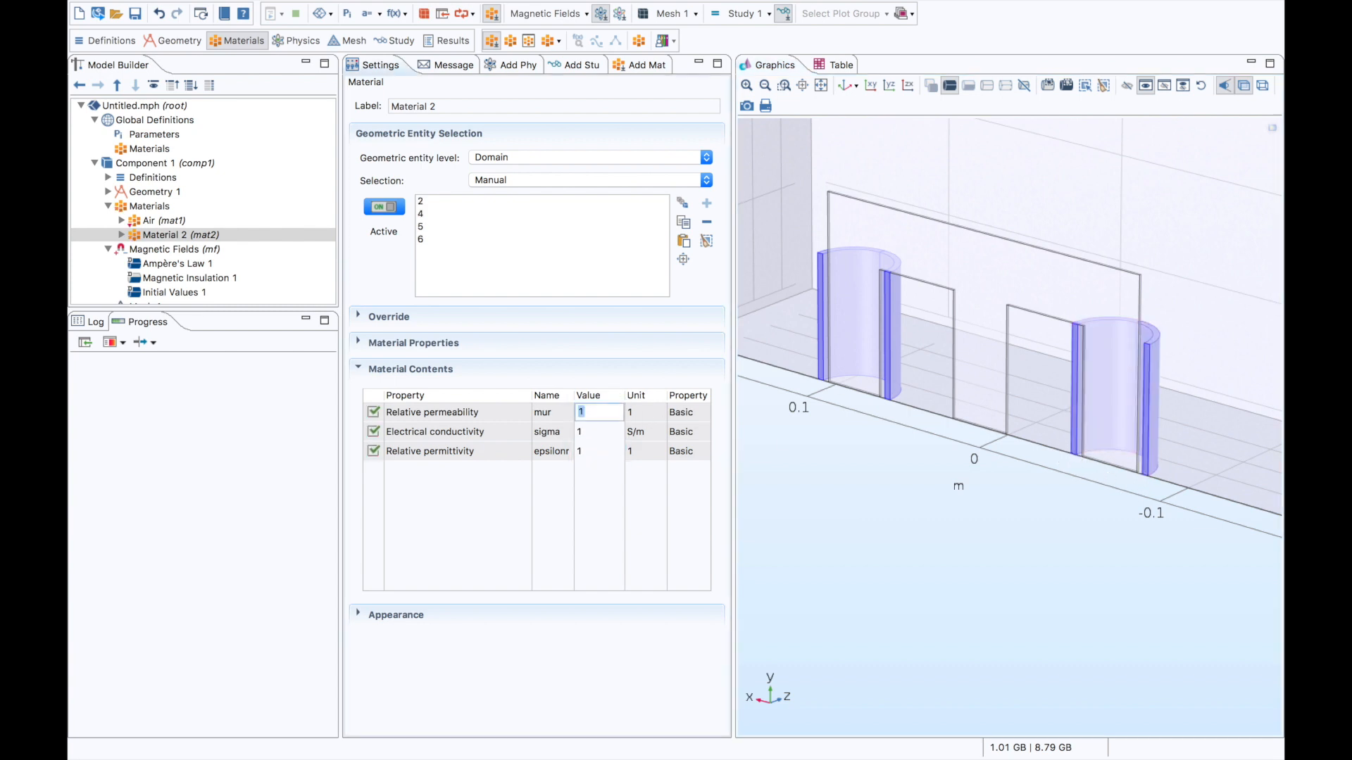
- Add Soft Iron (with losses) from the recent library materials and assign it to the core, domain 3
left_click(158, 206)
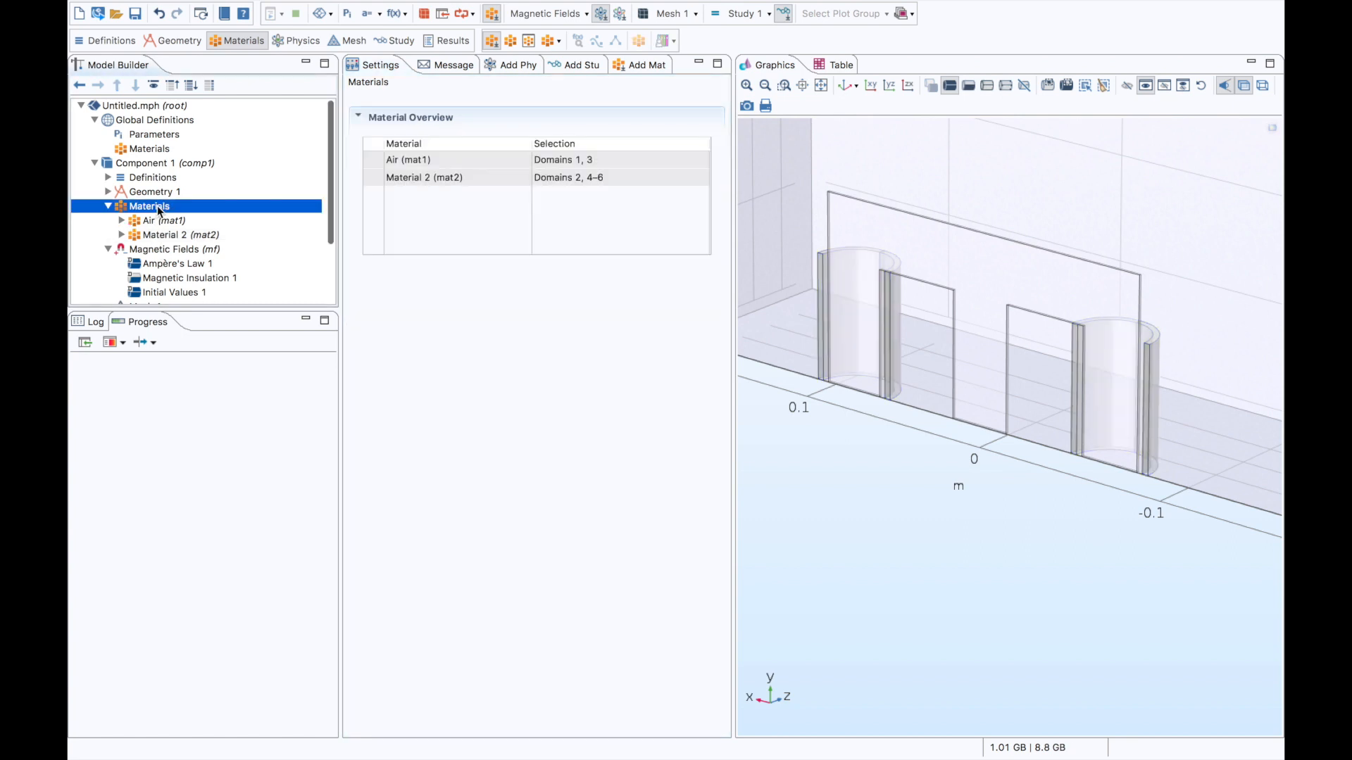
right_click(158, 206)
left_click(211, 213)
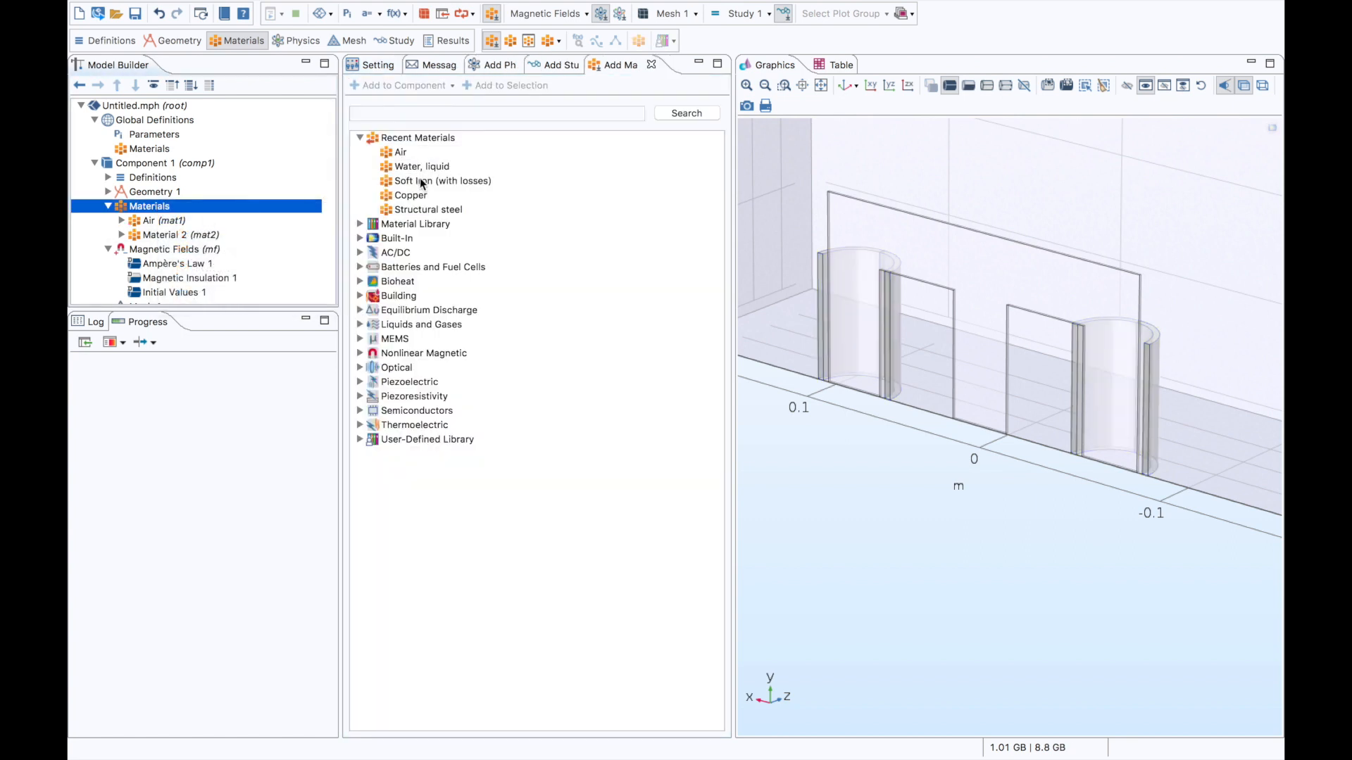
left_click(422, 182)
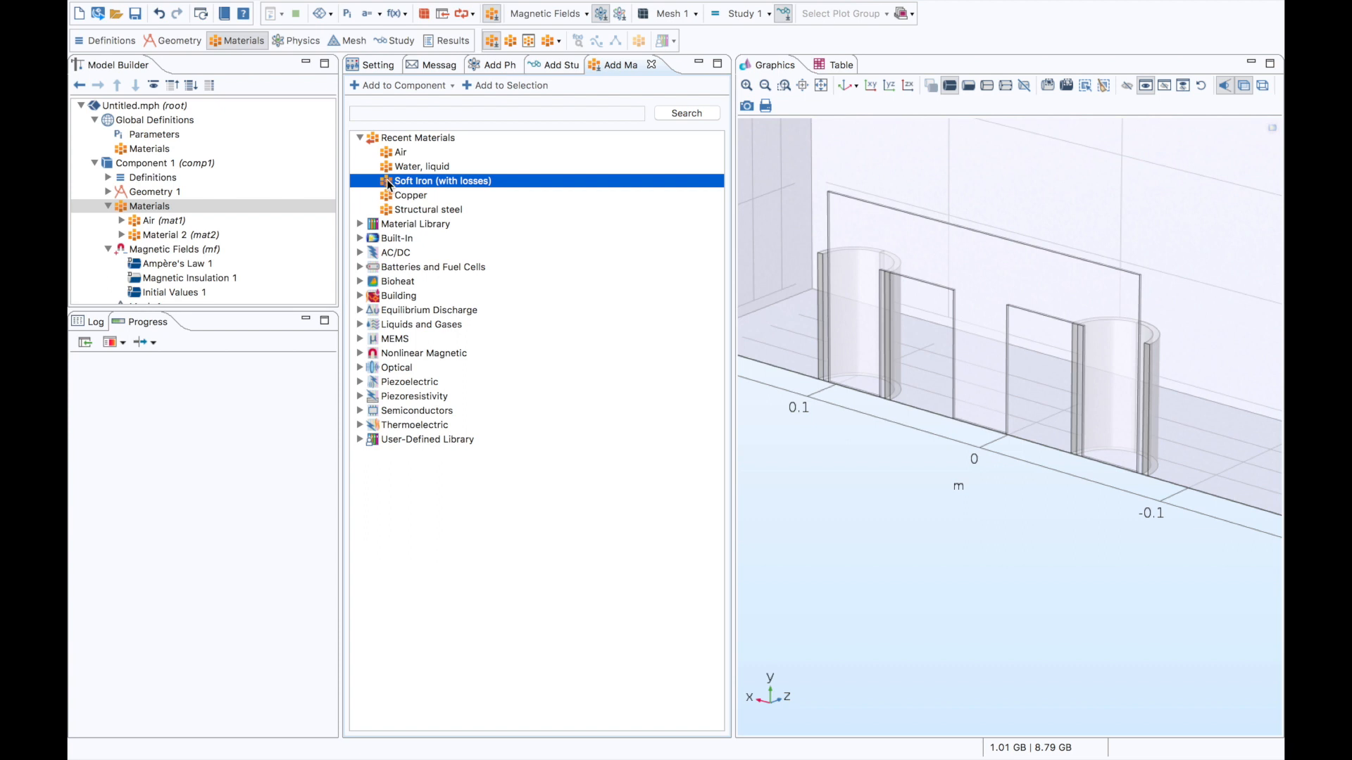
double_click(386, 180)
left_click(378, 65)
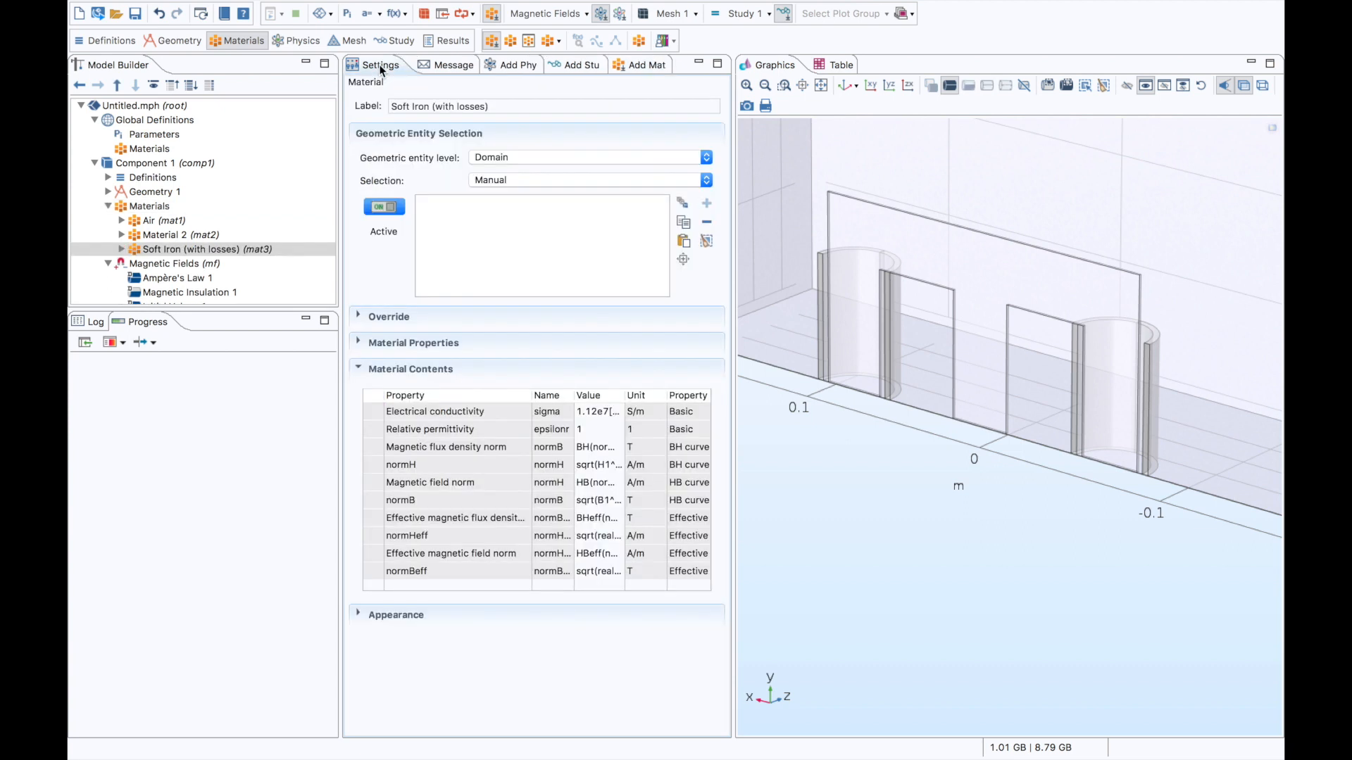
left_click(845, 245)
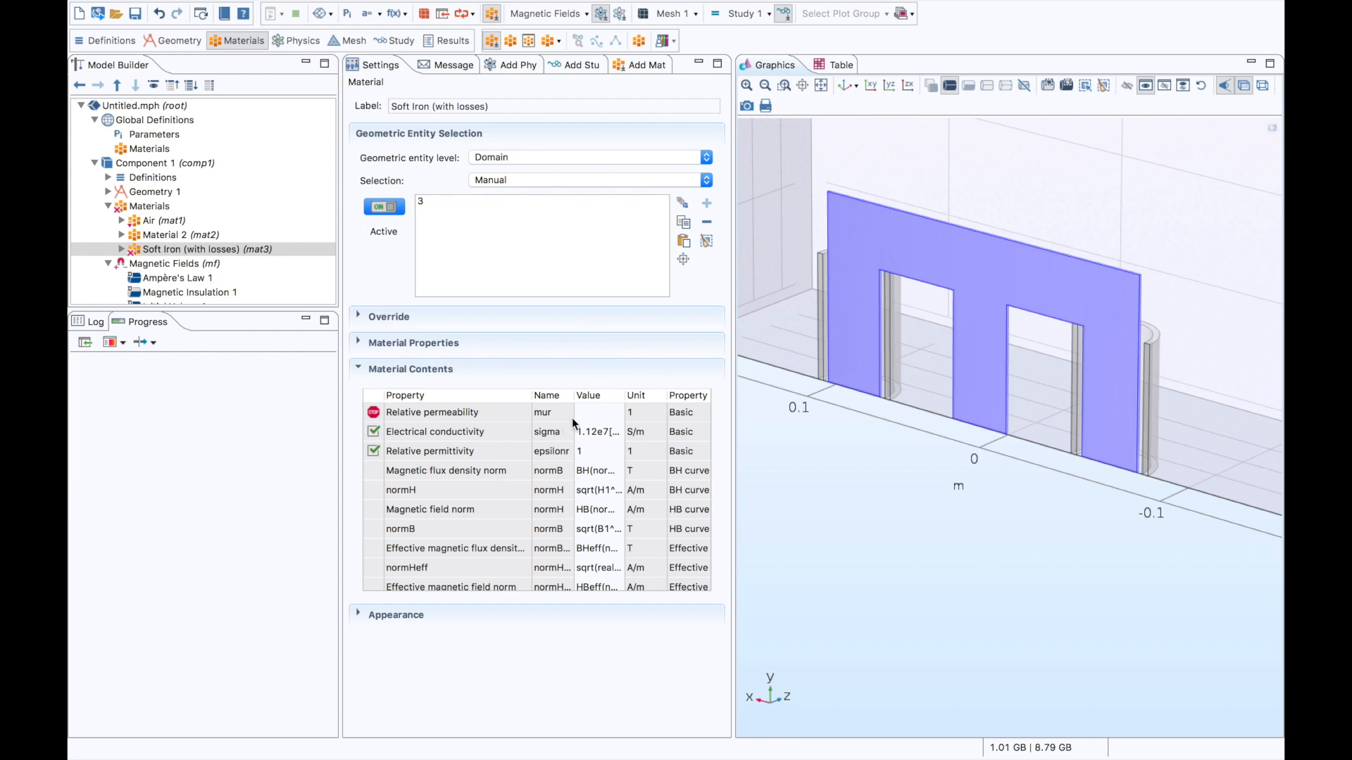
- Set the relative permeability of Soft Iron (with losses) to 1 and collapse the component's materials
left_click(599, 412)
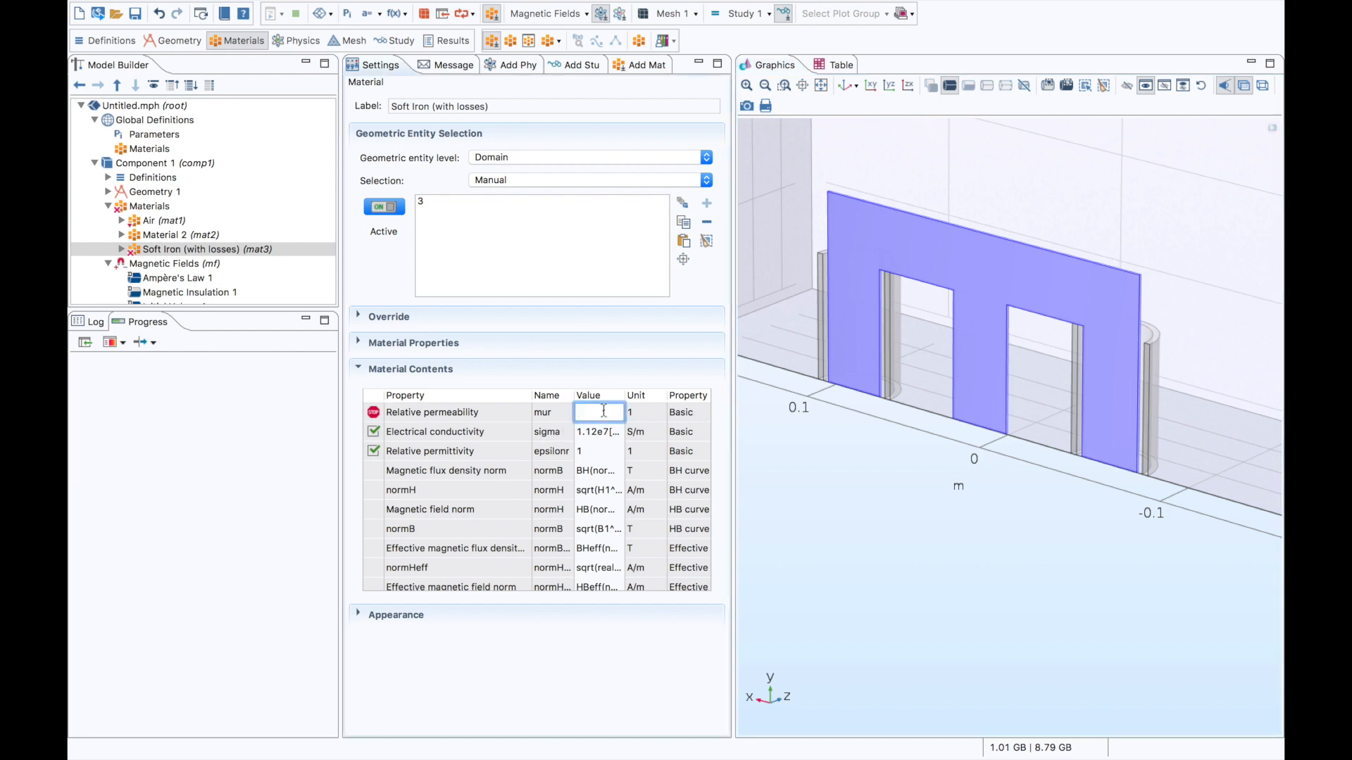
type("1")
key("Return")
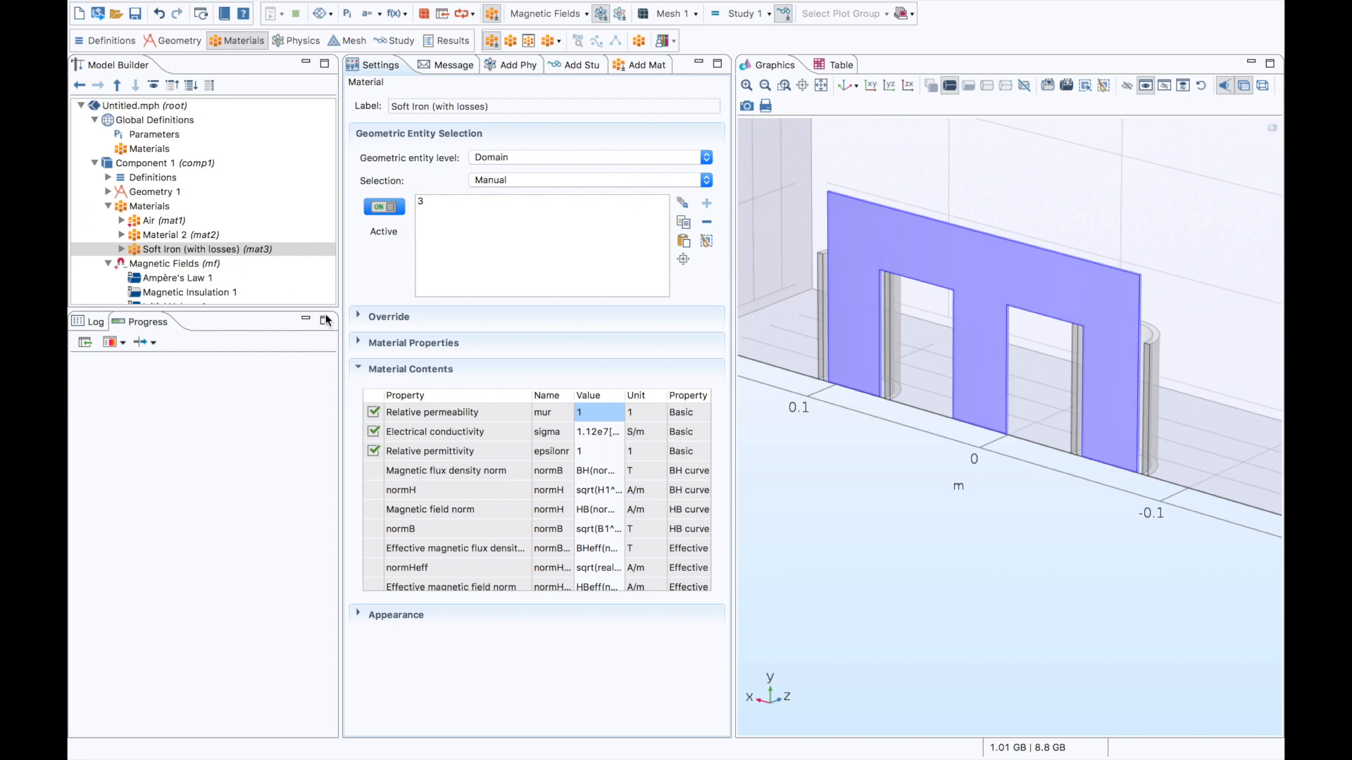
left_click(598, 412)
key("BackSpace")
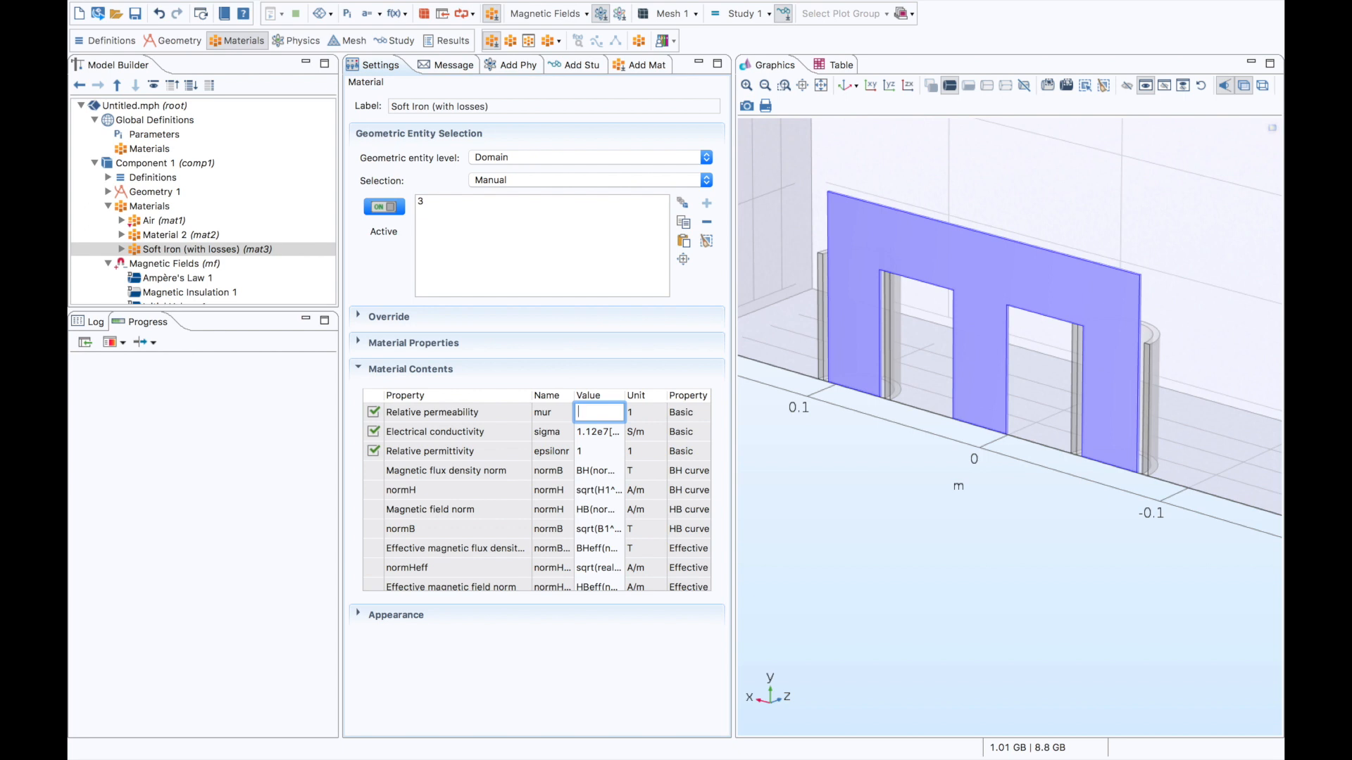
type("1")
key("Return")
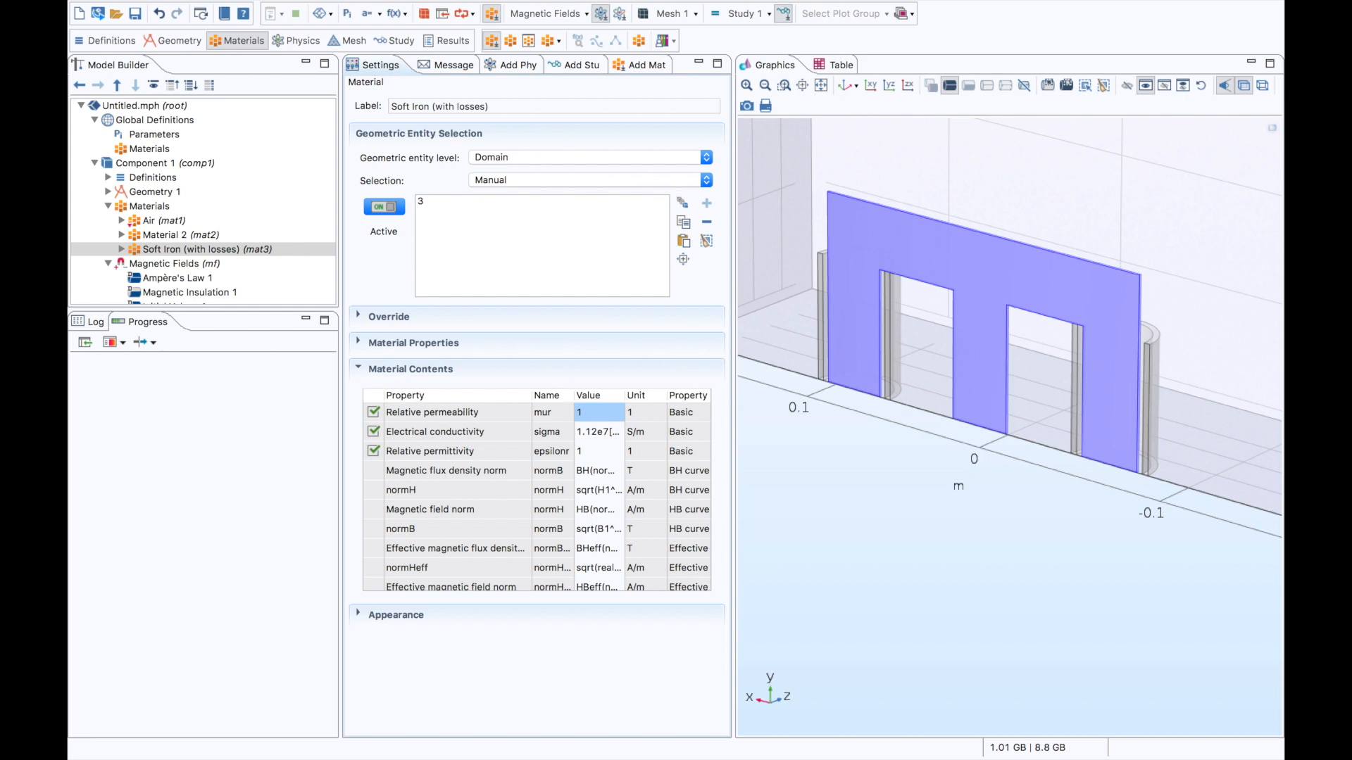
left_click(108, 205)
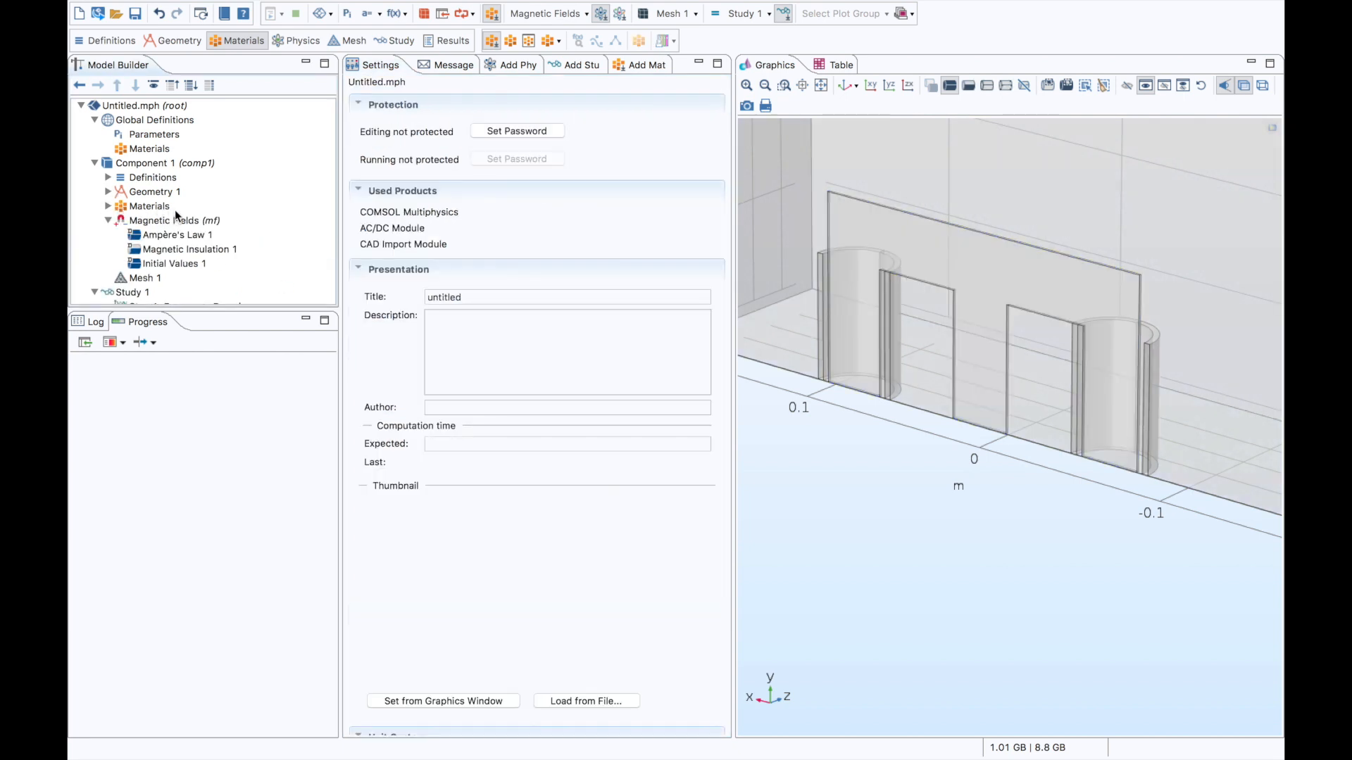
- Review the material overview to see which domains are assigned to Air, Material 2 and Soft Iron (with losses)
left_click(162, 208)
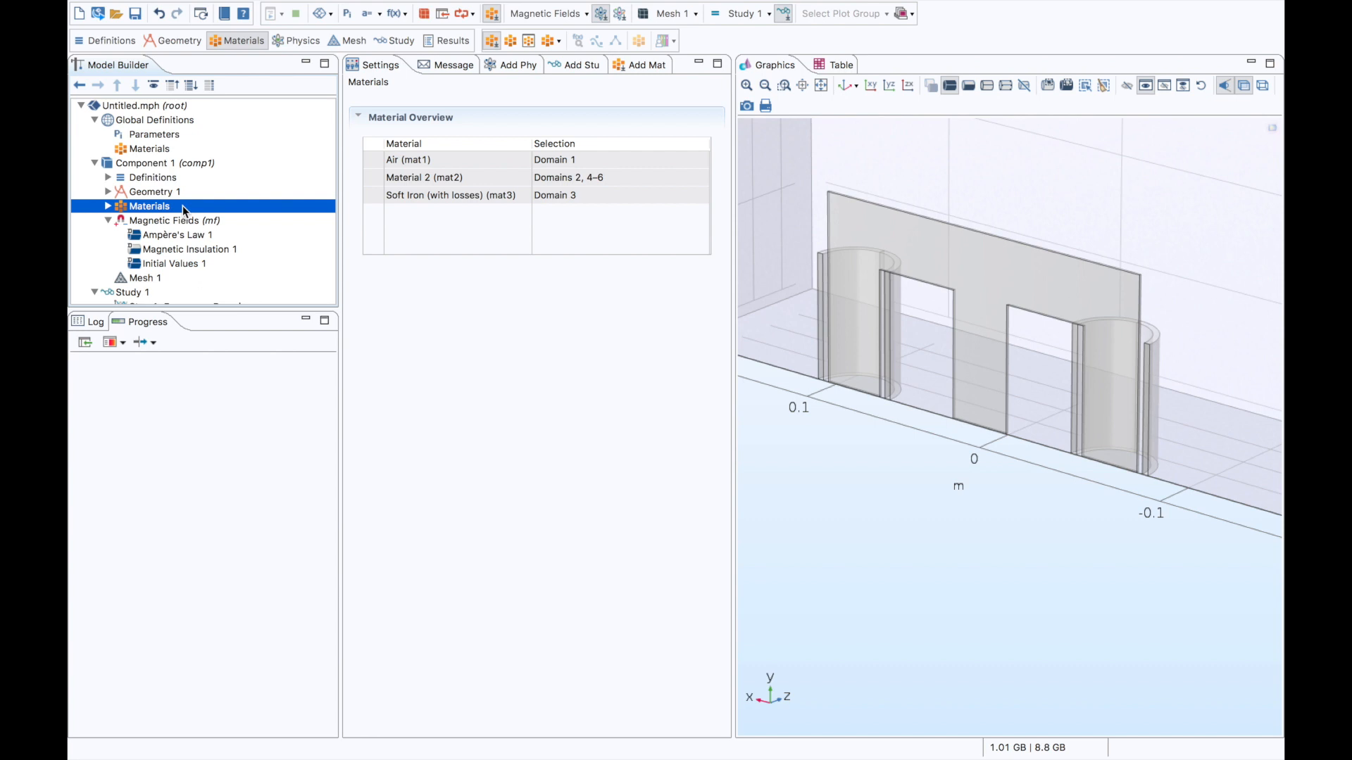
left_click(474, 192)
left_click(482, 178)
left_click(430, 162)
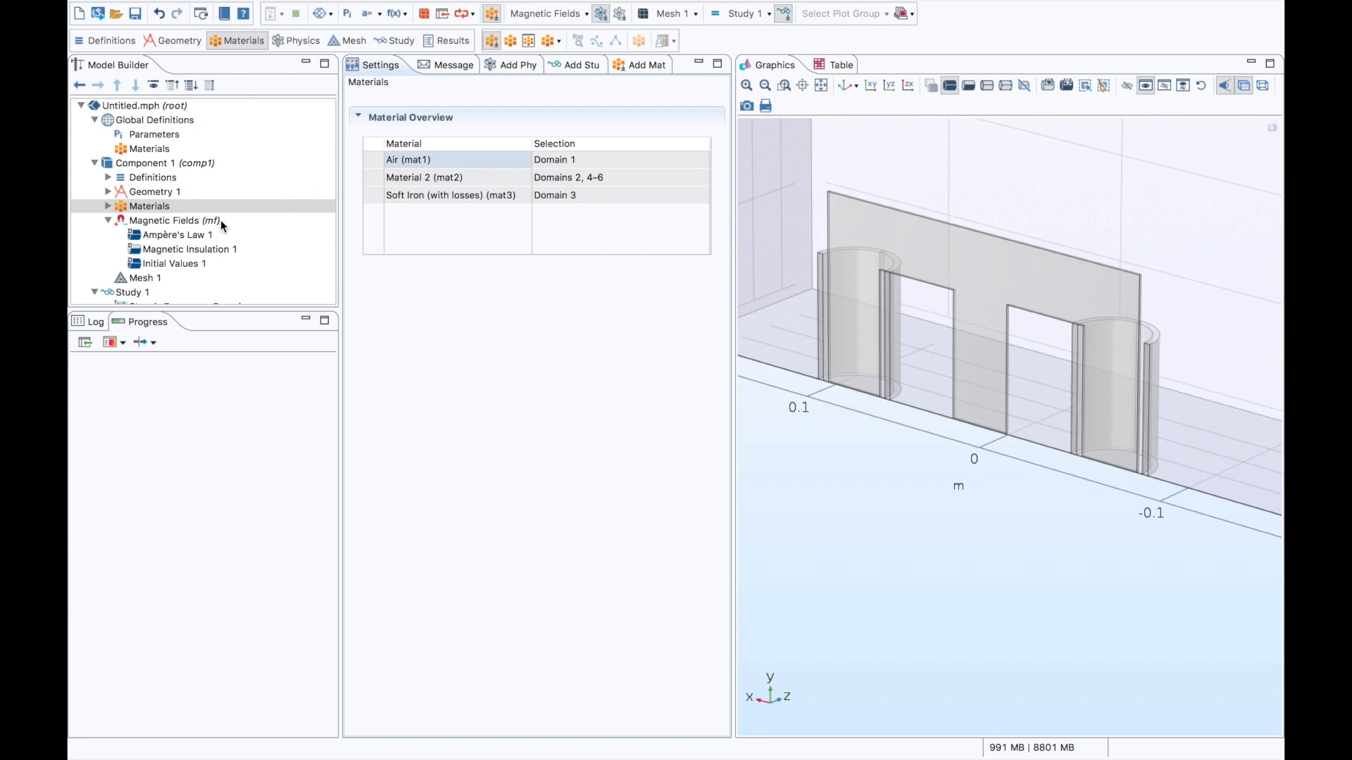
- Try the diagonal, symmetric and anisotropic forms for Material 2's relative permittivity, then cancel and collapse the materials
left_click(109, 207)
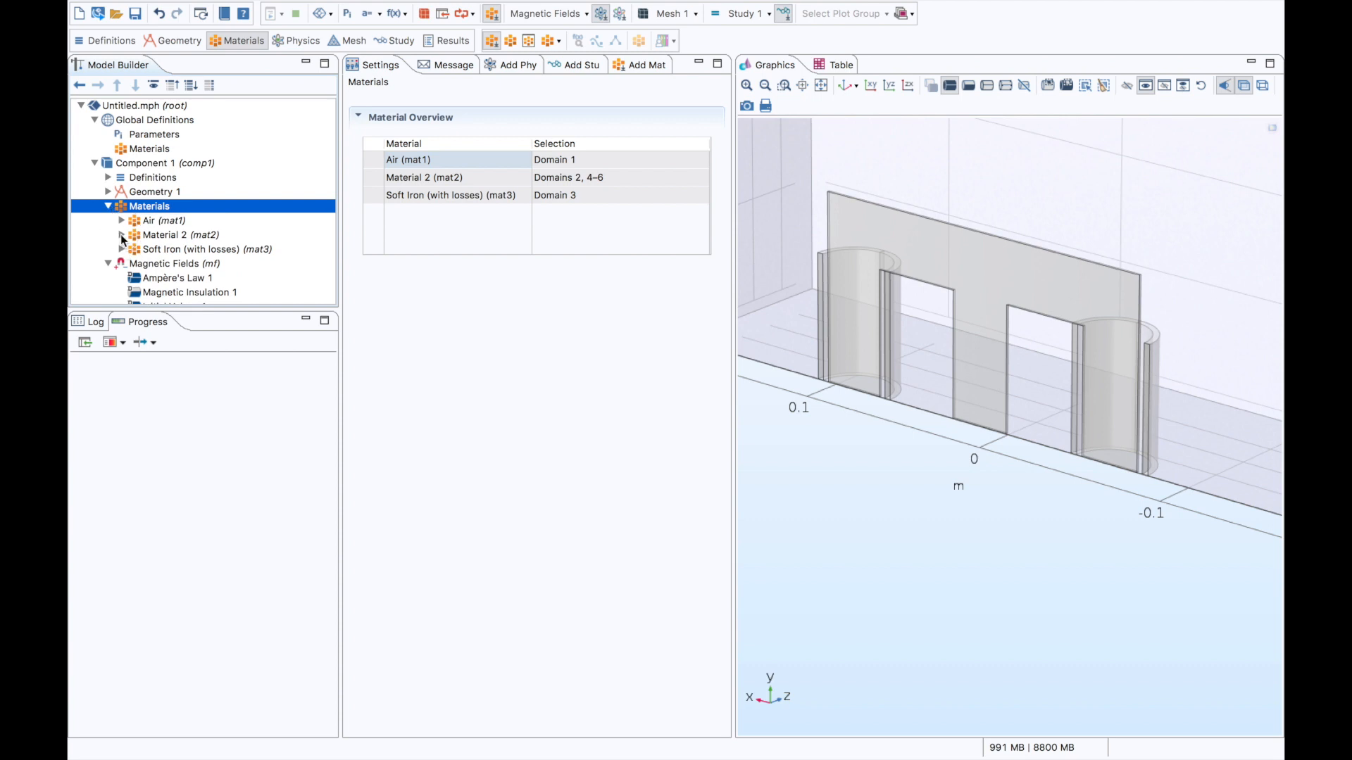
left_click(121, 234)
left_click(155, 248)
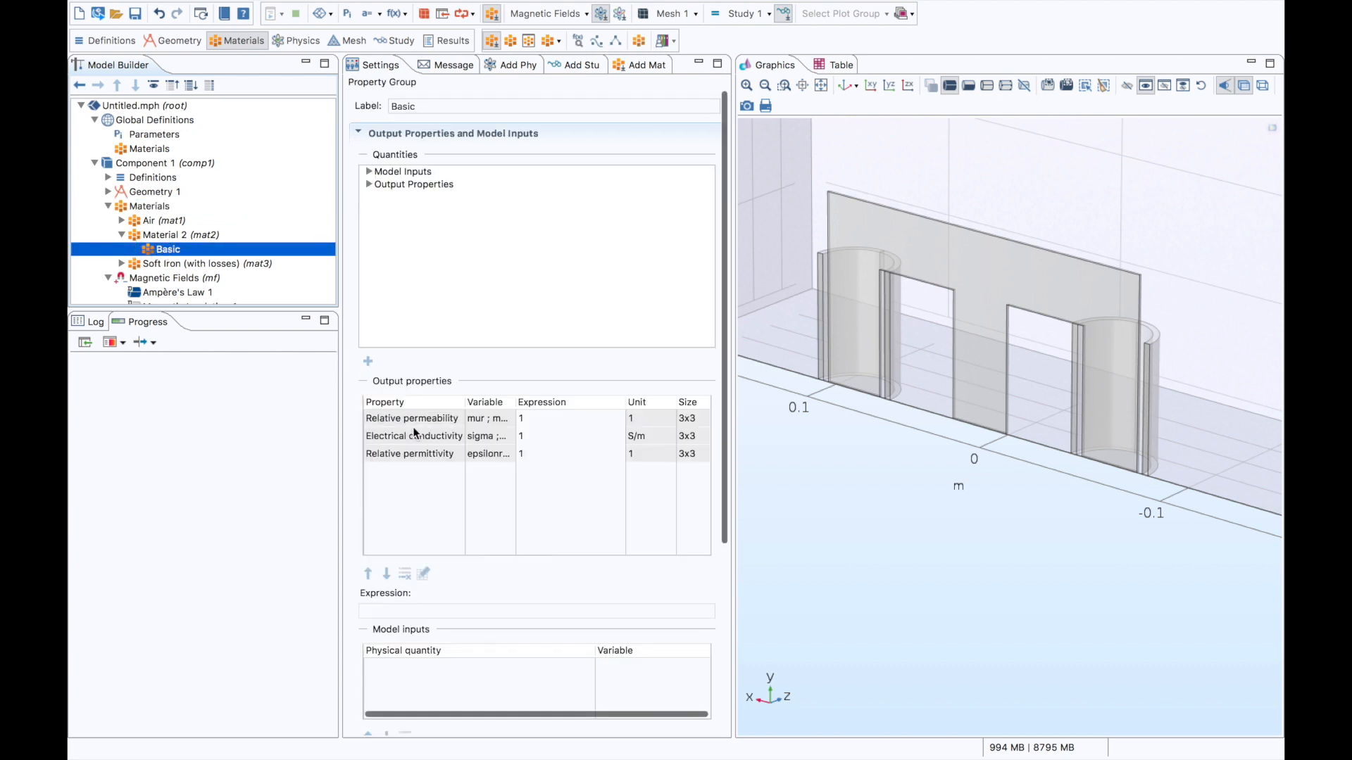
left_click(437, 453)
left_click(423, 574)
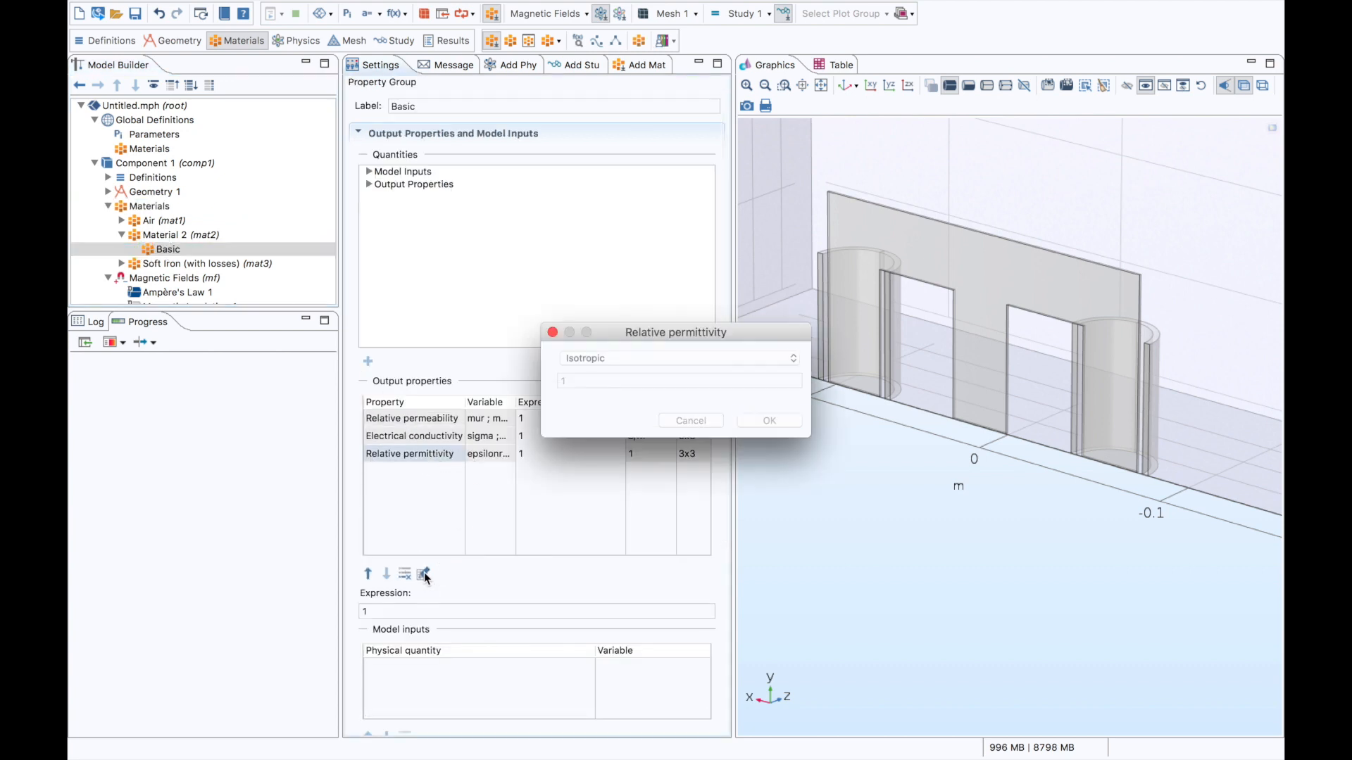
left_click(707, 359)
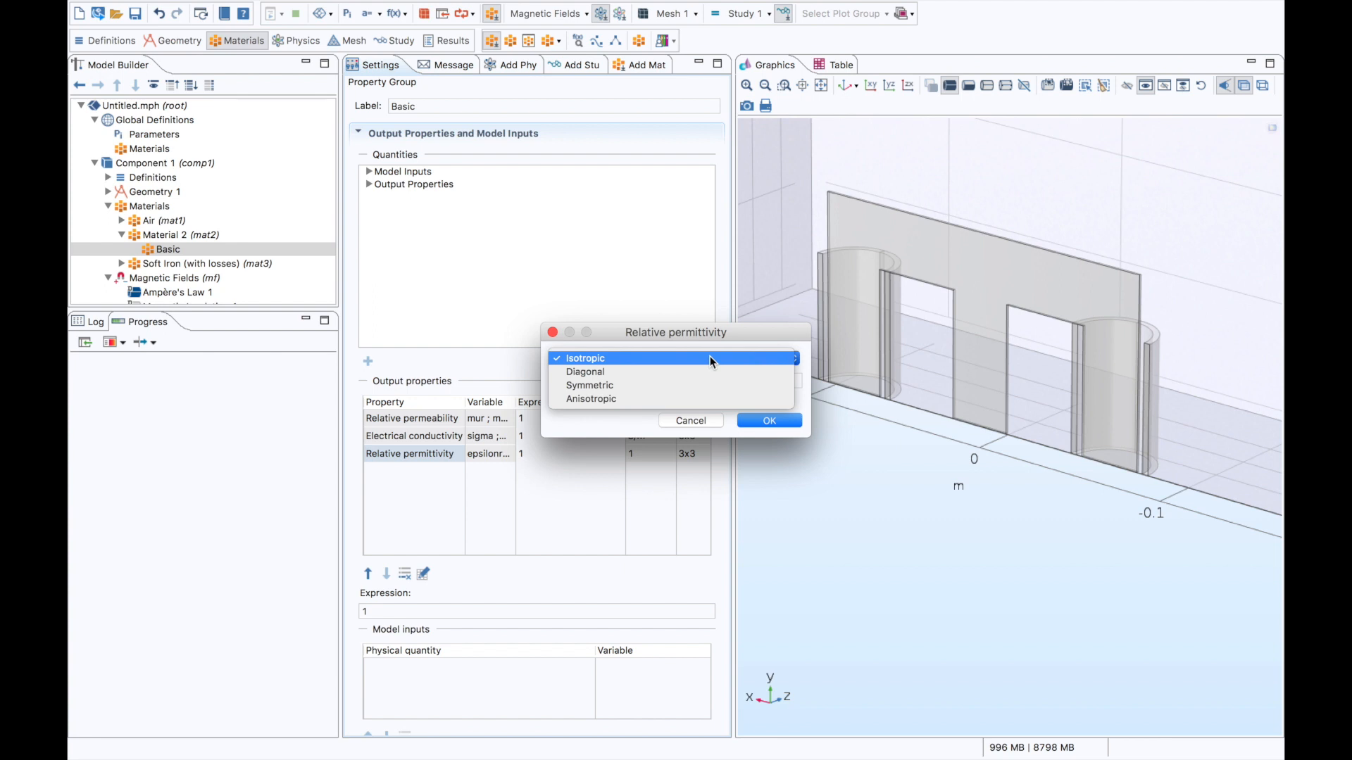
left_click(714, 372)
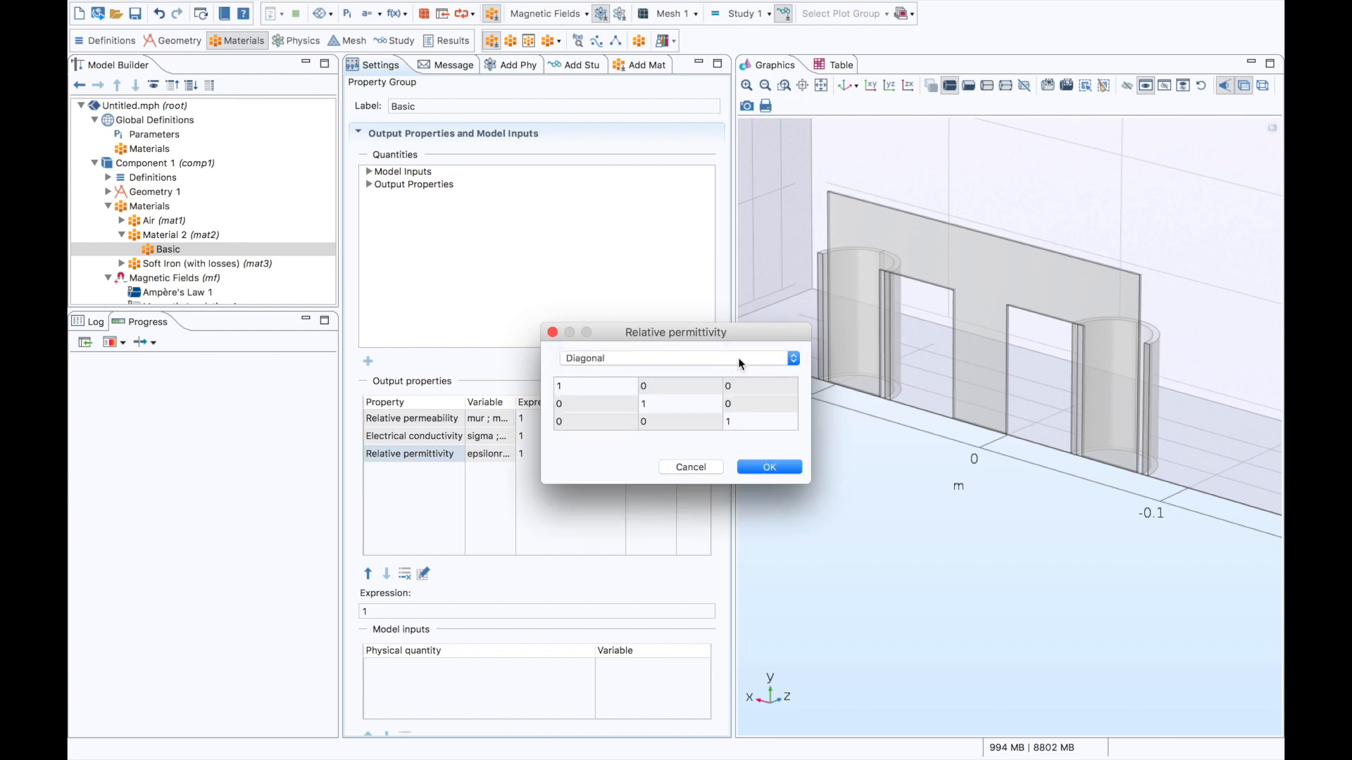
left_click(735, 358)
left_click(749, 373)
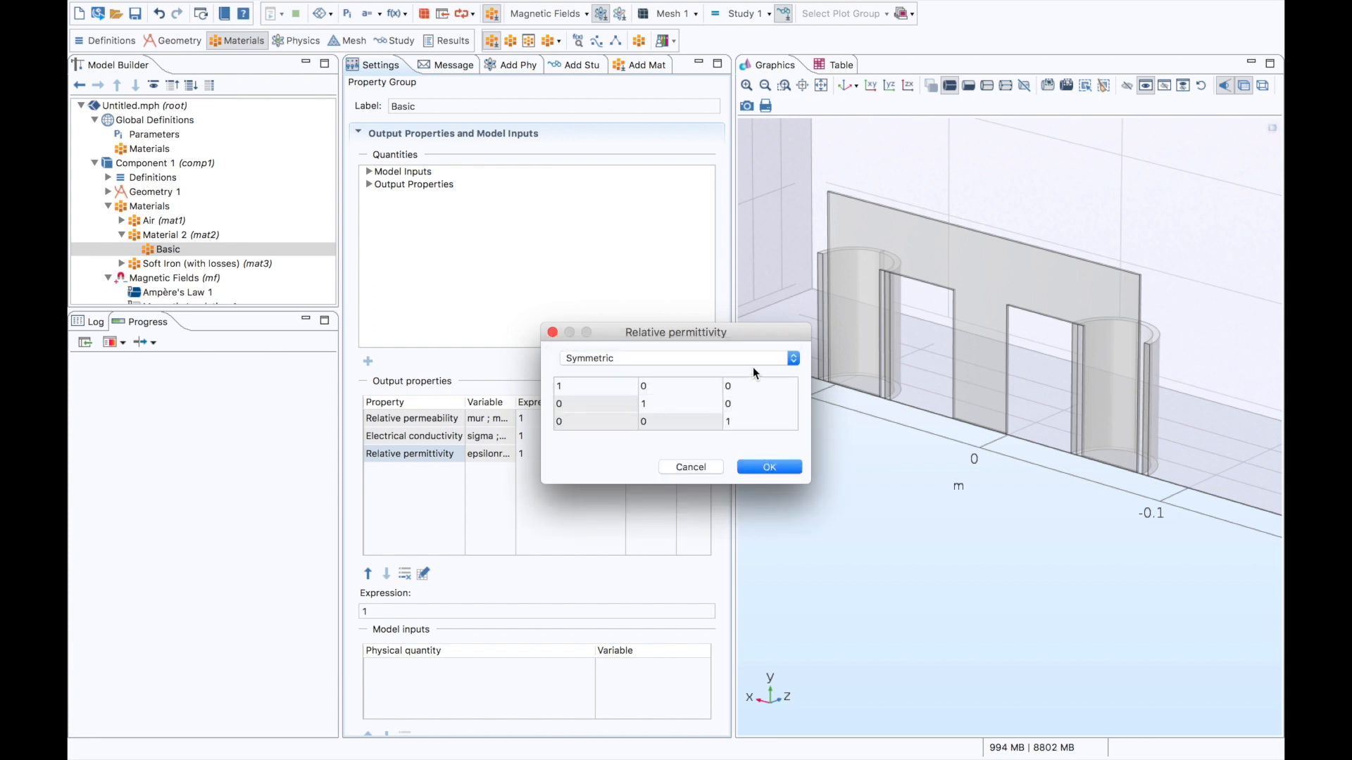
left_click(759, 368)
left_click(759, 375)
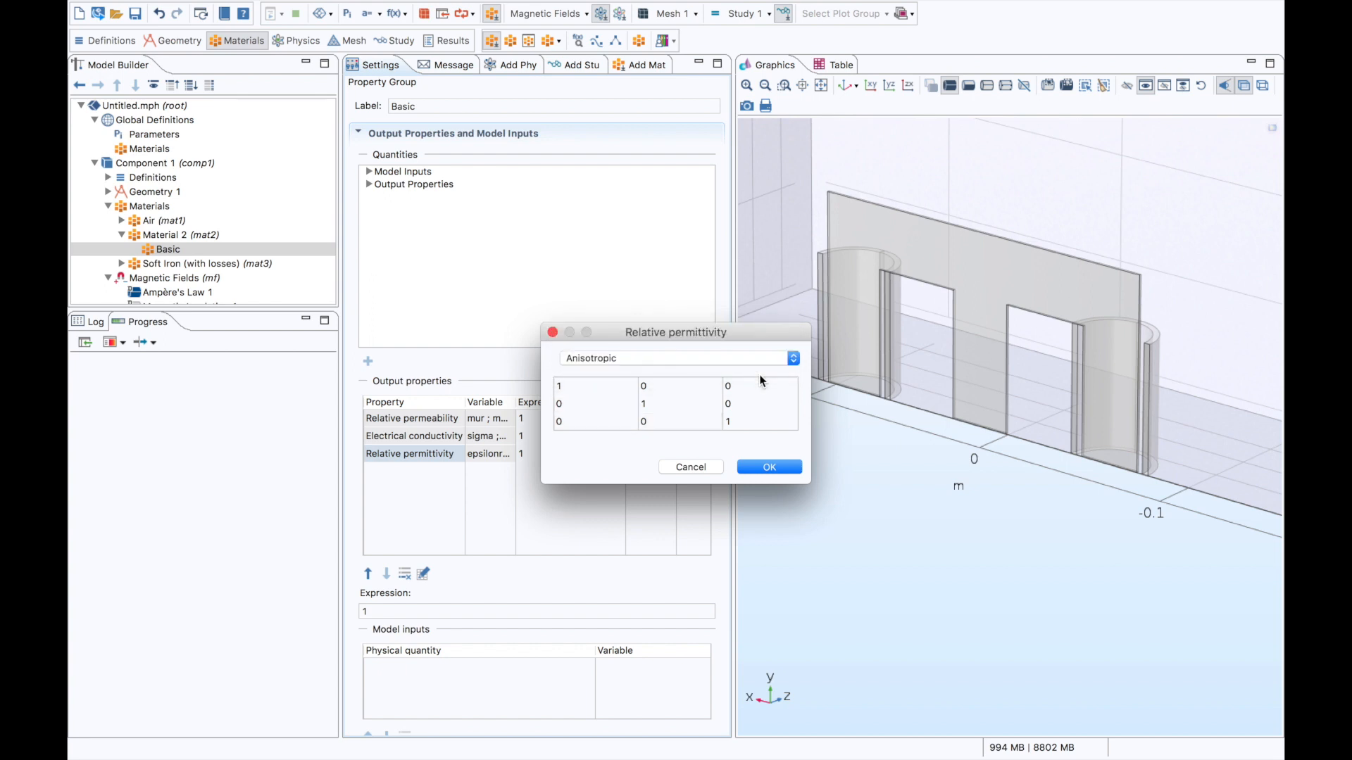
left_click_drag(749, 334, 774, 352)
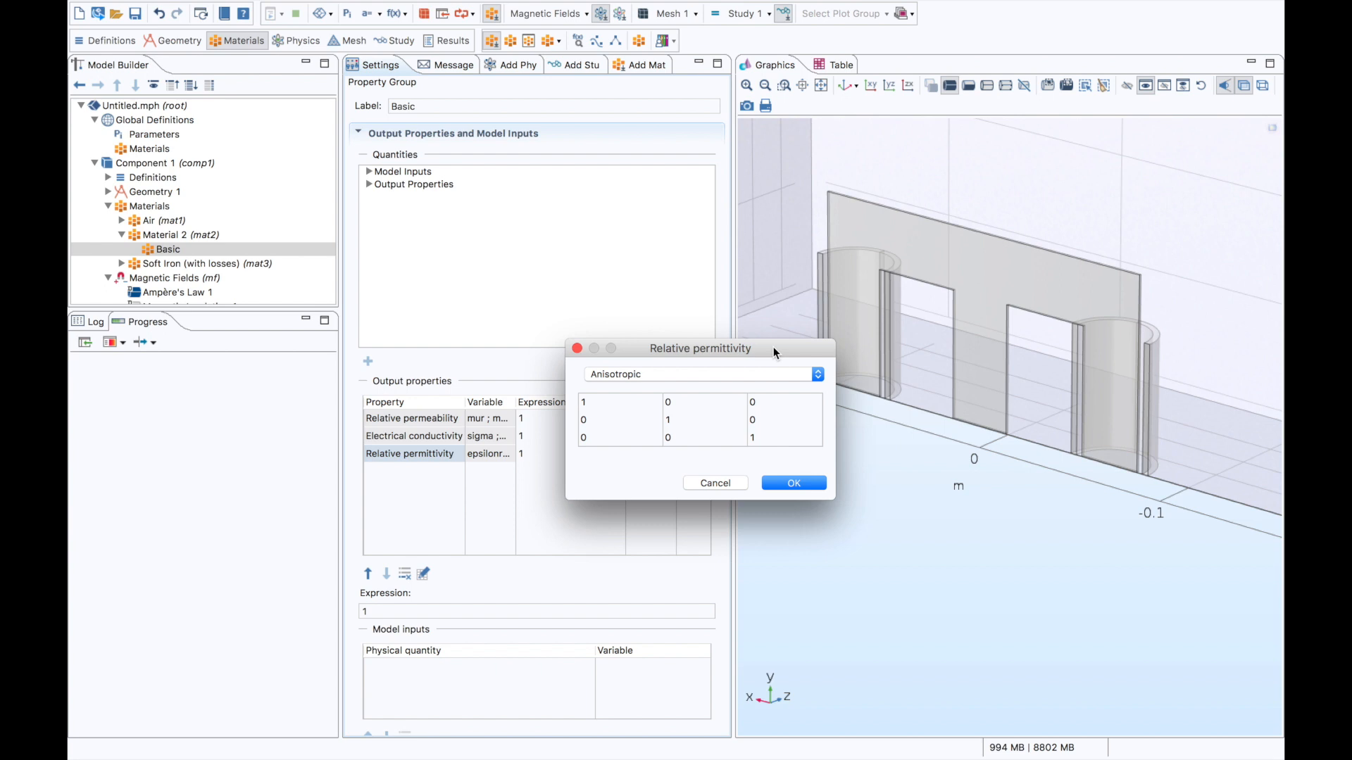
left_click(729, 482)
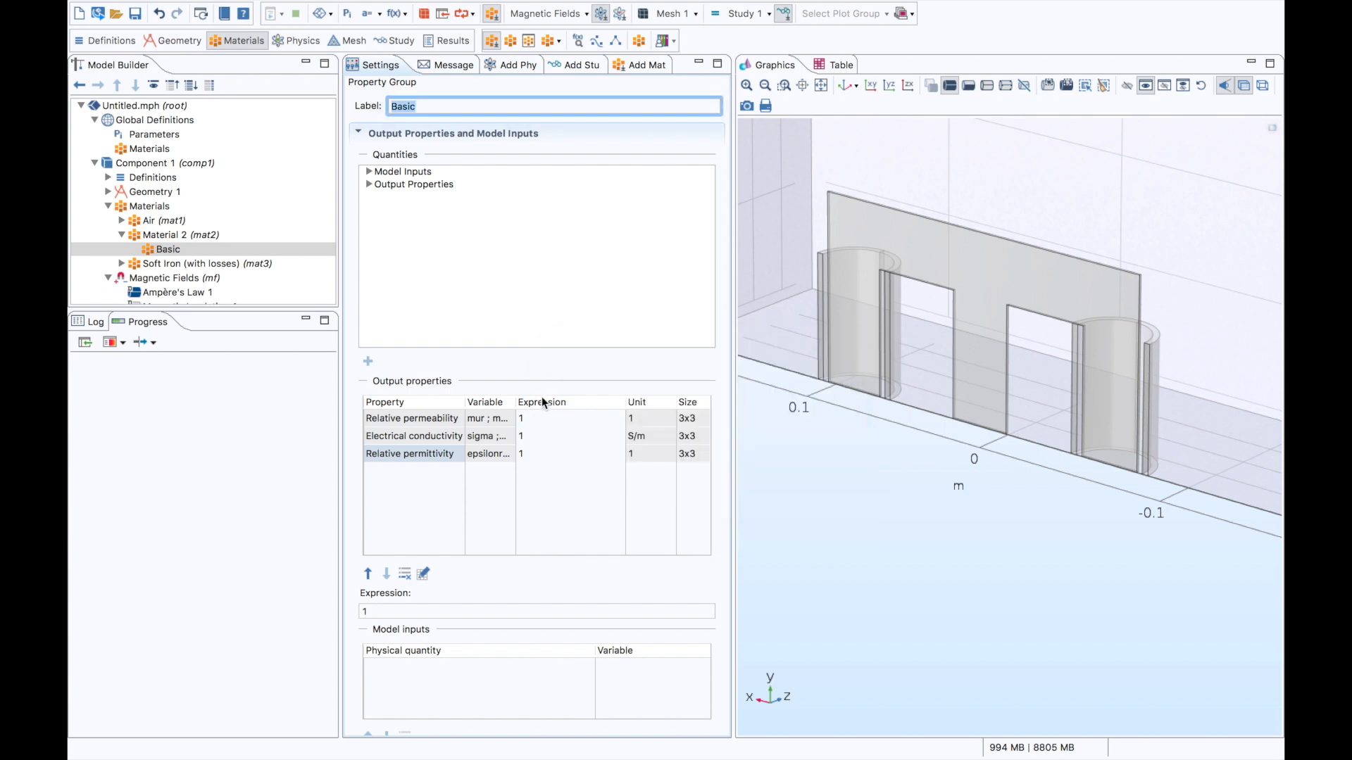
left_click(121, 235)
left_click(108, 206)
- Add a domain Coil feature to Magnetic Fields and assign it to coil domains 2 and 4
left_click(150, 220)
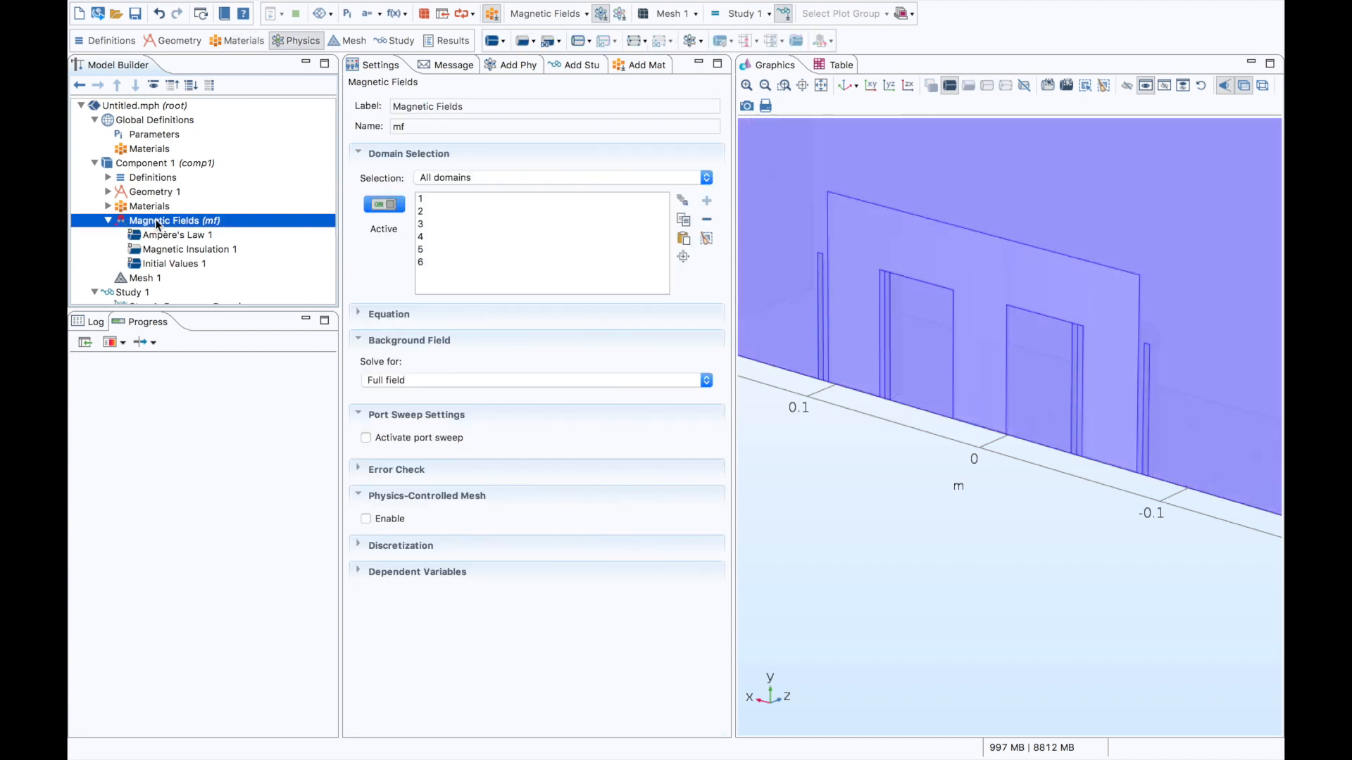
right_click(153, 220)
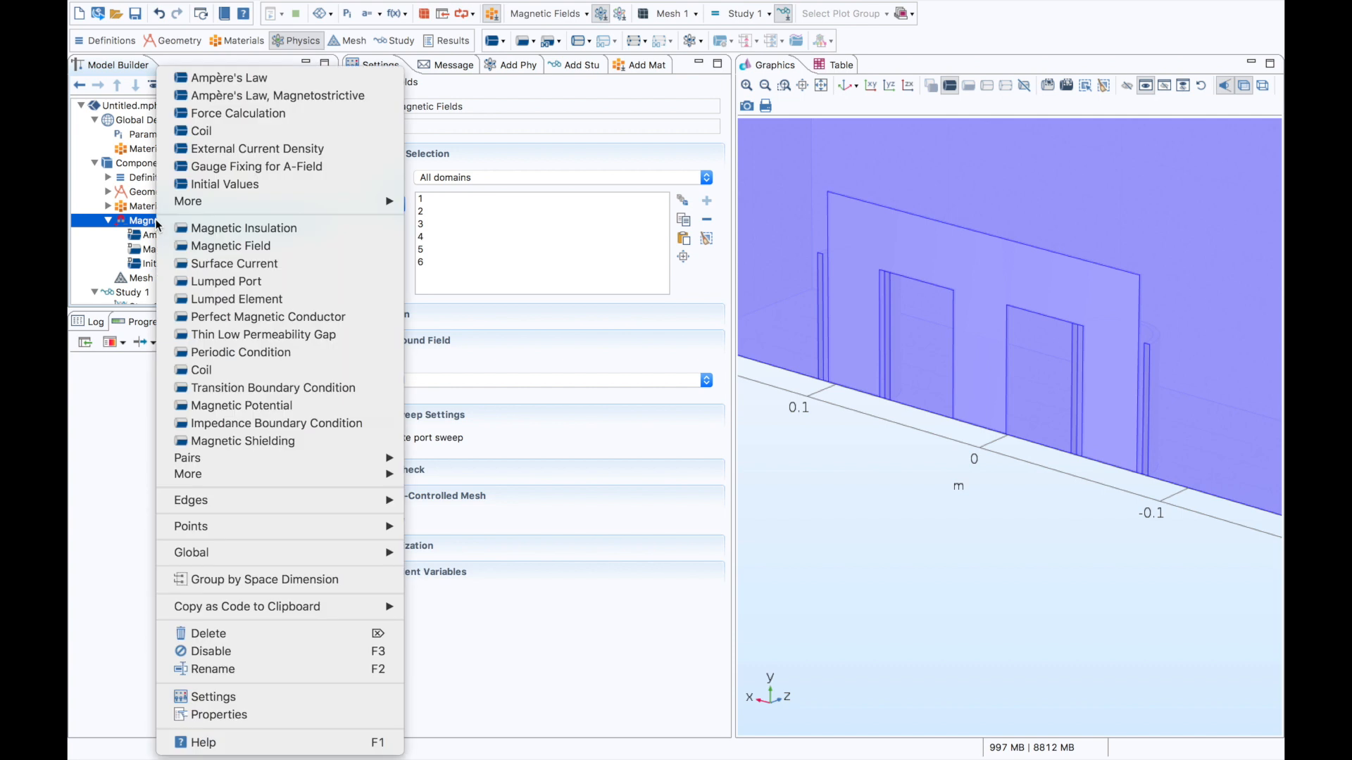
left_click(239, 132)
left_click(1143, 463)
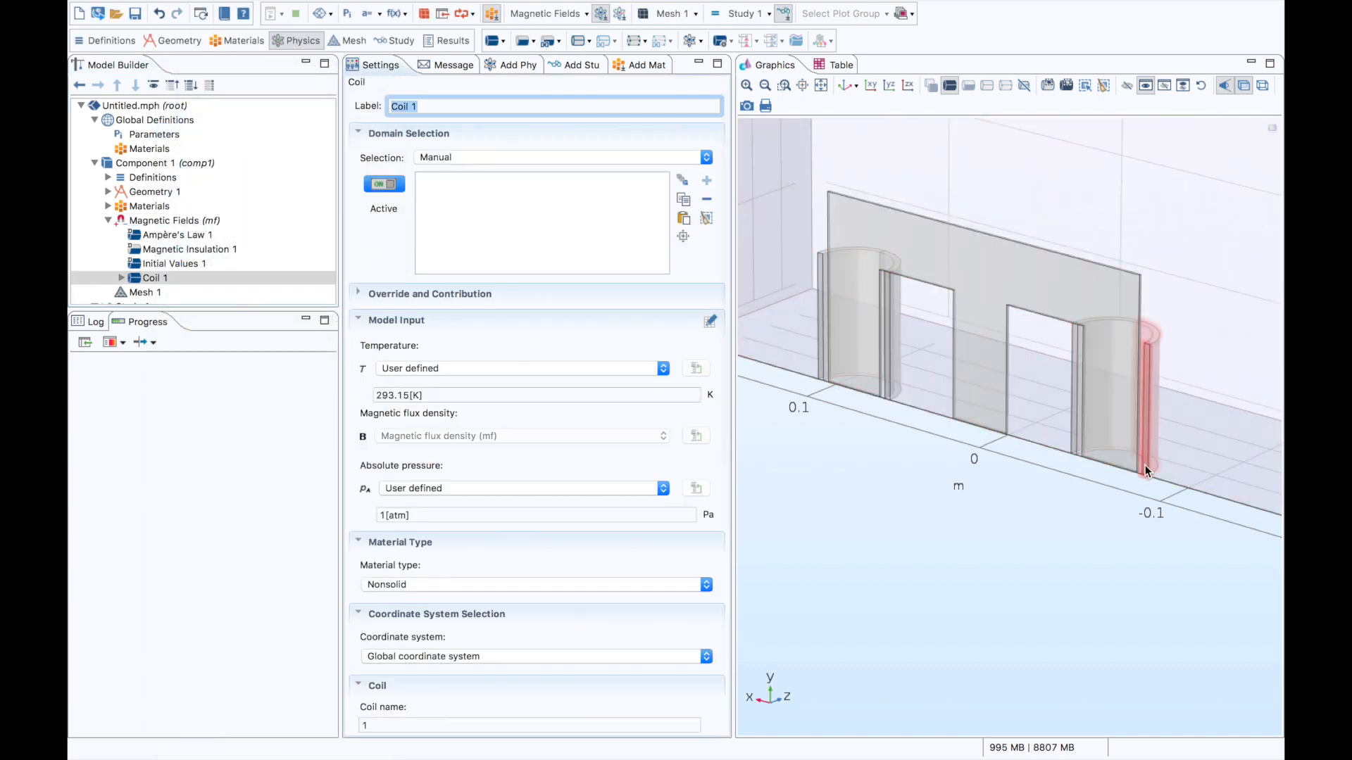
left_click(1073, 447)
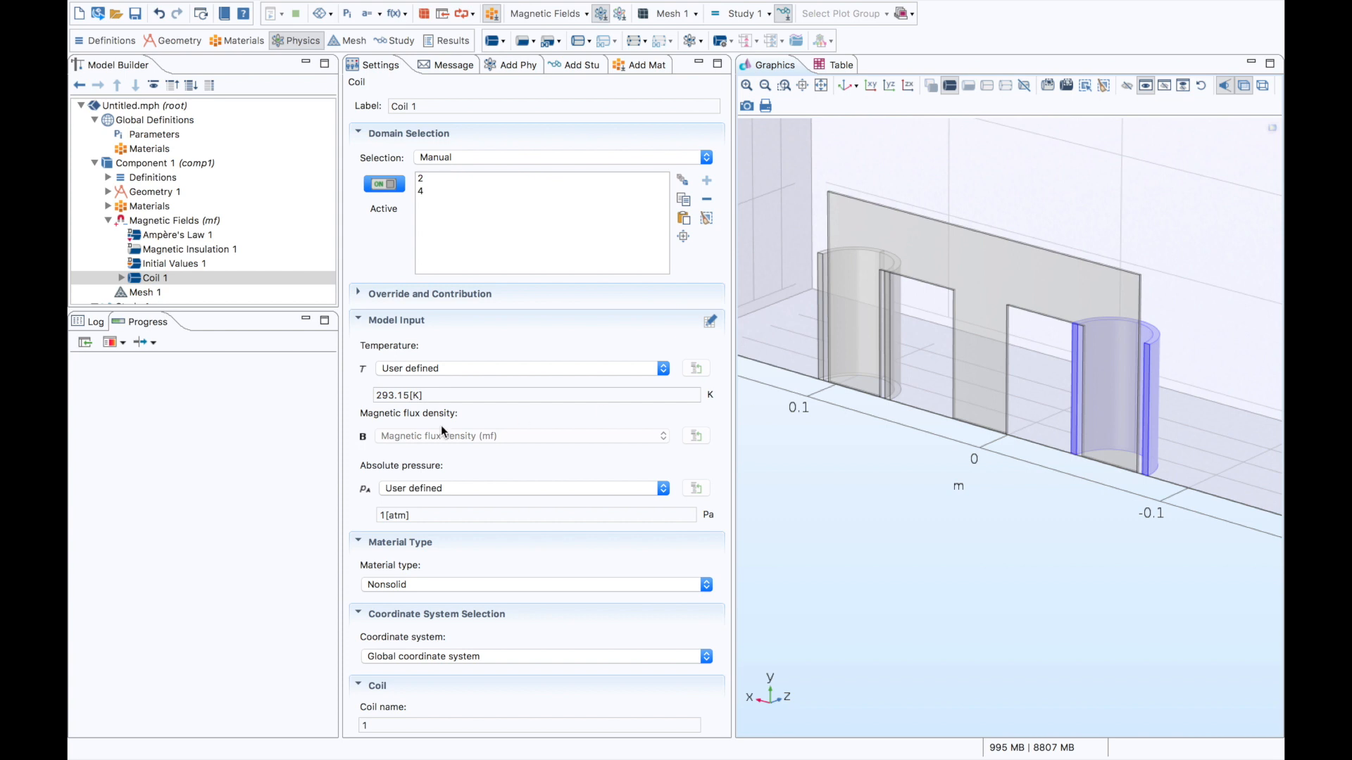
- Set the coil's conductor model to Homogenized multi-turn and its coil type to Numeric
scroll(352, 471, "down", 5)
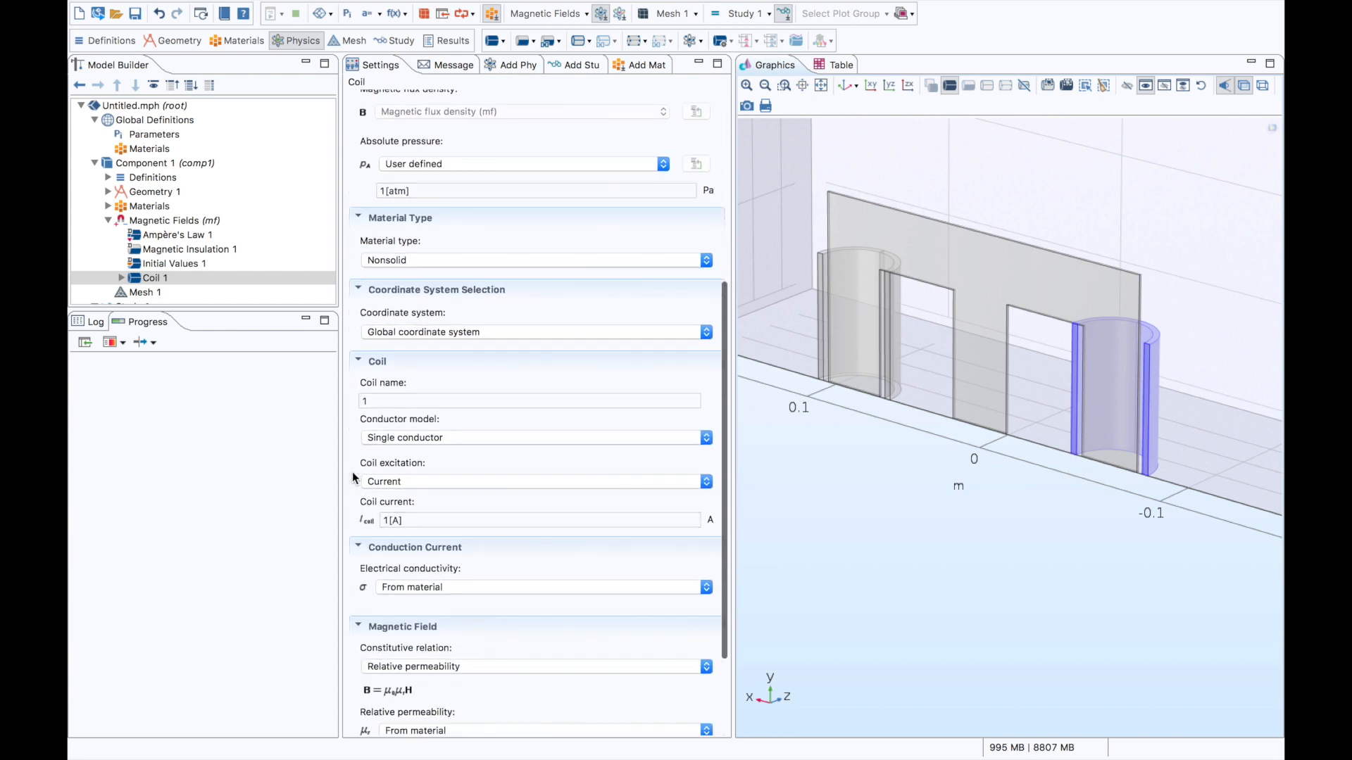
left_click(462, 435)
left_click(483, 450)
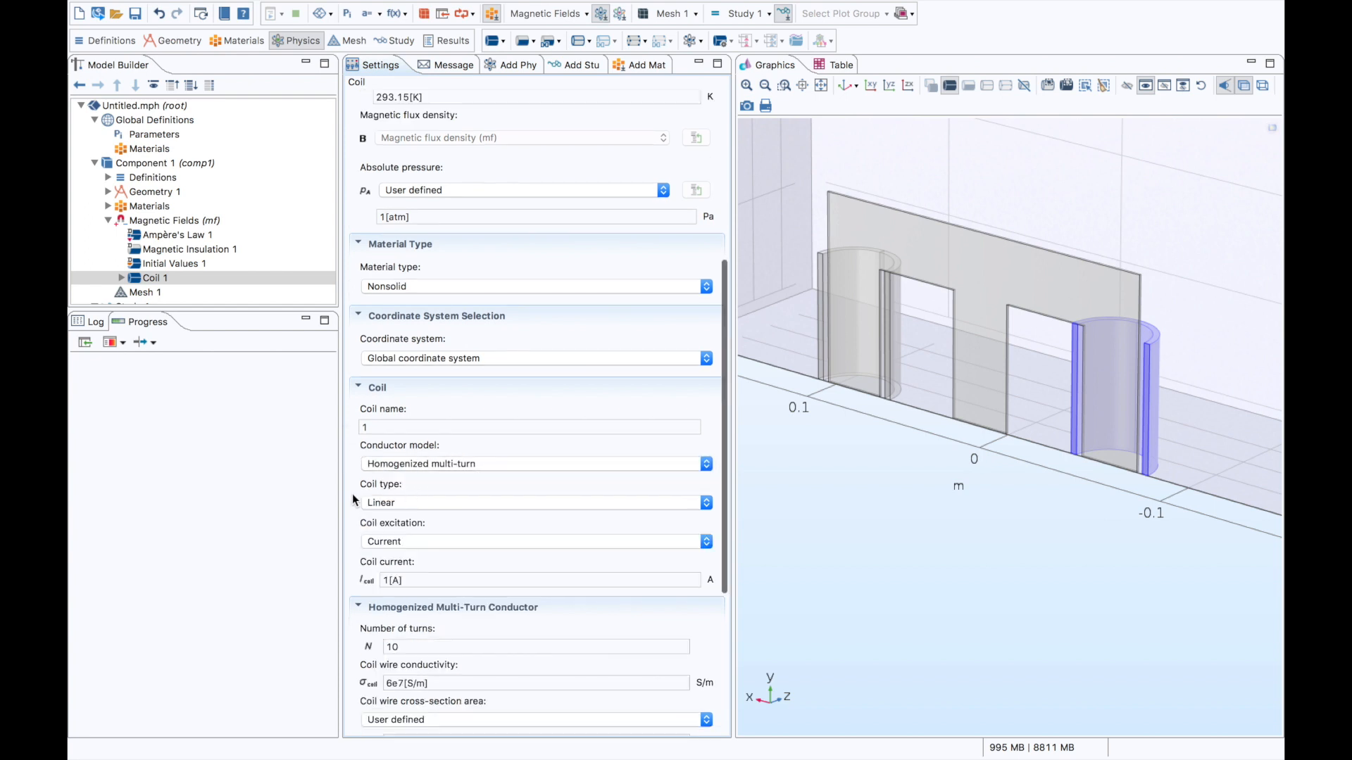
scroll(353, 493, "down", 3)
scroll(353, 497, "down", 1)
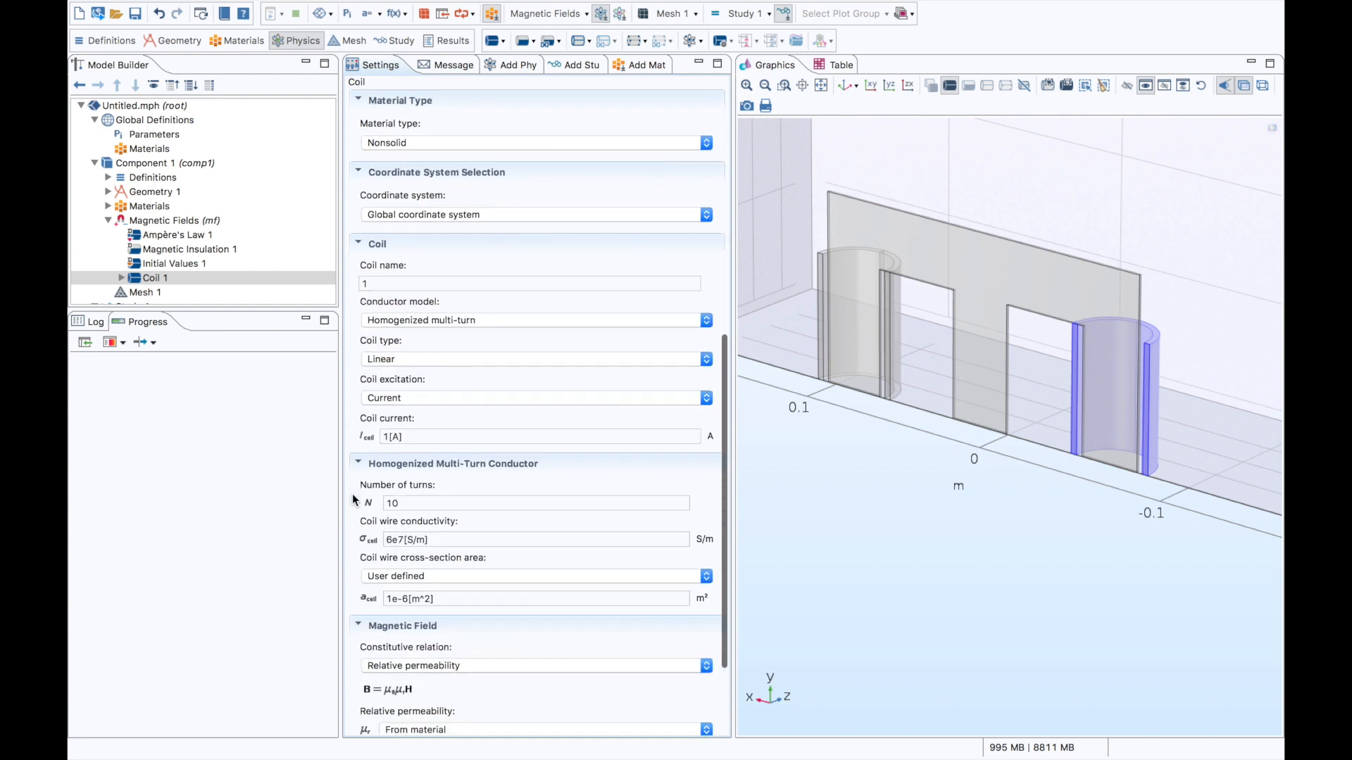
left_click(420, 359)
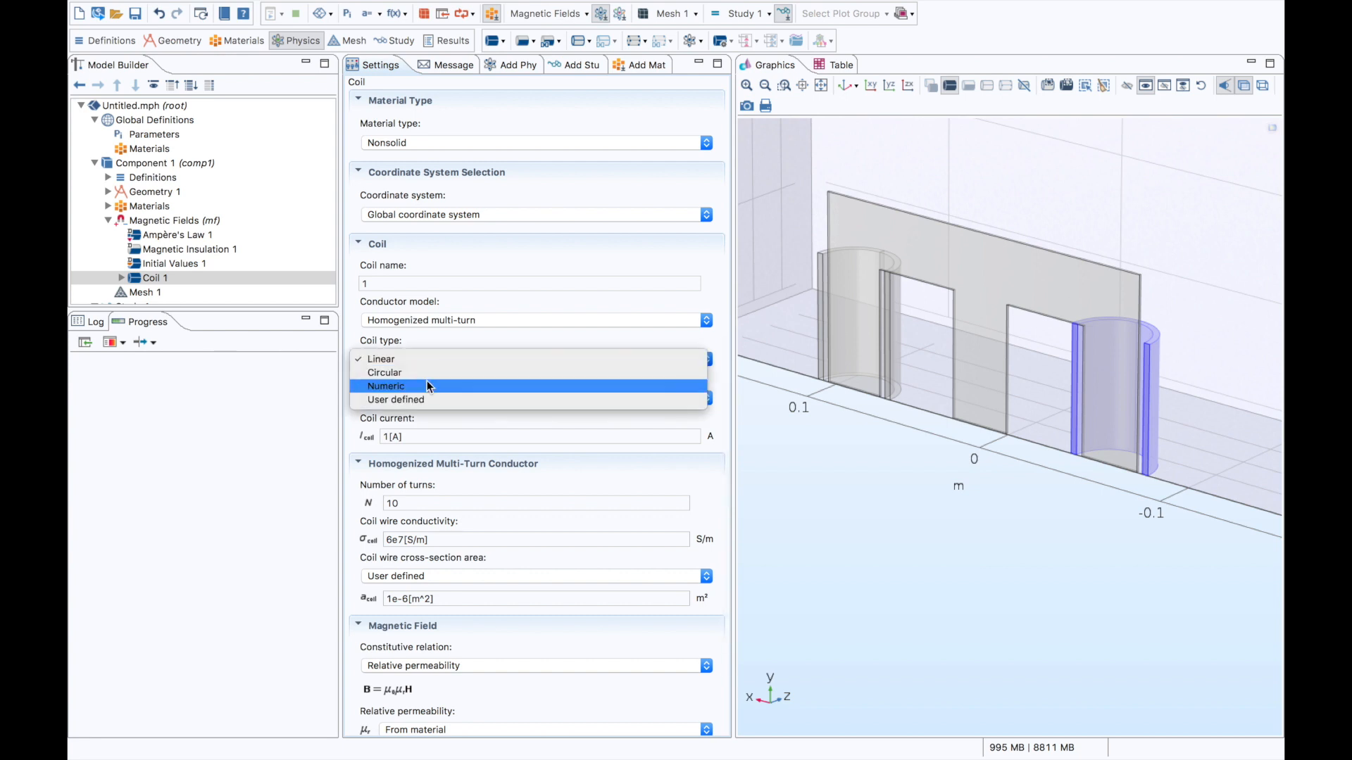
left_click(425, 387)
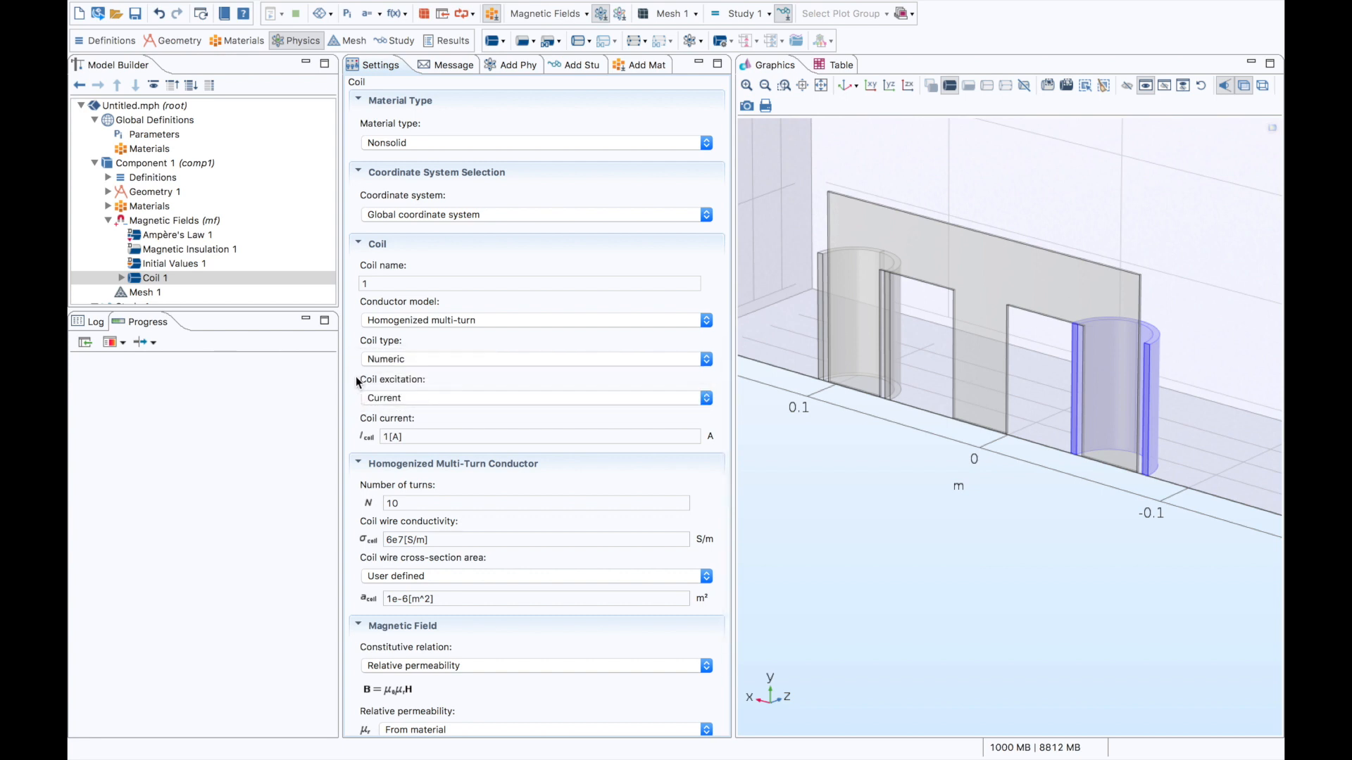
- Set the number of turns of the homogenized multi-turn coil to 90
scroll(357, 378, "down", 2)
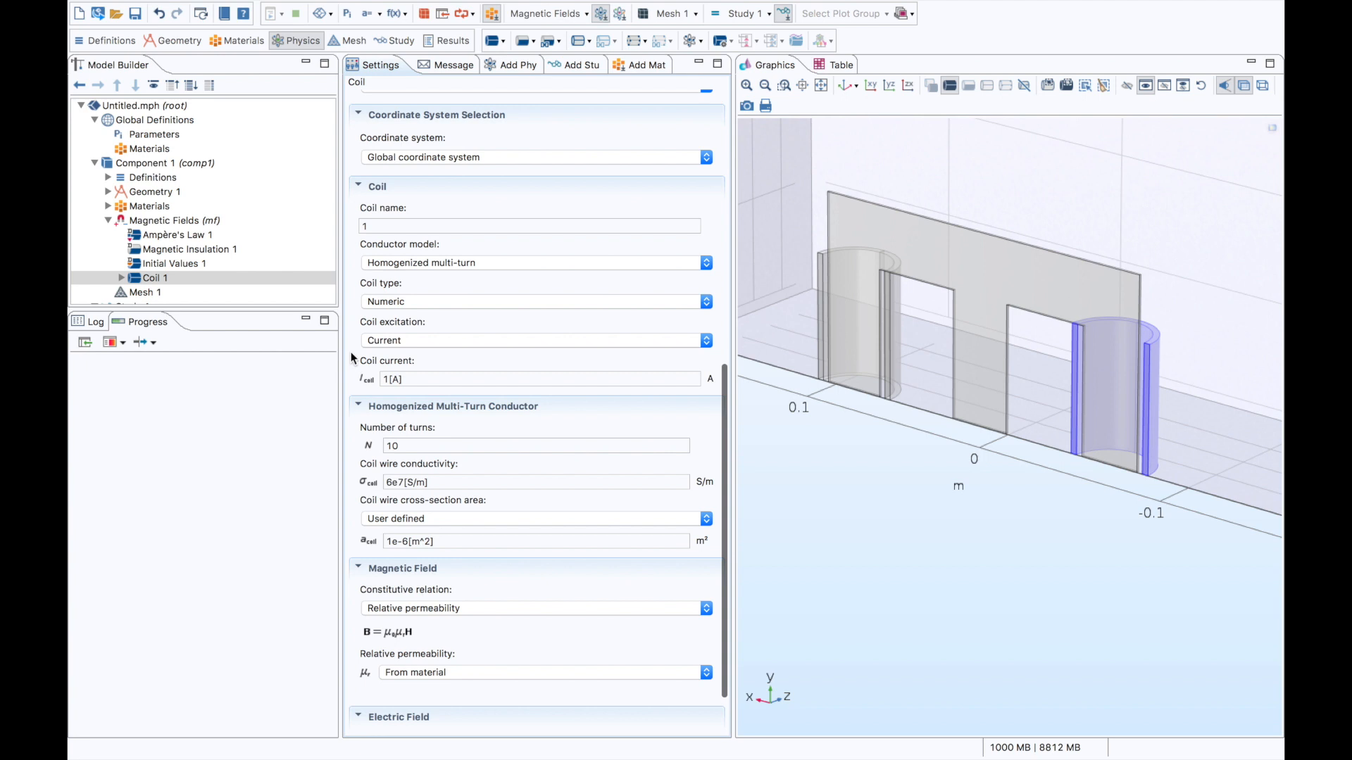
left_click(416, 378)
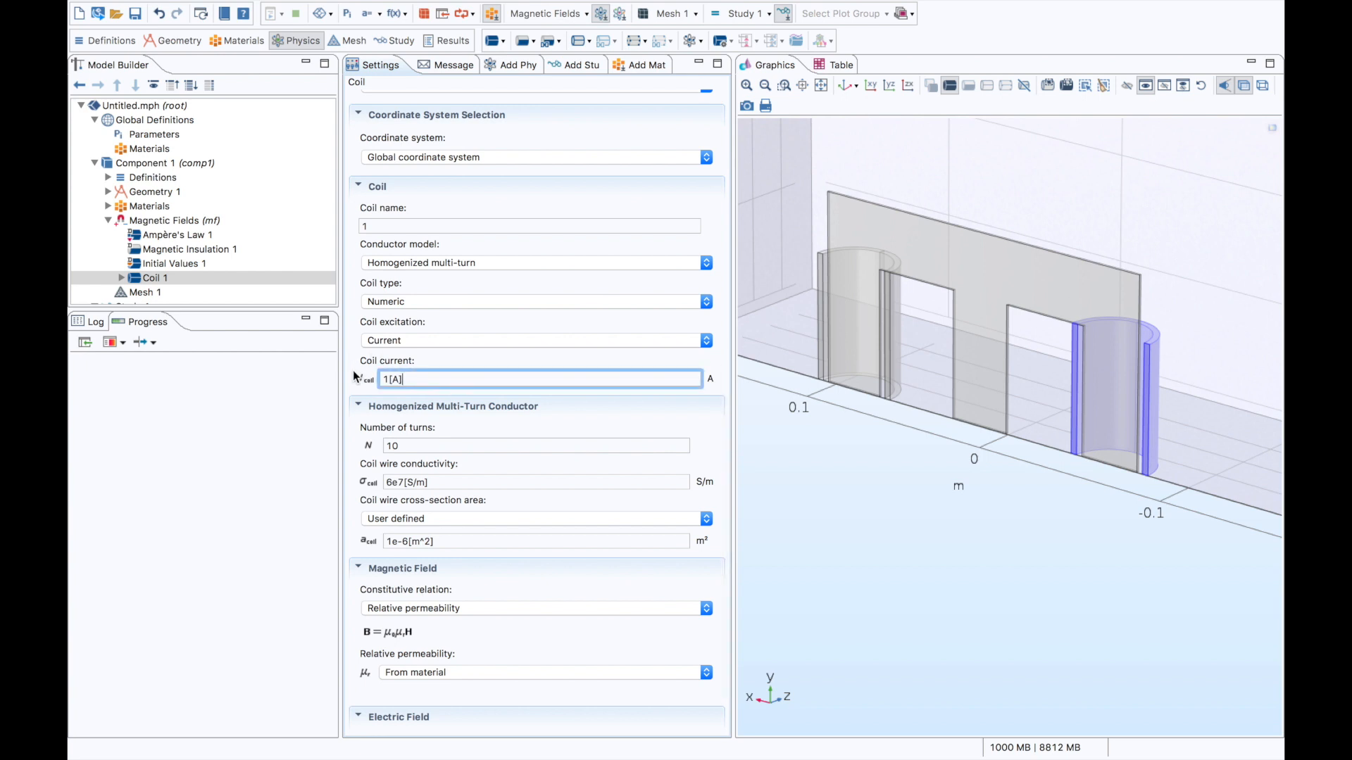
scroll(352, 379, "down", 2)
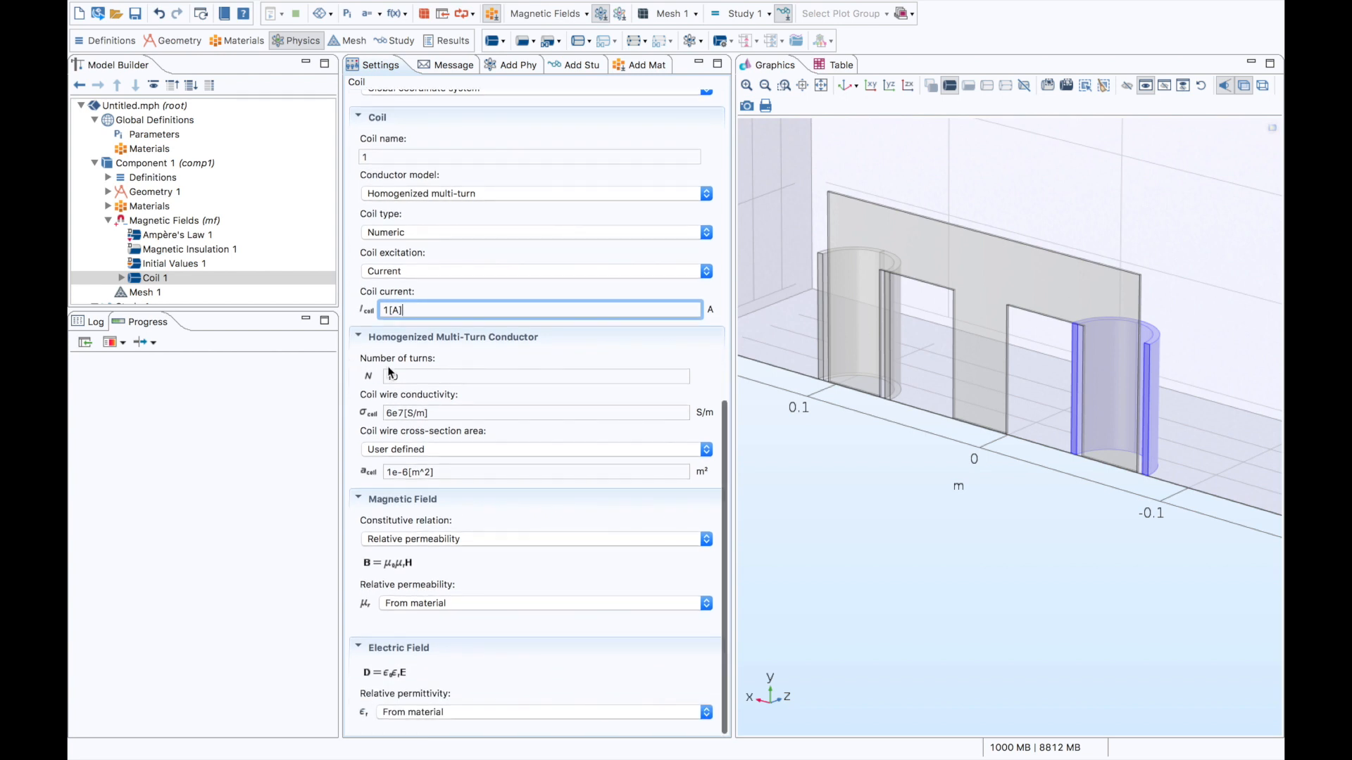
double_click(418, 373)
type("90")
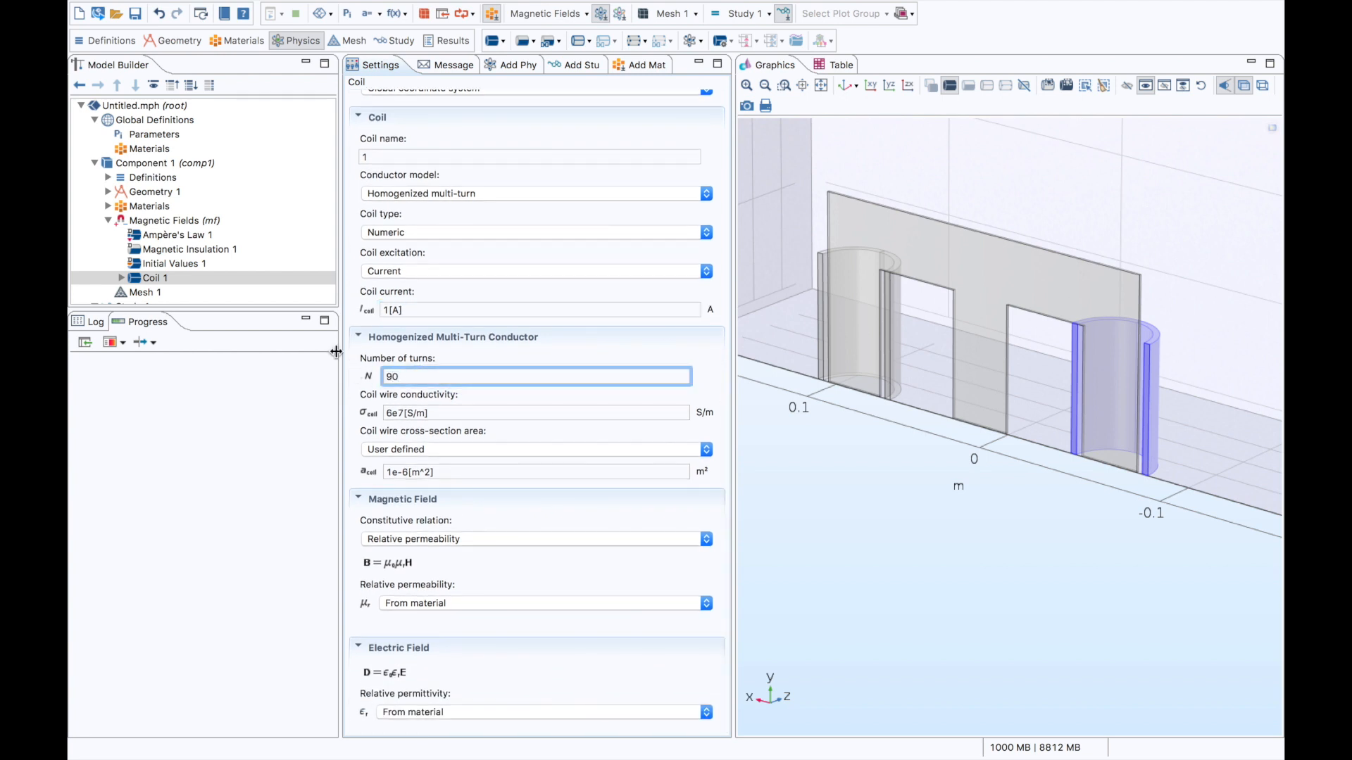
- Set both the coil length and coil area multiplication factors to 2 in Coil 1's geometry analysis
left_click(123, 278)
left_click(159, 293)
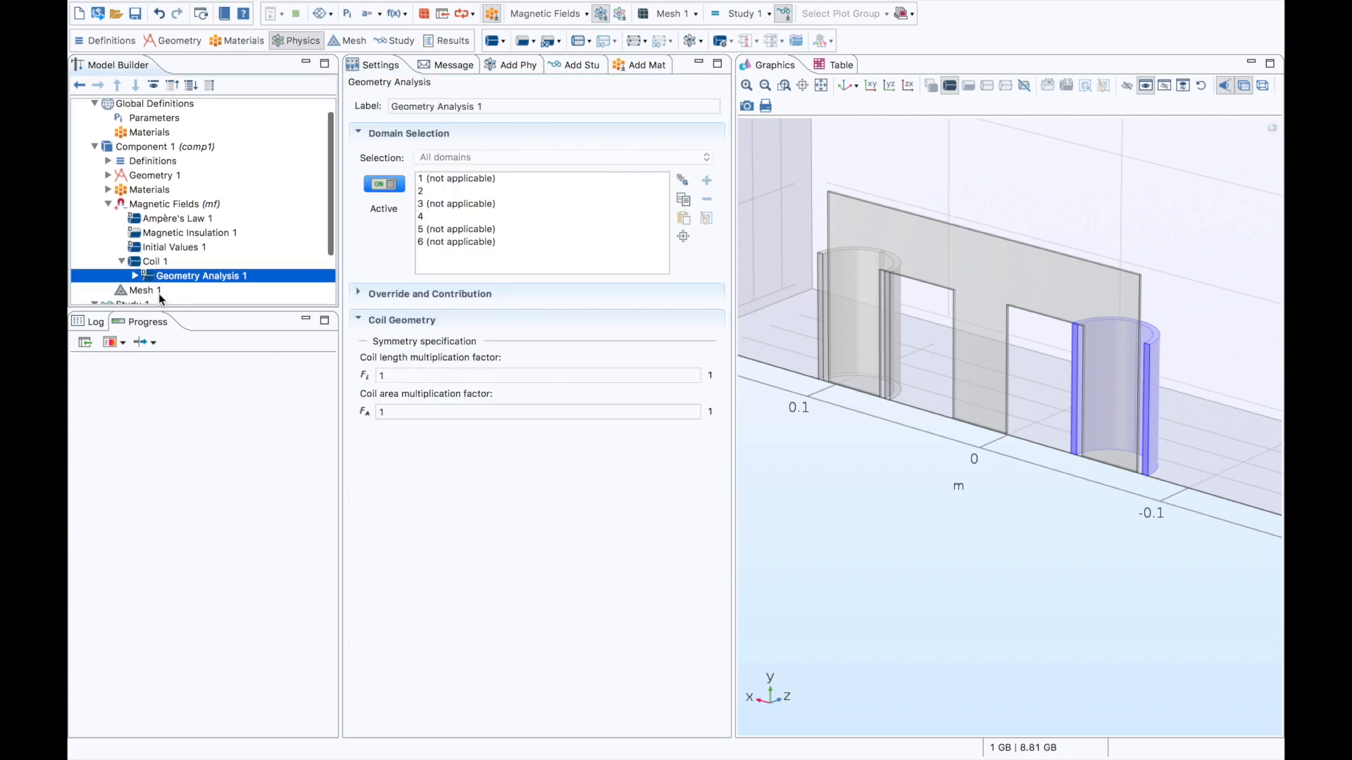
left_click(398, 377)
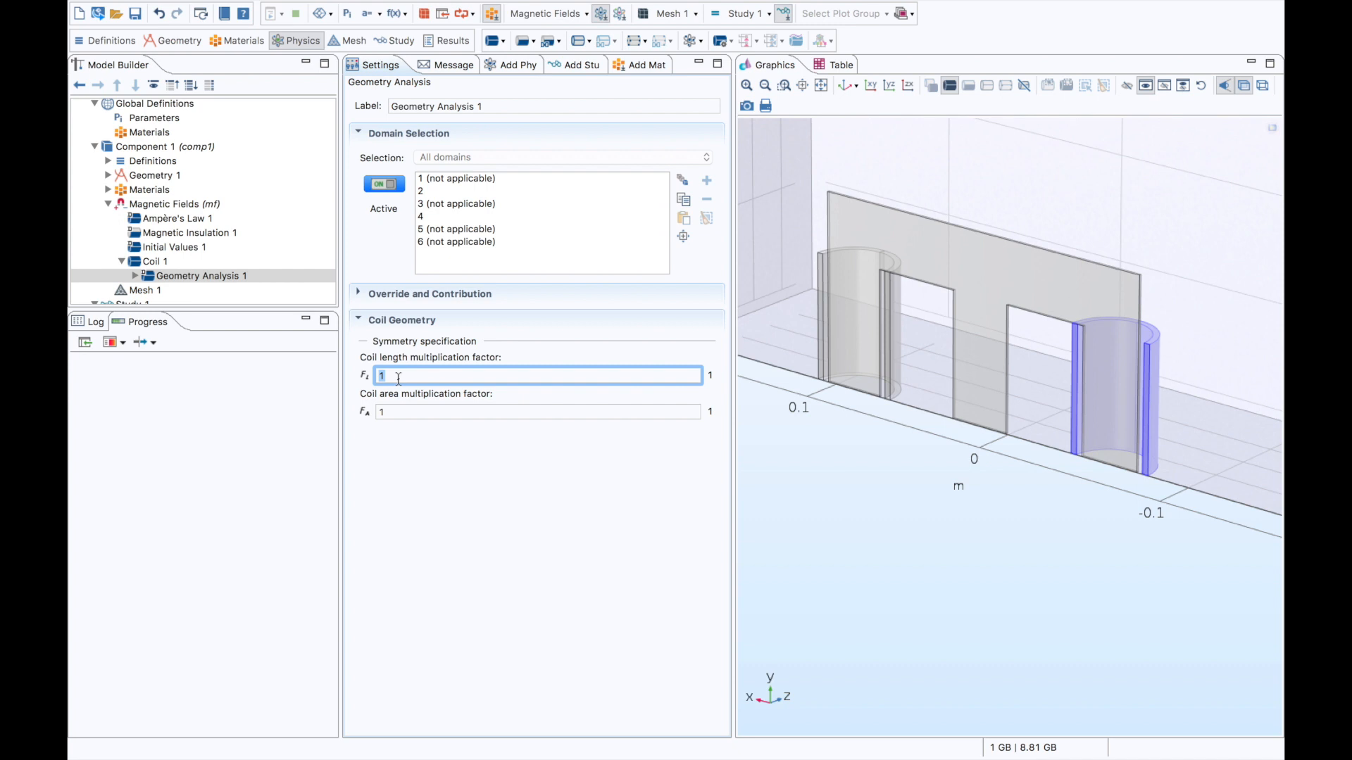
type("2")
key("Tab")
type("2")
- Assign boundary 6, the end face of the outer coil leg, to Input 1 of Coil 1's geometry analysis
left_click(136, 275)
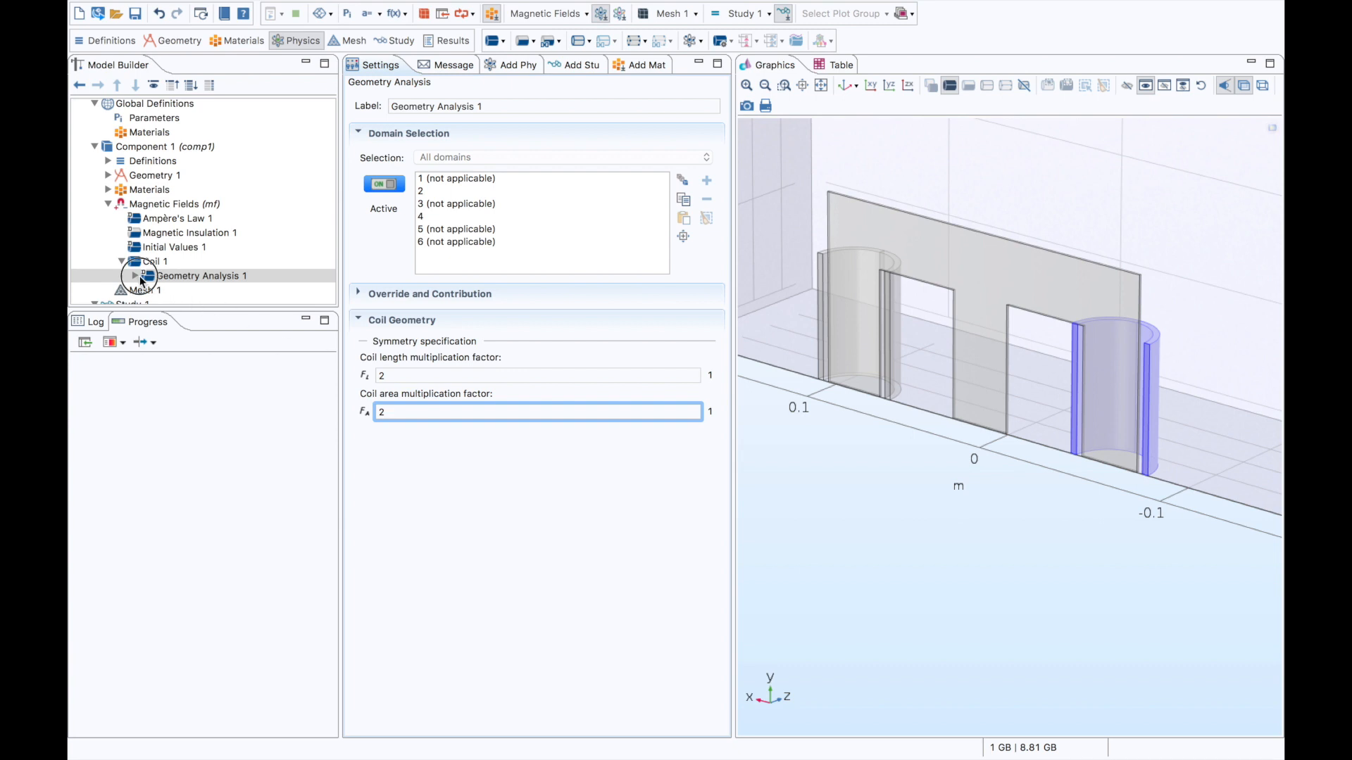
left_click(178, 291)
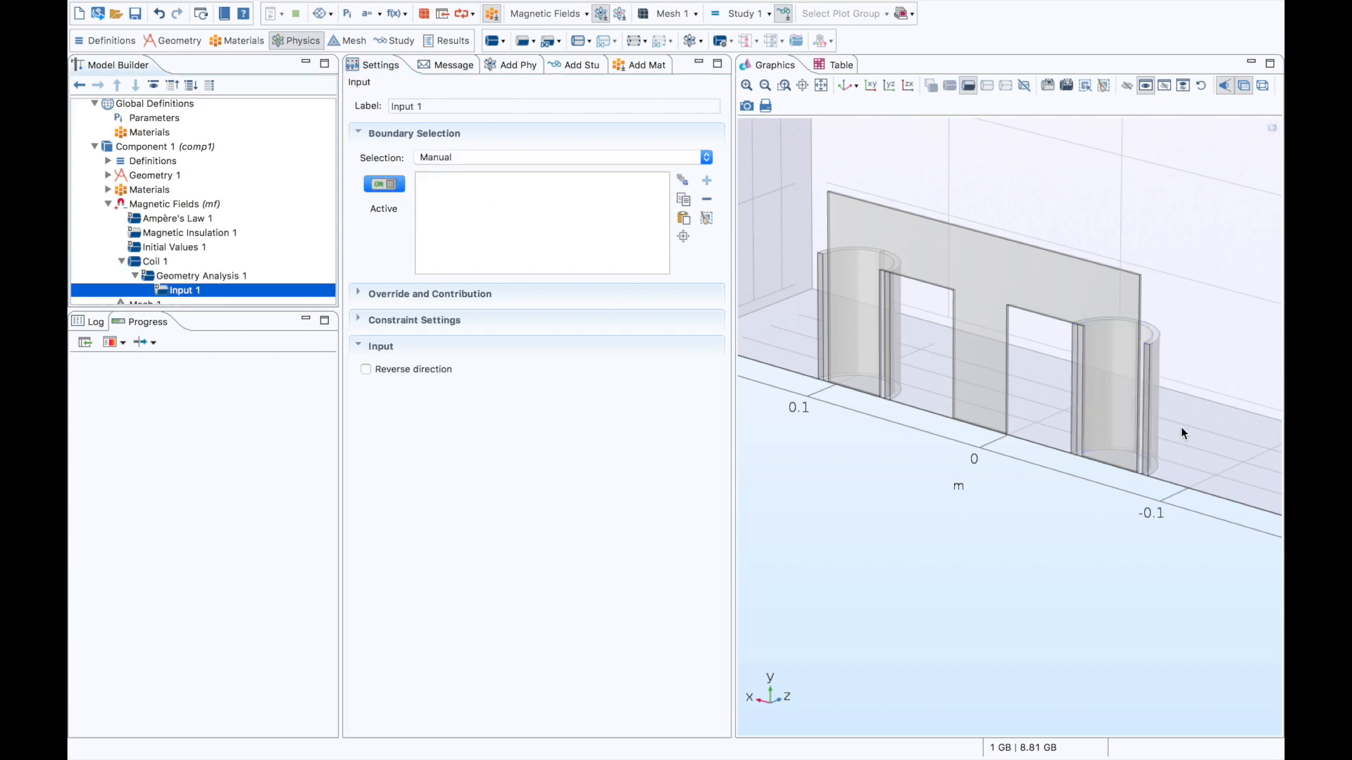
left_click(1146, 439)
mouse_move(1056, 447)
left_mouse_down()
mouse_move(1026, 483)
mouse_move(1039, 450)
left_mouse_up()
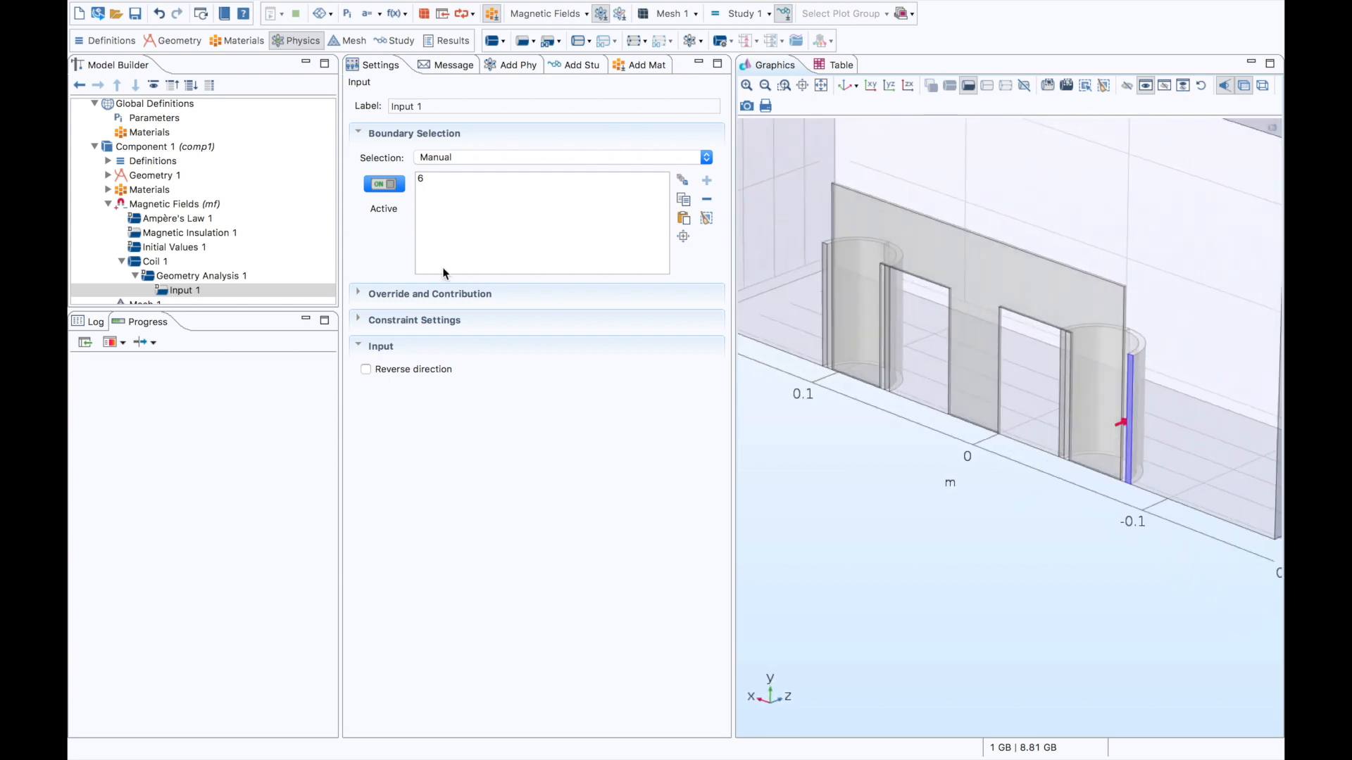
- Add an Output to Coil 1's geometry analysis on boundary 26 and check the input and output selections
right_click(226, 278)
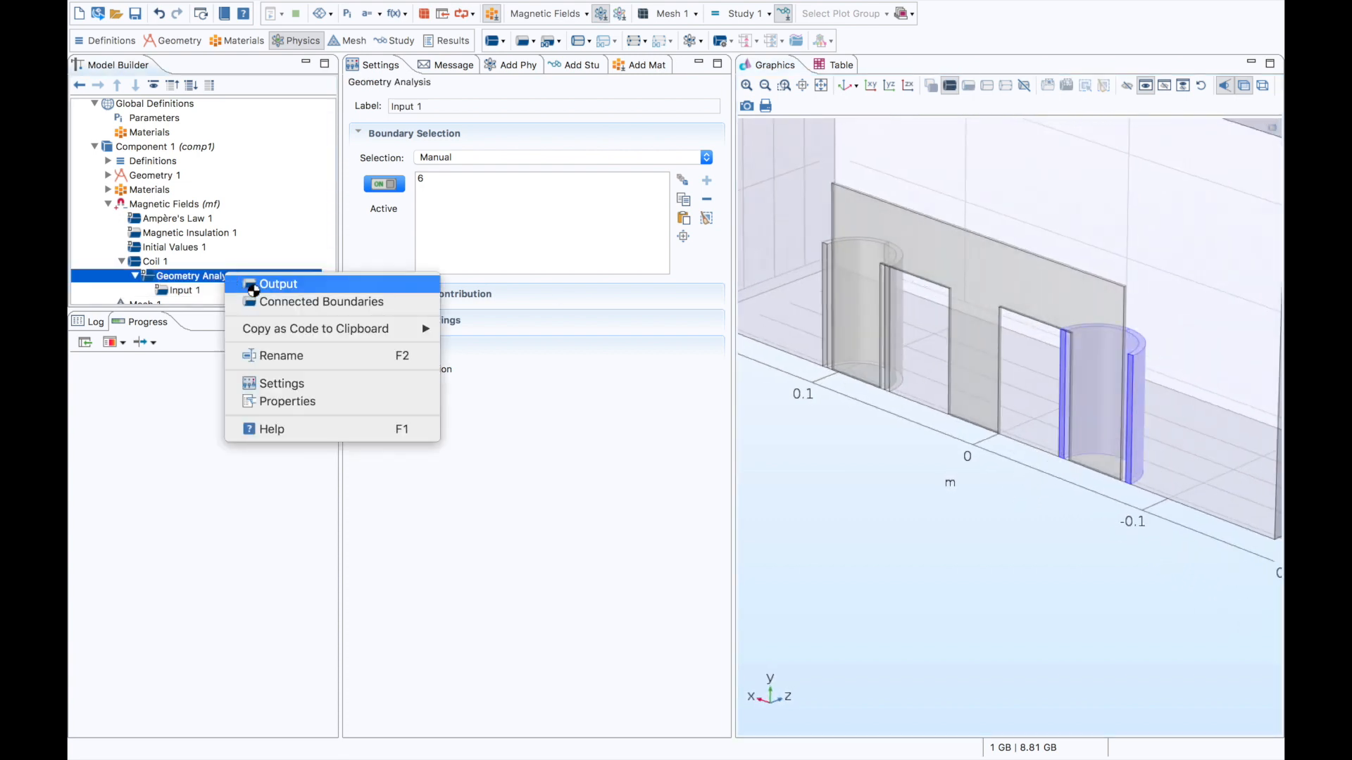
left_click(287, 285)
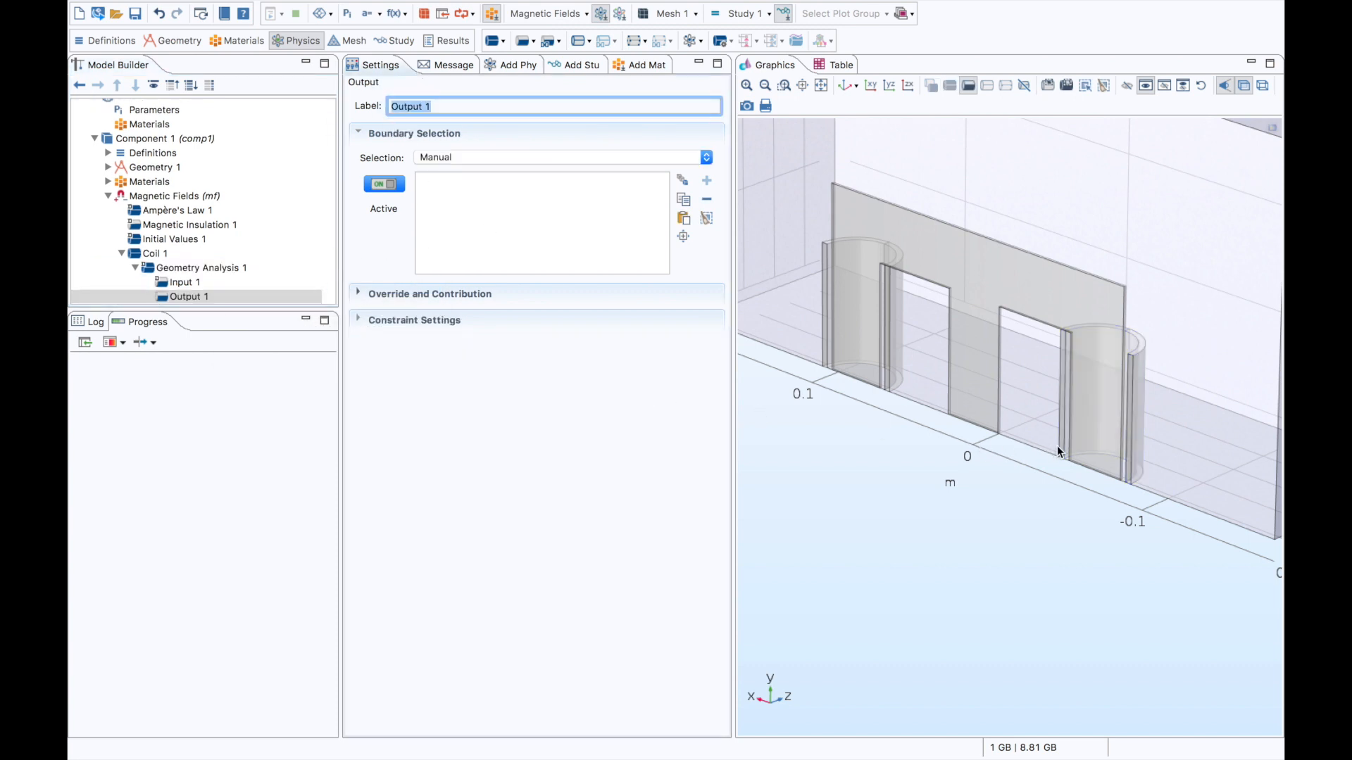
left_click(1063, 403)
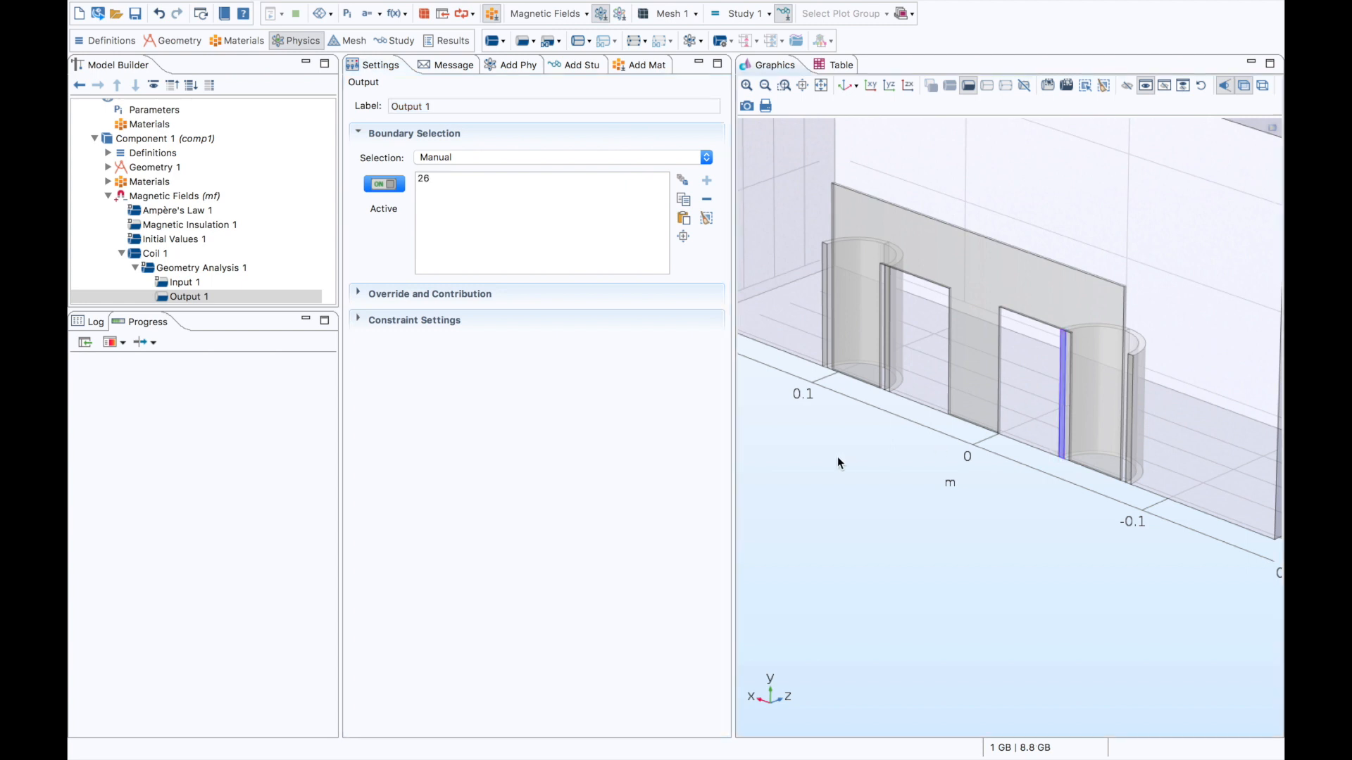
left_click(199, 285)
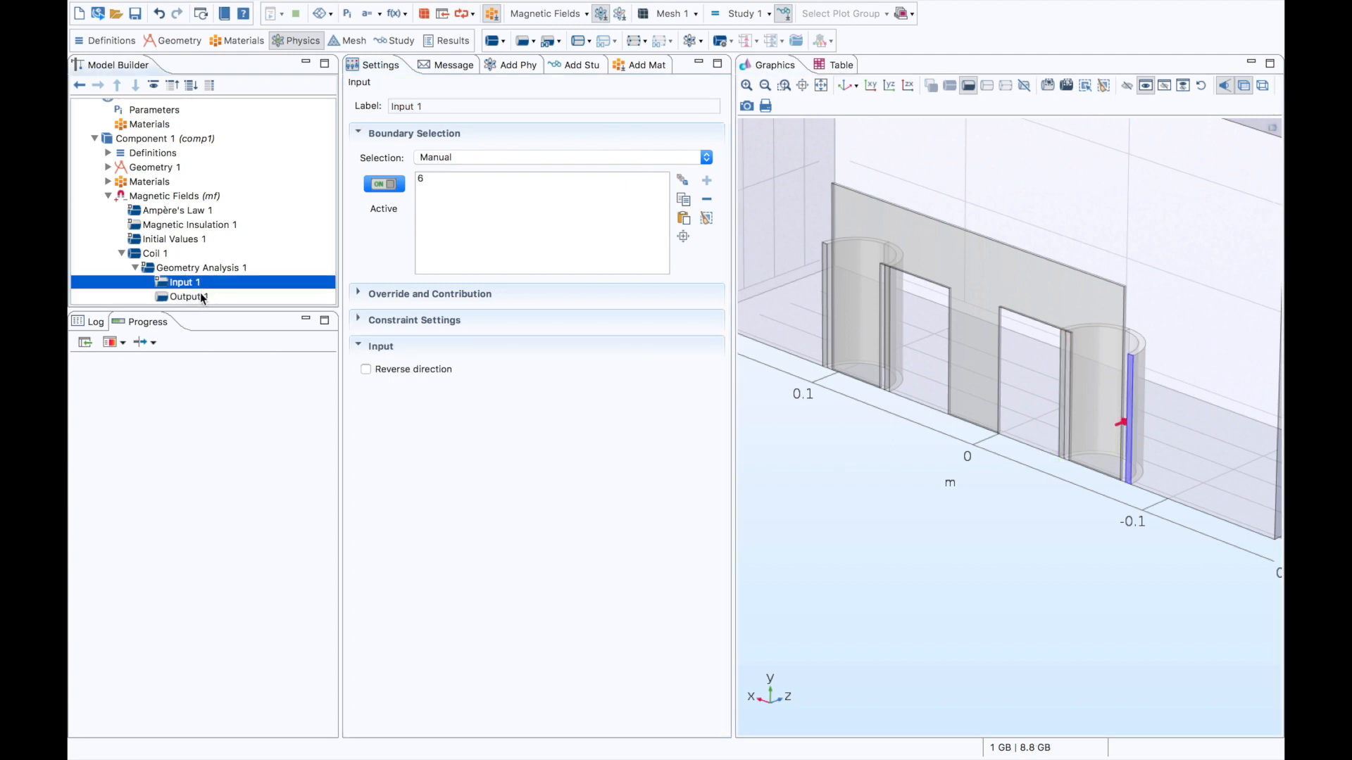
left_click(202, 298)
- Duplicate Coil 1 in the Magnetic Fields physics to create a second coil
left_click(135, 267)
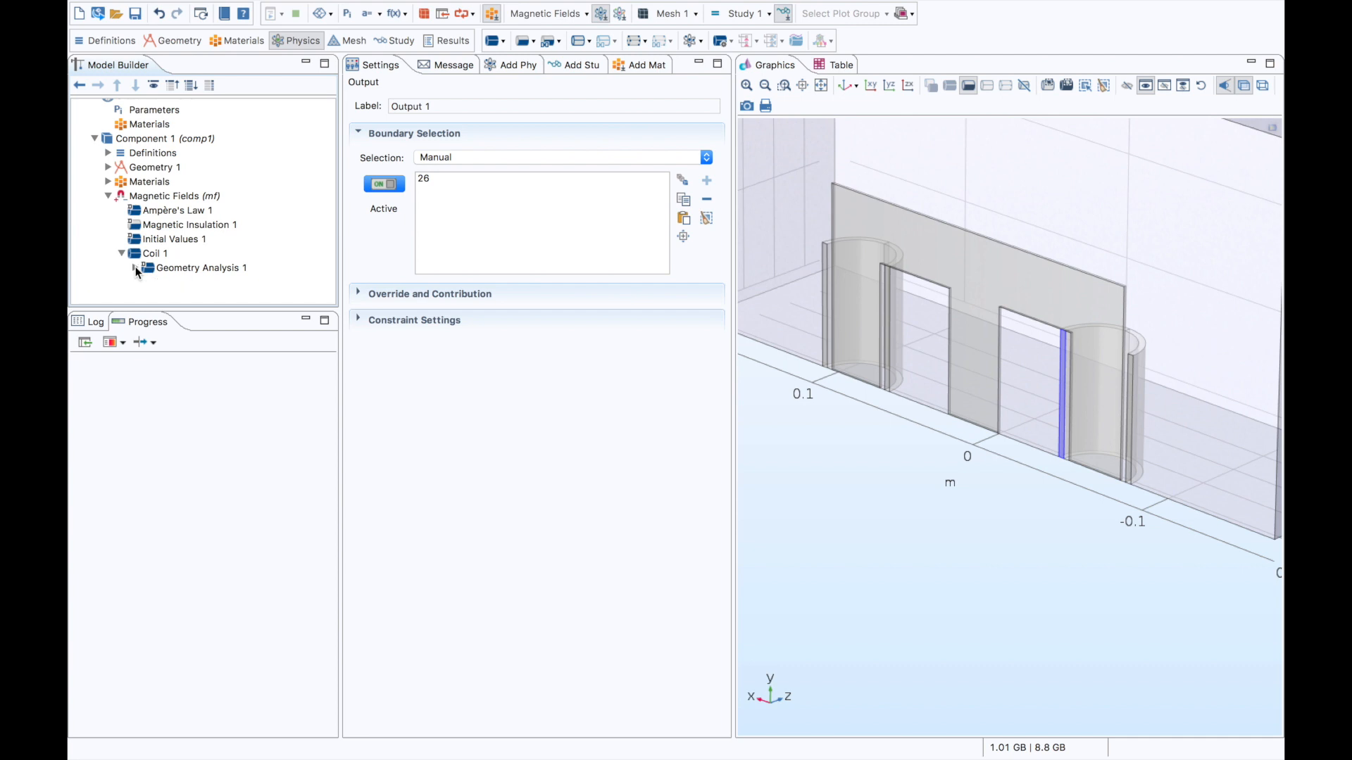
left_click(121, 253)
right_click(151, 255)
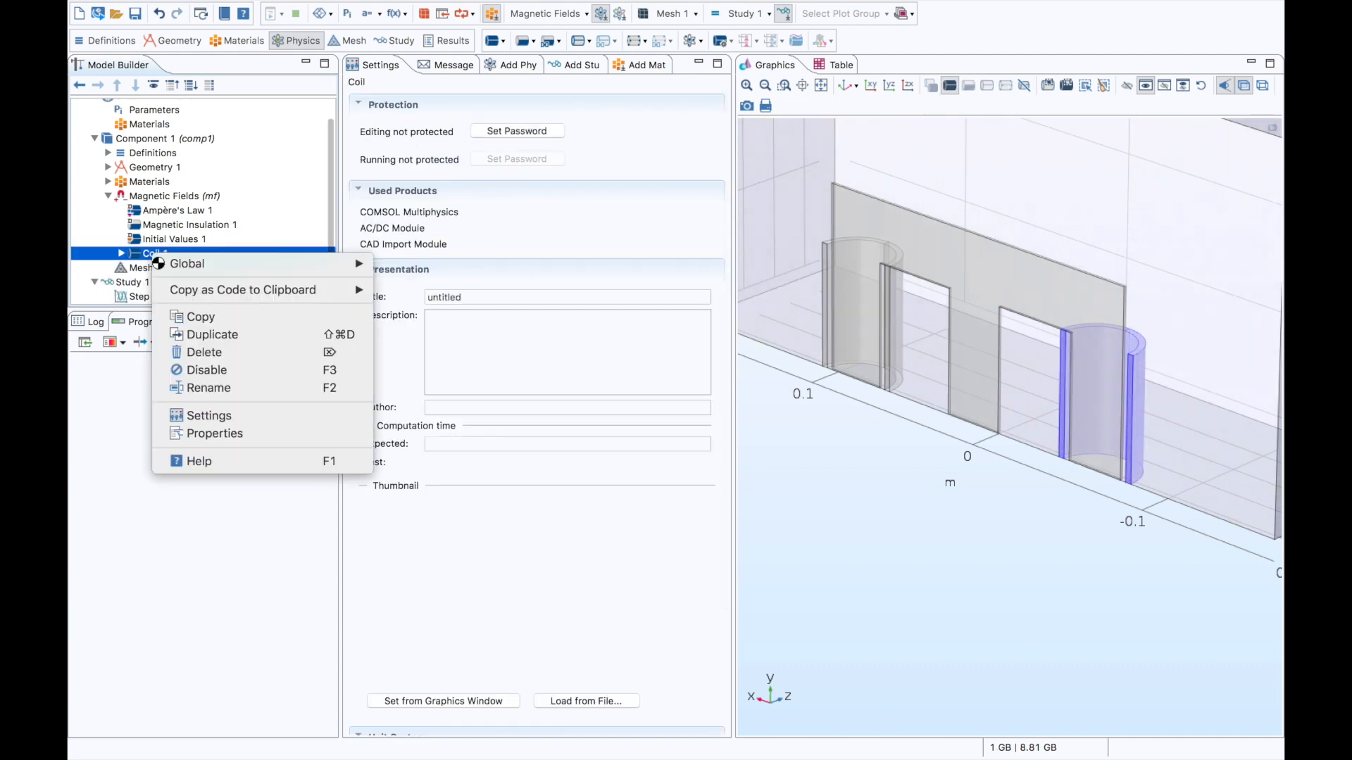
left_click(238, 342)
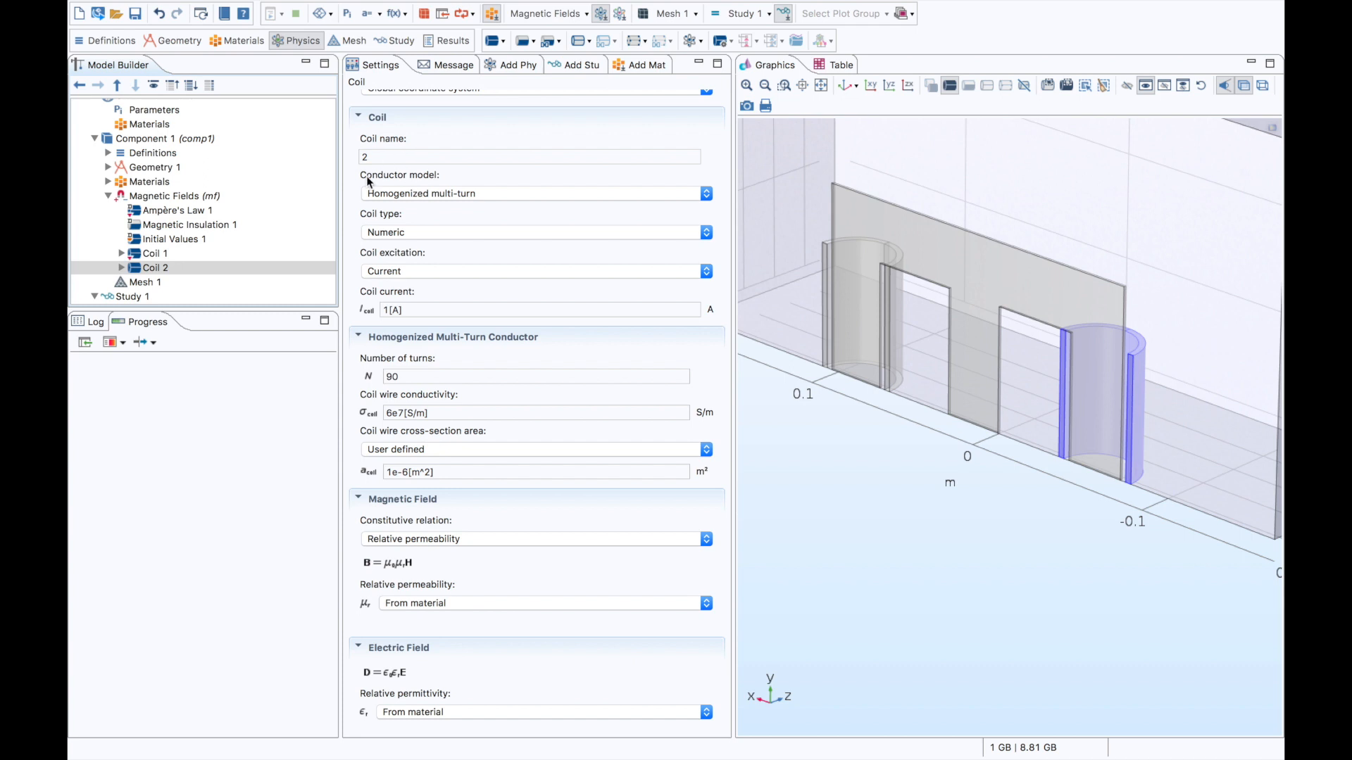
- Replace the domain selection of Coil 2 with domains 5 and 6, the coil around the opposite core leg
scroll(422, 186, "up", 10)
left_click(429, 183)
key("super+a")
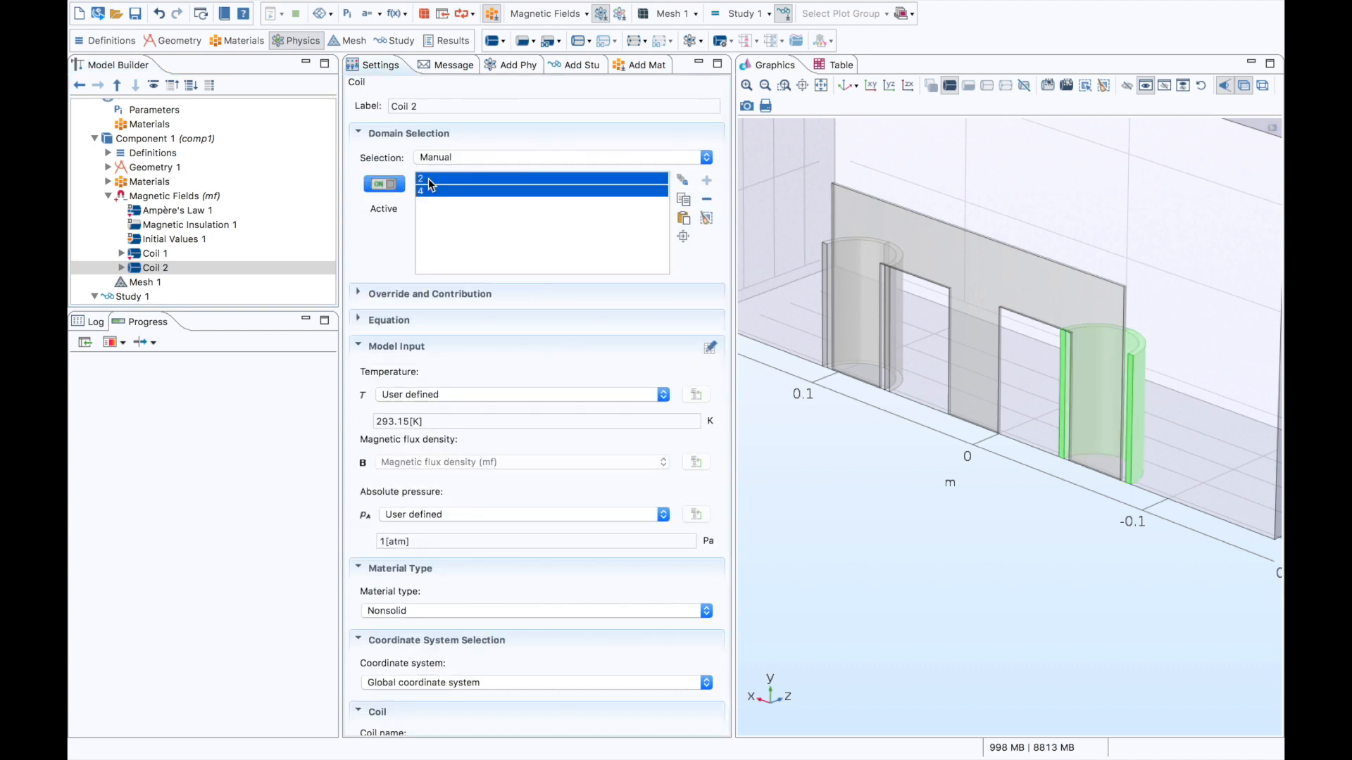
left_click(707, 199)
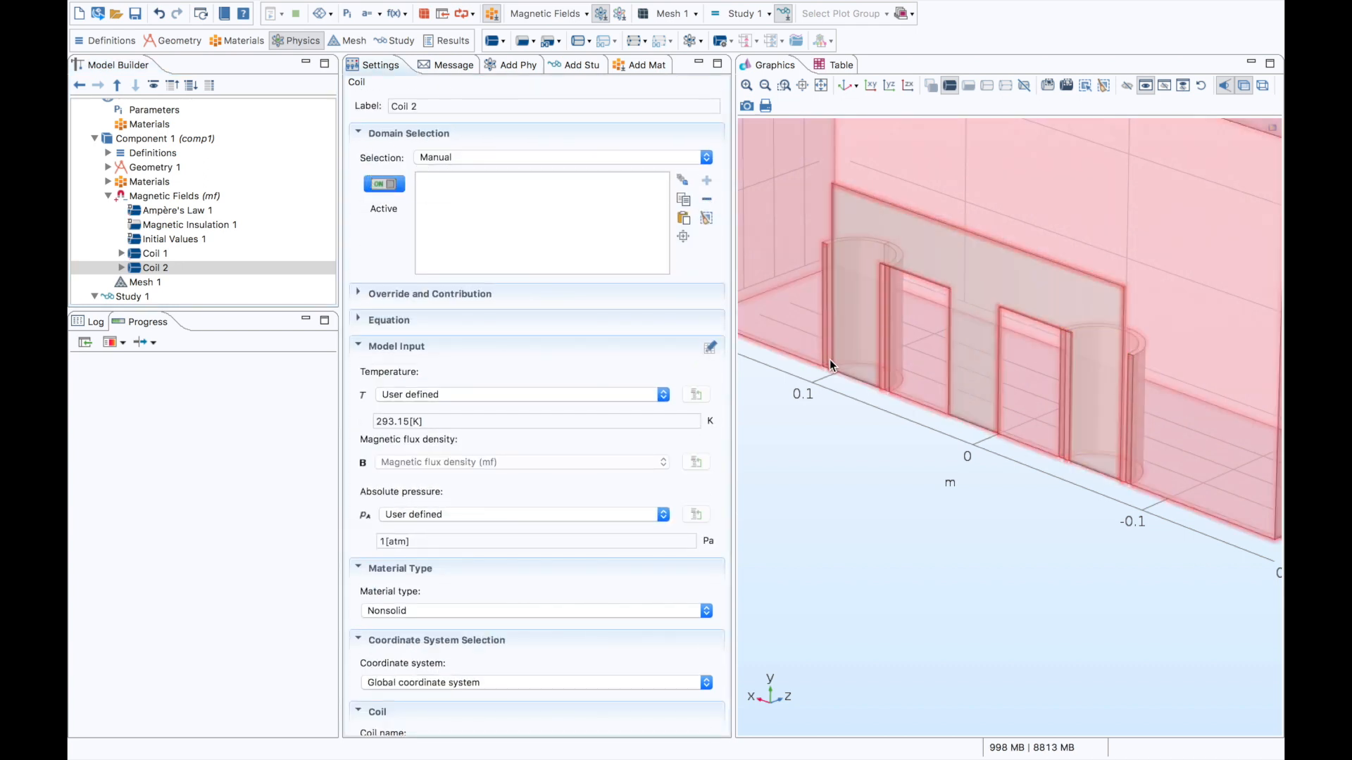
left_click(824, 359)
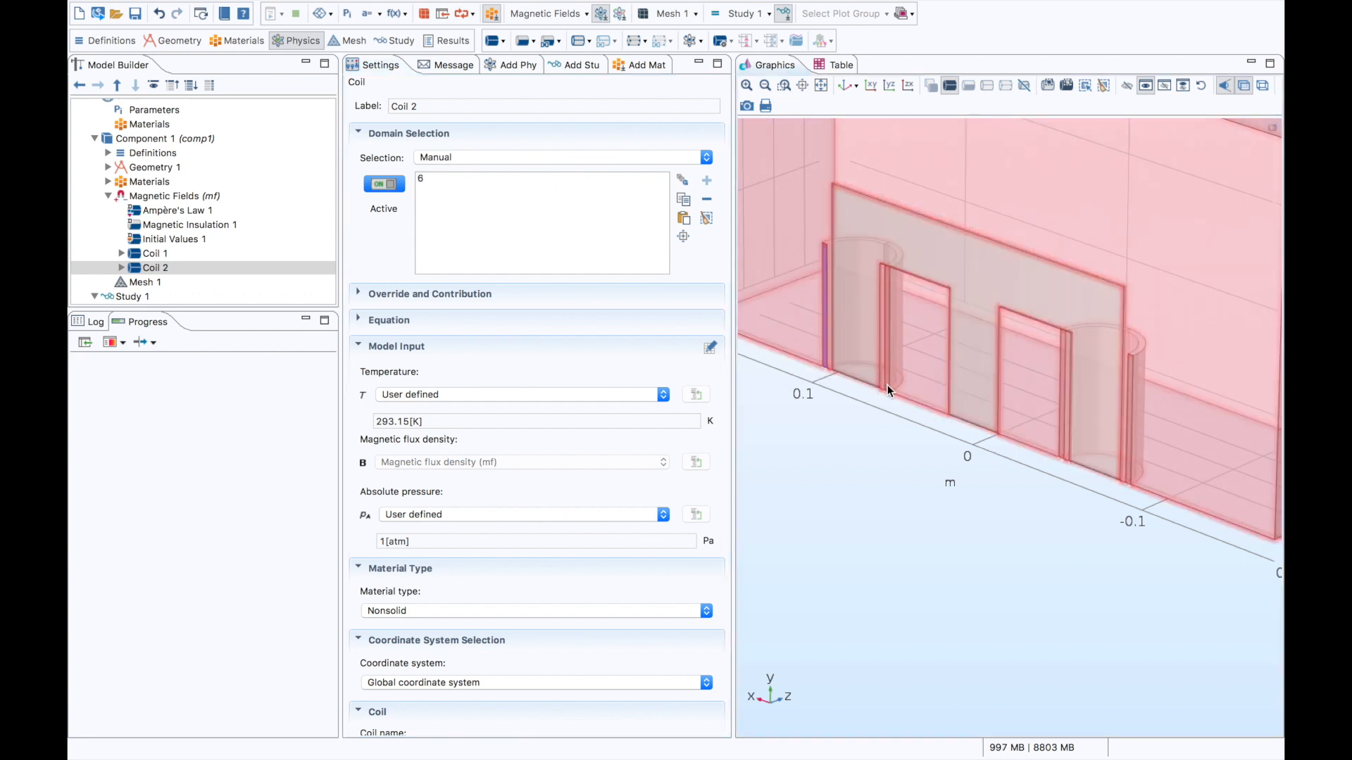
left_click(887, 384)
- Check Coil 2's geometry analysis and input, and set its coil current to 1[A]*(-j*pi/2)
scroll(357, 417, "down", 10)
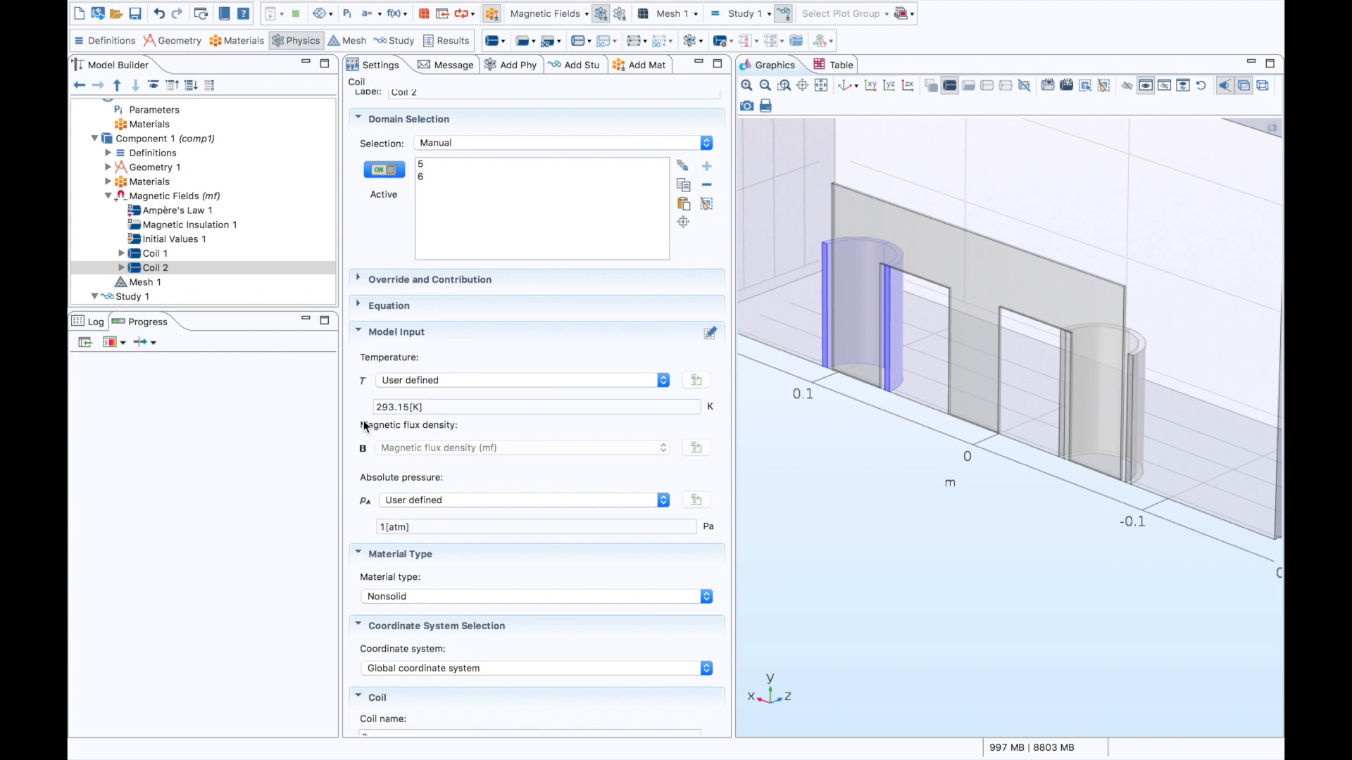
left_click(121, 267)
left_click(167, 282)
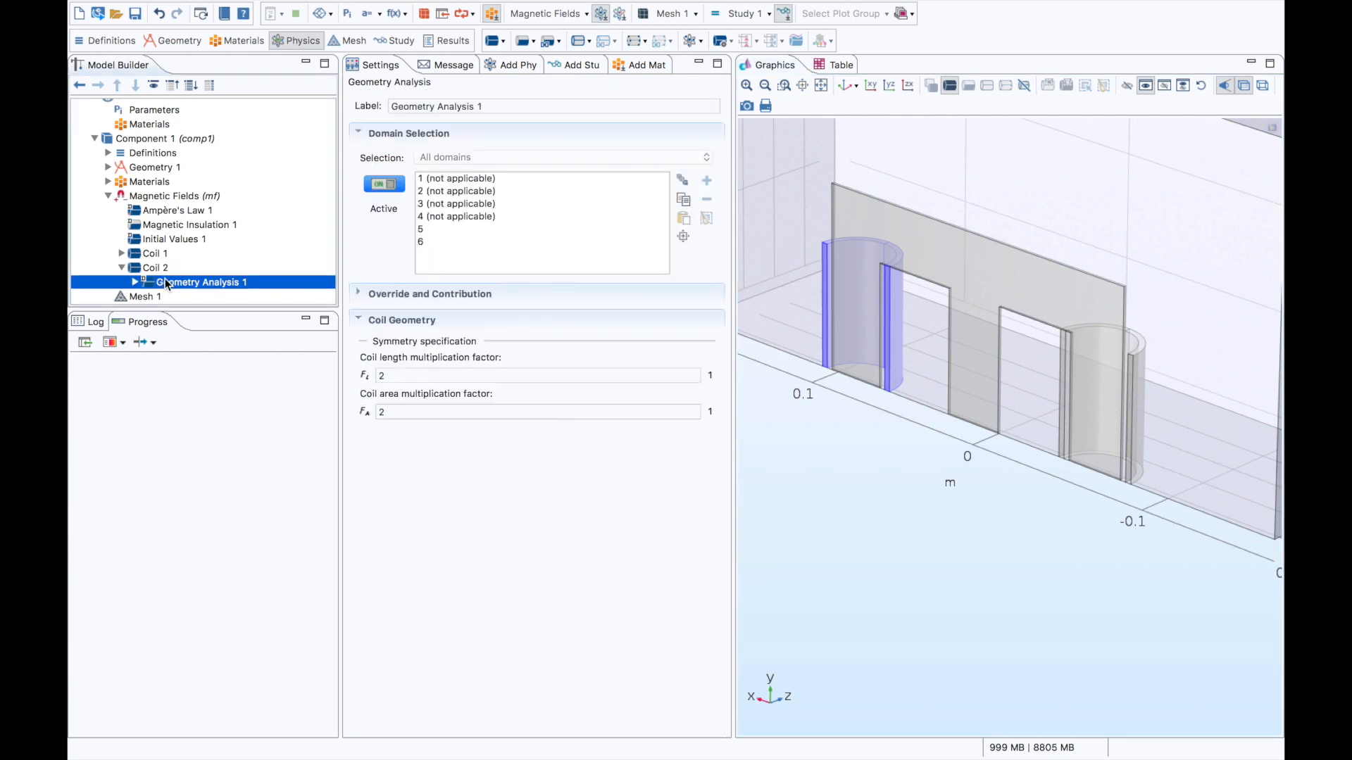
left_click(134, 282)
left_click(181, 296)
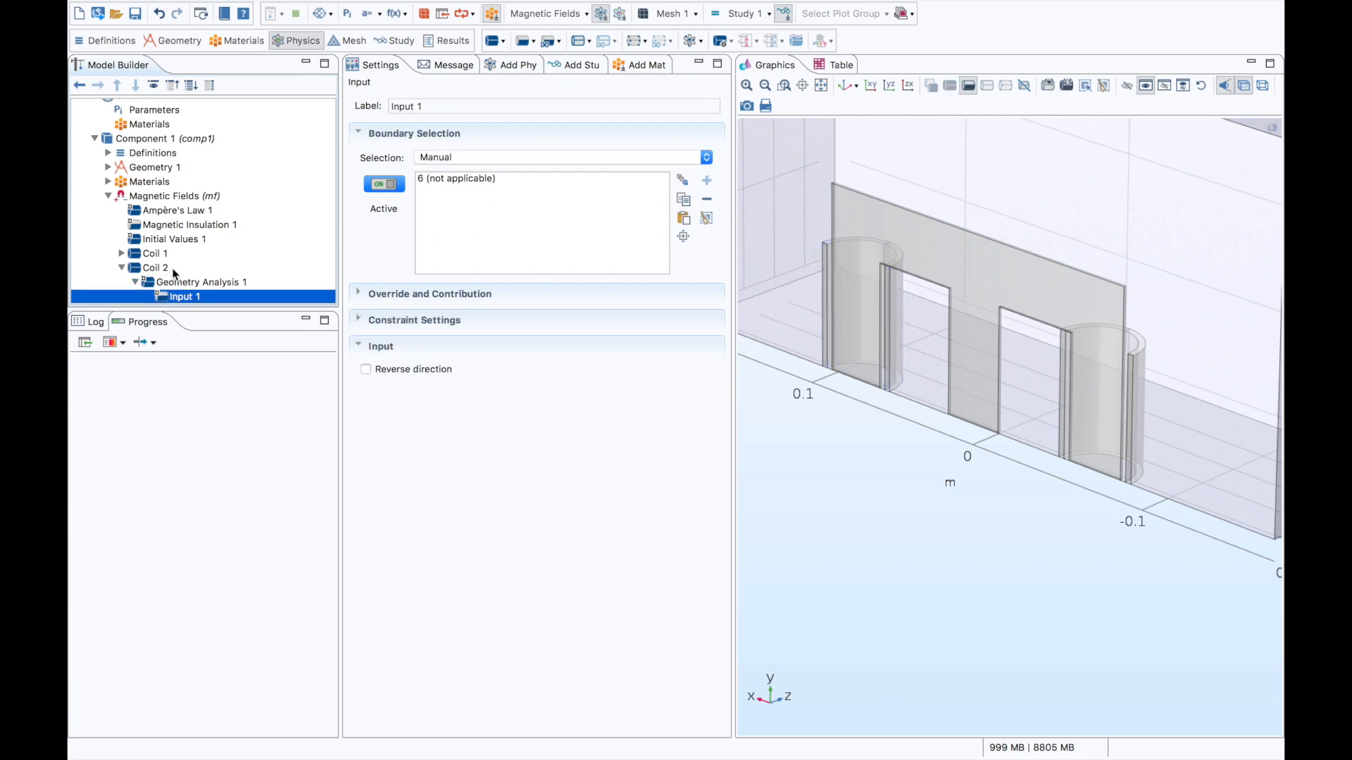
left_click(175, 273)
scroll(367, 539, "down", 1)
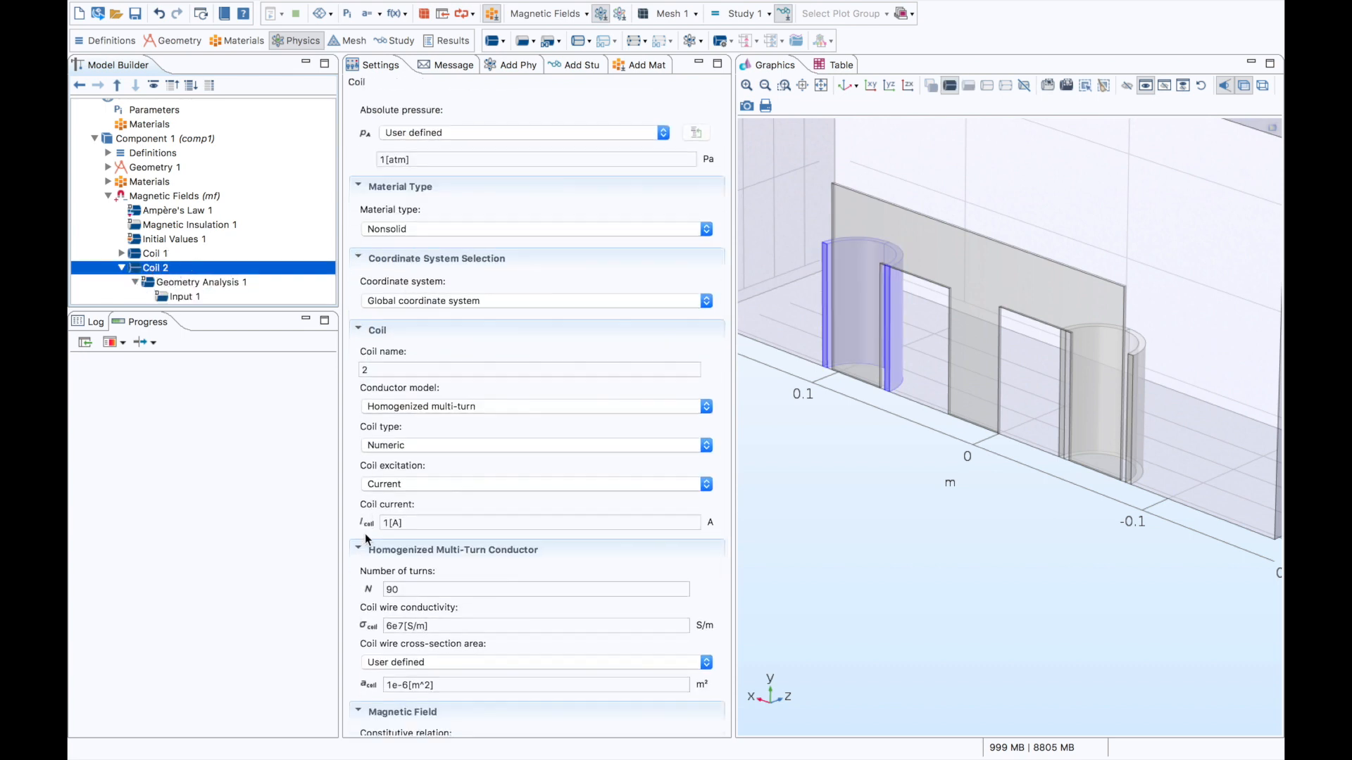
scroll(366, 539, "down", 1)
left_click(425, 507)
type("*")
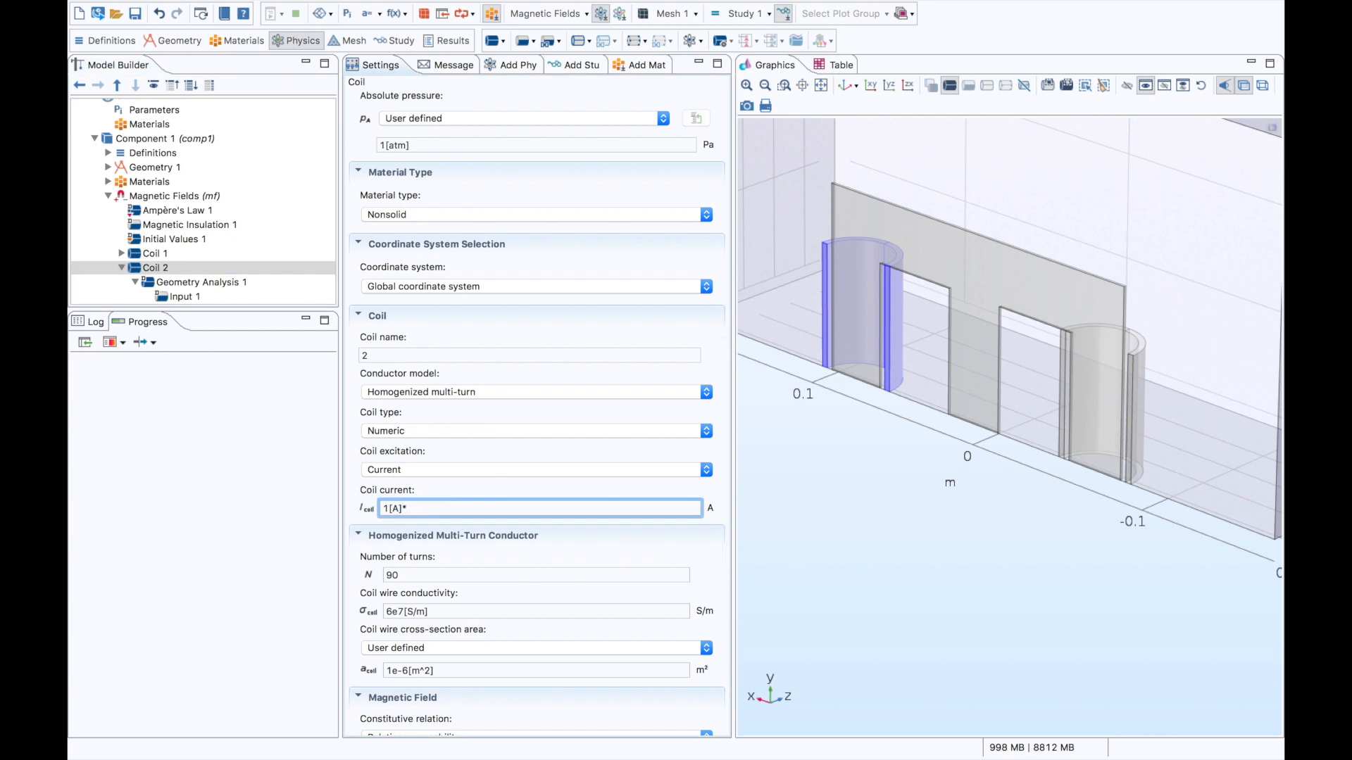
type("(-j*pi/2")
- Add boundary 34 to Input 1 and boundary 51 to Output 1 of Coil 2's geometry analysis
left_click(201, 297)
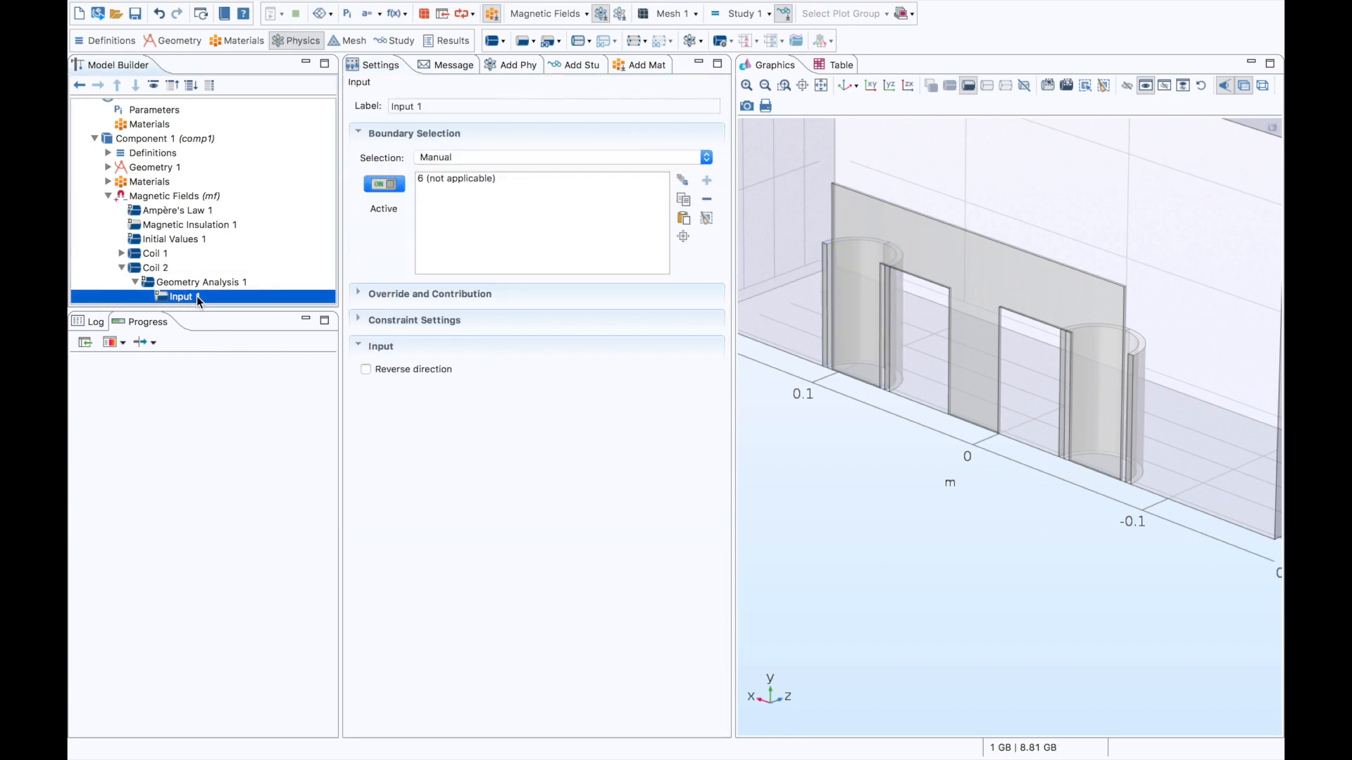
left_click(884, 383)
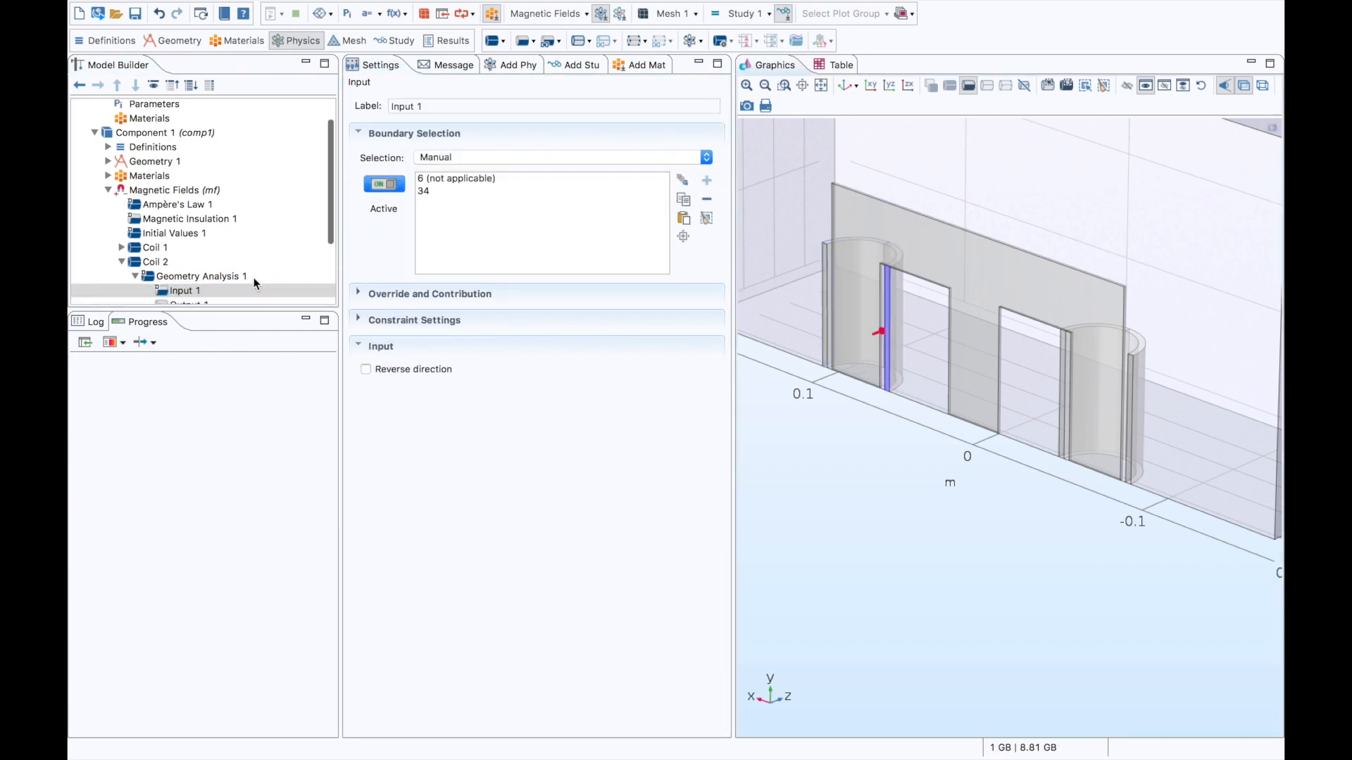
left_click(204, 295)
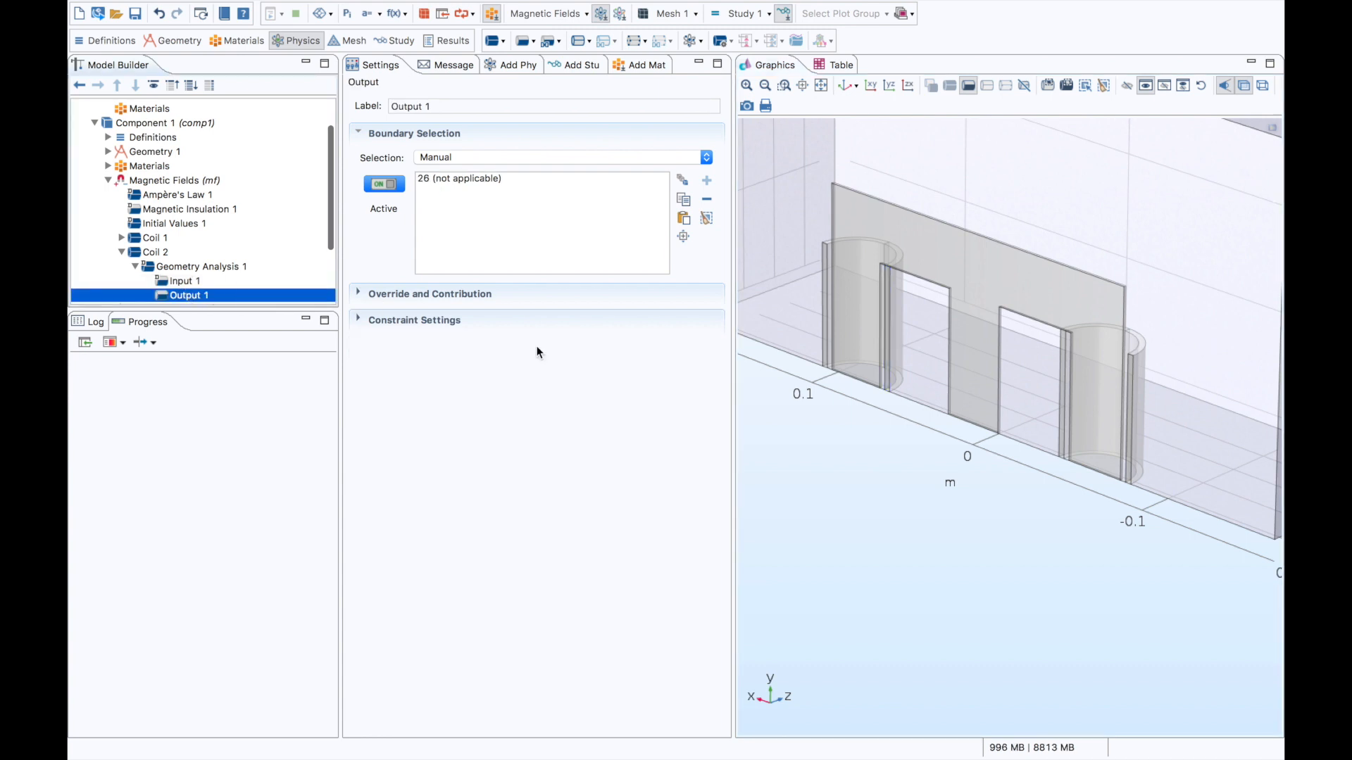
left_click(825, 334)
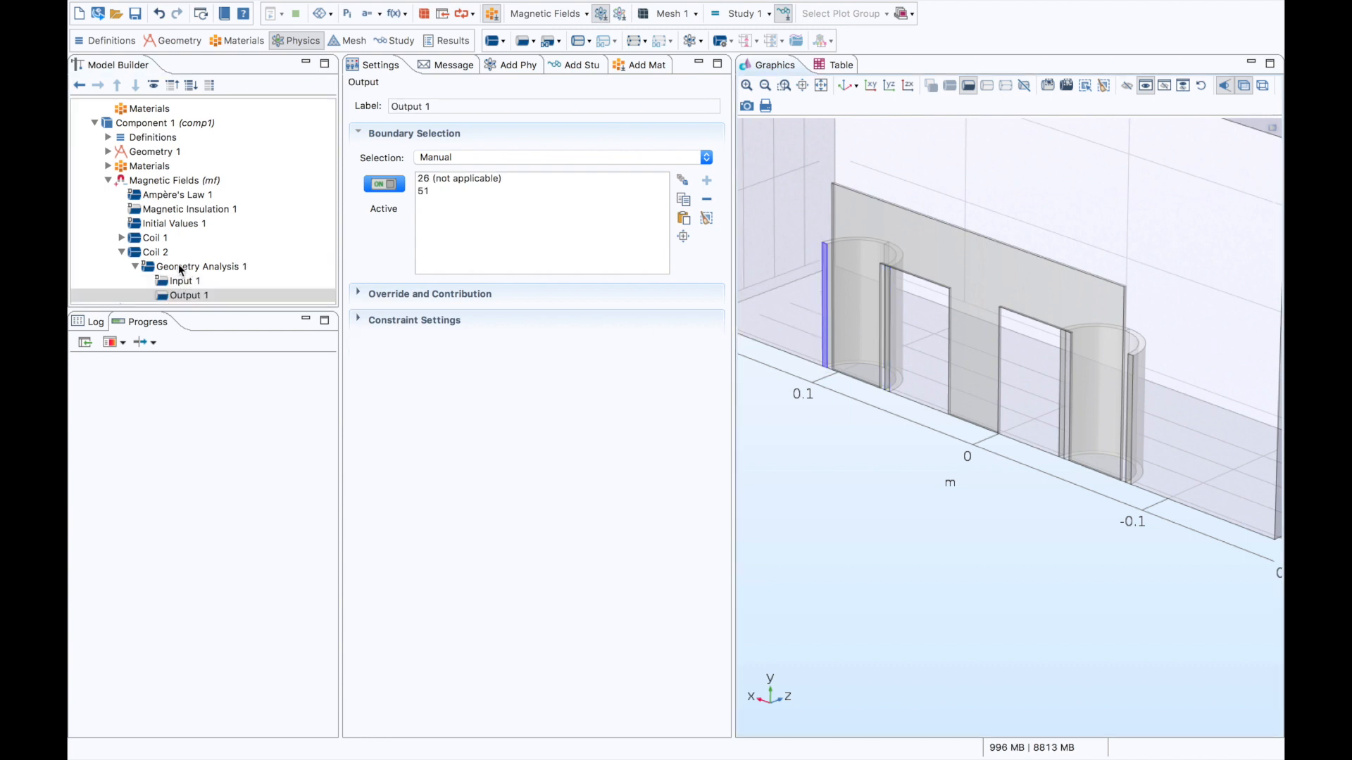
left_click(136, 266)
left_click(121, 253)
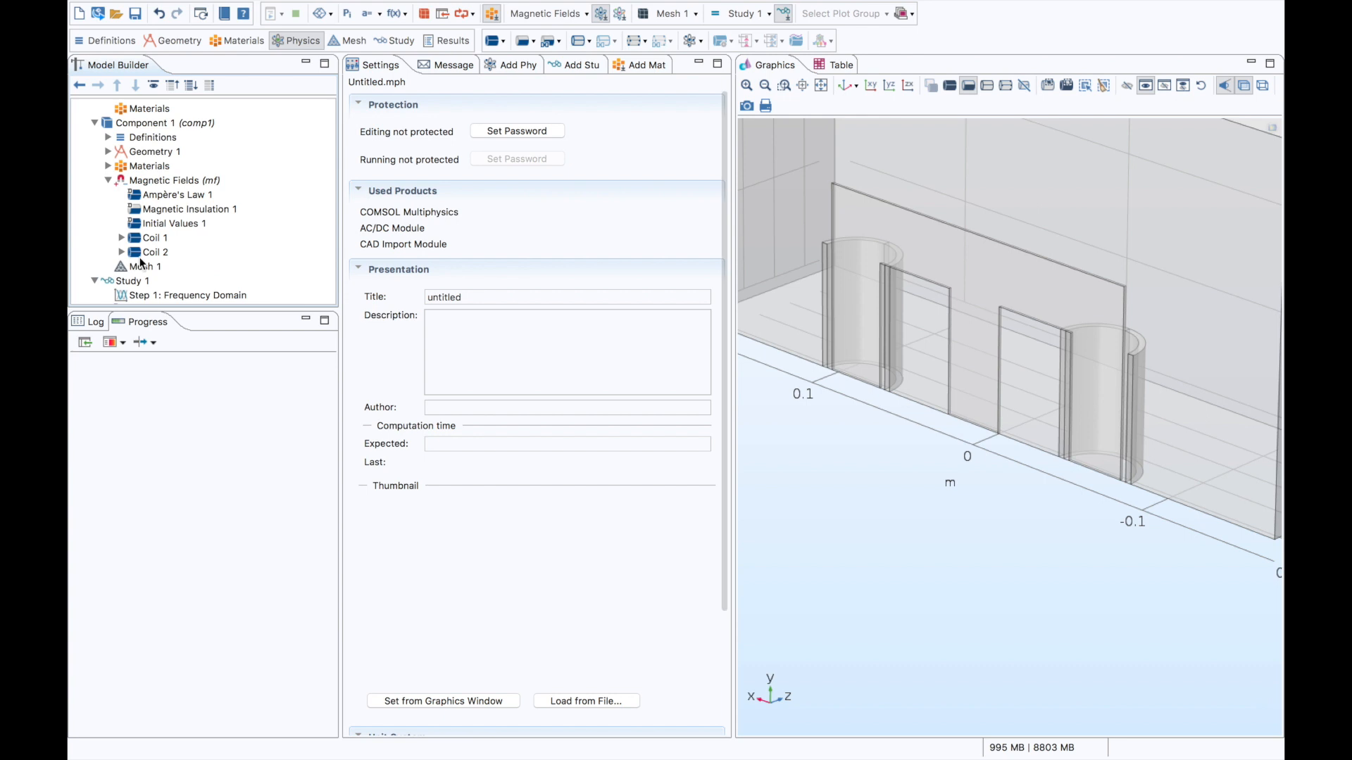
- Turn off transparency in the model view and compare the settings and domains of Coil 1 and Coil 2
left_click(144, 257)
key("Up")
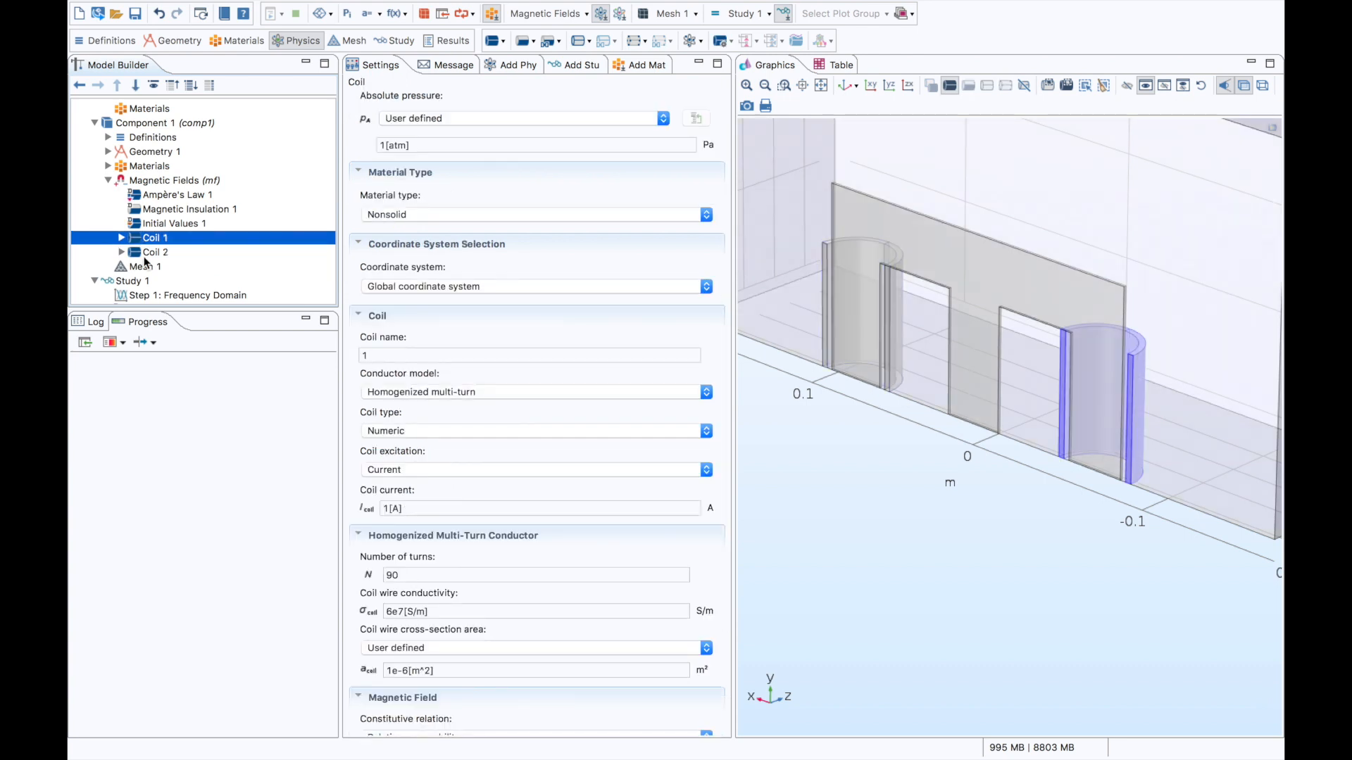
key("Down")
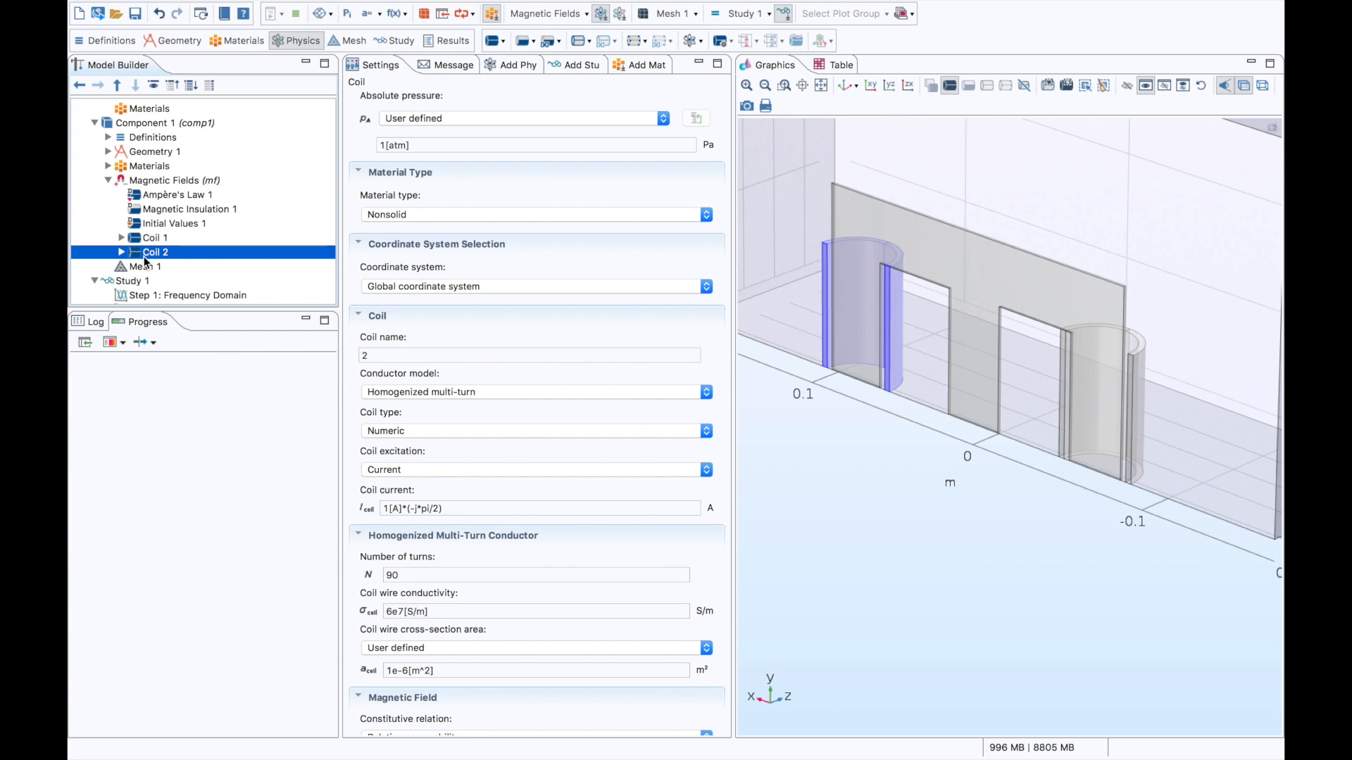
left_click(1243, 88)
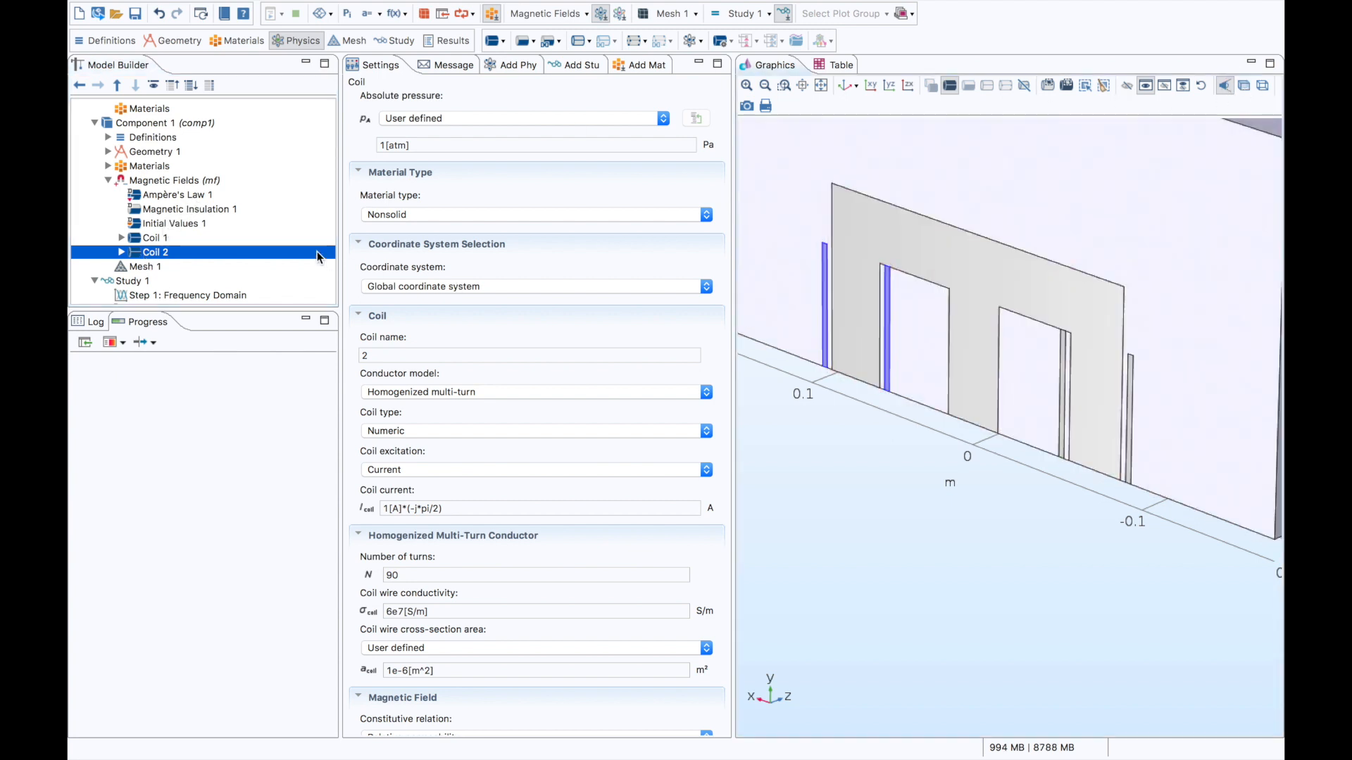
left_click(161, 240)
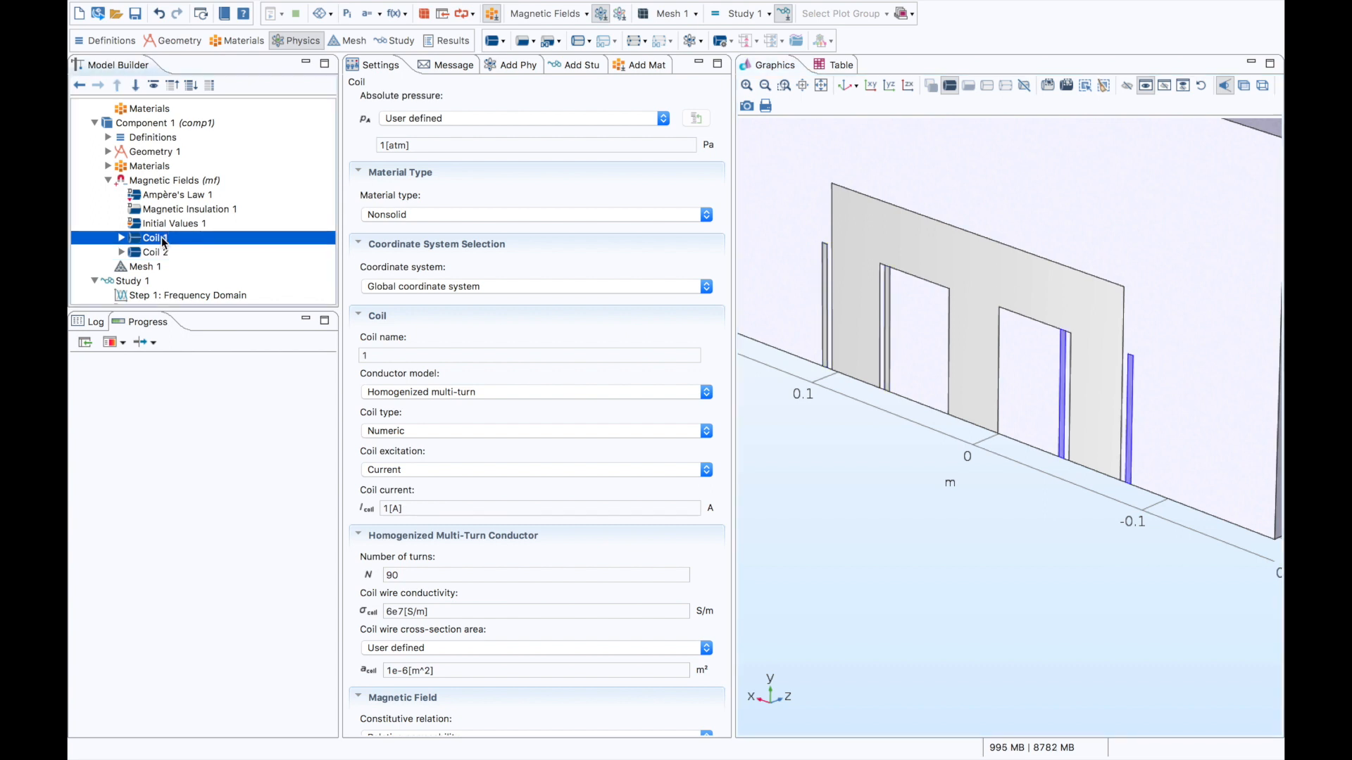
left_click(154, 252)
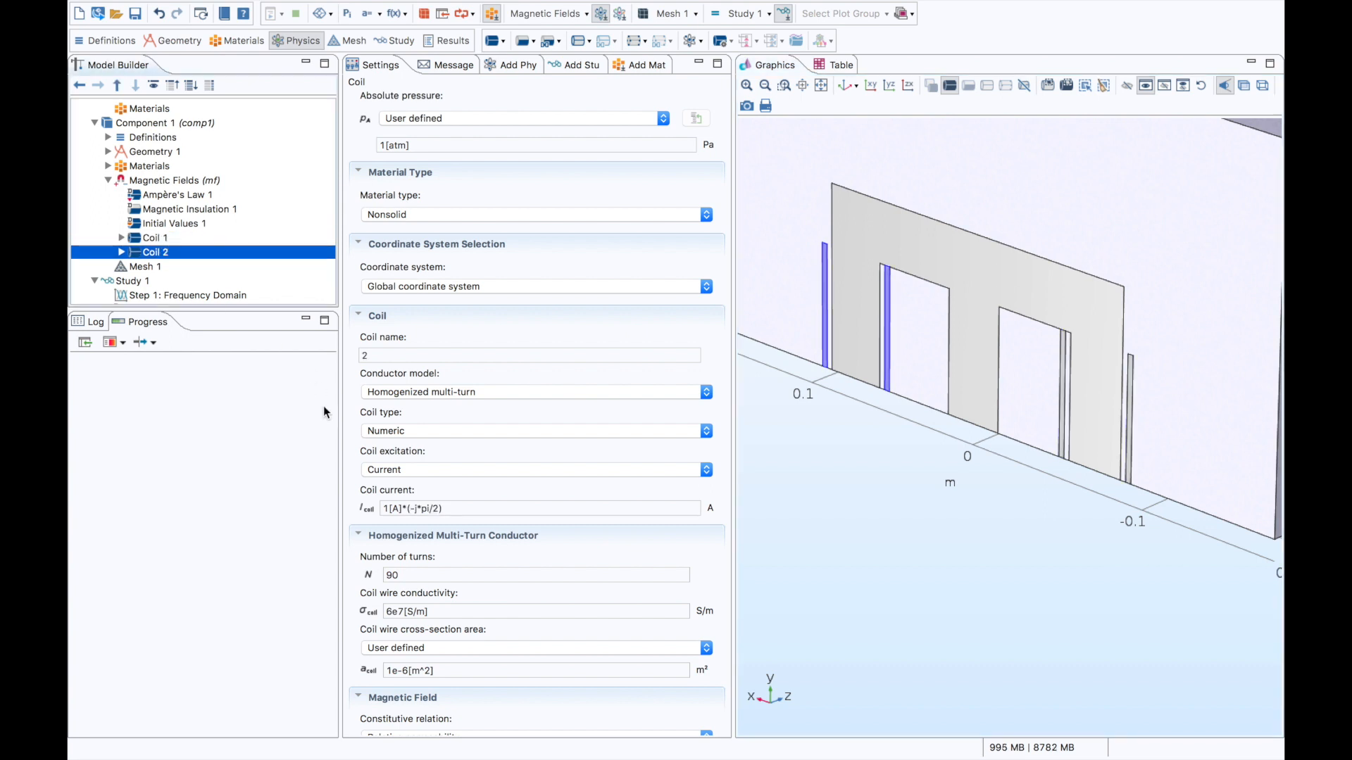
- Look through the constitutive relation options for Coil 2's magnetic field
scroll(347, 497, "down", 3)
scroll(347, 497, "down", 1)
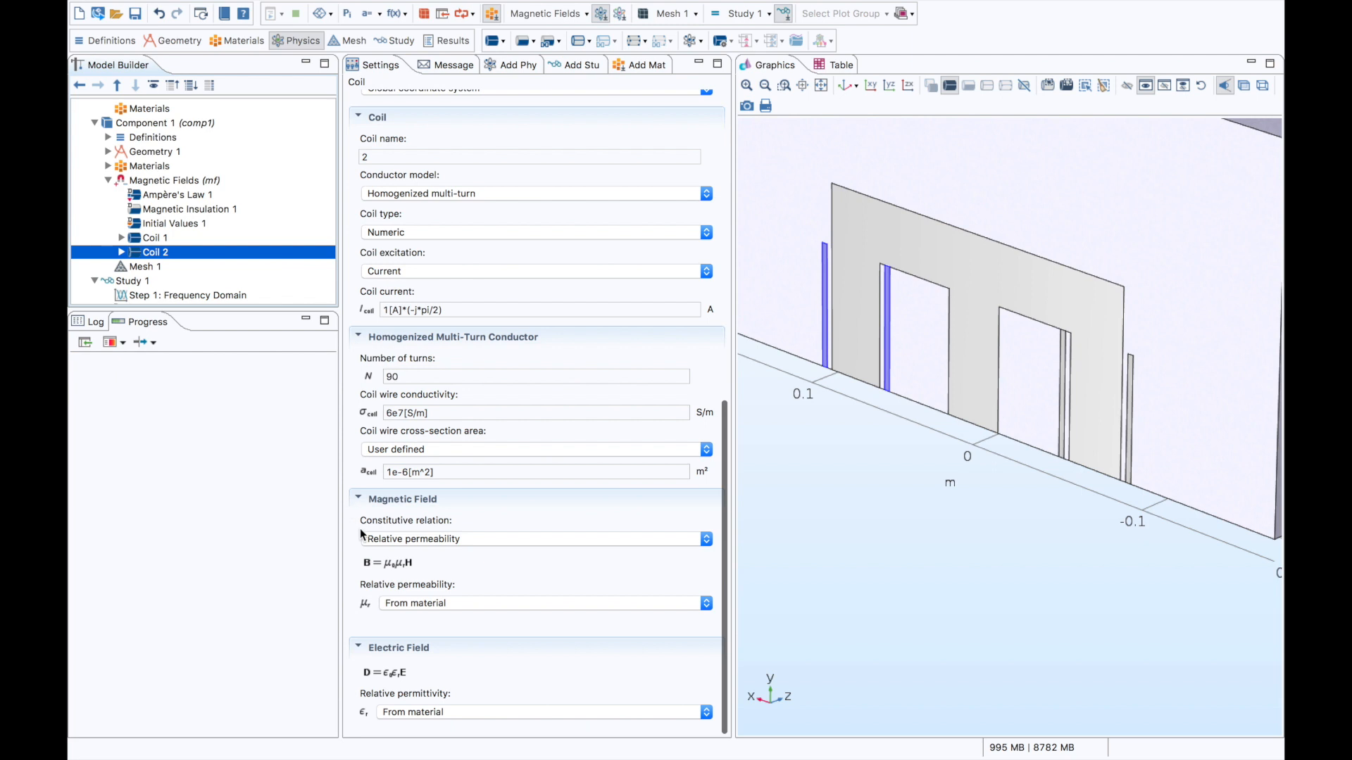
left_click(442, 539)
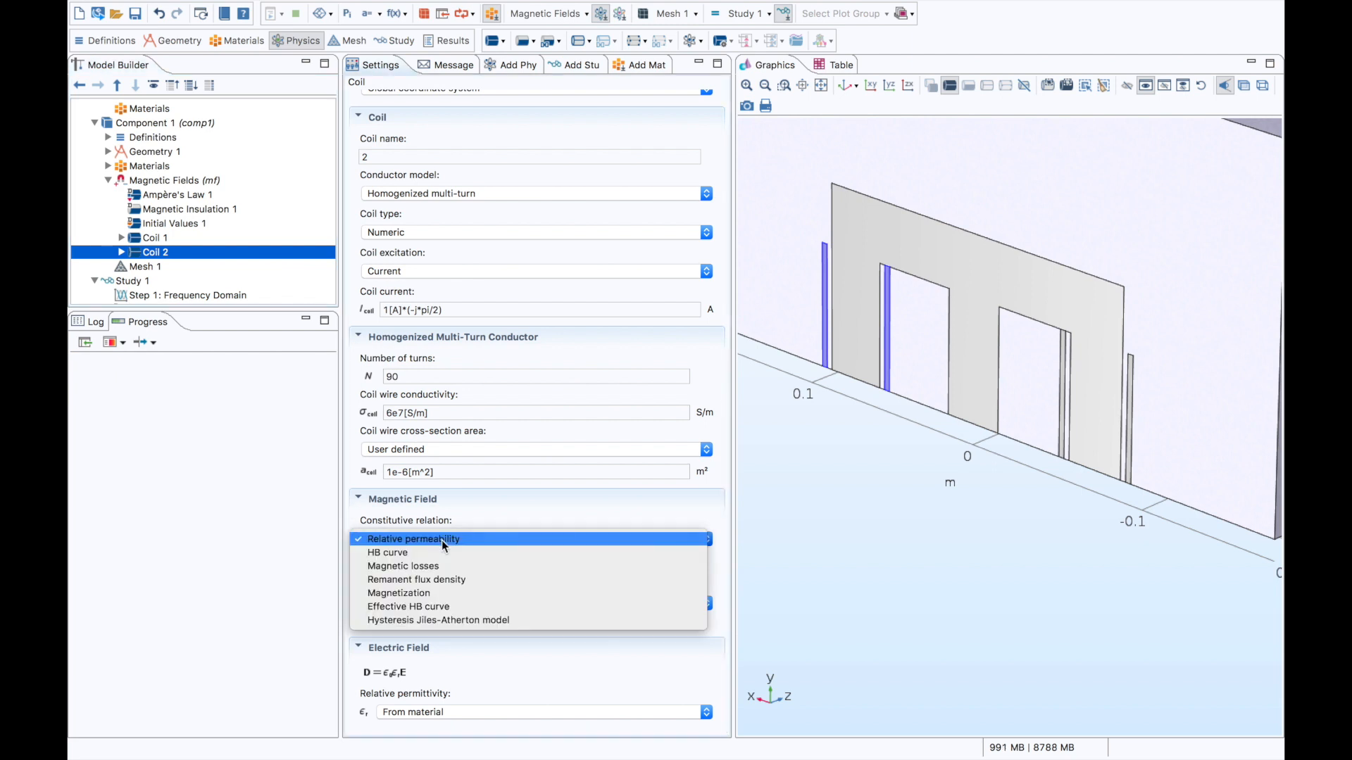
left_click(348, 471)
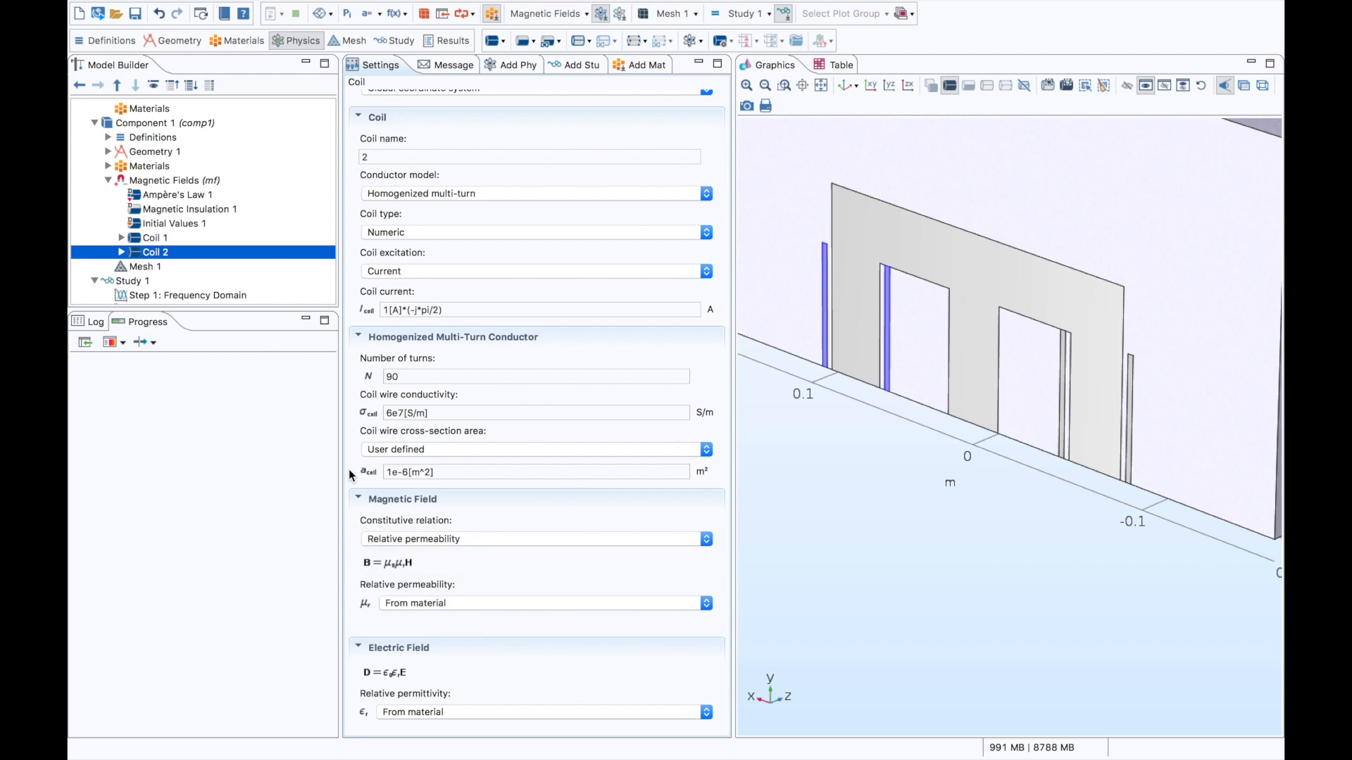
- Add a global parameter f0 with the expression 10[Hz]
right_click(217, 181)
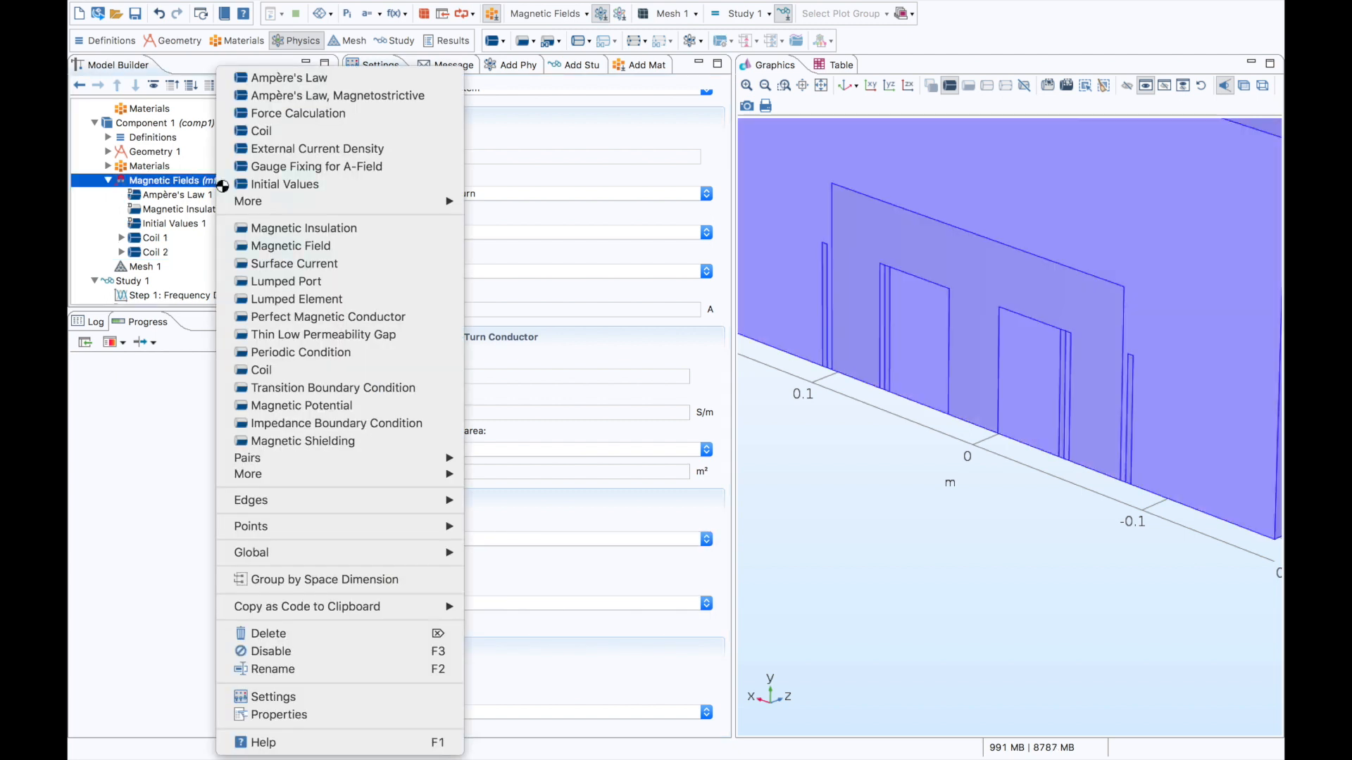
left_click(171, 194)
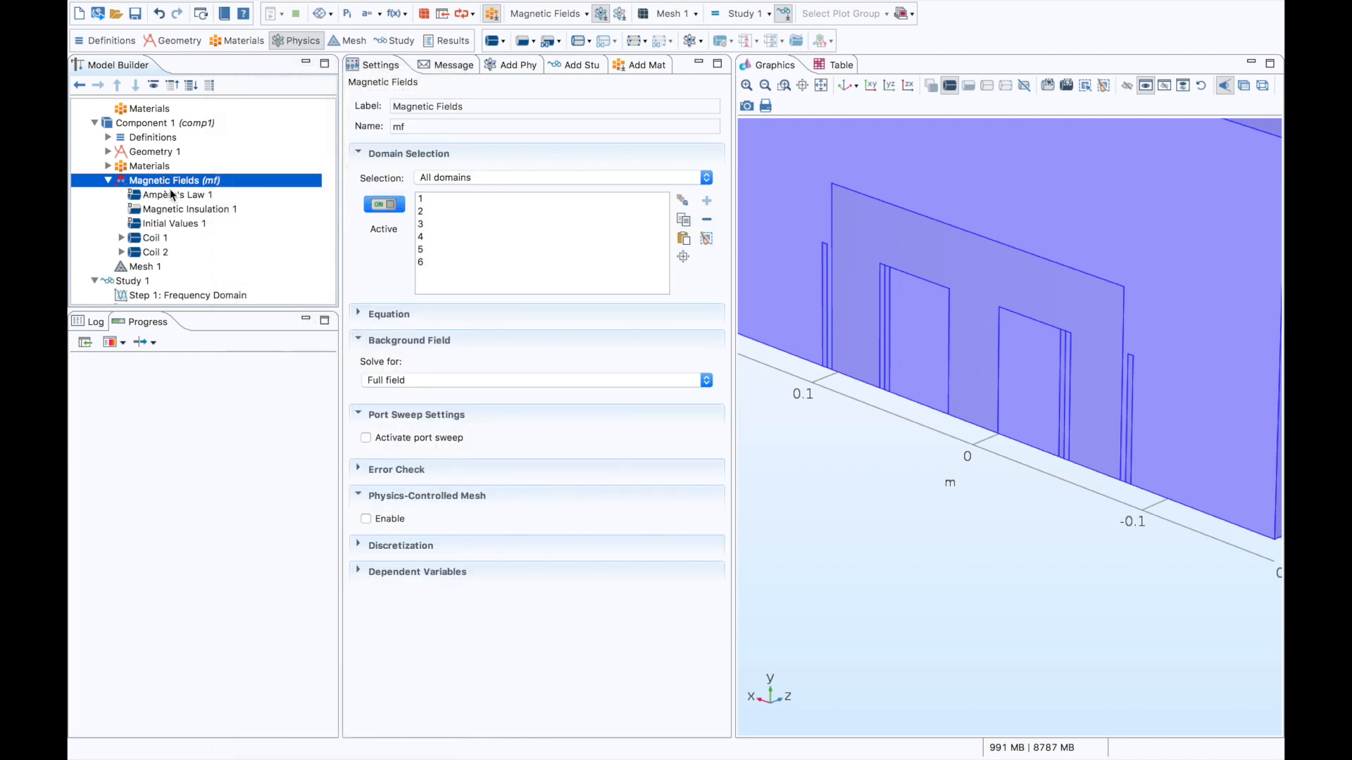
scroll(170, 194, "up", 3)
left_click(170, 134)
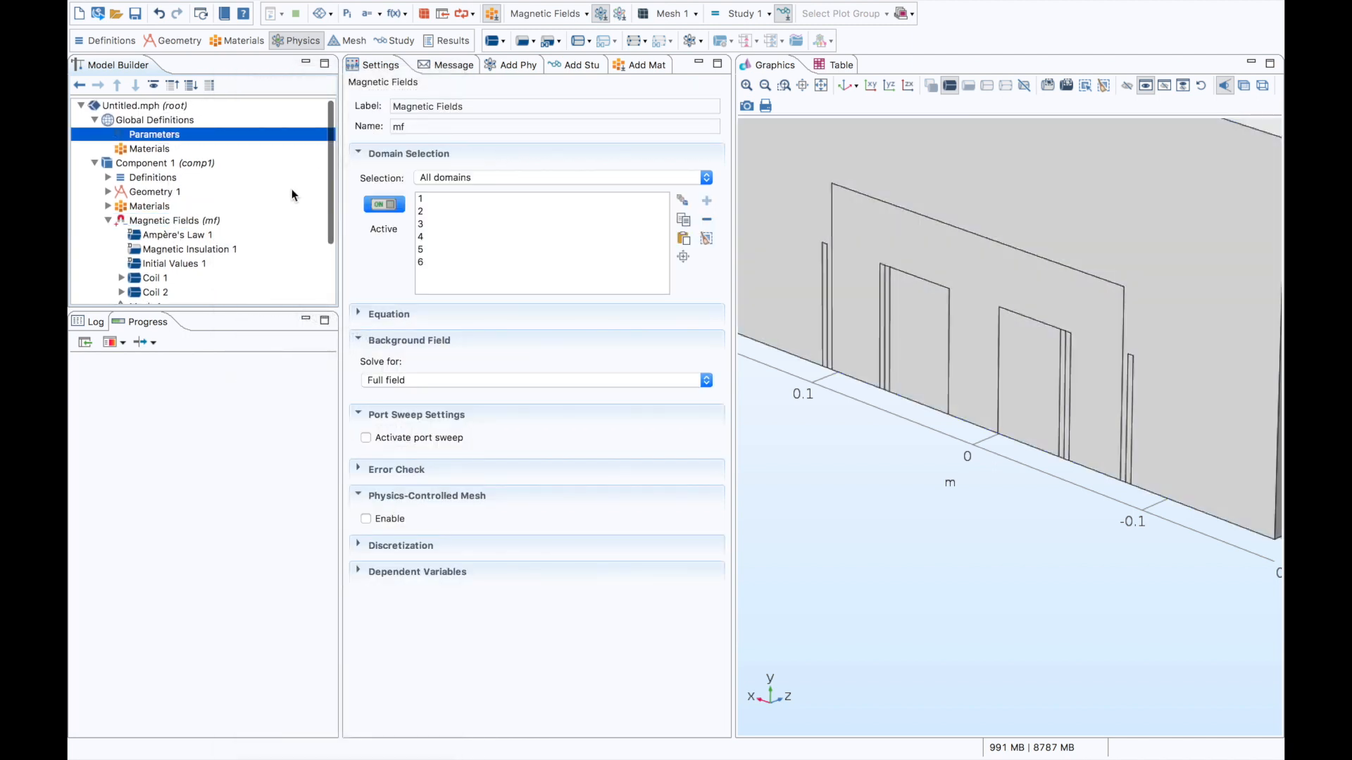
left_click(390, 265)
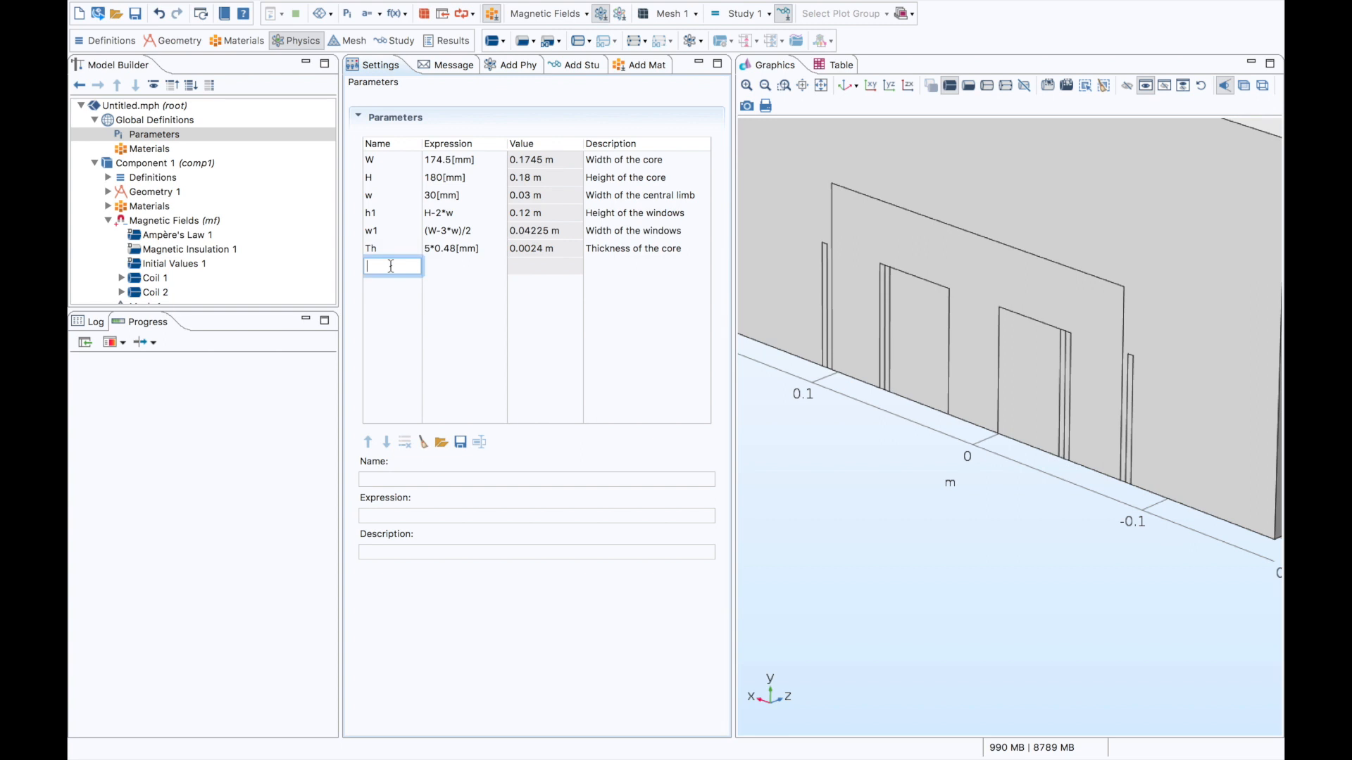
type("f0")
key("Tab")
type("10")
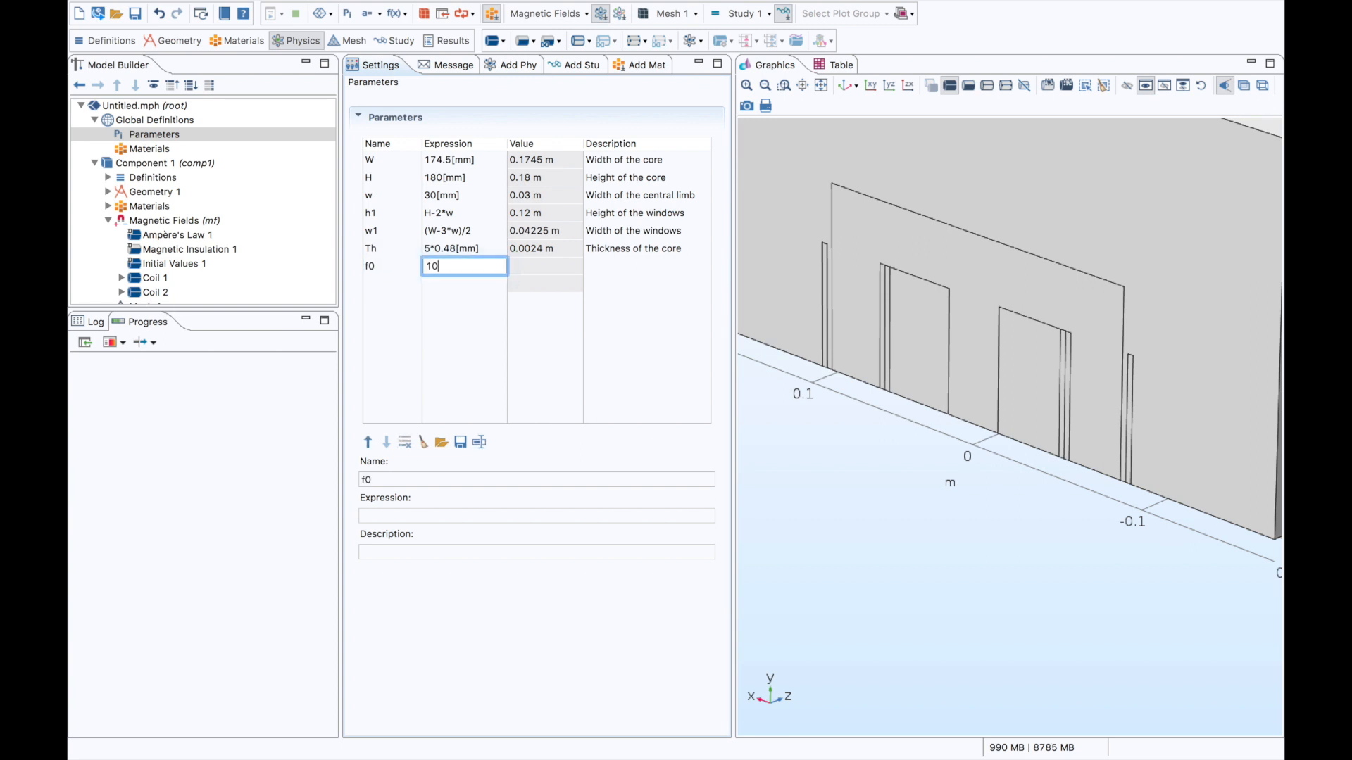
type("[Hz")
key("Return")
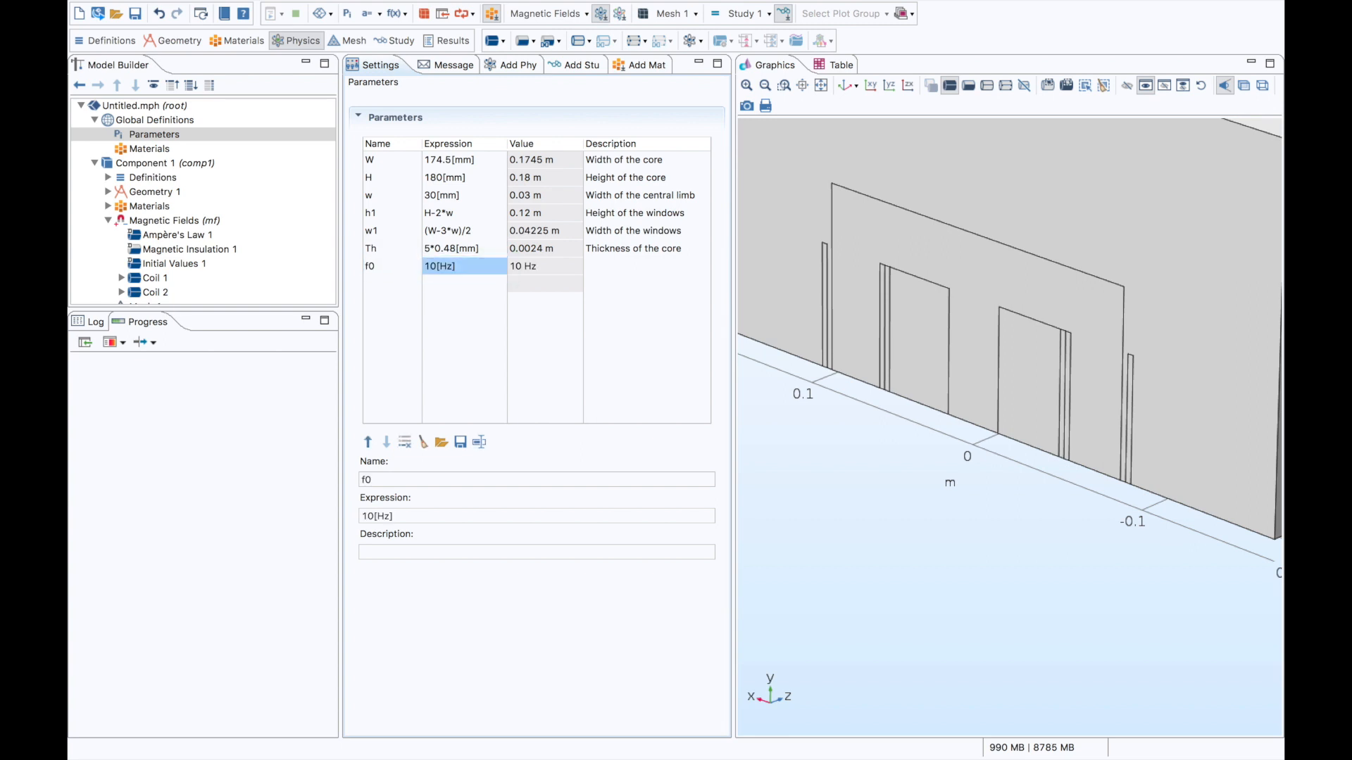
- Add a Gauge Fixing for A-Field feature to the Magnetic Fields physics
left_click(198, 222)
right_click(199, 222)
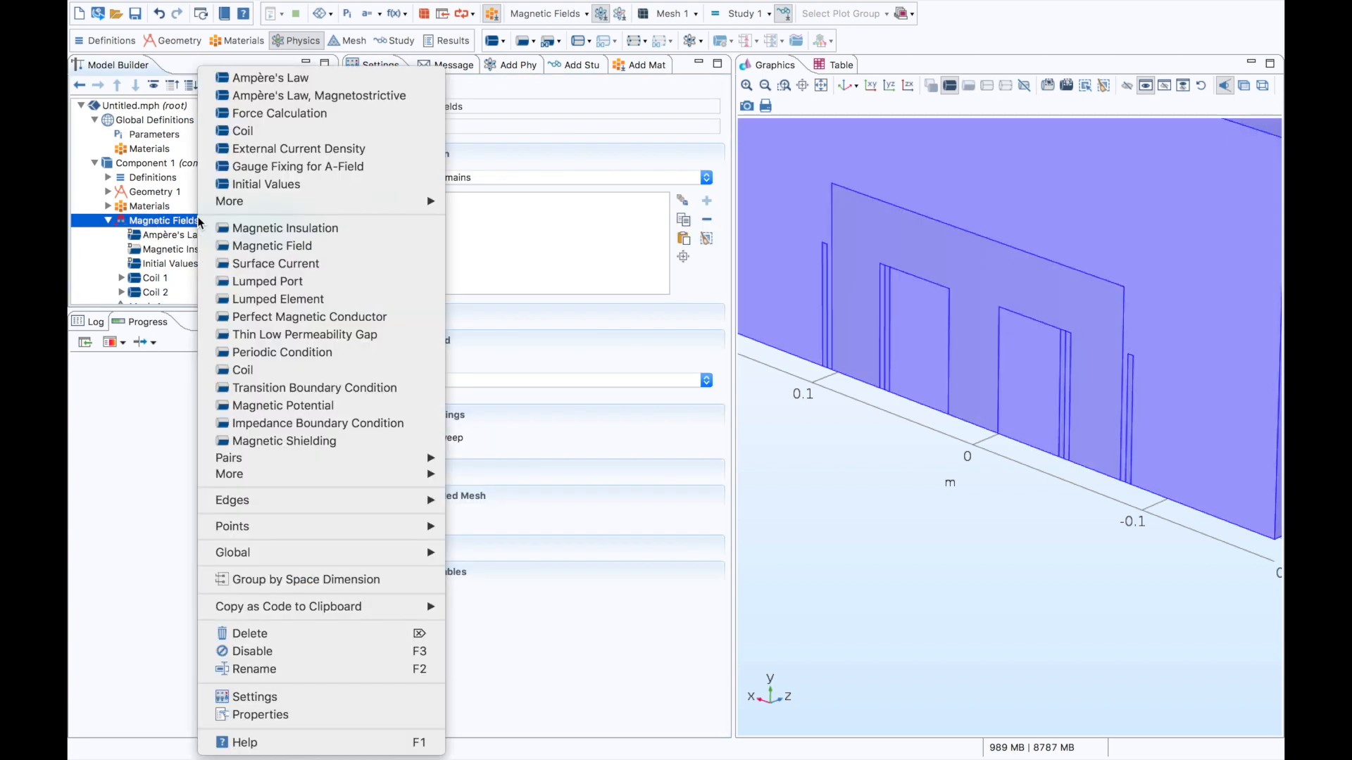
left_click(313, 168)
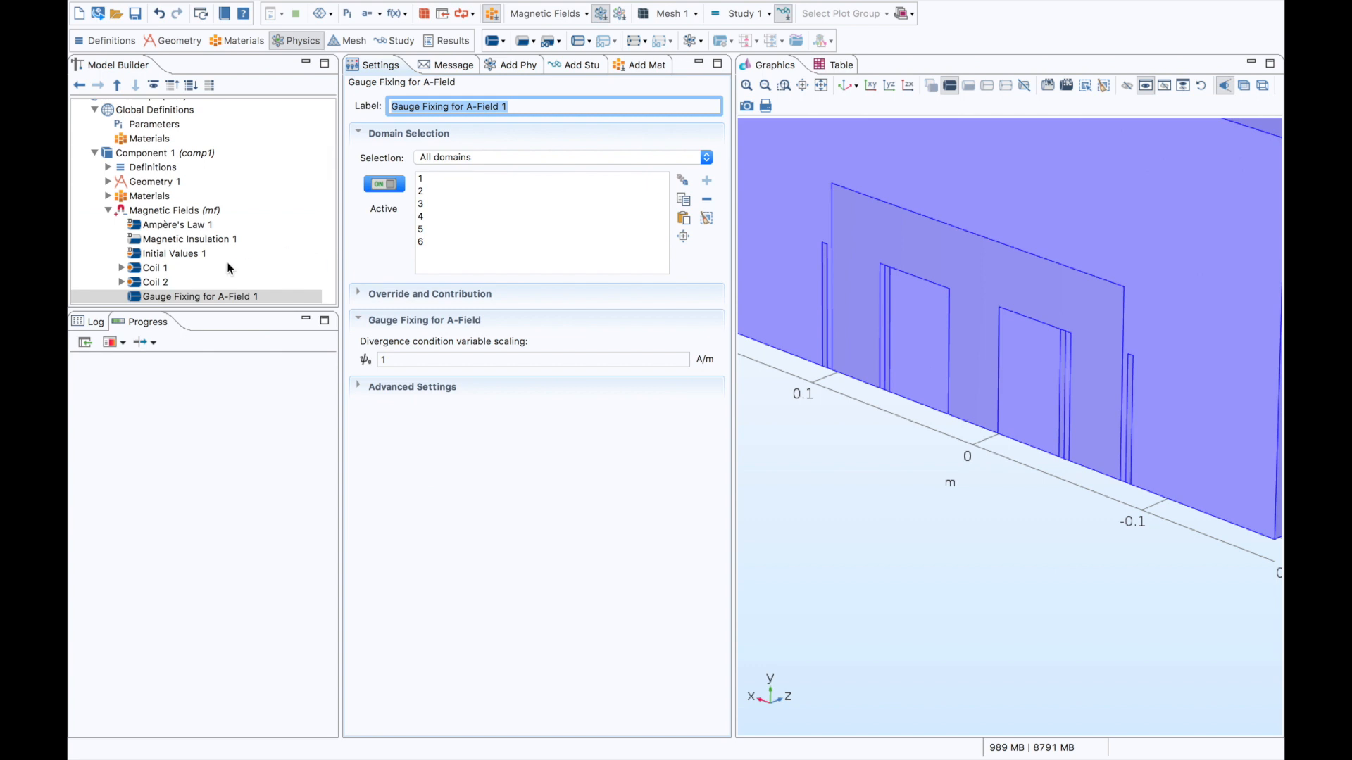
- Build Mesh 1 as a physics-controlled mesh with Normal element size
scroll(188, 243, "down", 3)
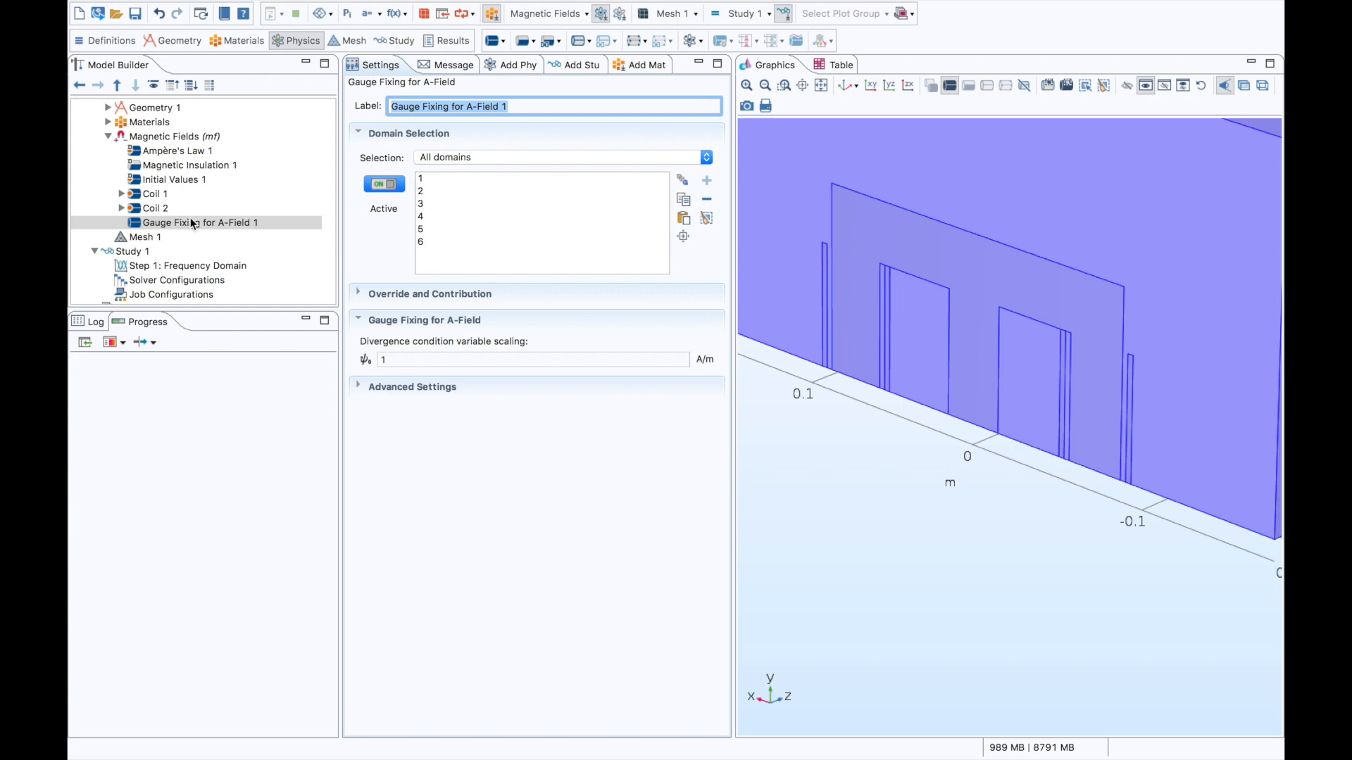
left_click(156, 236)
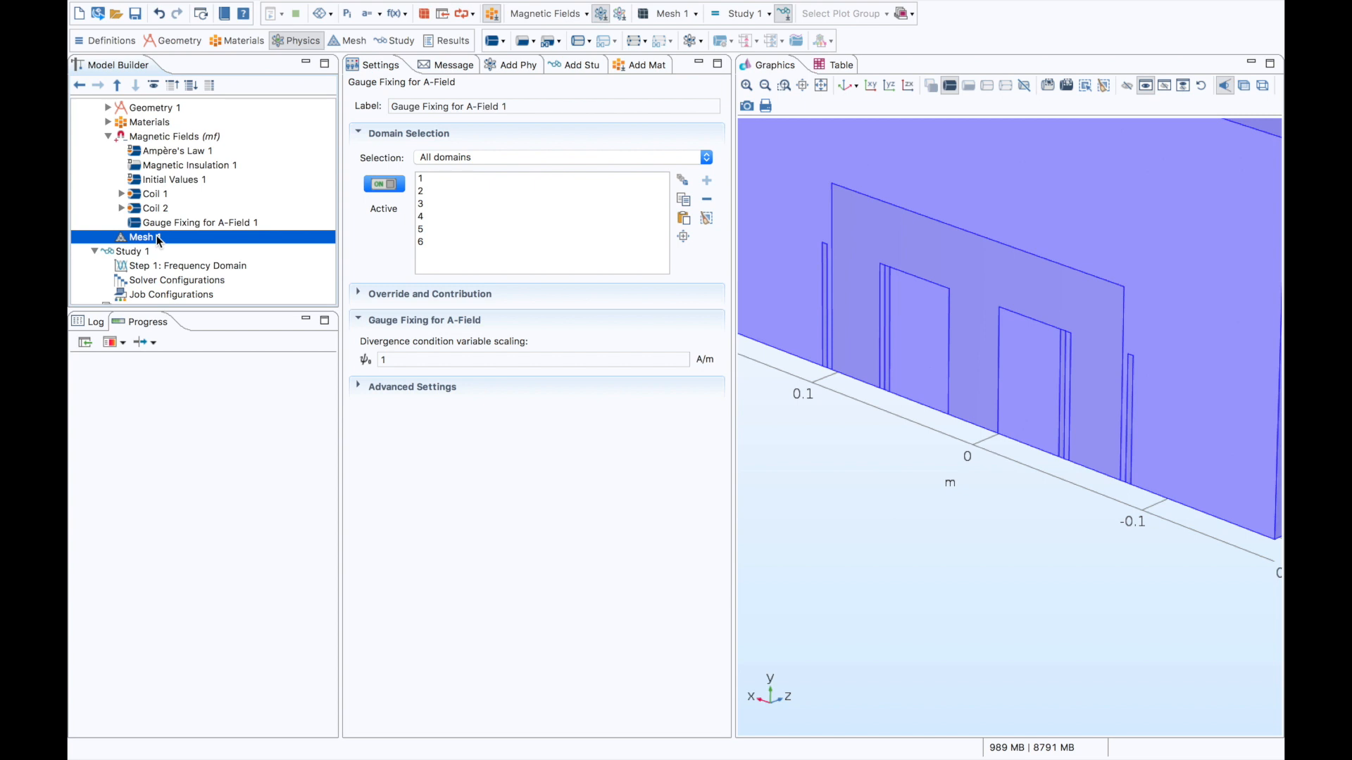
left_click(356, 102)
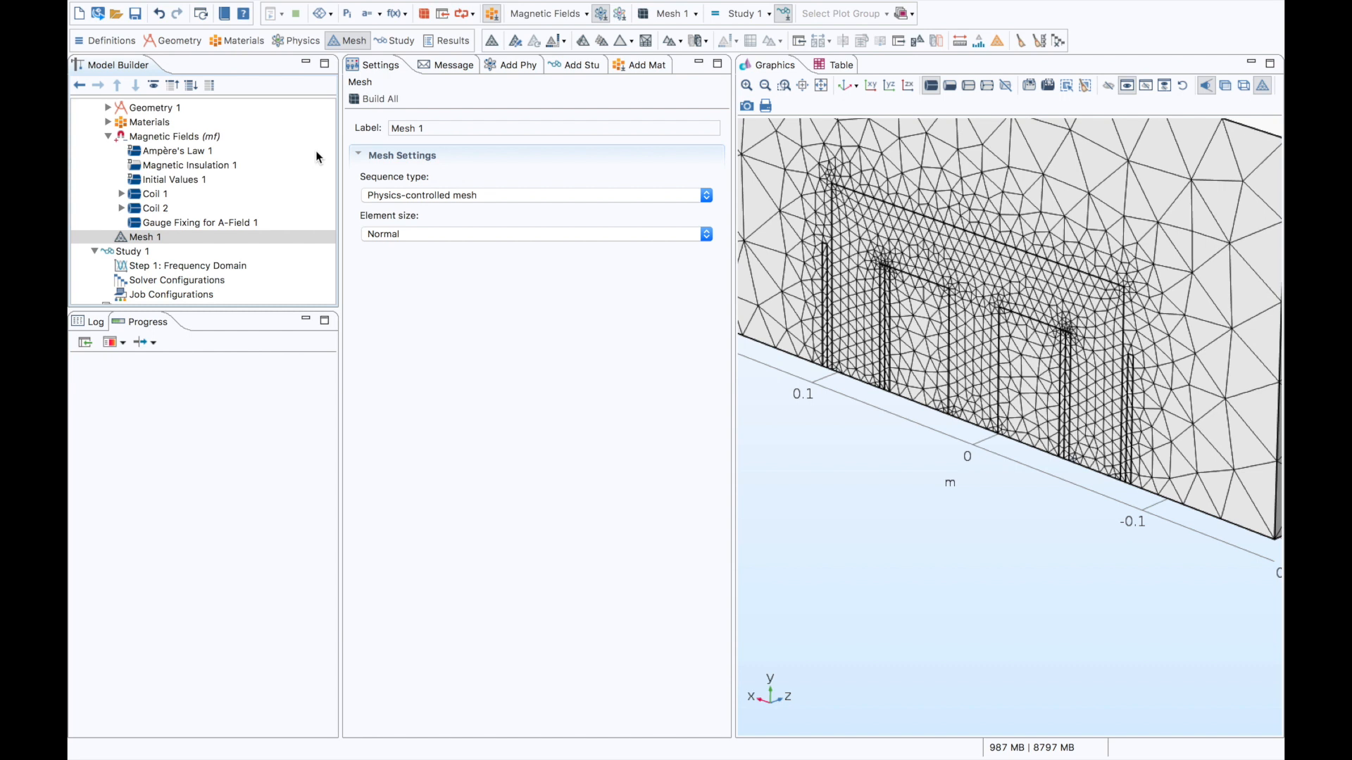
- Set the frequency of Study 1's Frequency Domain step to f0
left_click(221, 270)
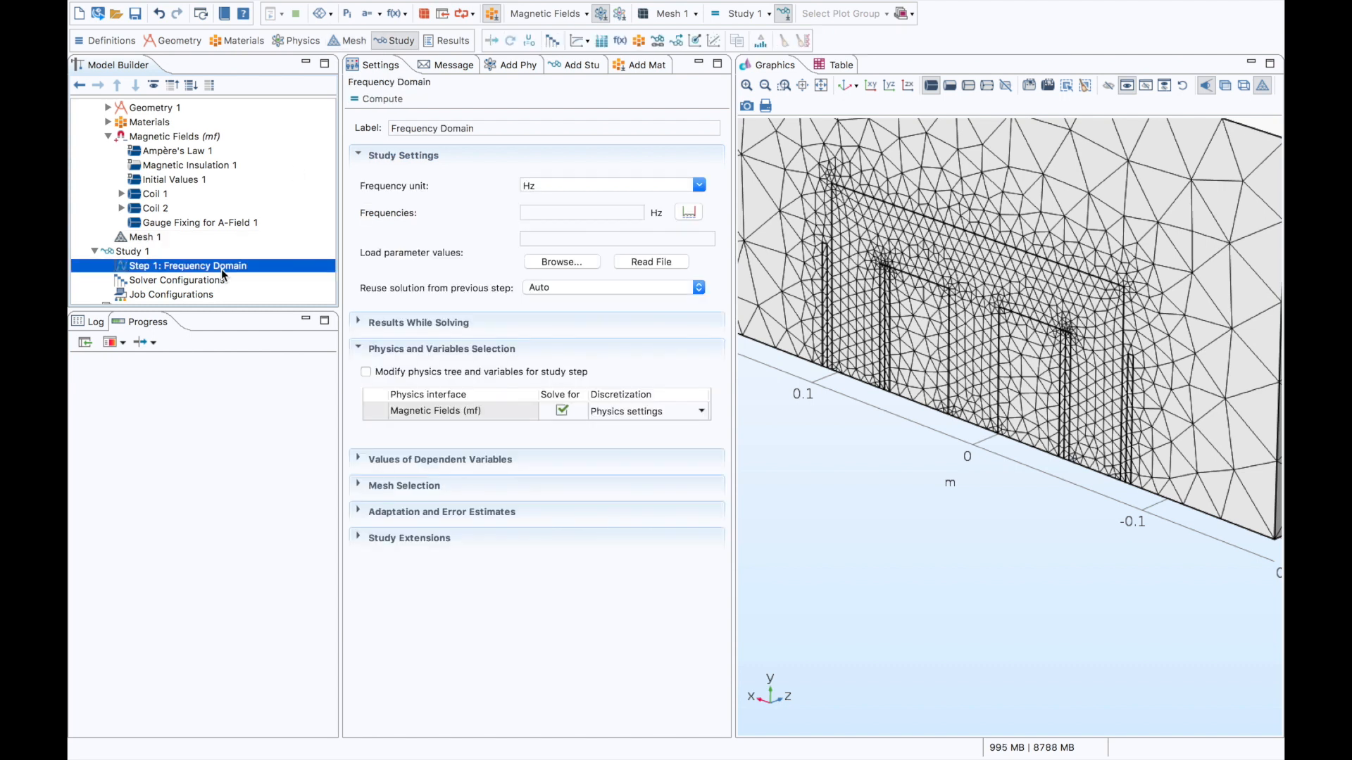
left_click(539, 212)
type("f0")
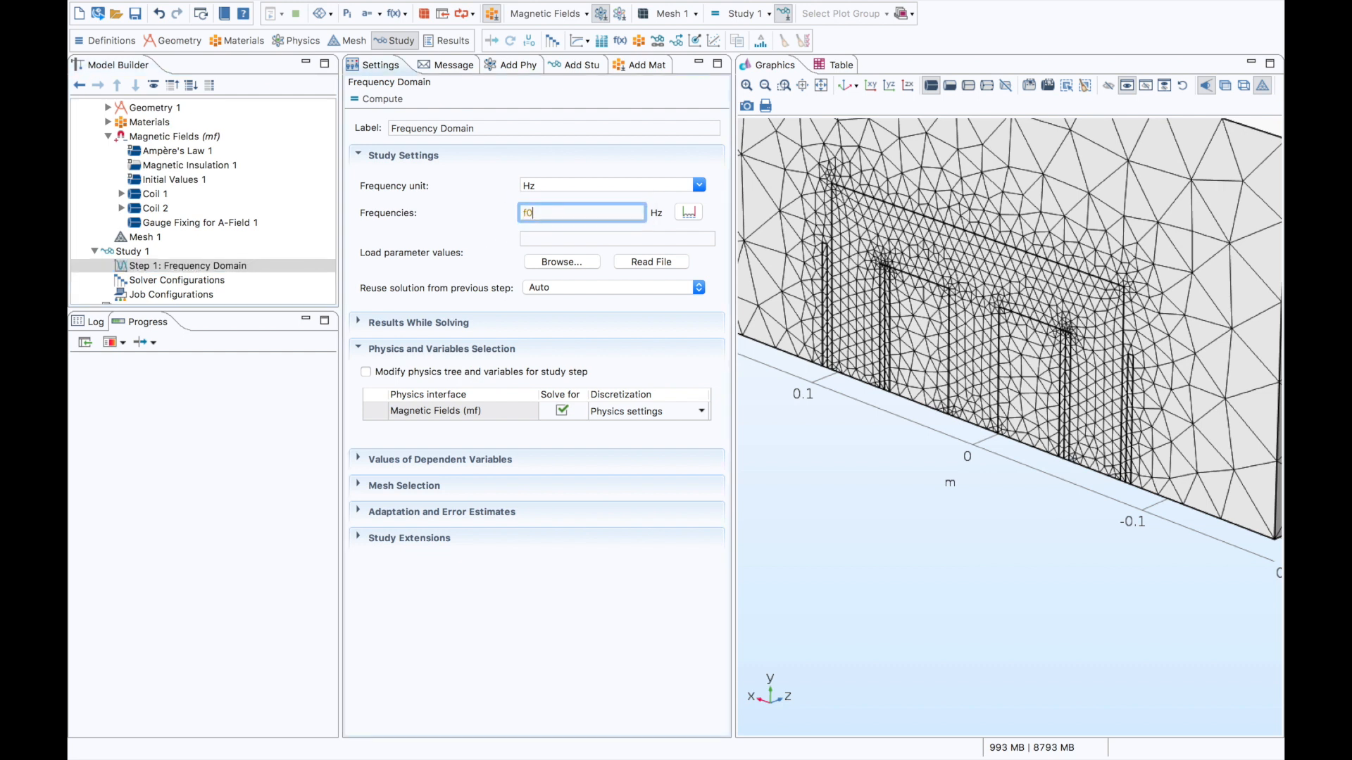
key("Tab")
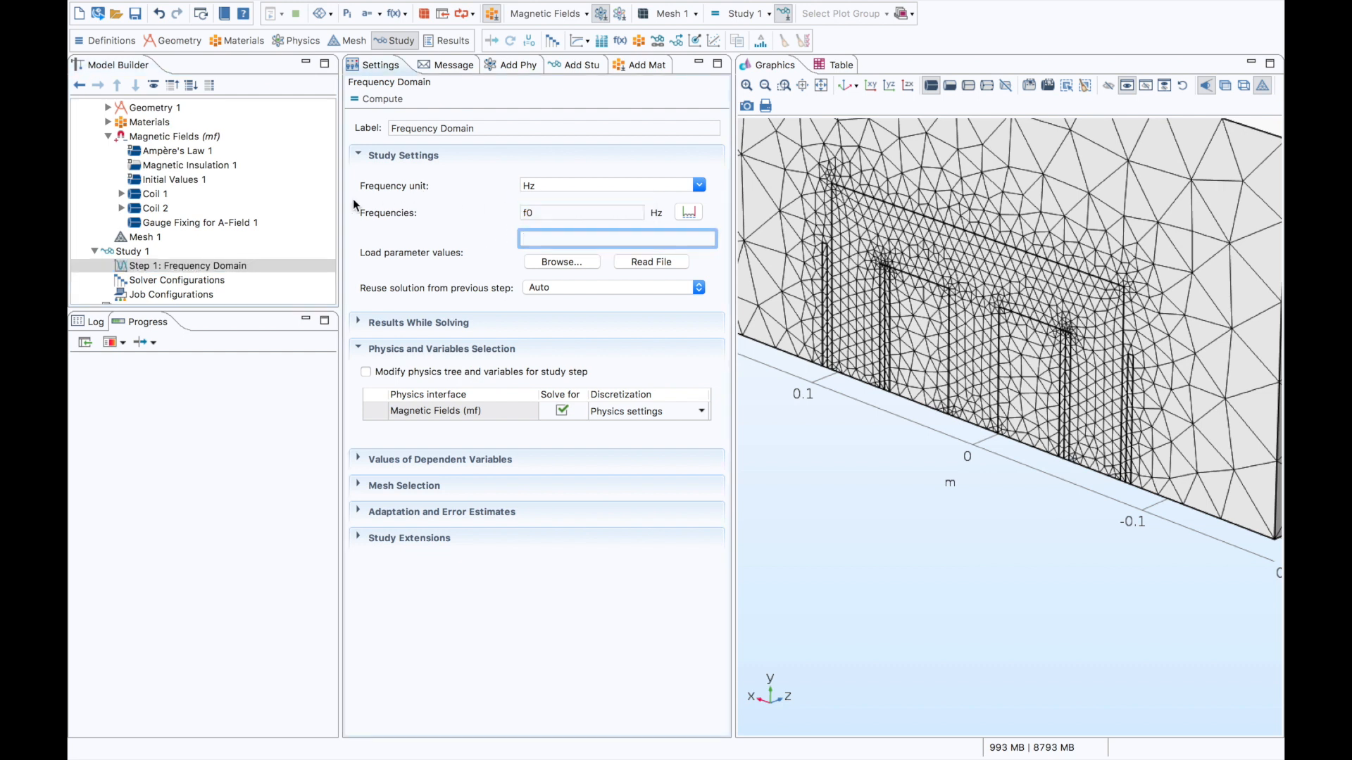
- Add a Coil Geometry Analysis step to Study 1 and place it before the Frequency Domain step
right_click(148, 252)
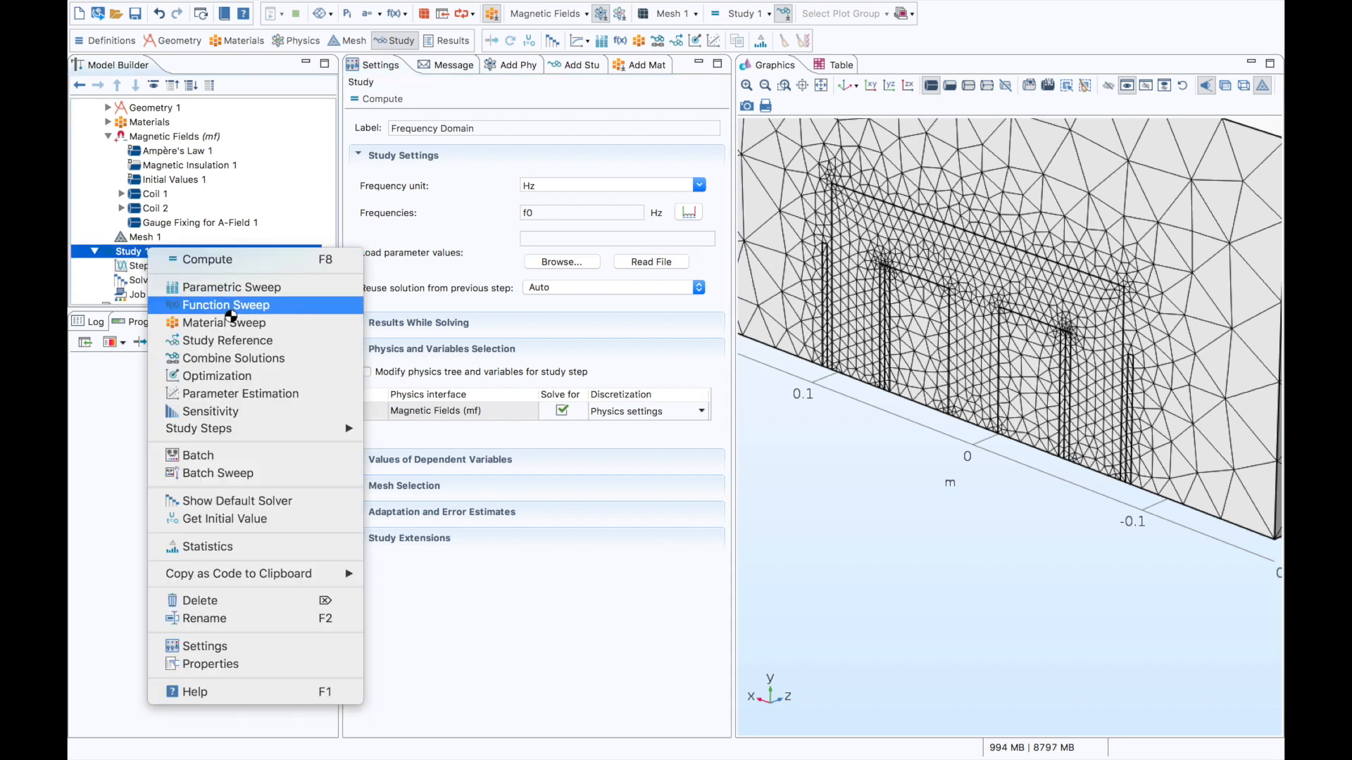
mouse_move(339, 429)
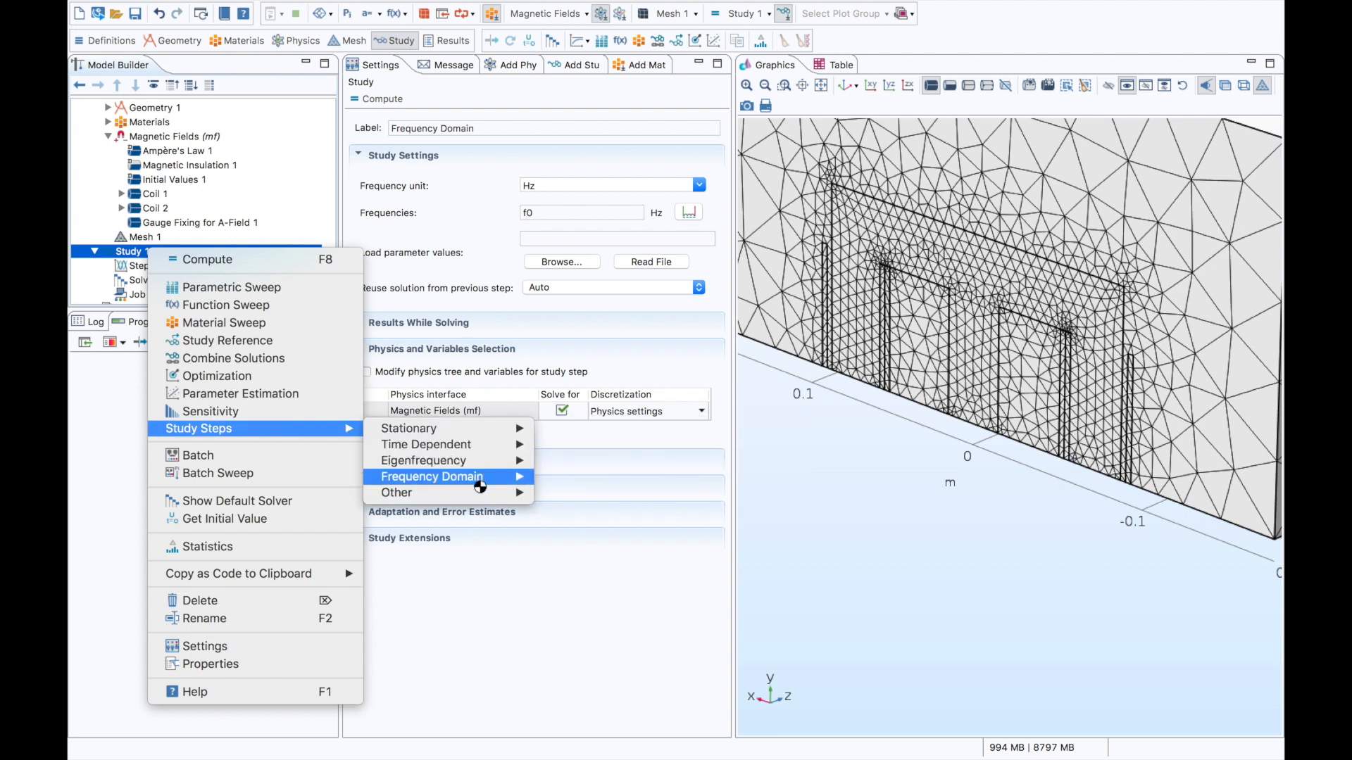
mouse_move(495, 495)
left_click(565, 512)
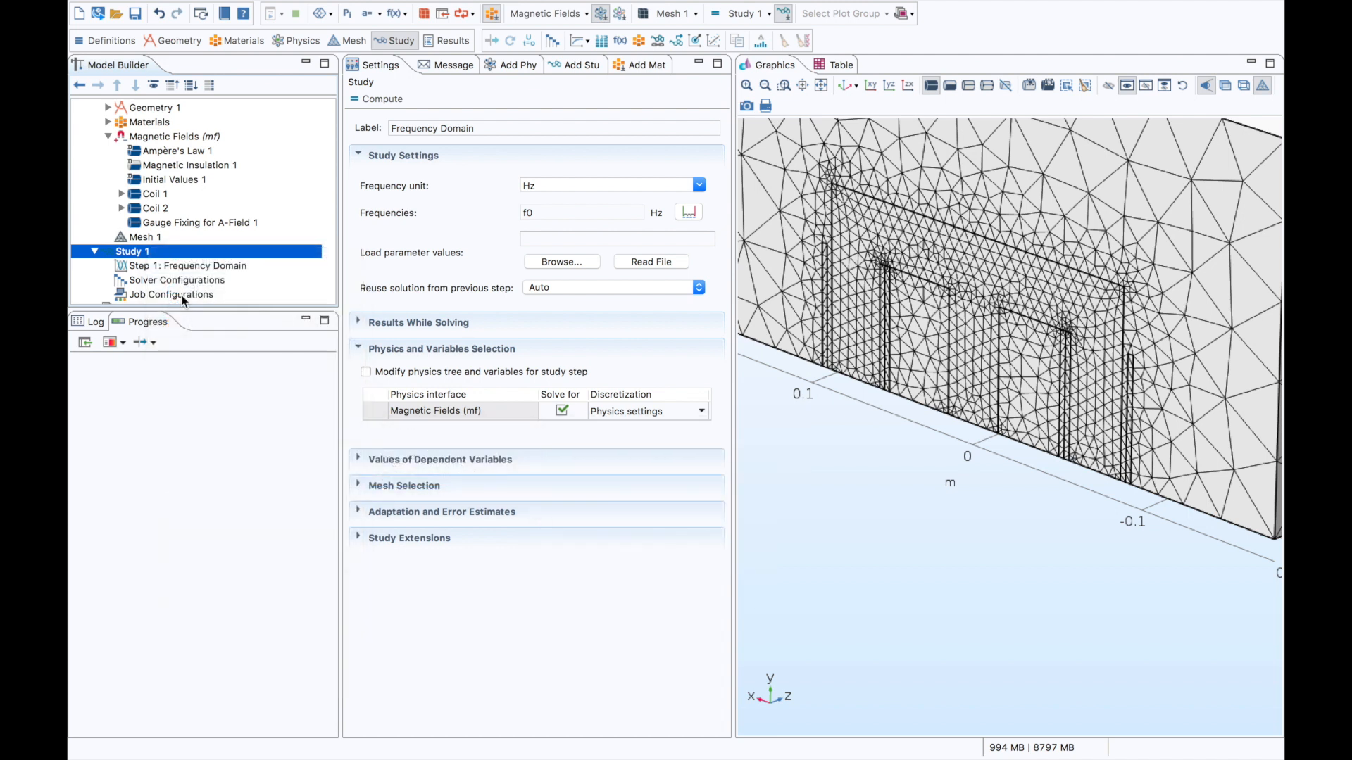
mouse_move(164, 280)
left_mouse_down()
mouse_move(141, 268)
mouse_move(170, 266)
left_mouse_up()
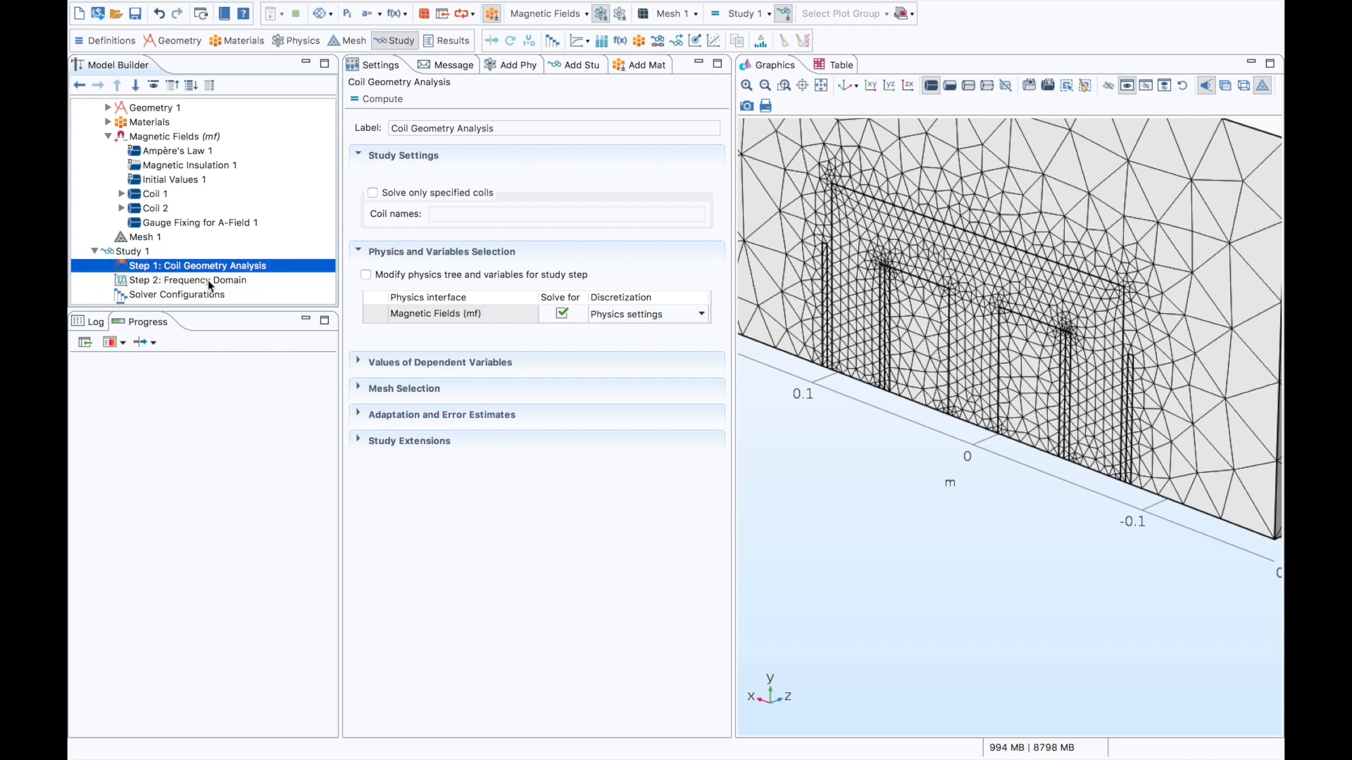
left_click(225, 278)
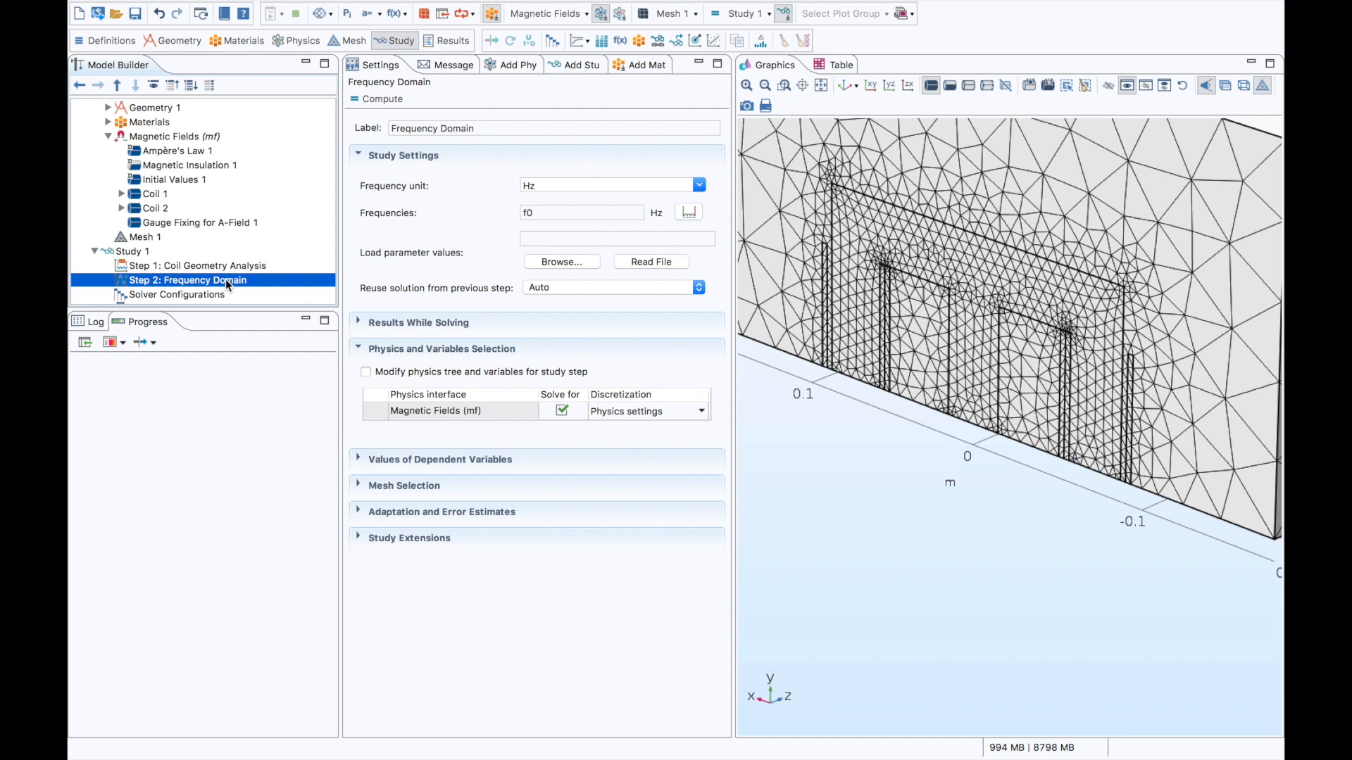
- Open the time_dependent_Octwebinar_modeling_cleared_plots model from Downloads without saving the changes to the untitled model
scroll(240, 211, "down", 1)
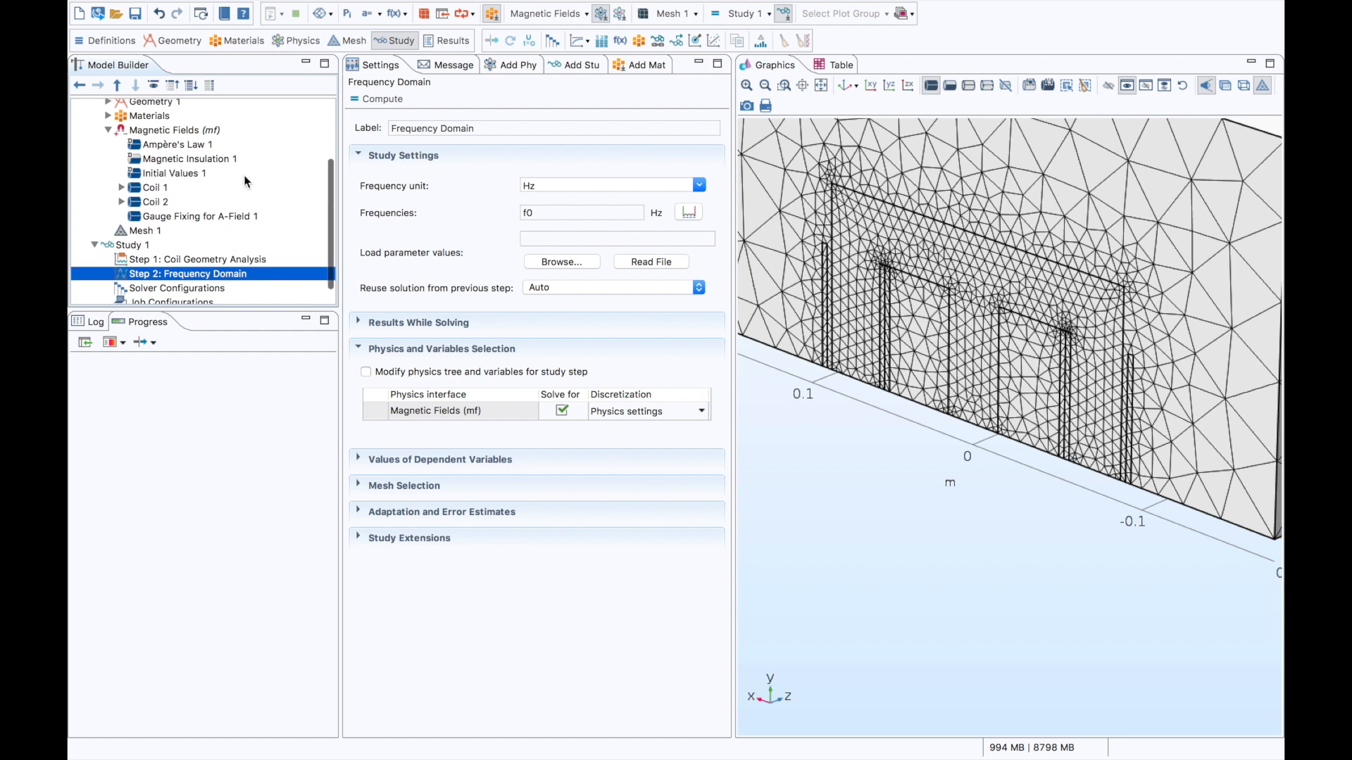
left_click(117, 13)
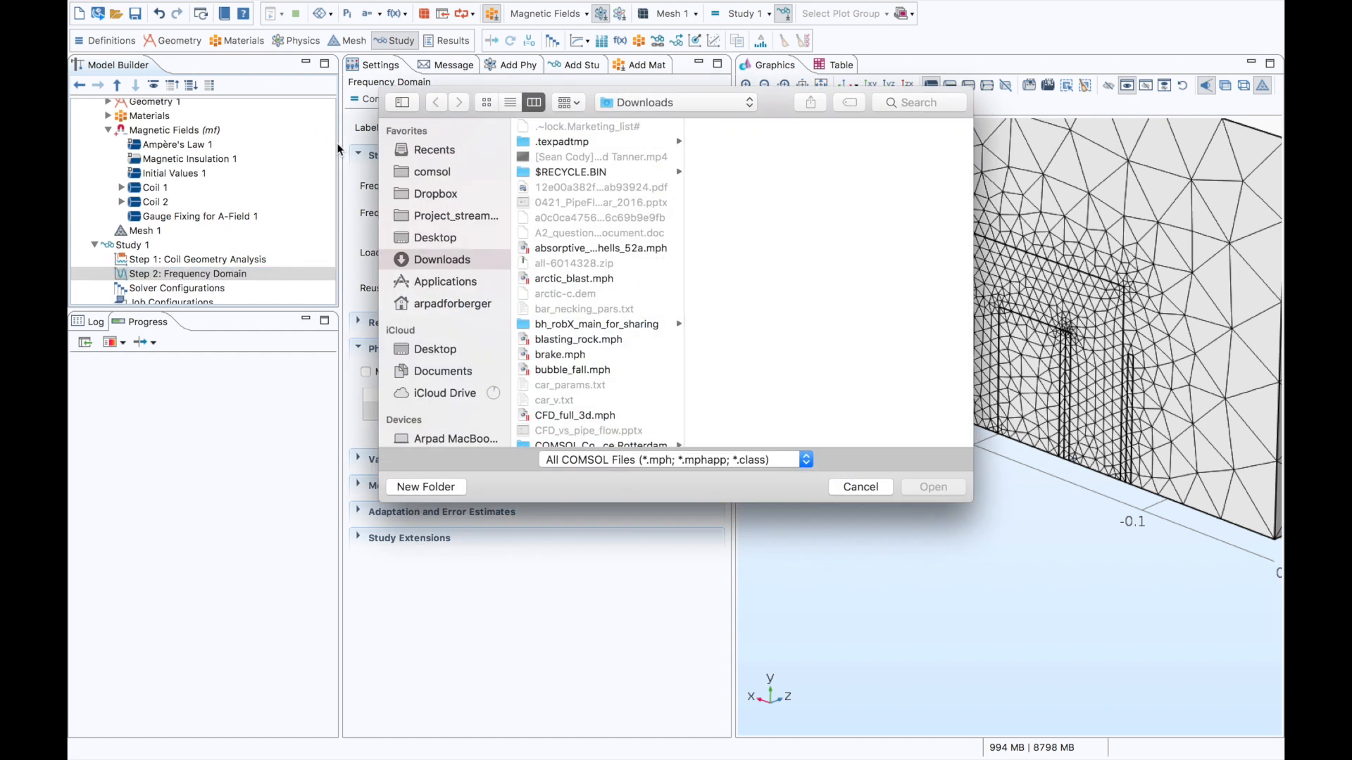
key("t")
key("Return")
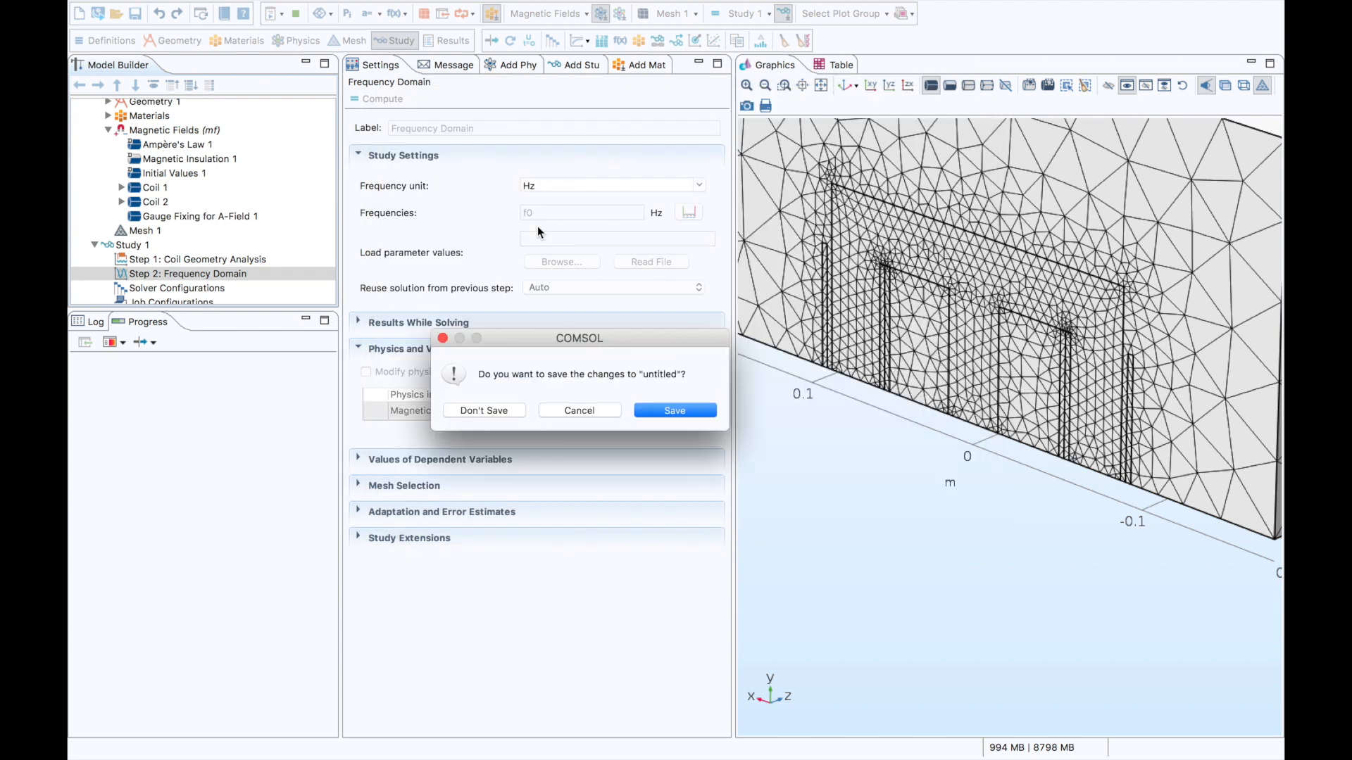
left_click(513, 409)
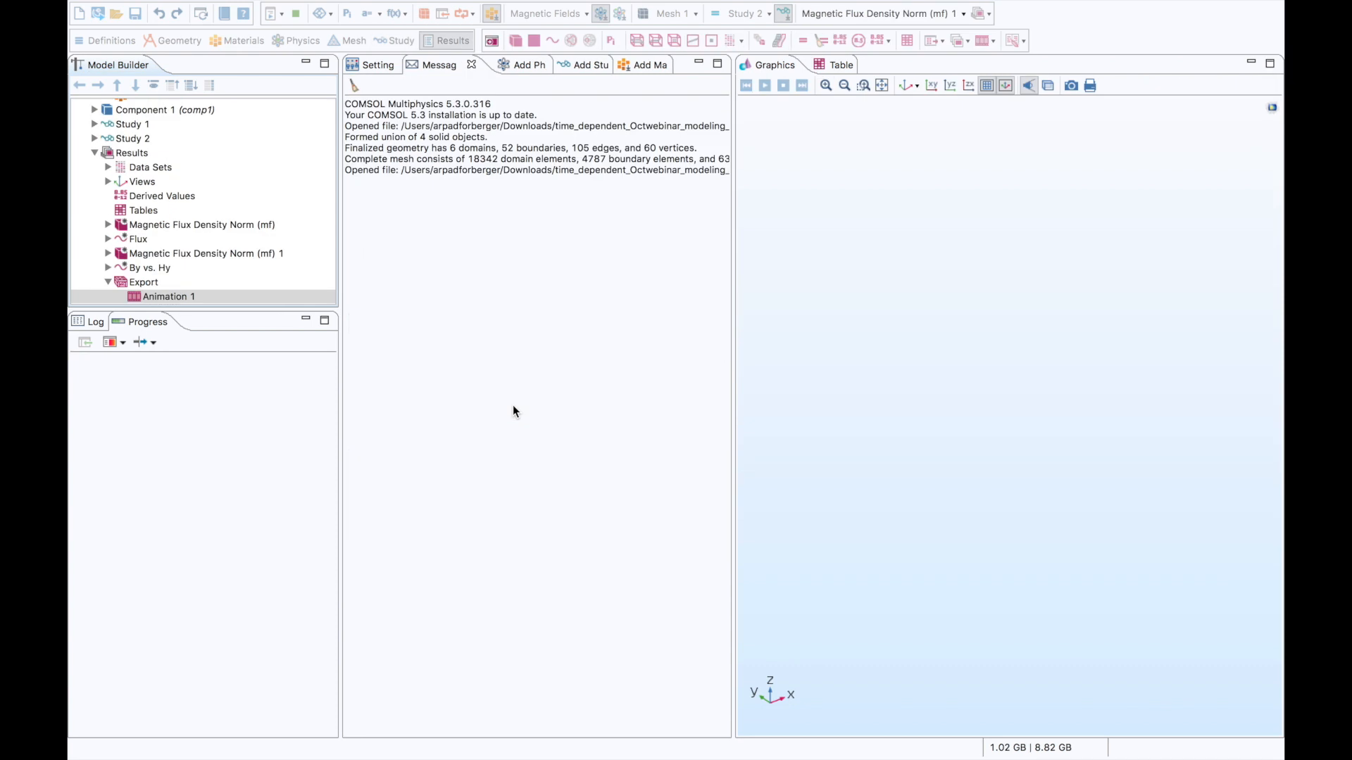
- Display the Magnetic Flux Density Norm (mf) plot of the Study 1 solution
scroll(253, 271, "up", 2)
scroll(253, 273, "up", 1)
left_click(248, 252)
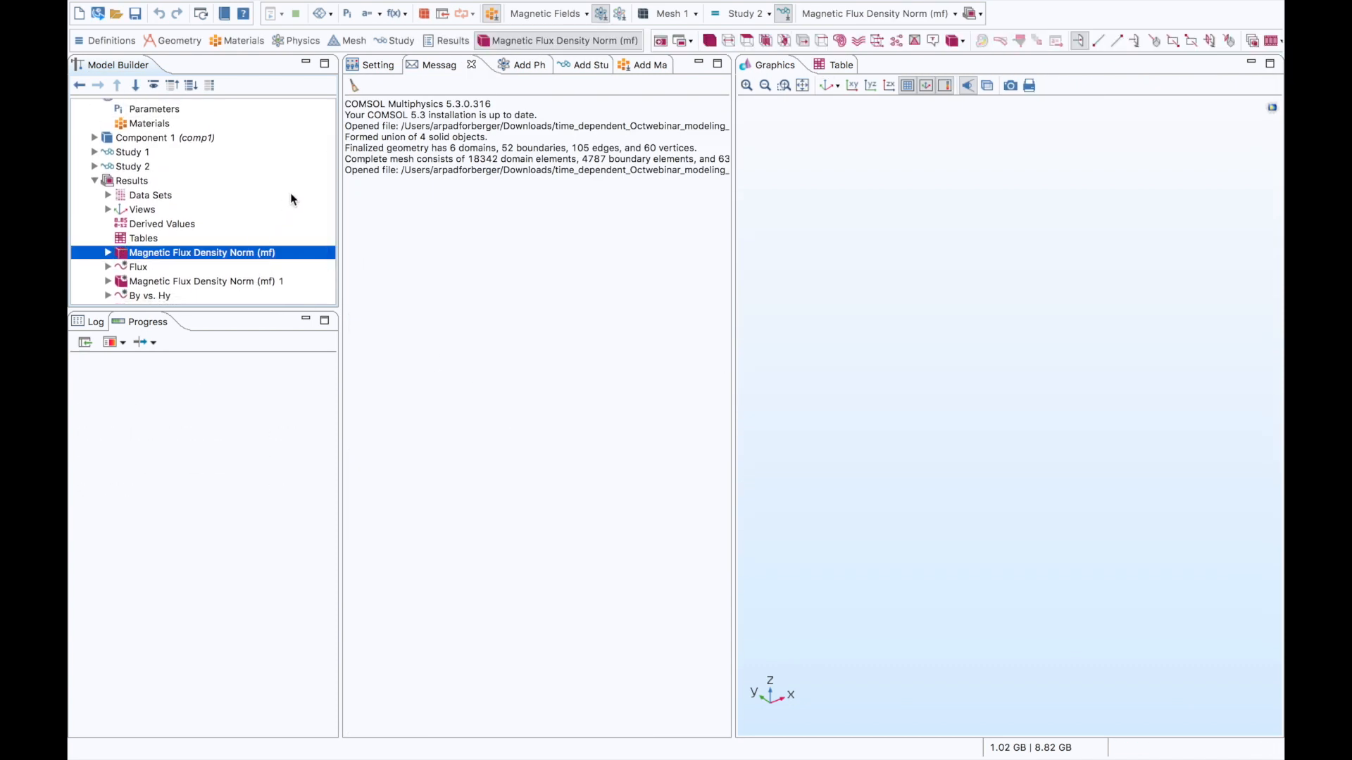
scroll(294, 199, "up", 1)
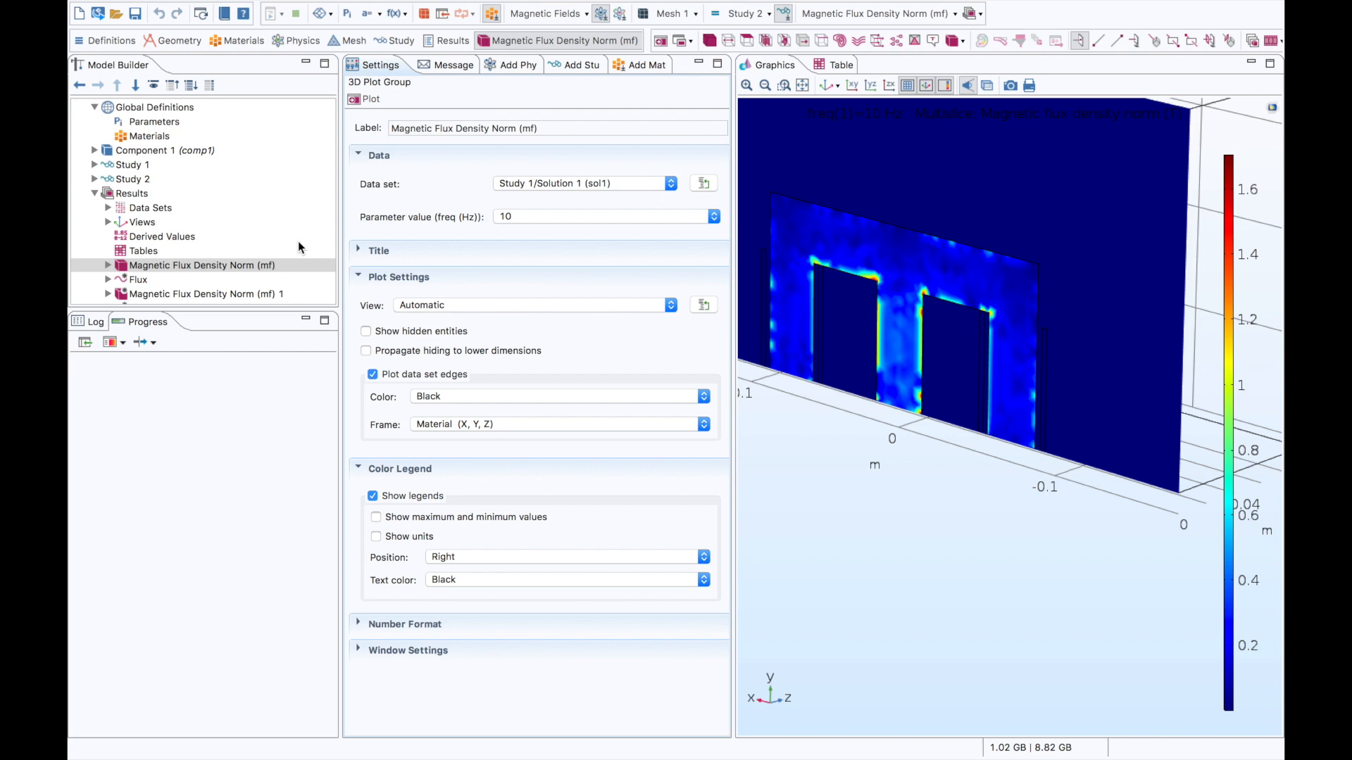
- Look through Component 1's nodes and the features of its Magnetic Fields physics
left_click(95, 150)
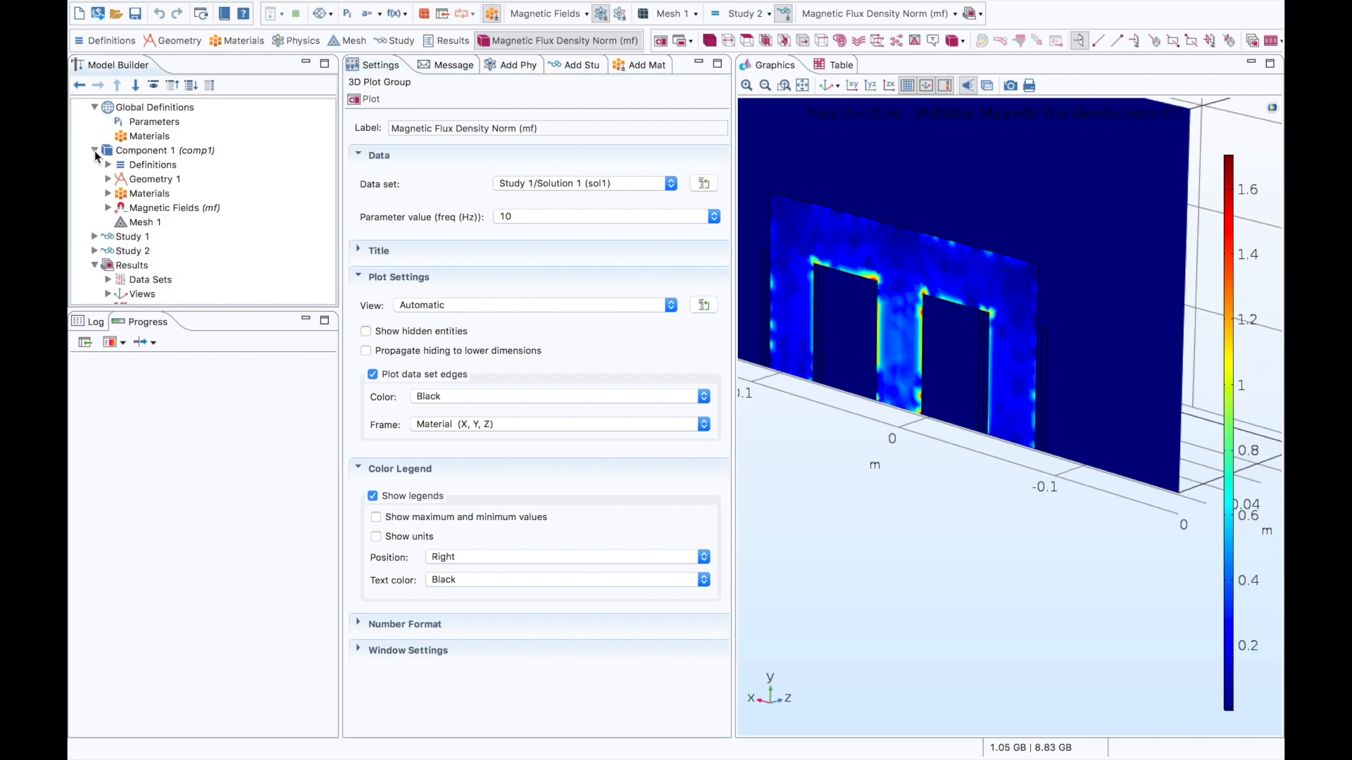
left_click(107, 208)
scroll(109, 213, "down", 2)
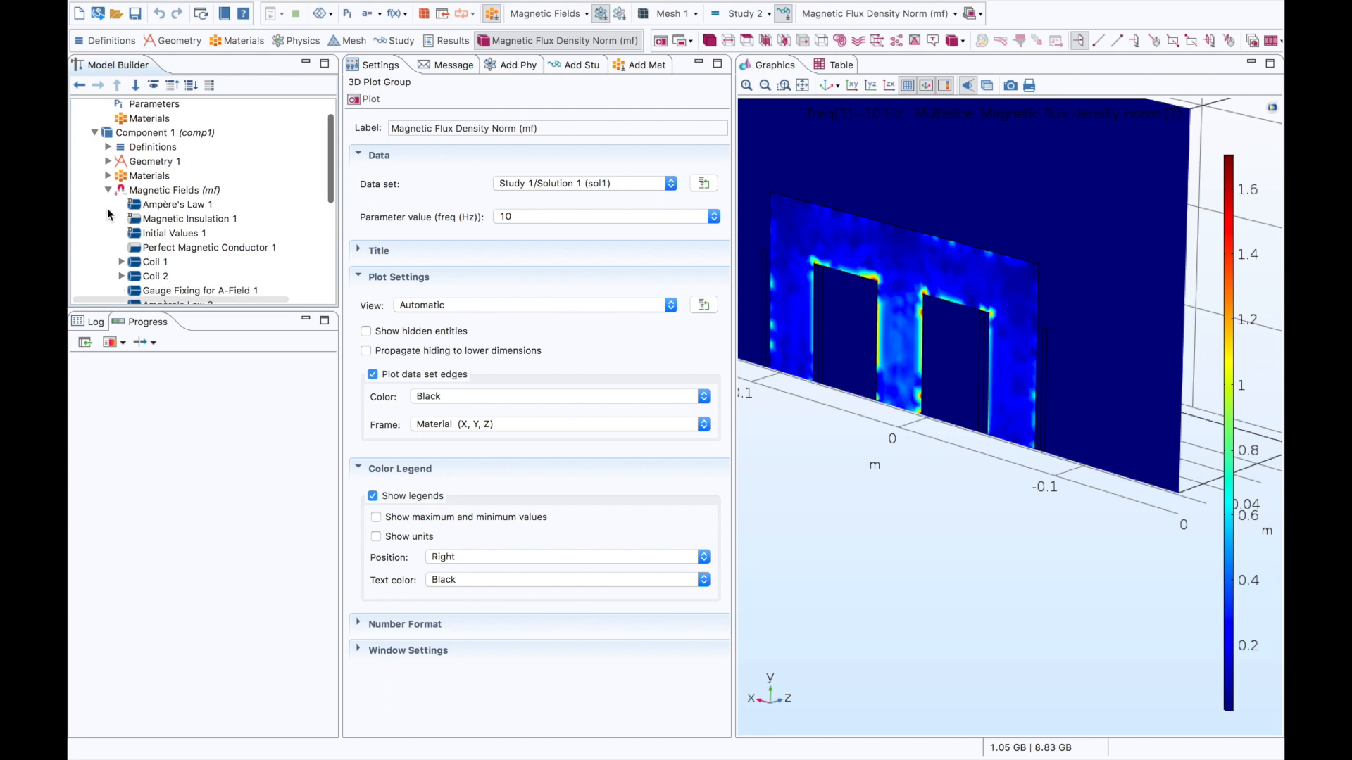
left_click(107, 178)
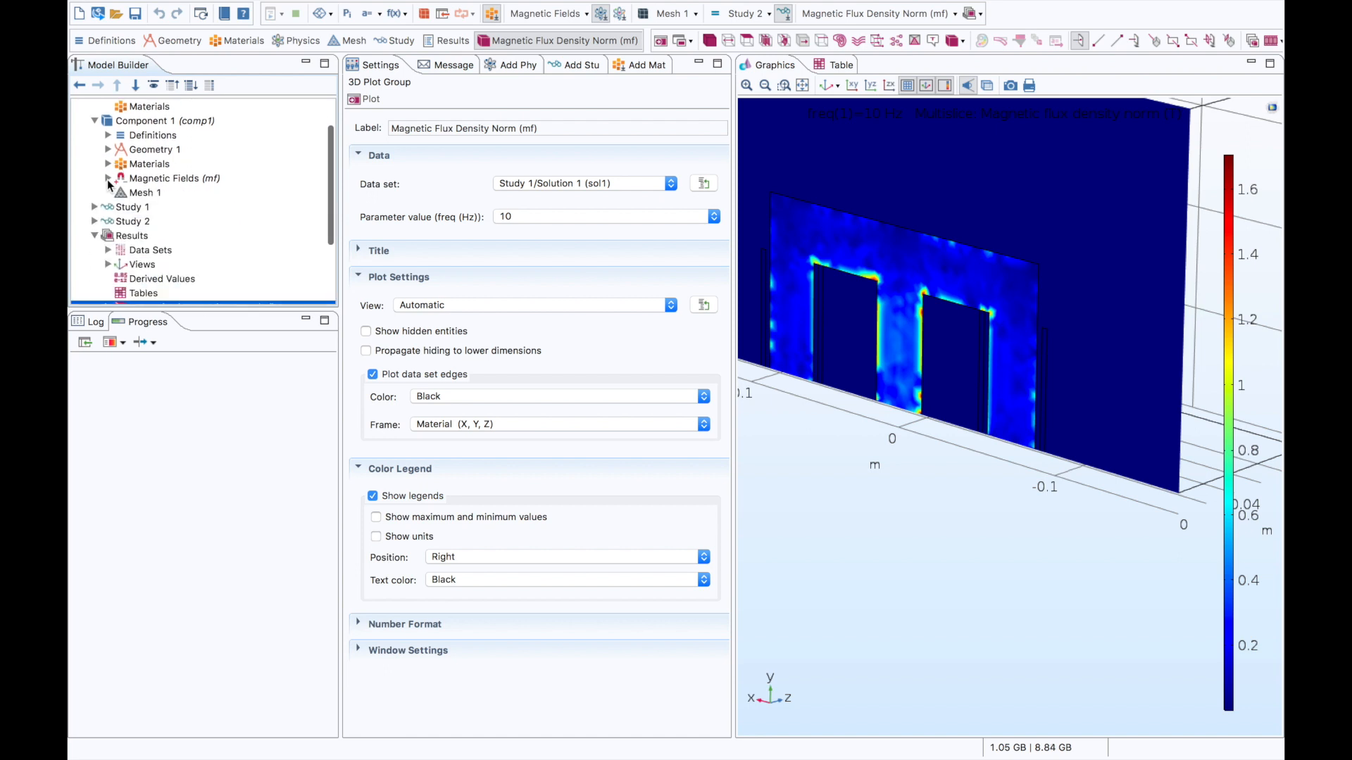
left_click(94, 121)
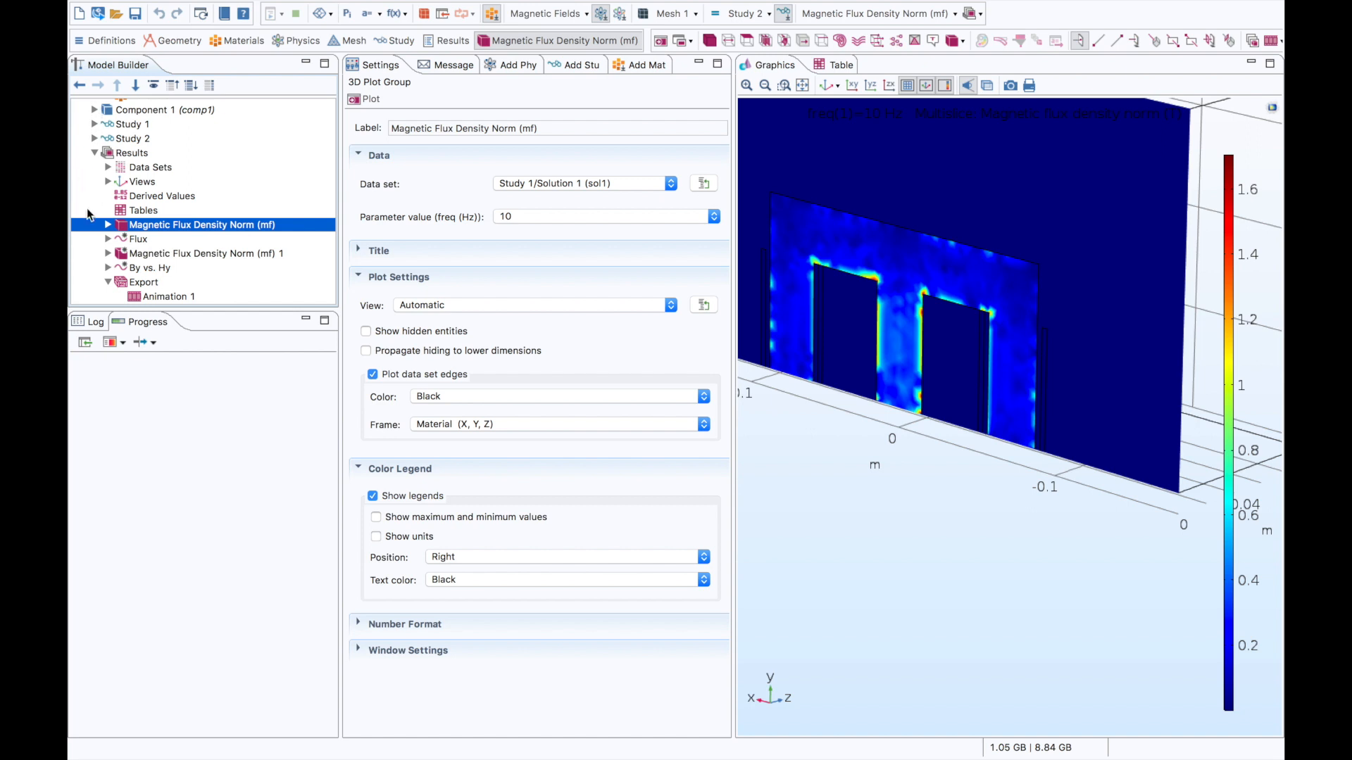
scroll(86, 209, "down", 1)
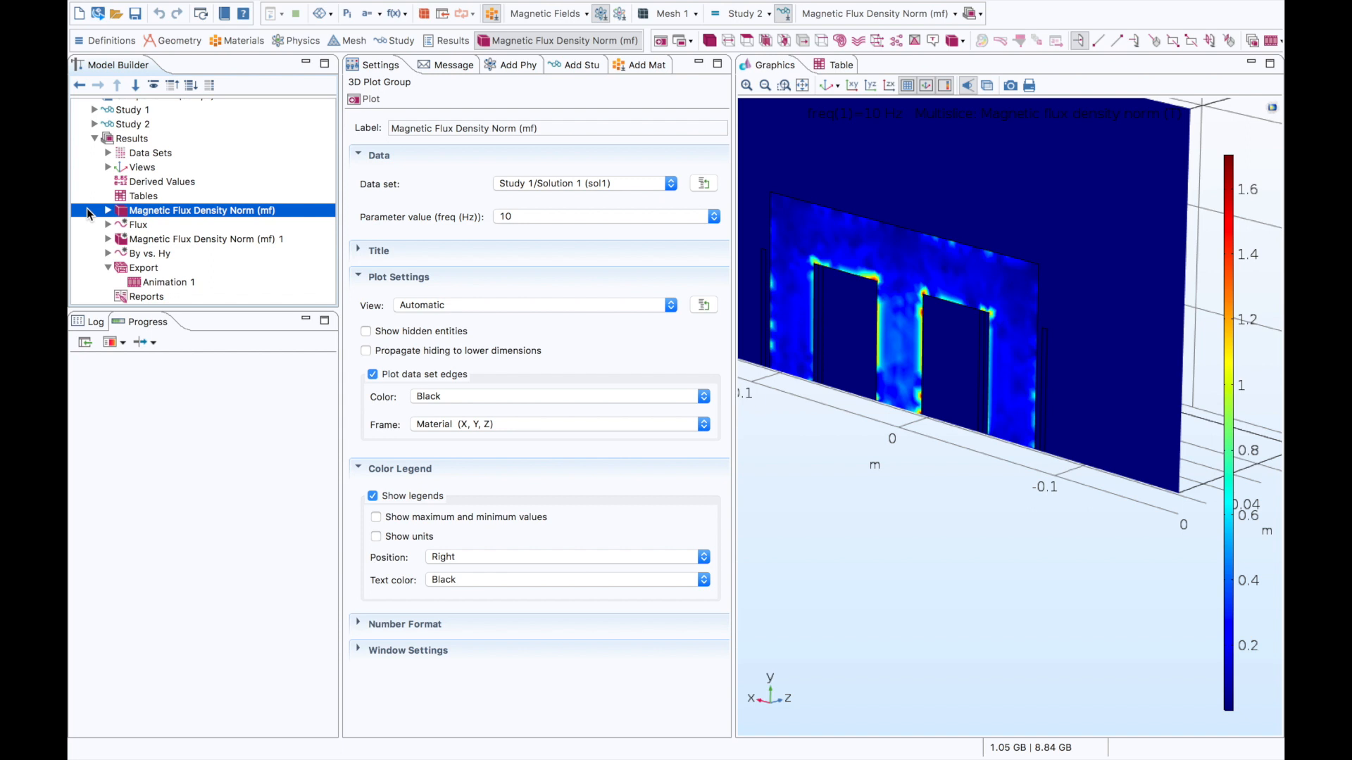
- Examine the flux density distribution in the core, evaluating it at a point above the core's upper edge
left_click_drag(825, 214, 872, 286)
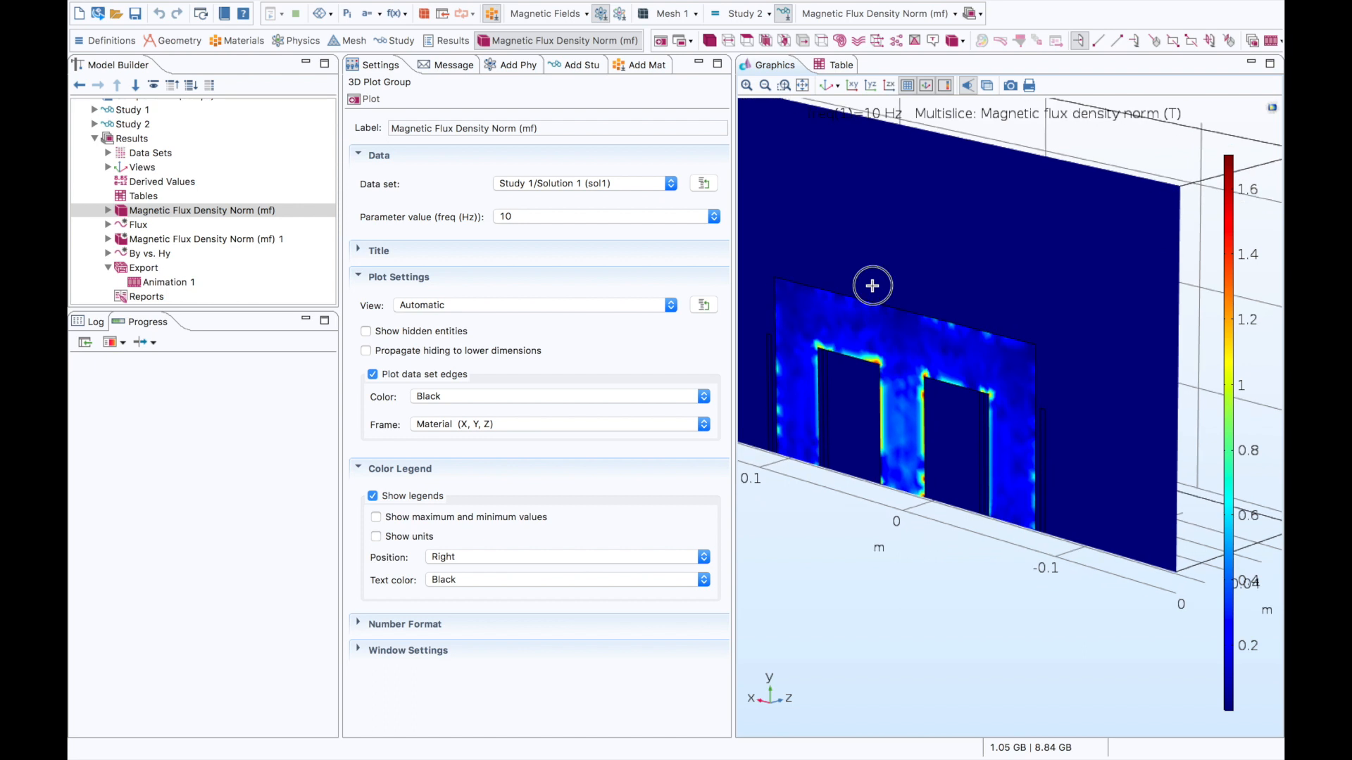
left_click(873, 285)
left_click(774, 64)
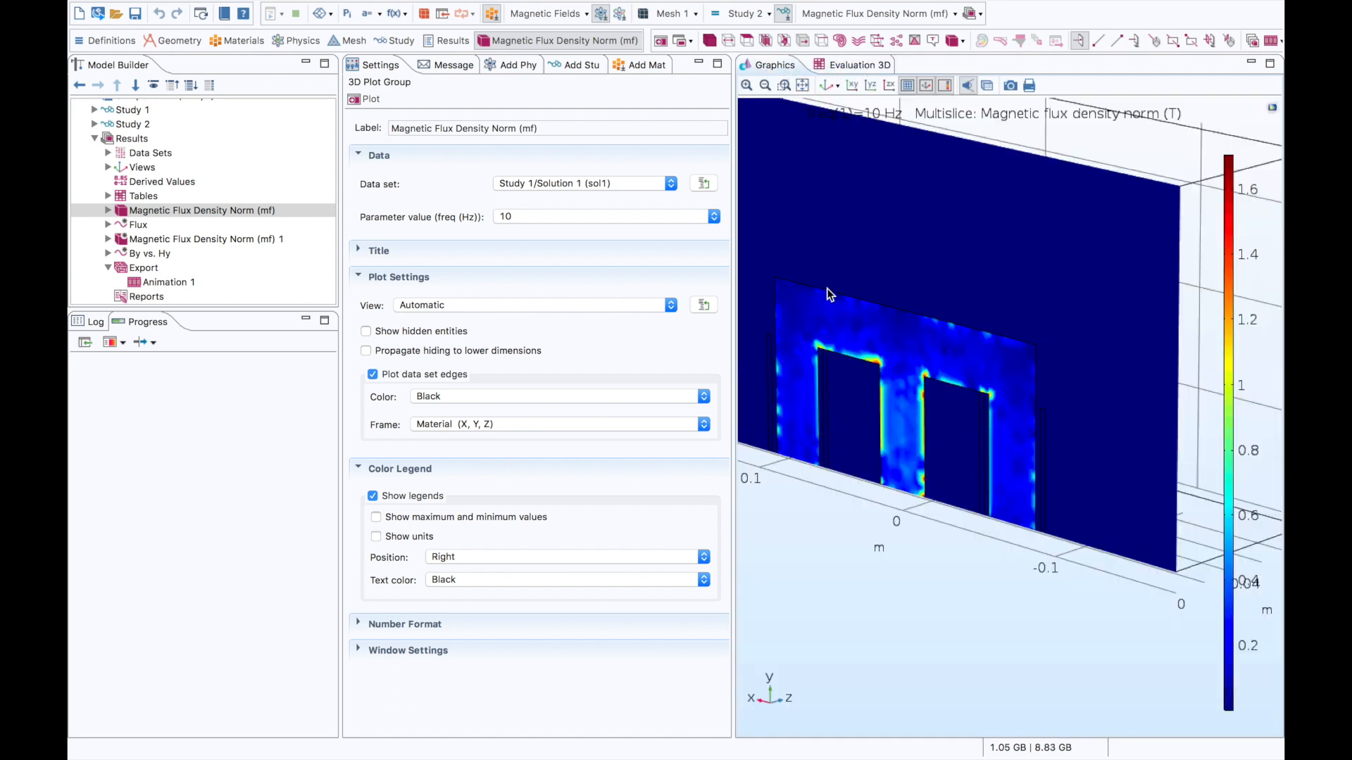
left_click_drag(823, 251, 829, 289)
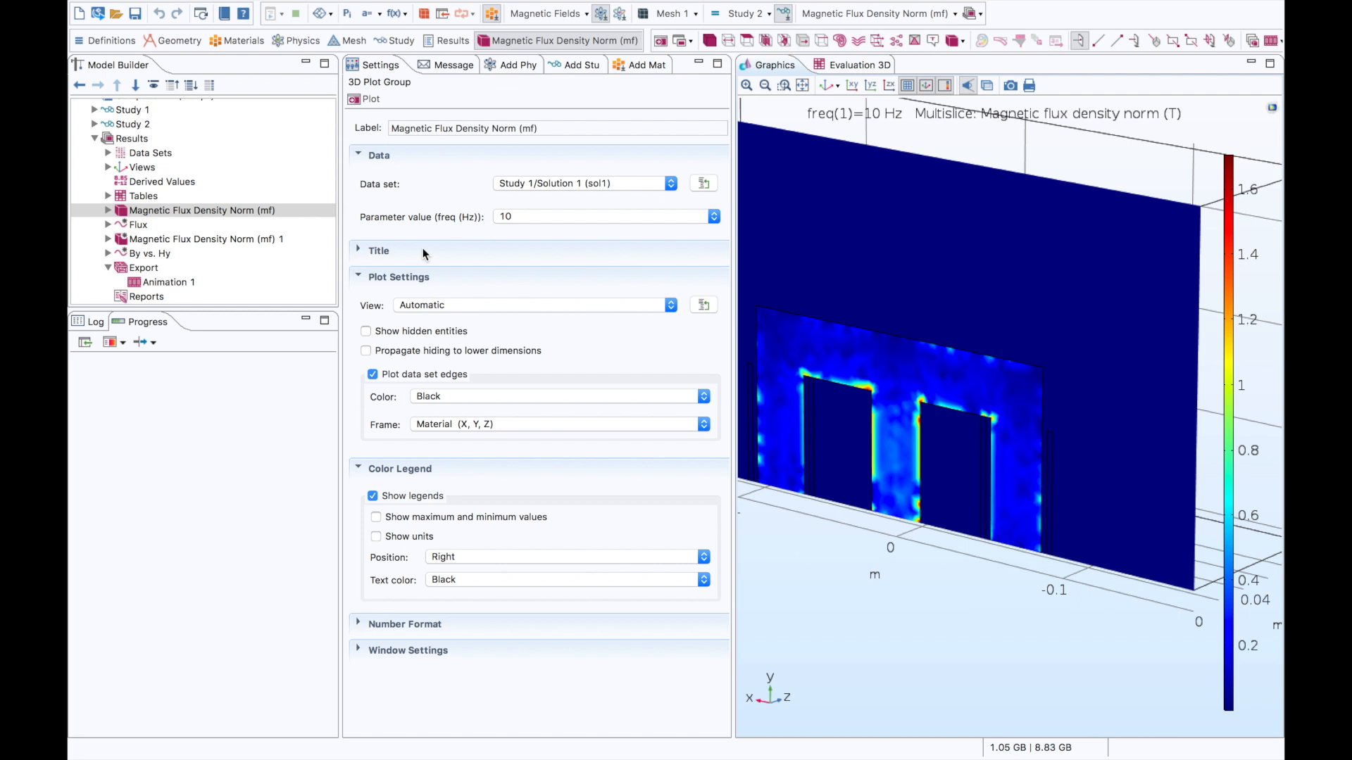
- Review the Ampère's Law 2 settings for the core domain, including the constitutive relation options, keeping HB curve
scroll(238, 214, "up", 4)
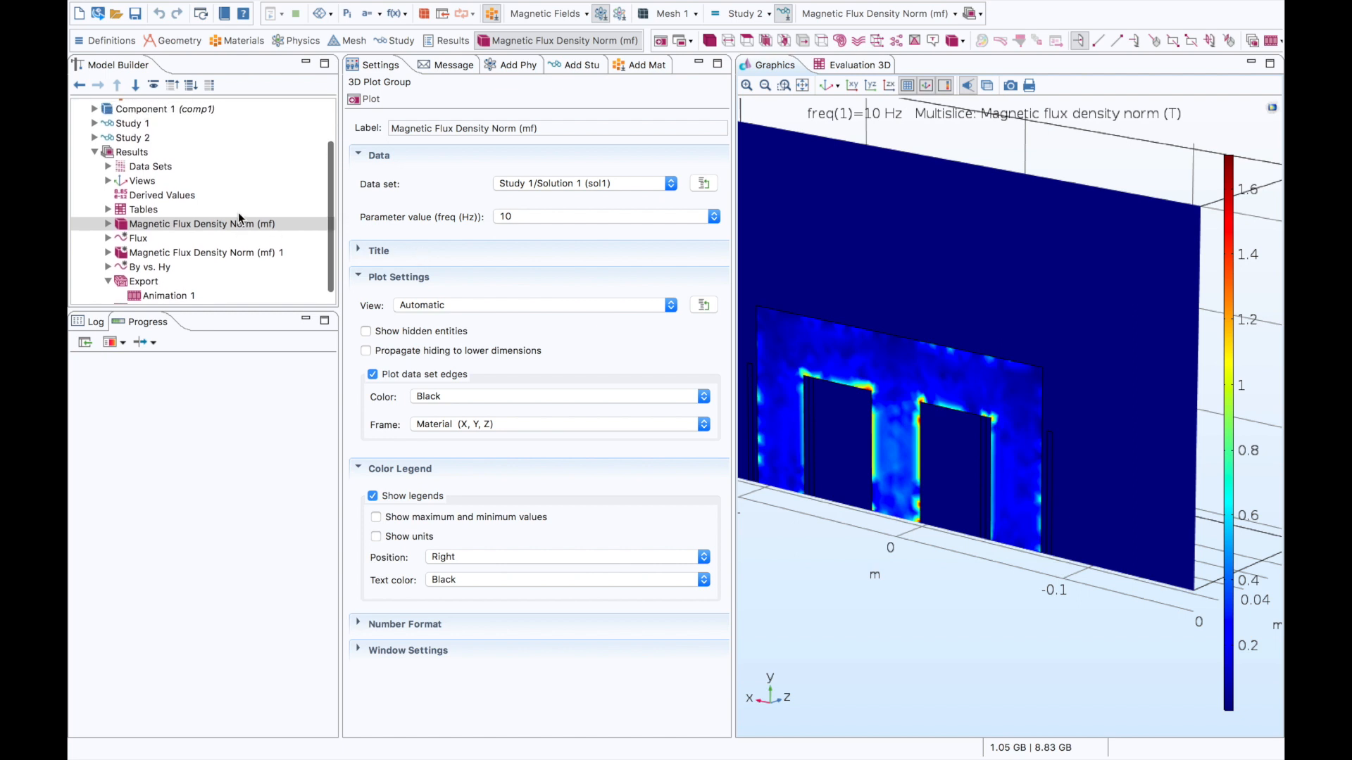
scroll(238, 212, "up", 1)
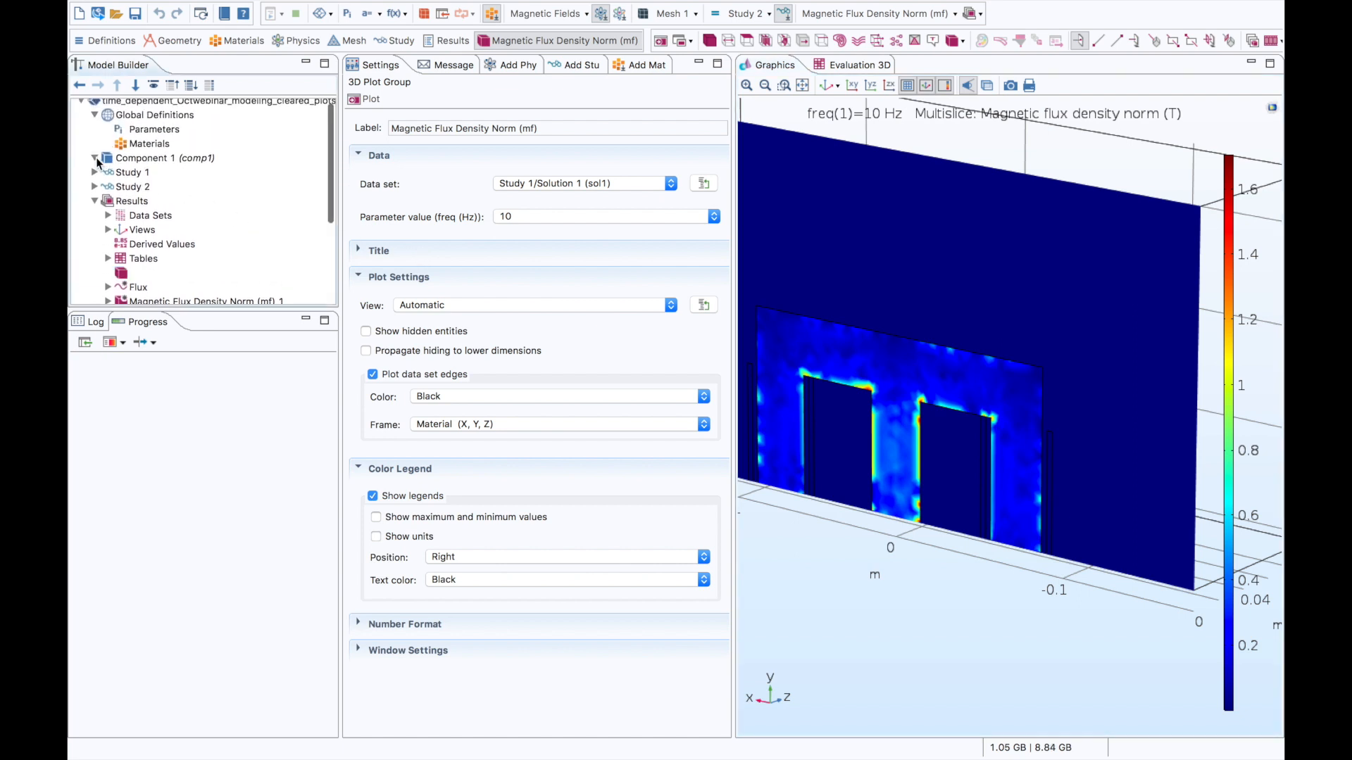
left_click(96, 159)
left_click(158, 217)
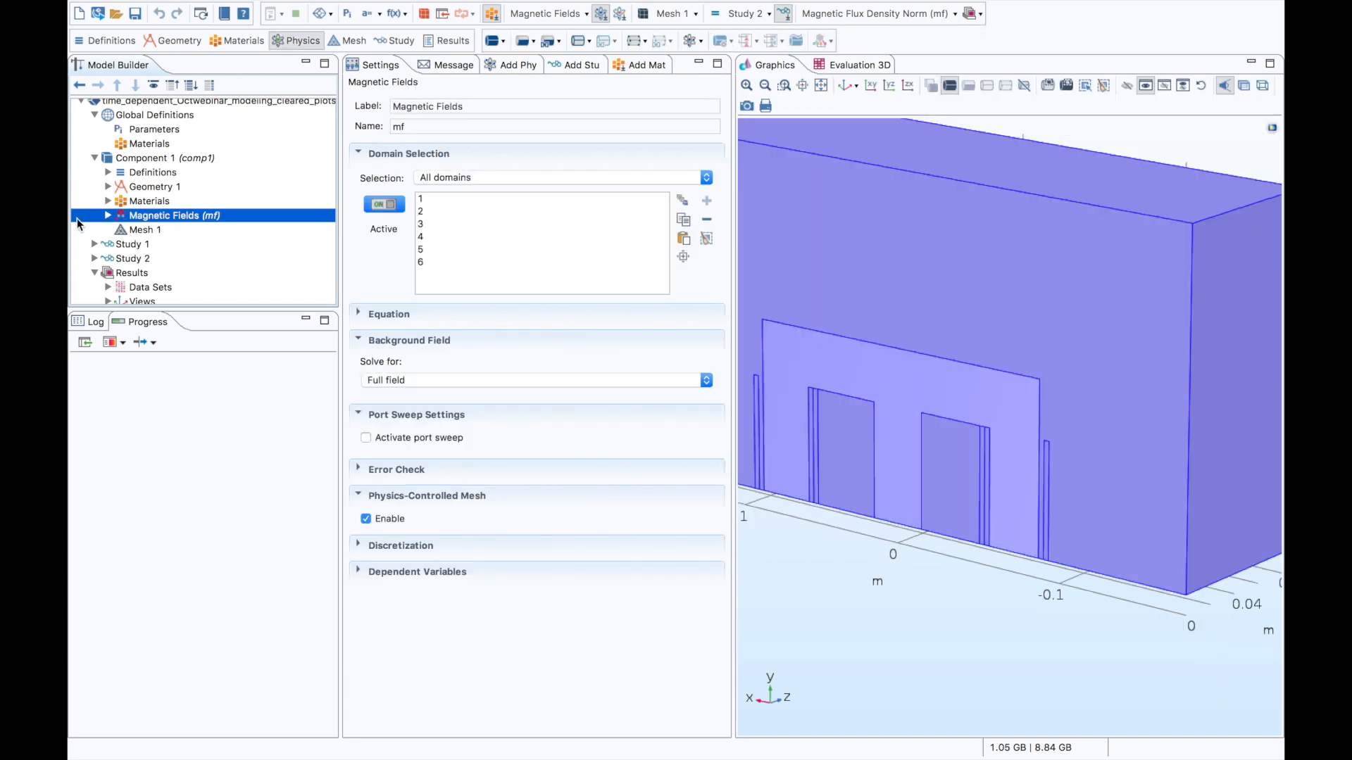
scroll(78, 219, "down", 1)
left_click(108, 193)
scroll(108, 193, "down", 3)
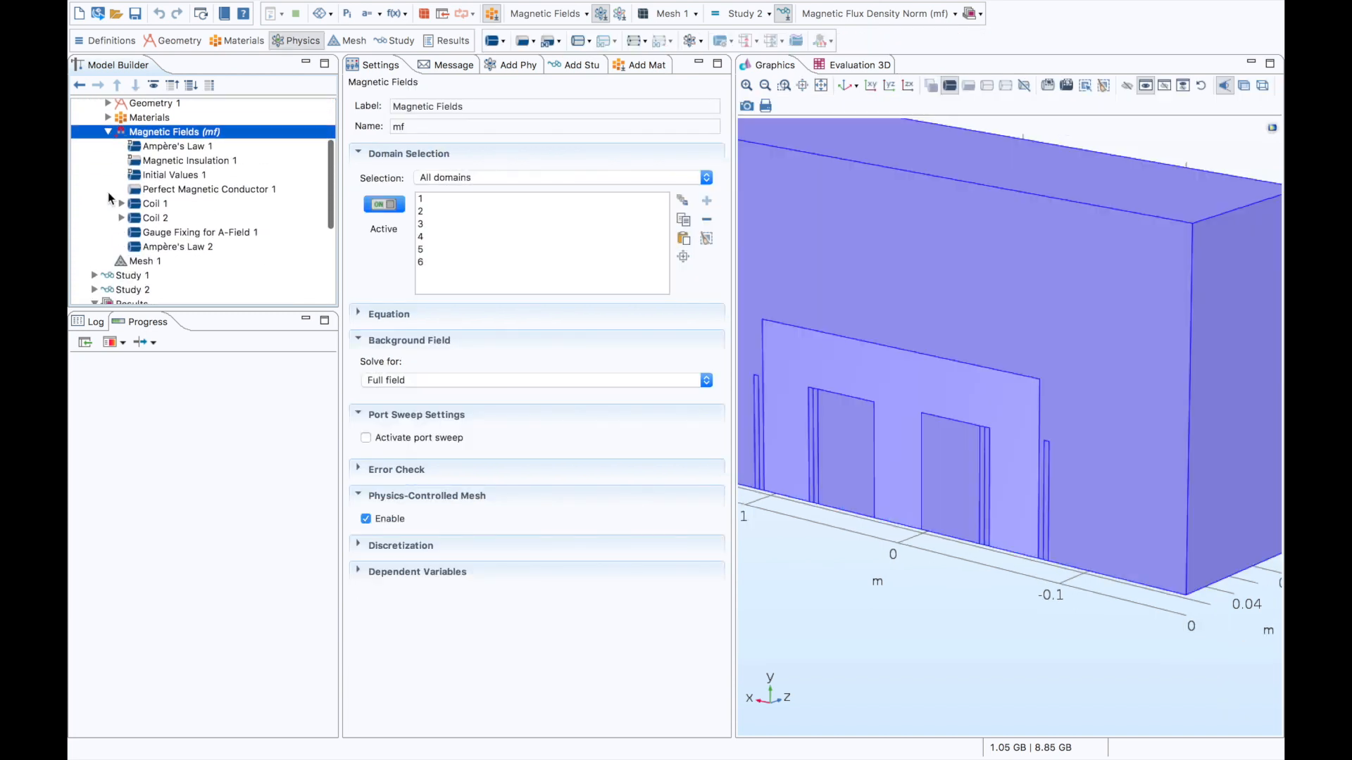
left_click(185, 244)
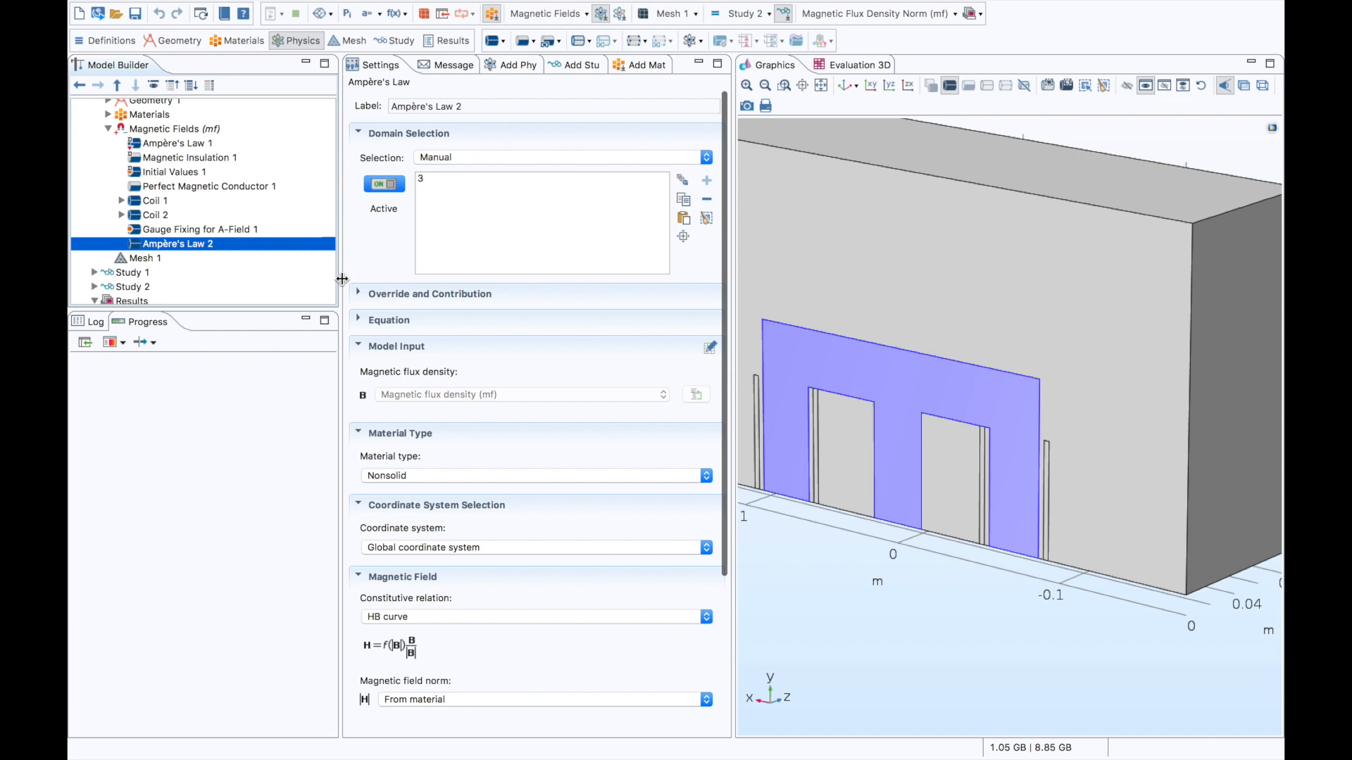
scroll(347, 297, "down", 5)
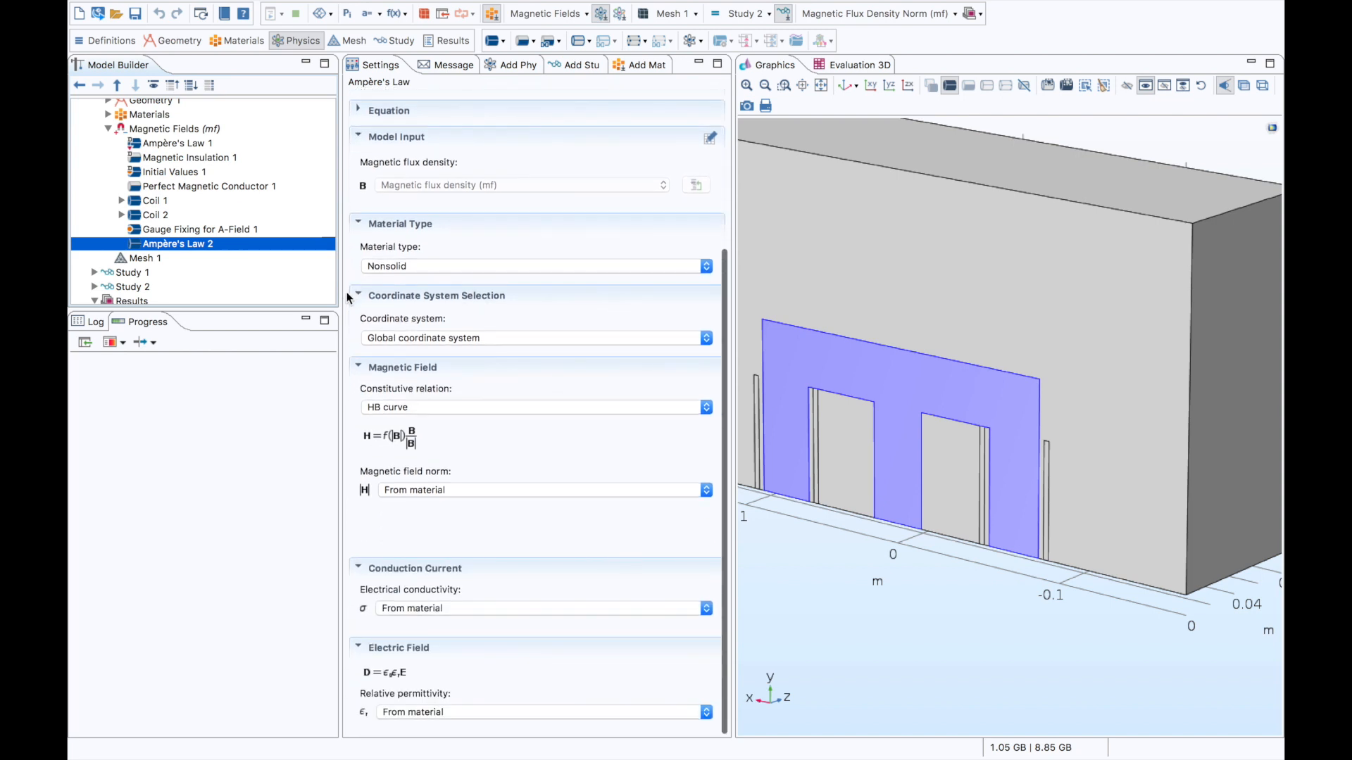
left_click(456, 408)
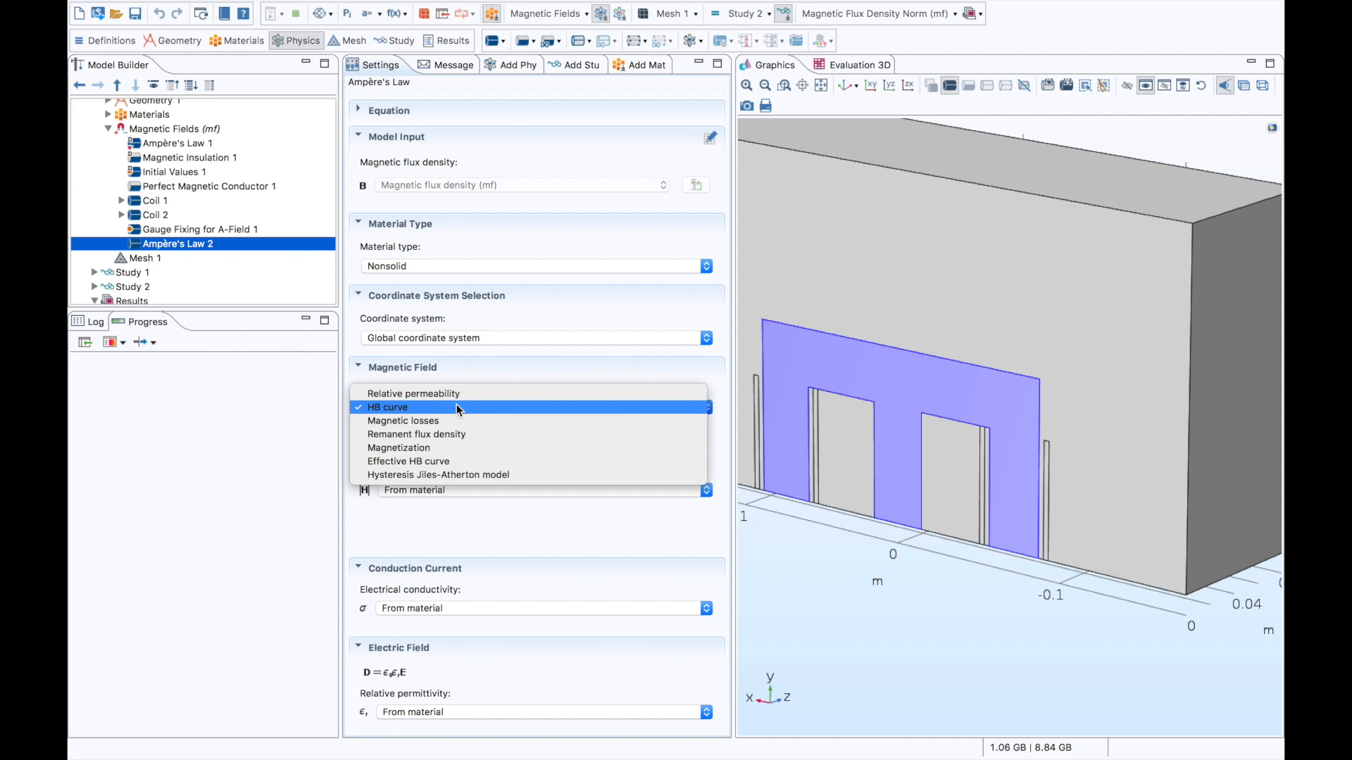
left_click(456, 407)
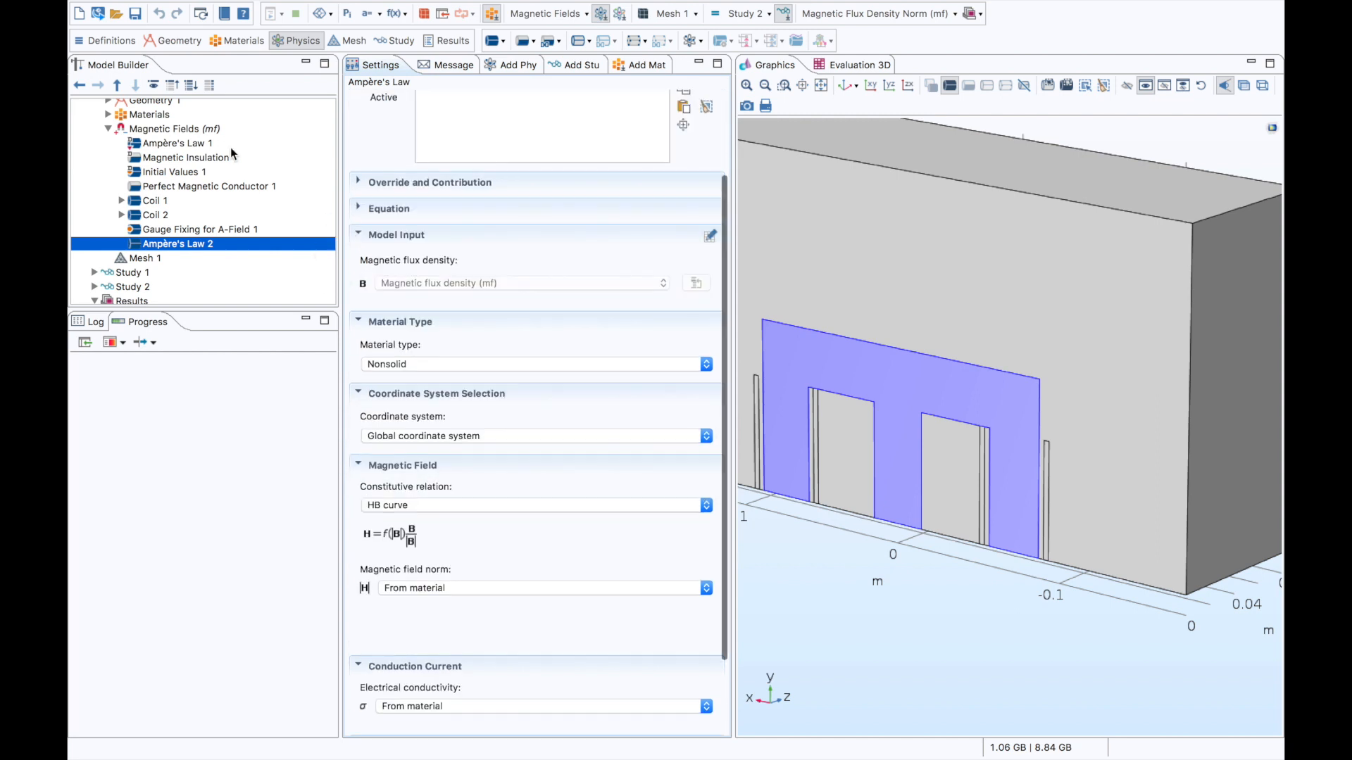
- Plot the BH curve interpolation function of the Soft Iron (with losses) material and examine its positive, saturating part
left_click(108, 114)
left_click(121, 157)
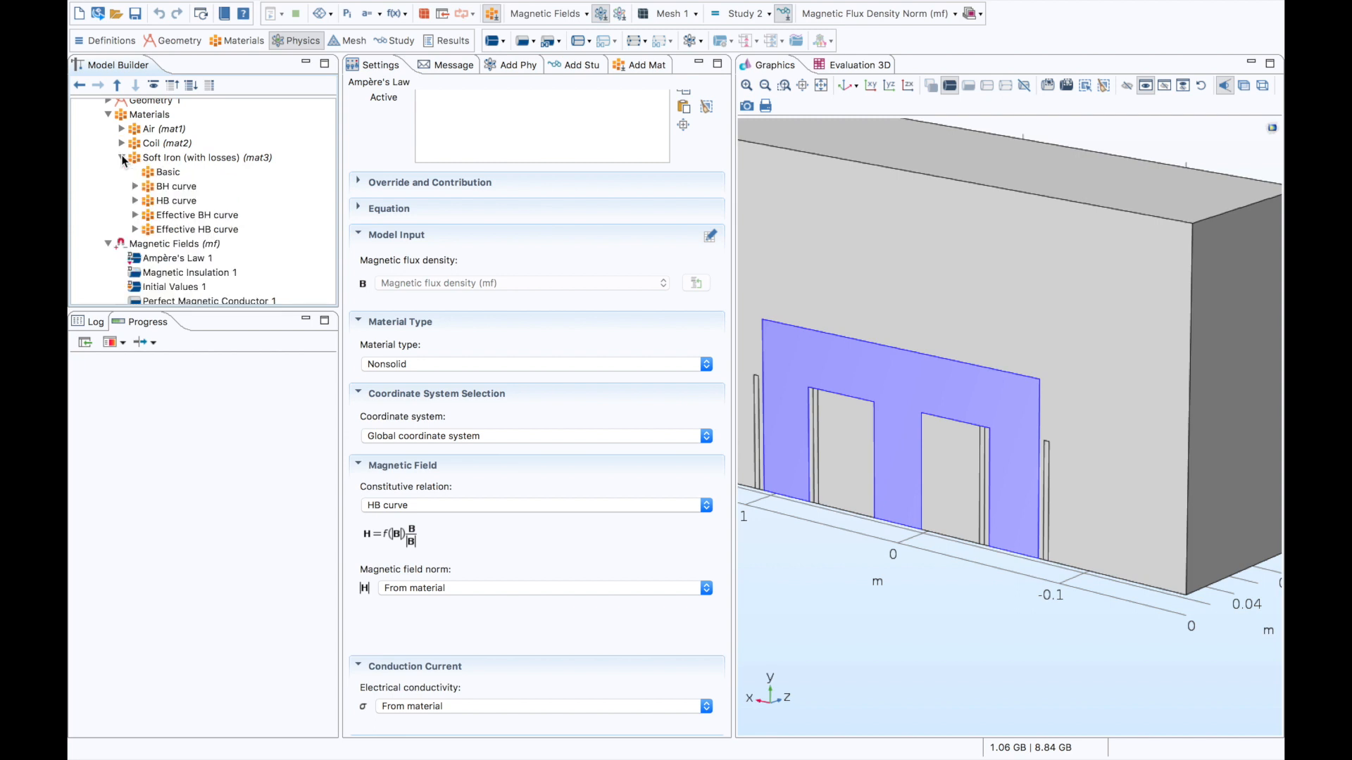
left_click(169, 186)
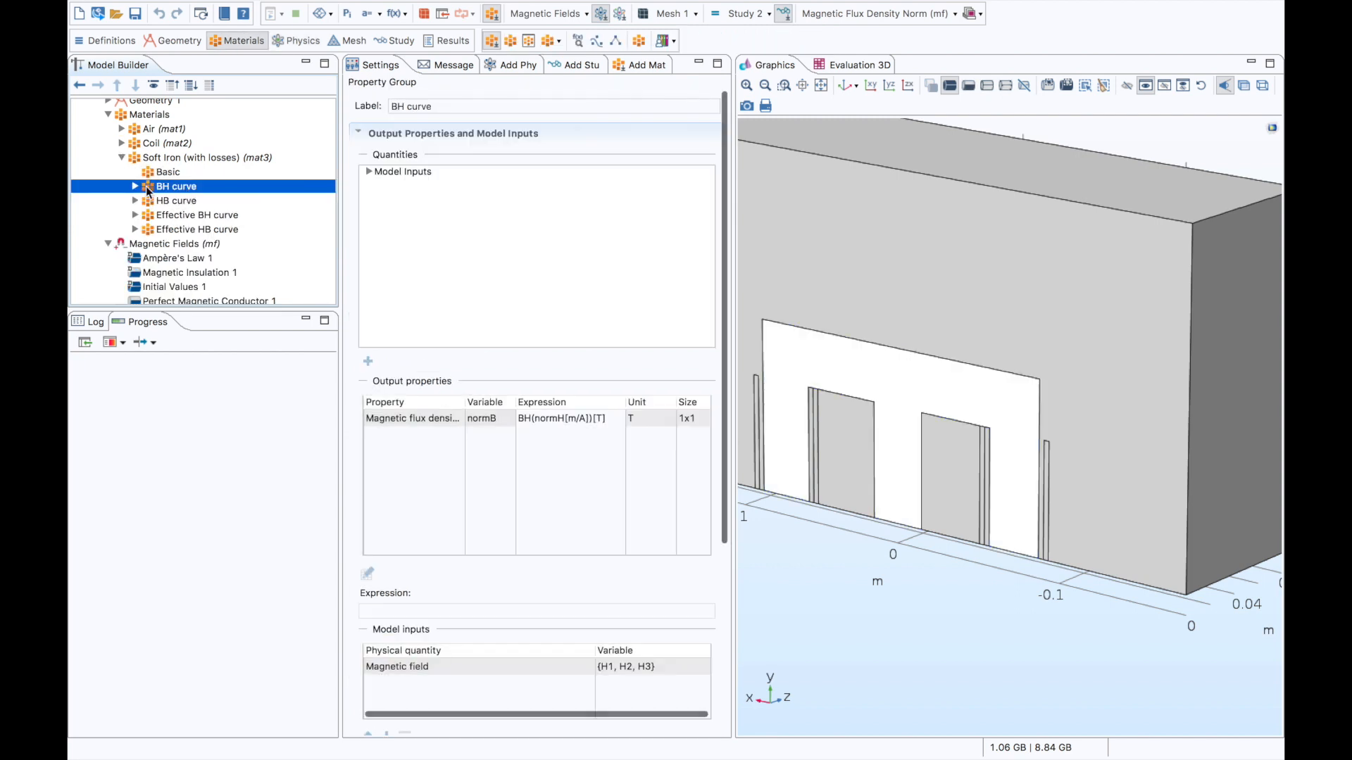
left_click(134, 186)
left_click(192, 202)
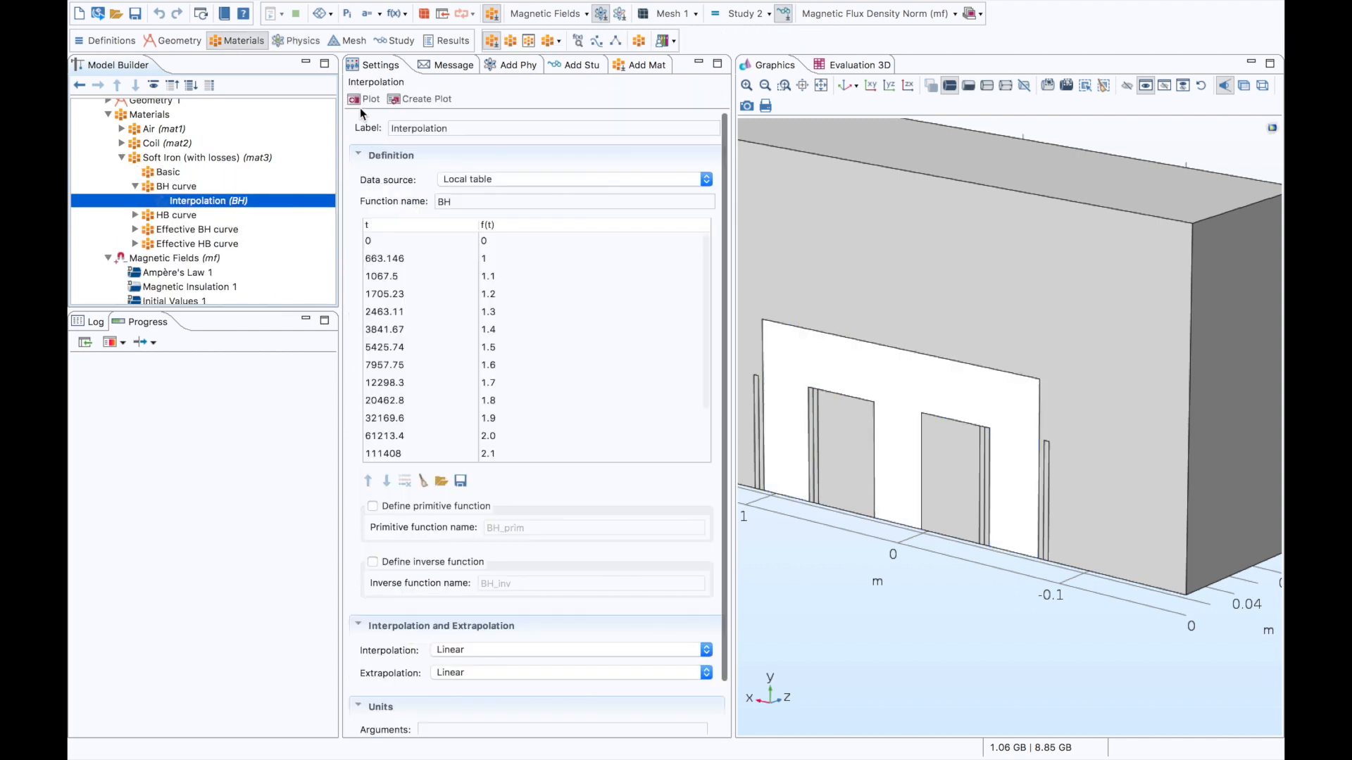
left_click(356, 100)
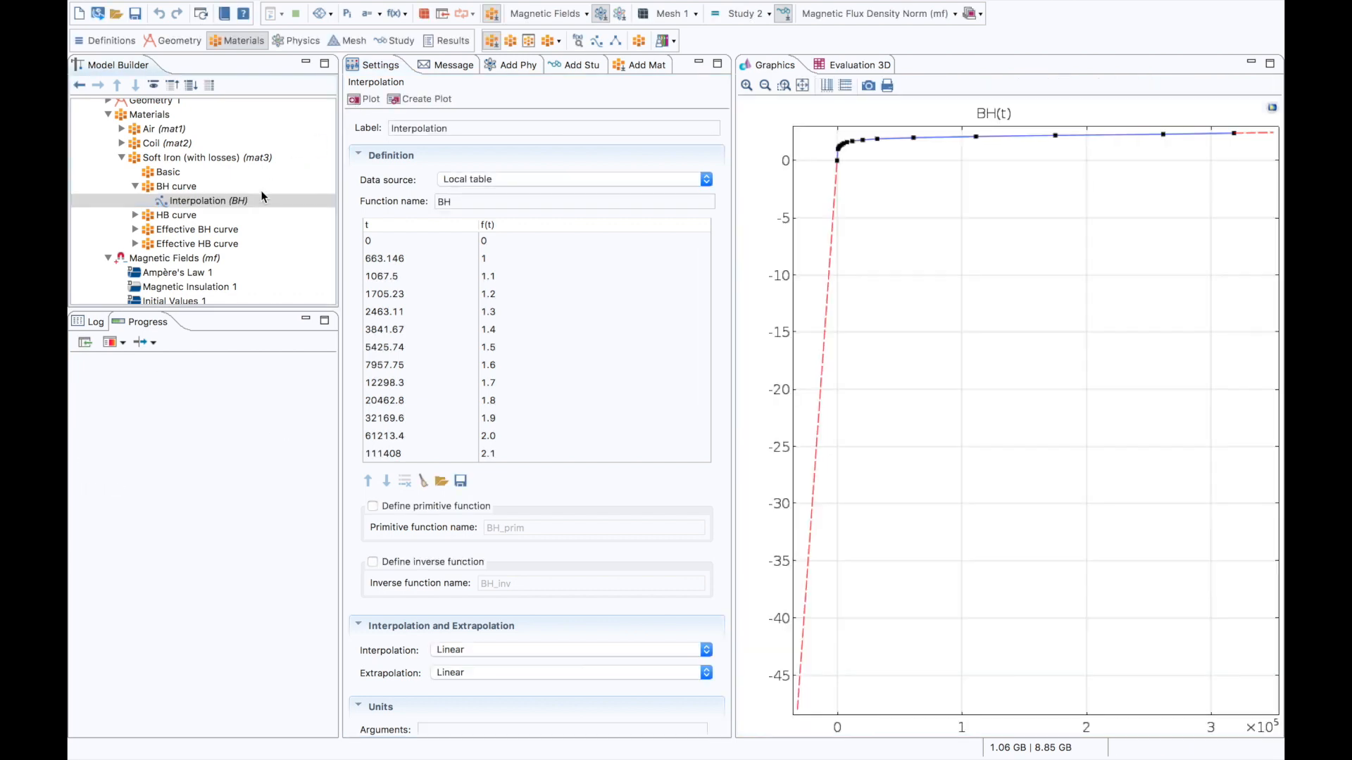
left_click(783, 86)
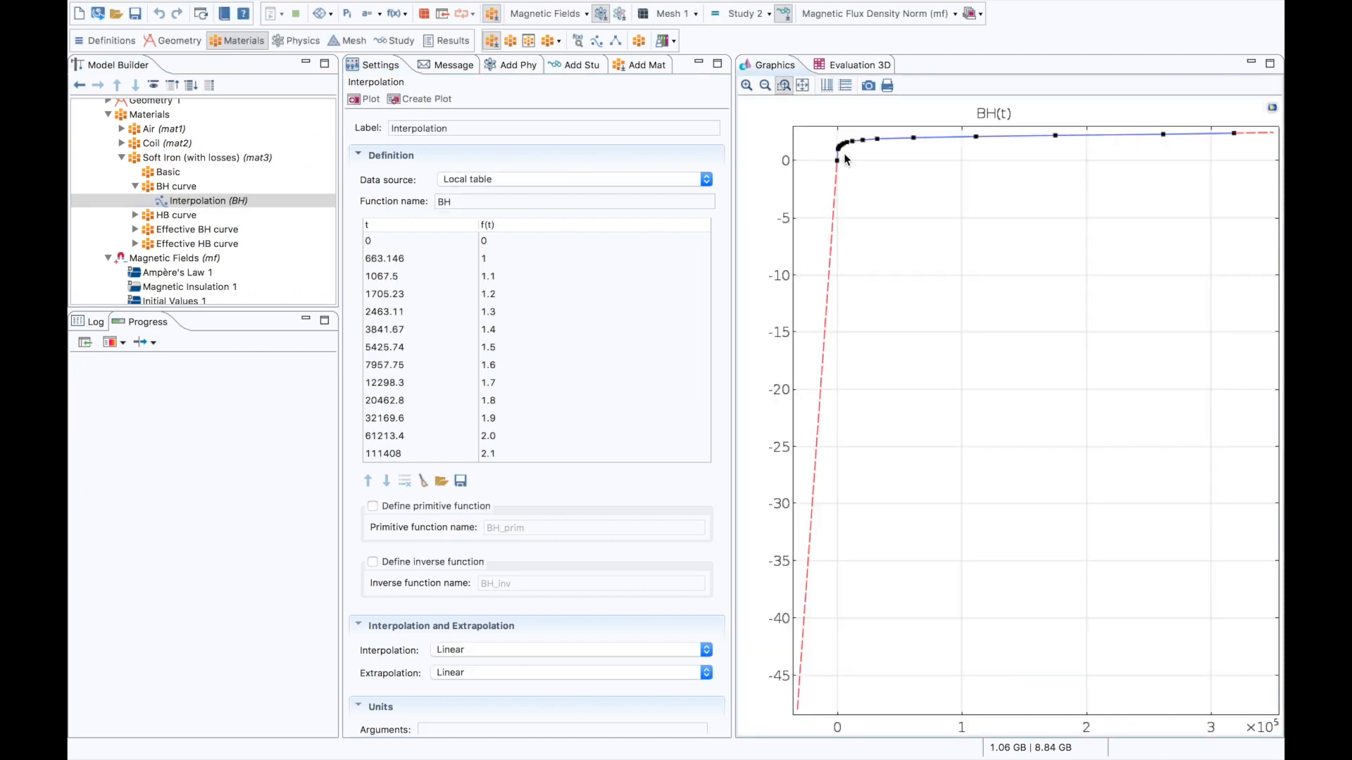
left_click_drag(825, 129, 992, 171)
left_click_drag(1047, 293, 1022, 496)
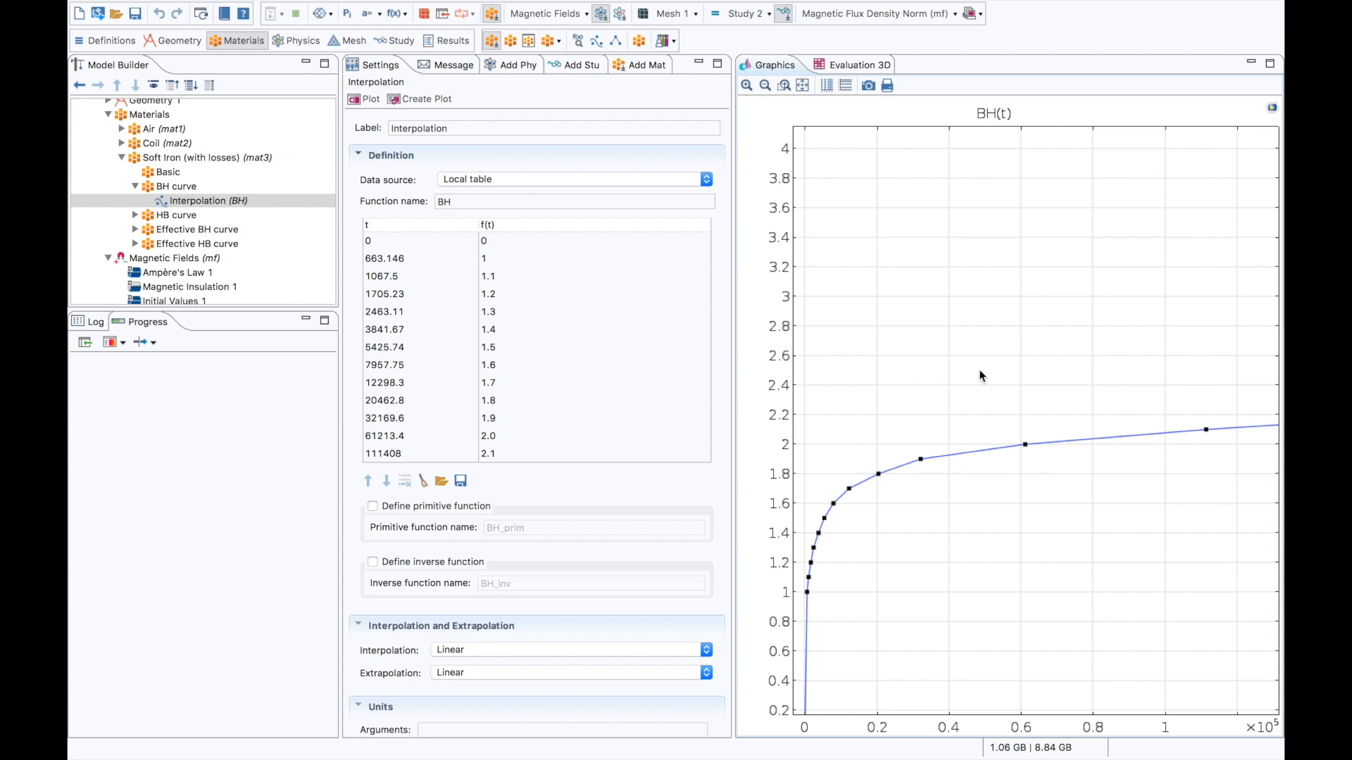
- Collapse the Materials branch and review the HB curve and conduction settings of Ampère's Law 2
left_click(136, 186)
left_click(123, 158)
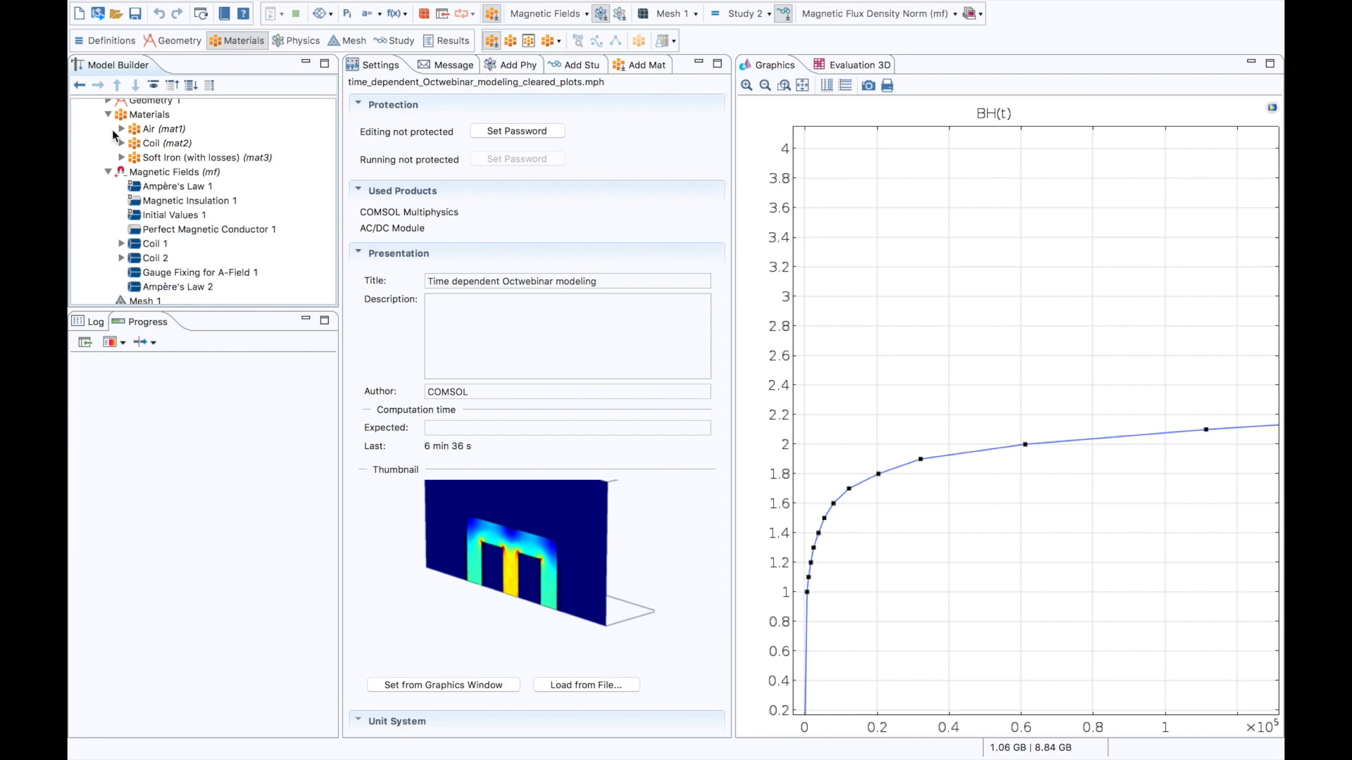
left_click(109, 115)
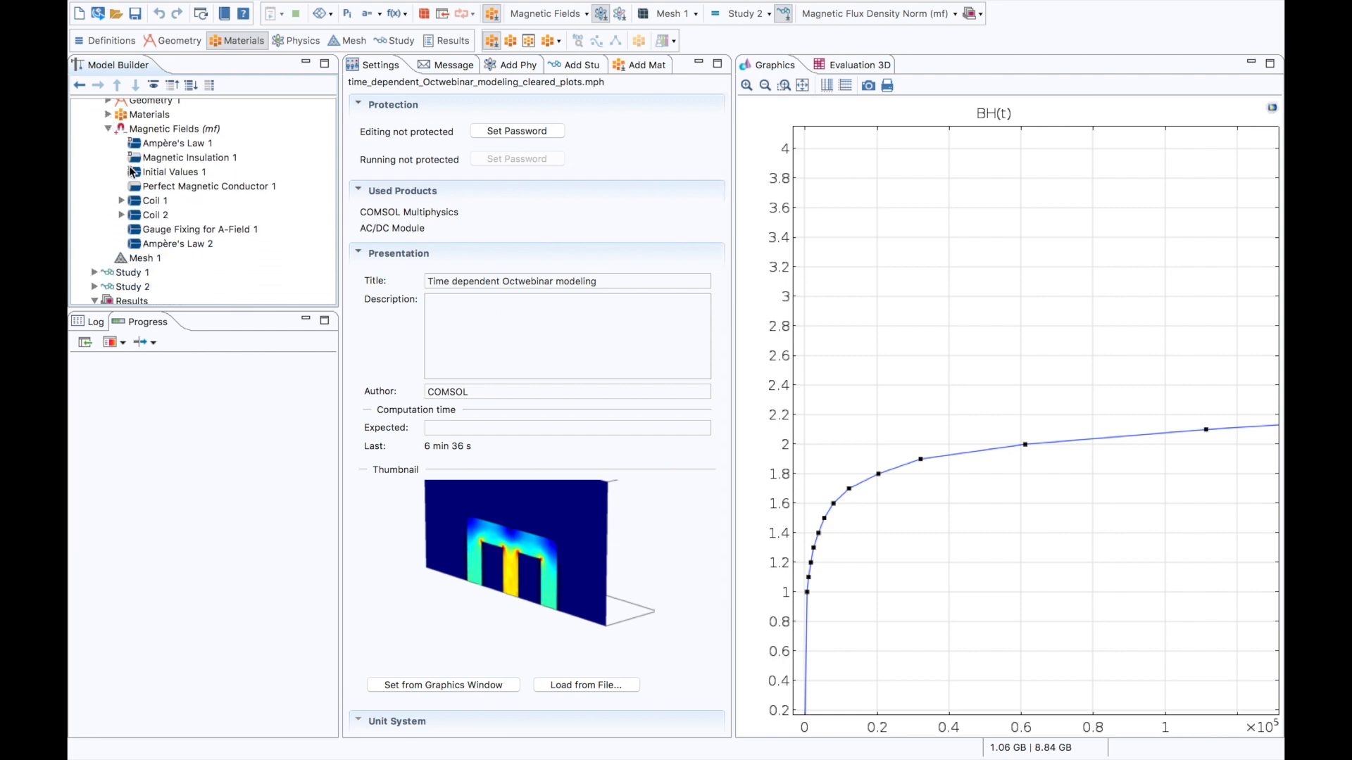
left_click(204, 242)
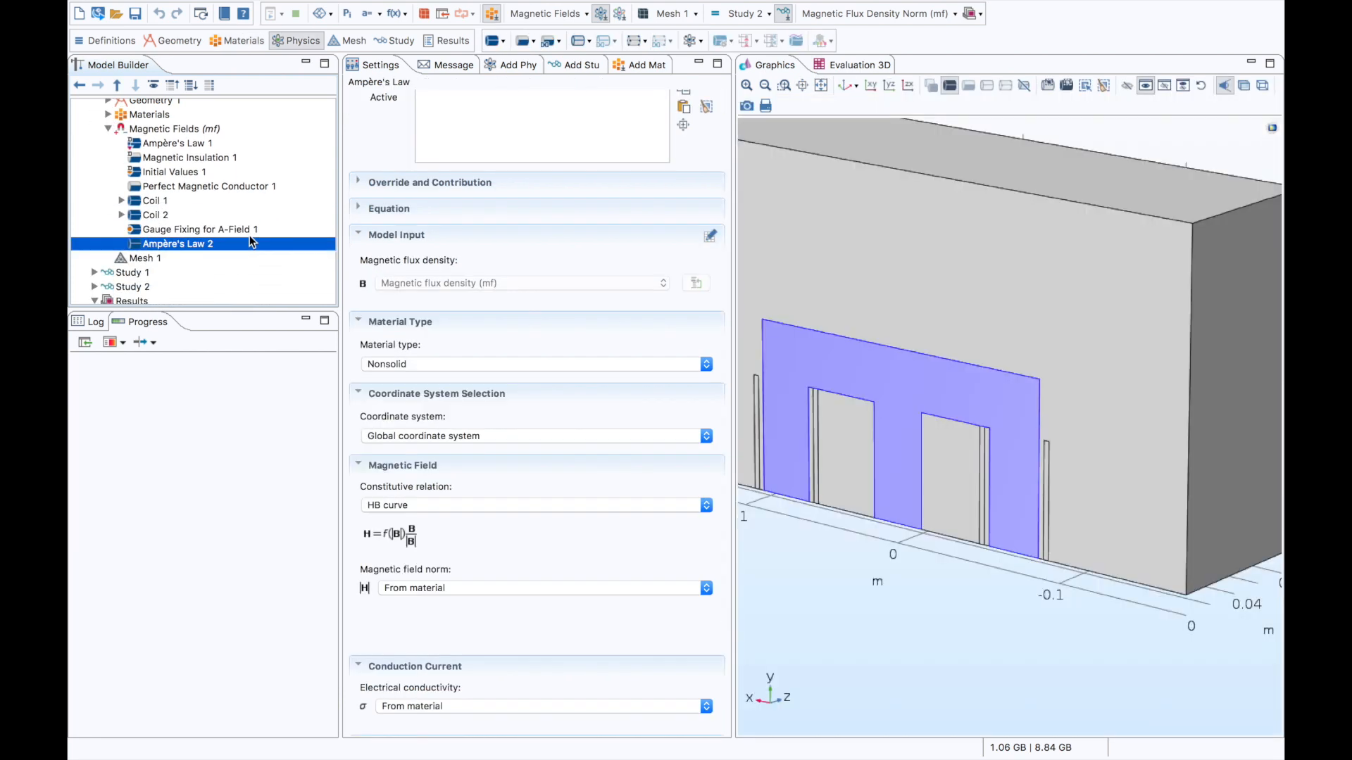
scroll(350, 315, "down", 3)
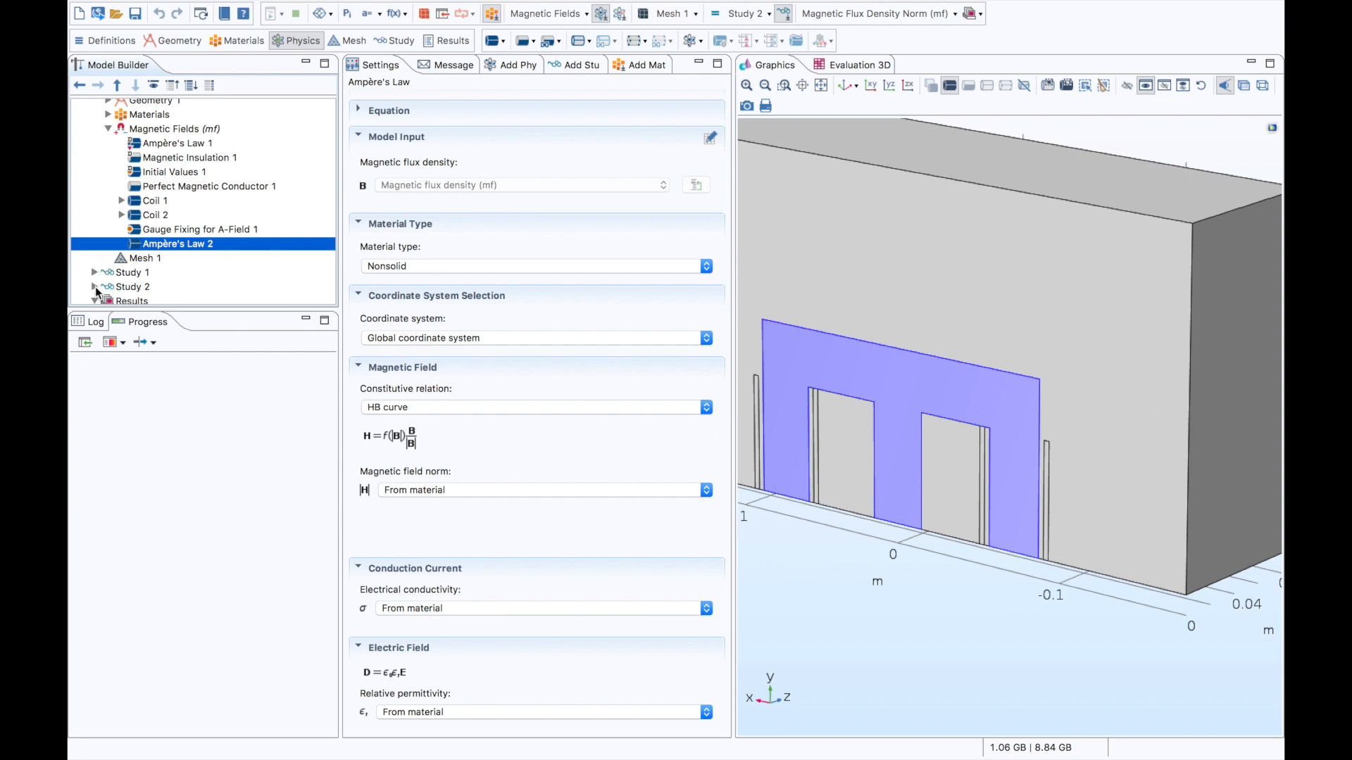
- Expand Study 2 and check the time unit and time range of its Time Dependent step
left_click(95, 288)
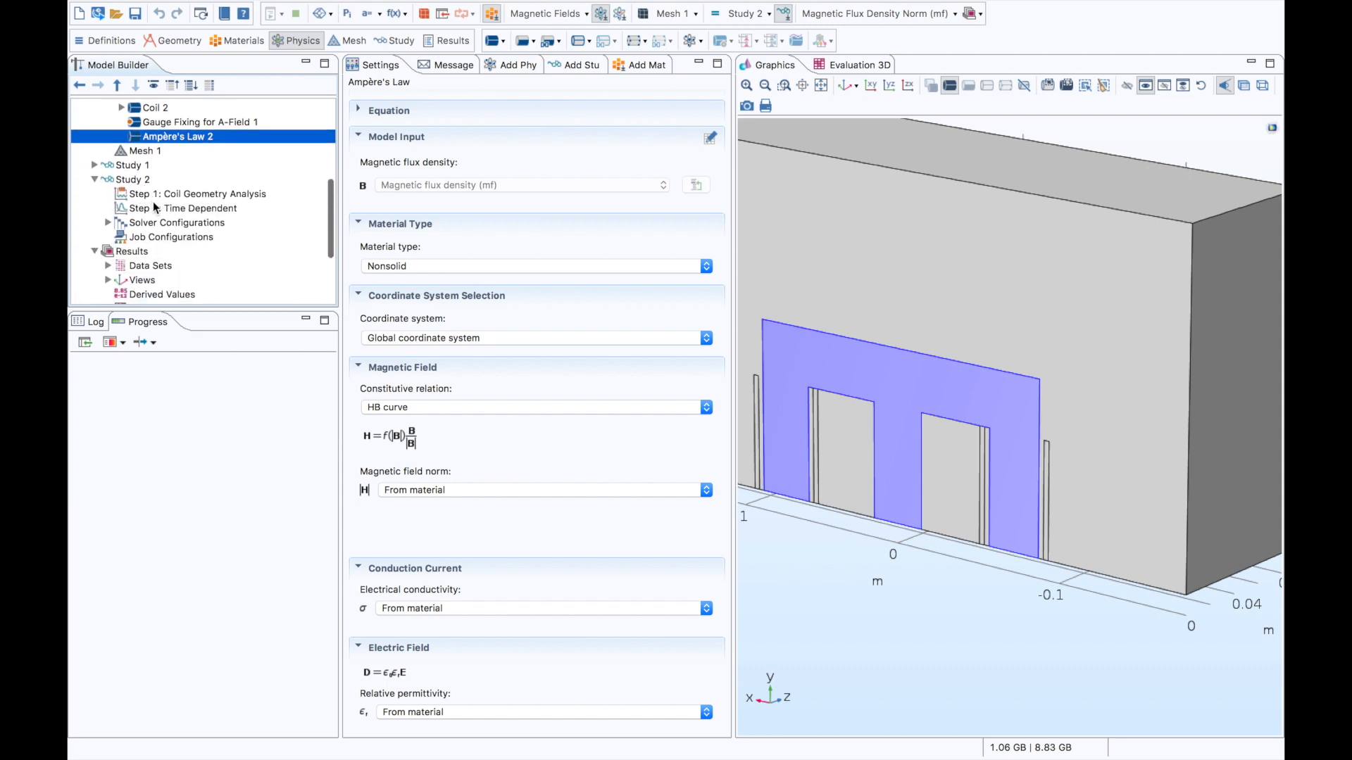
left_click(141, 181)
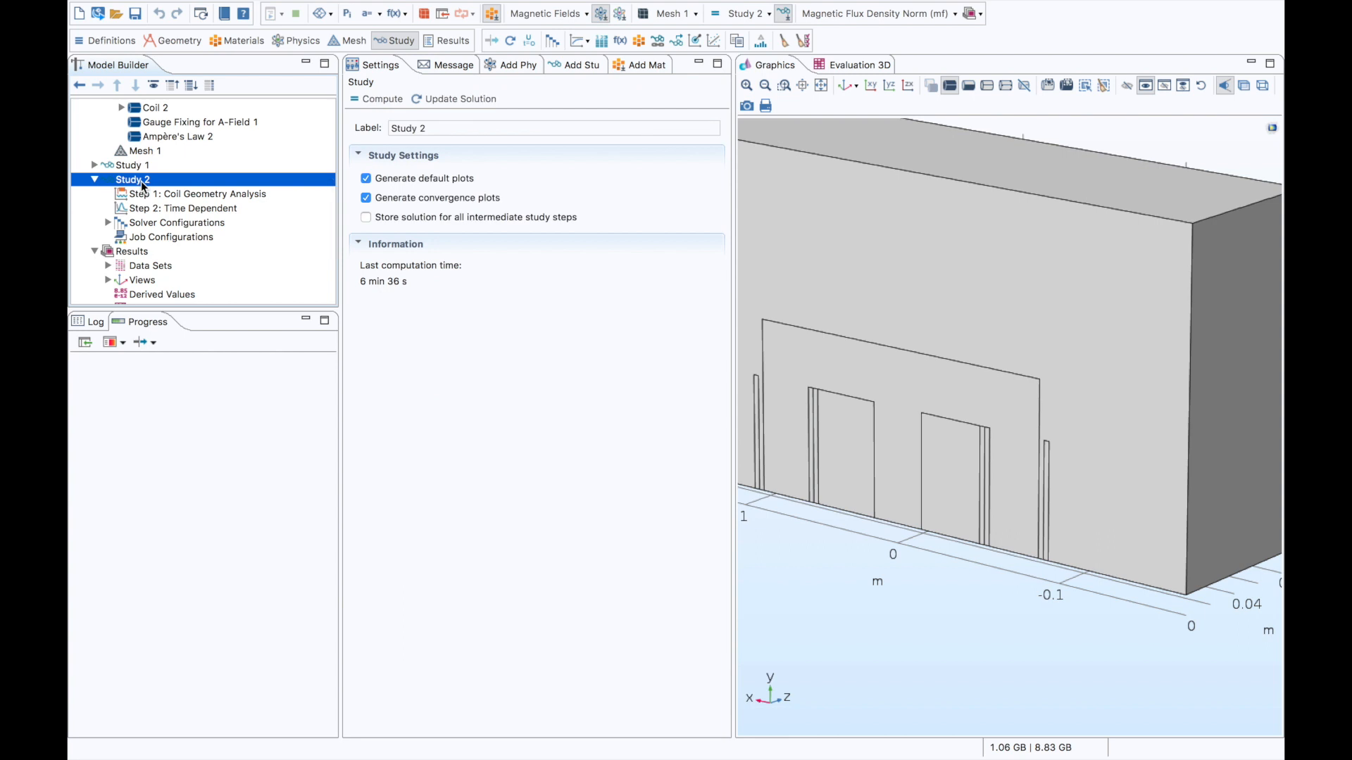
left_click(187, 208)
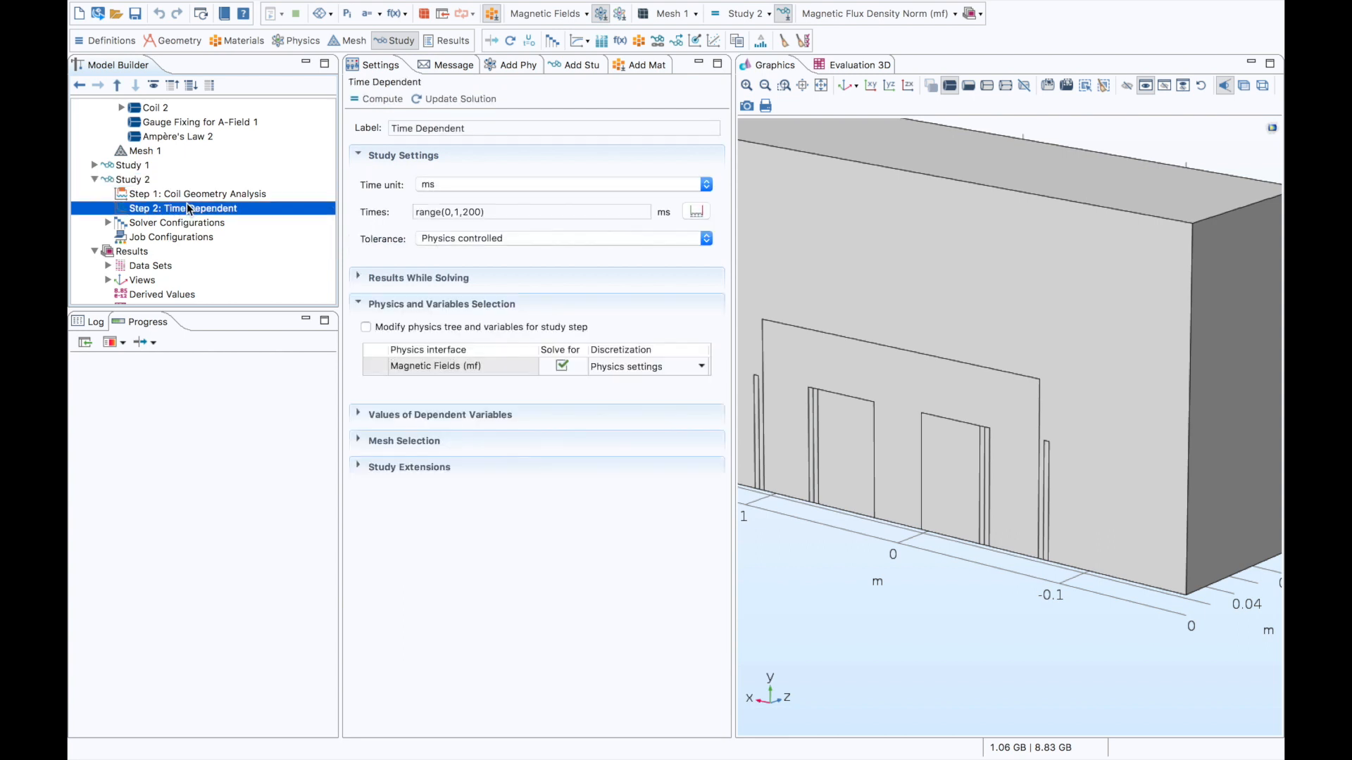
- Review the Coil 1 settings, focusing on the sinusoidal coil current expression and the multi-turn conductor data
scroll(172, 126, "up", 2)
left_click(156, 123)
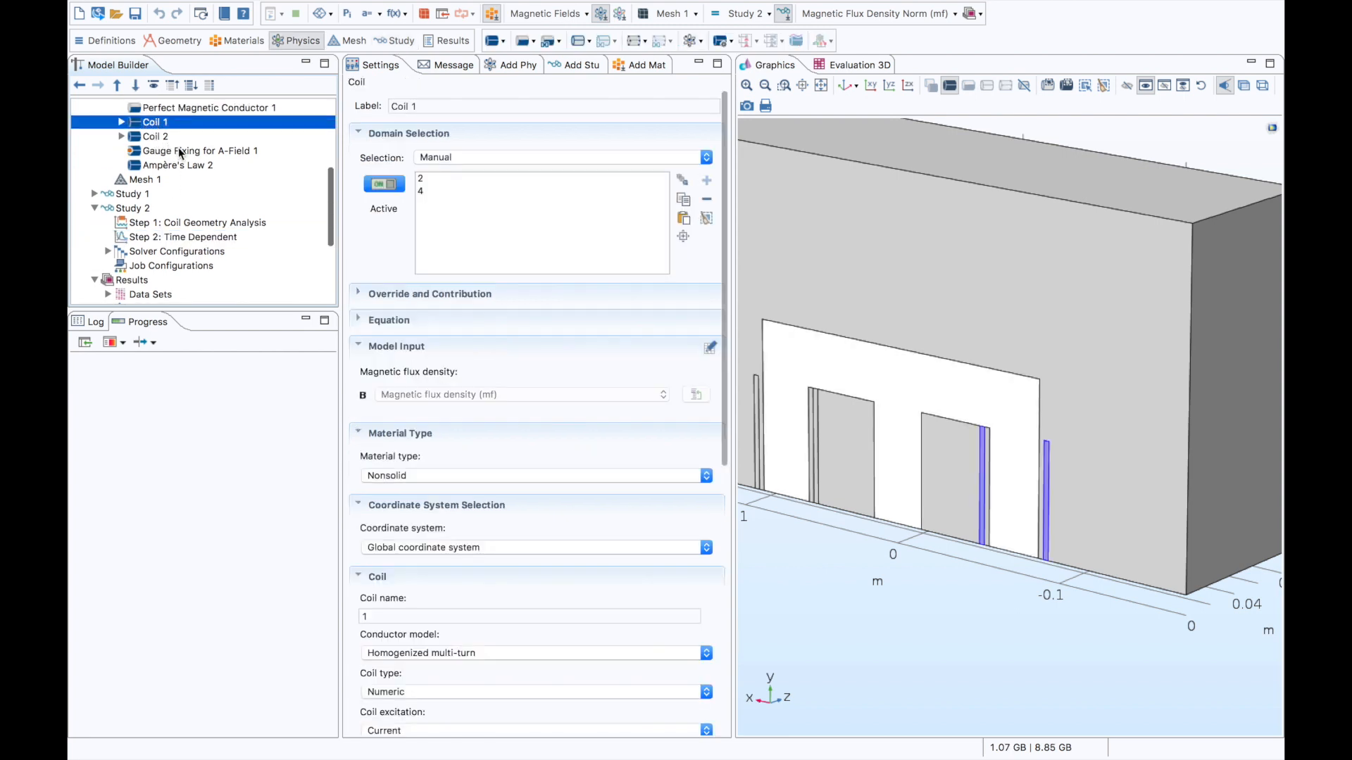
scroll(354, 468, "down", 4)
scroll(355, 469, "down", 3)
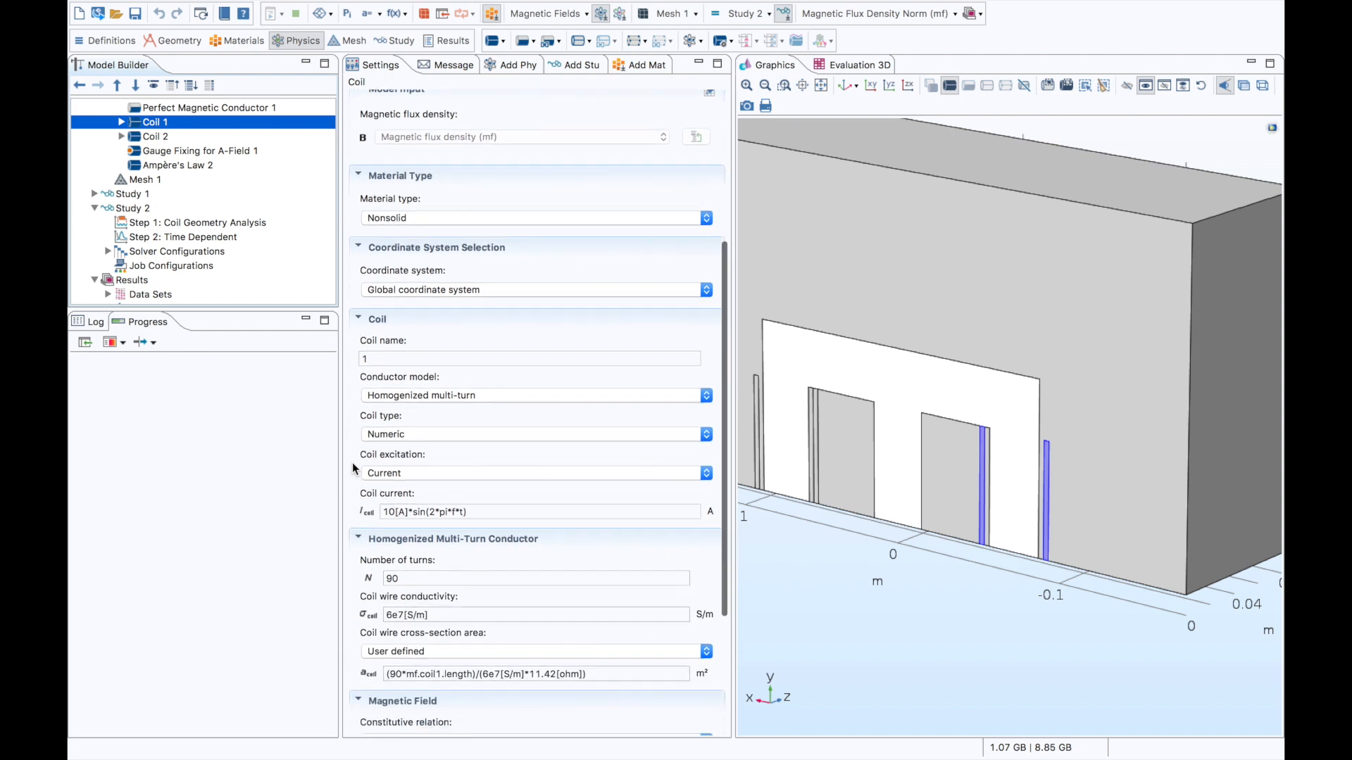
scroll(411, 493, "down", 3)
left_click_drag(475, 441, 355, 446)
scroll(356, 447, "down", 2)
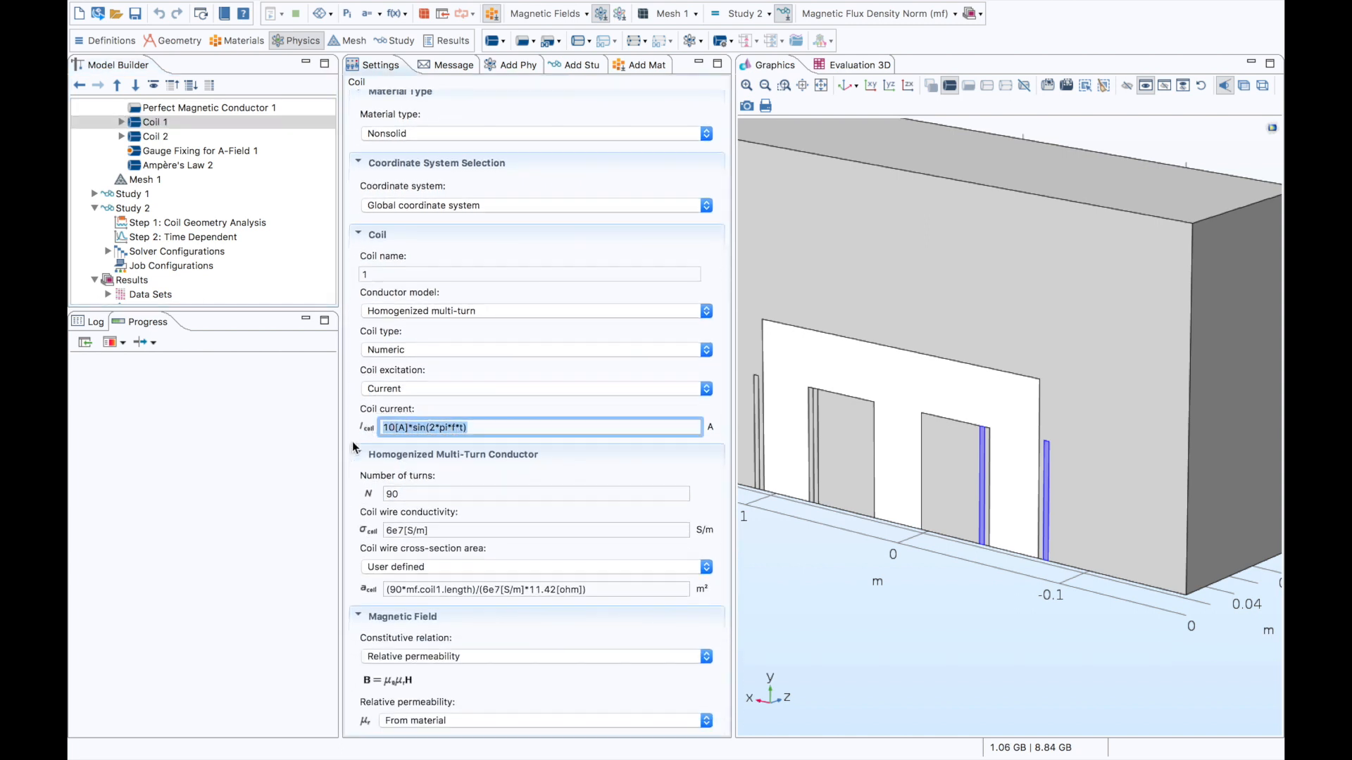
left_click(480, 371)
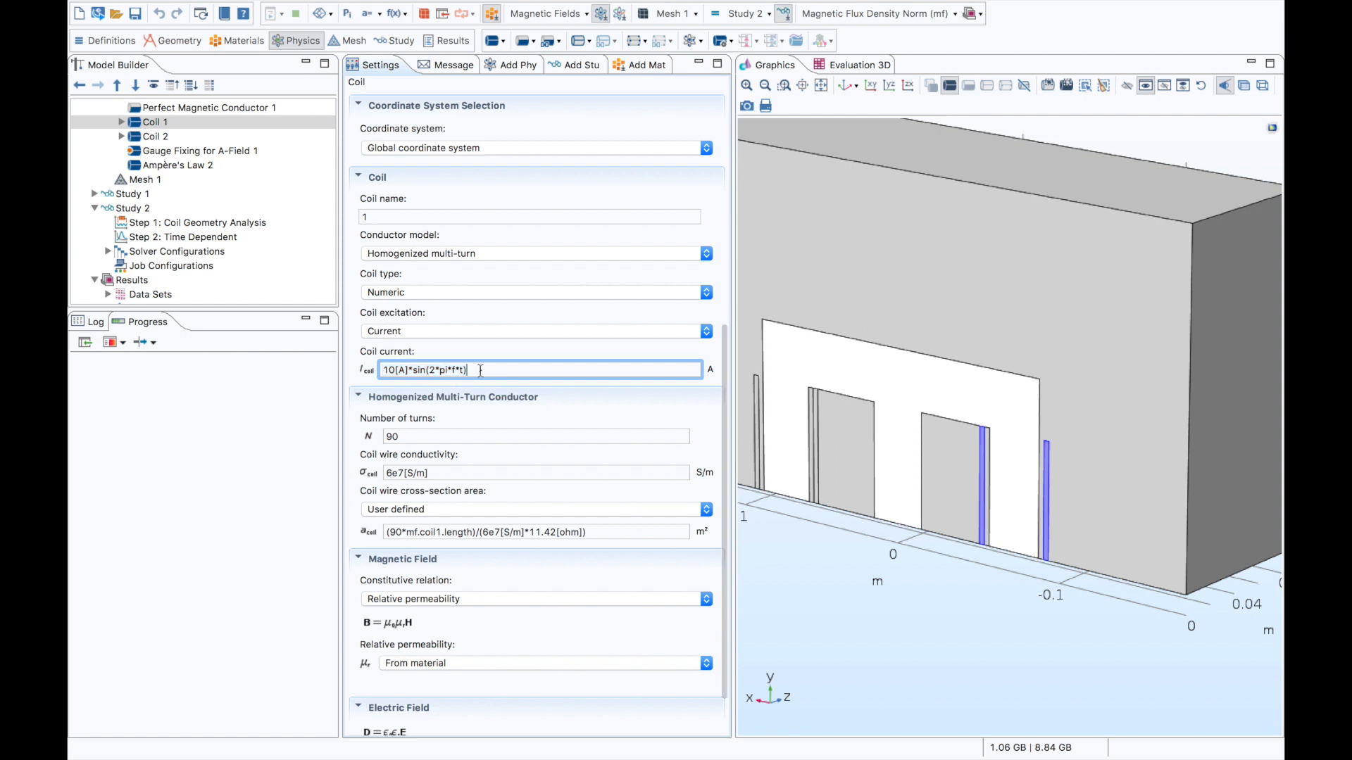
scroll(480, 370, "up", 2)
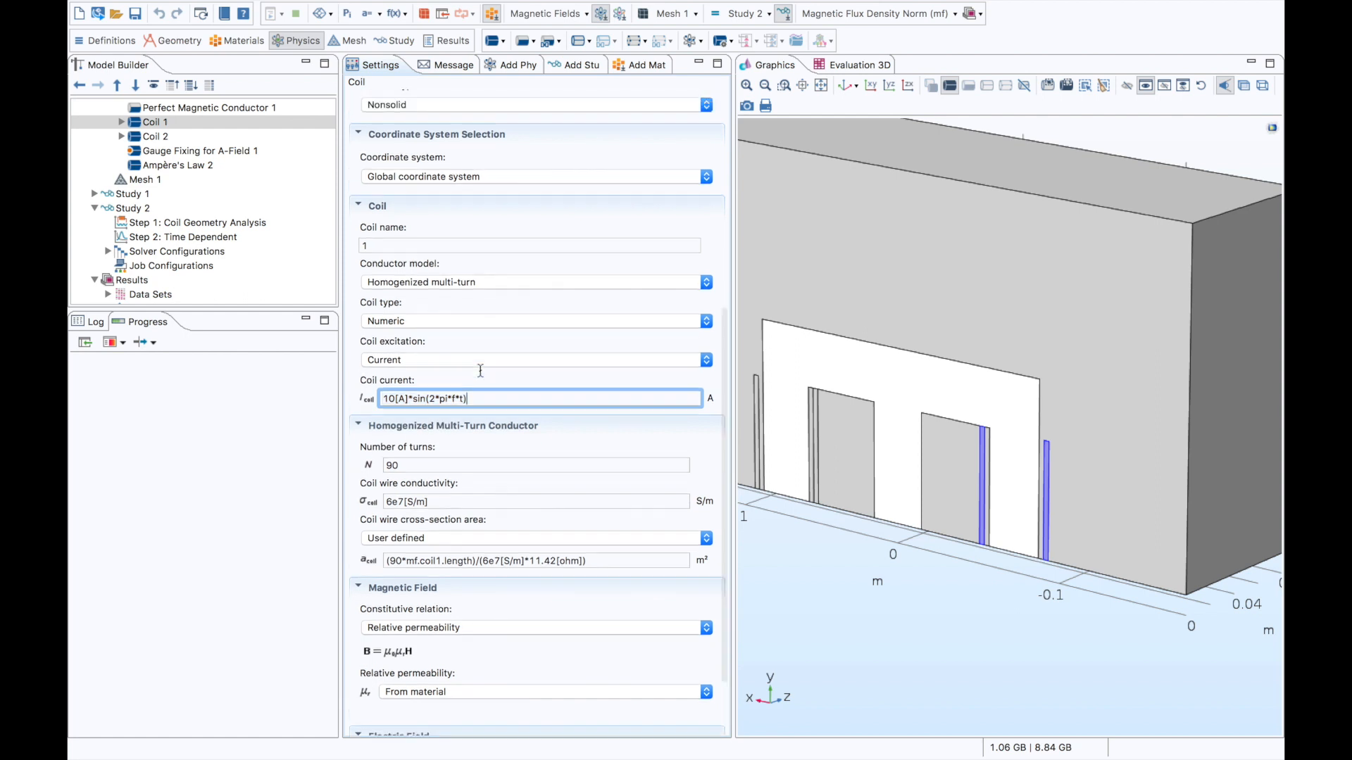
- Check the coil current expression and multi-turn conductor settings of Coil 2
left_click(156, 136)
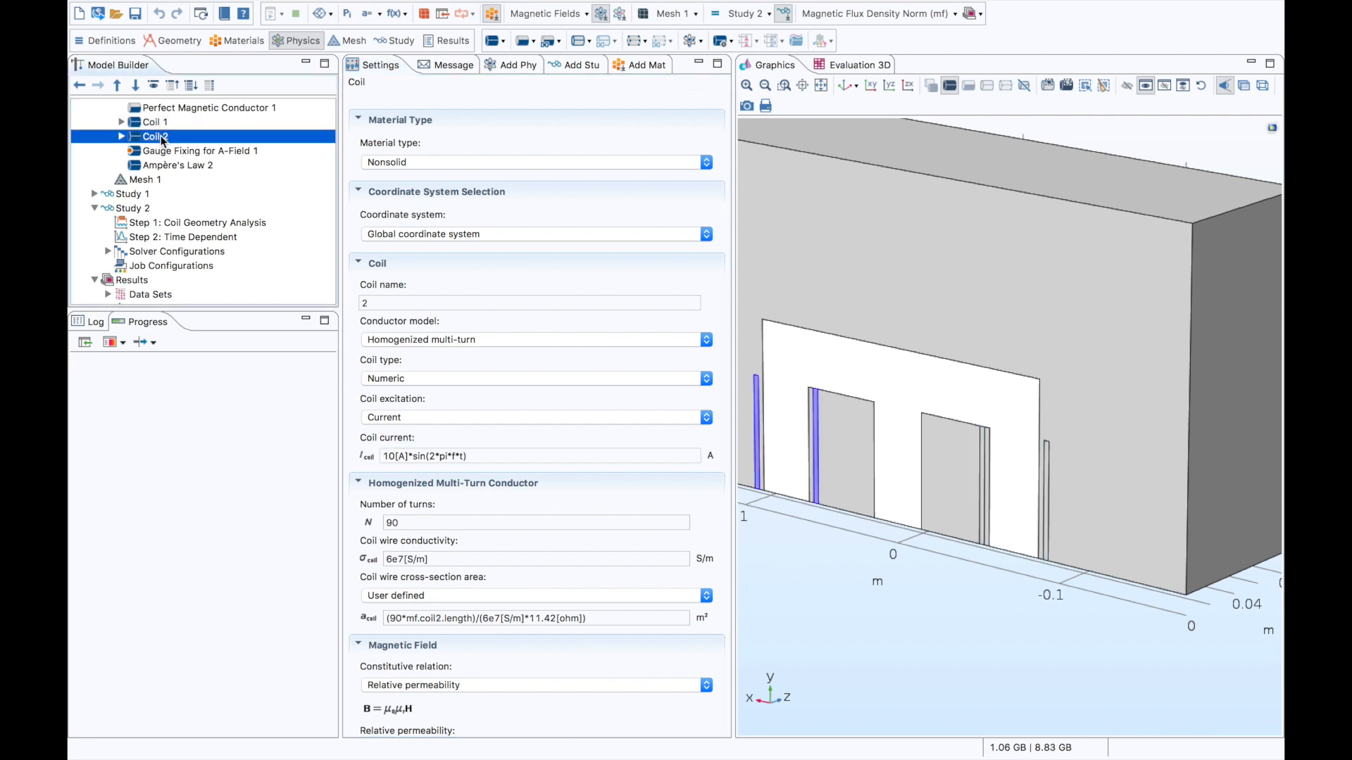
scroll(219, 276, "down", 2)
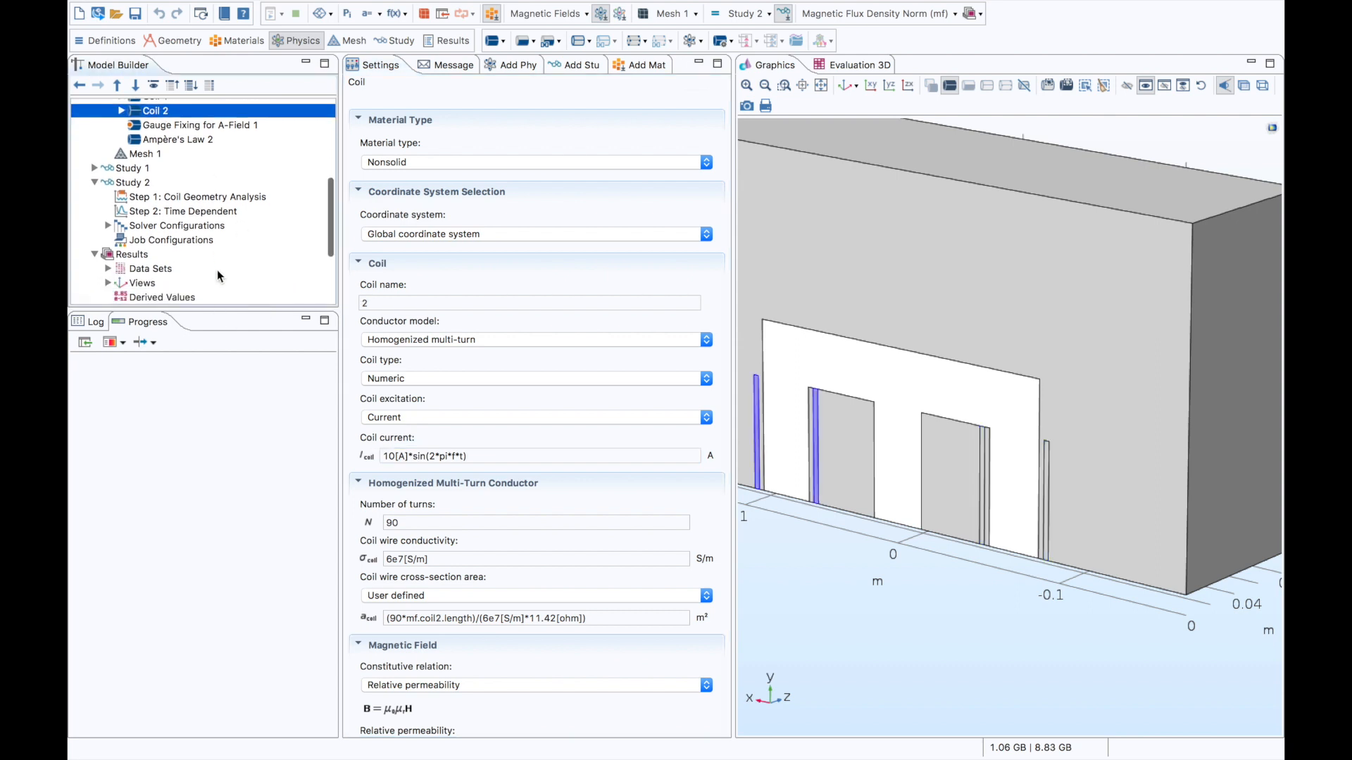
scroll(219, 276, "down", 1)
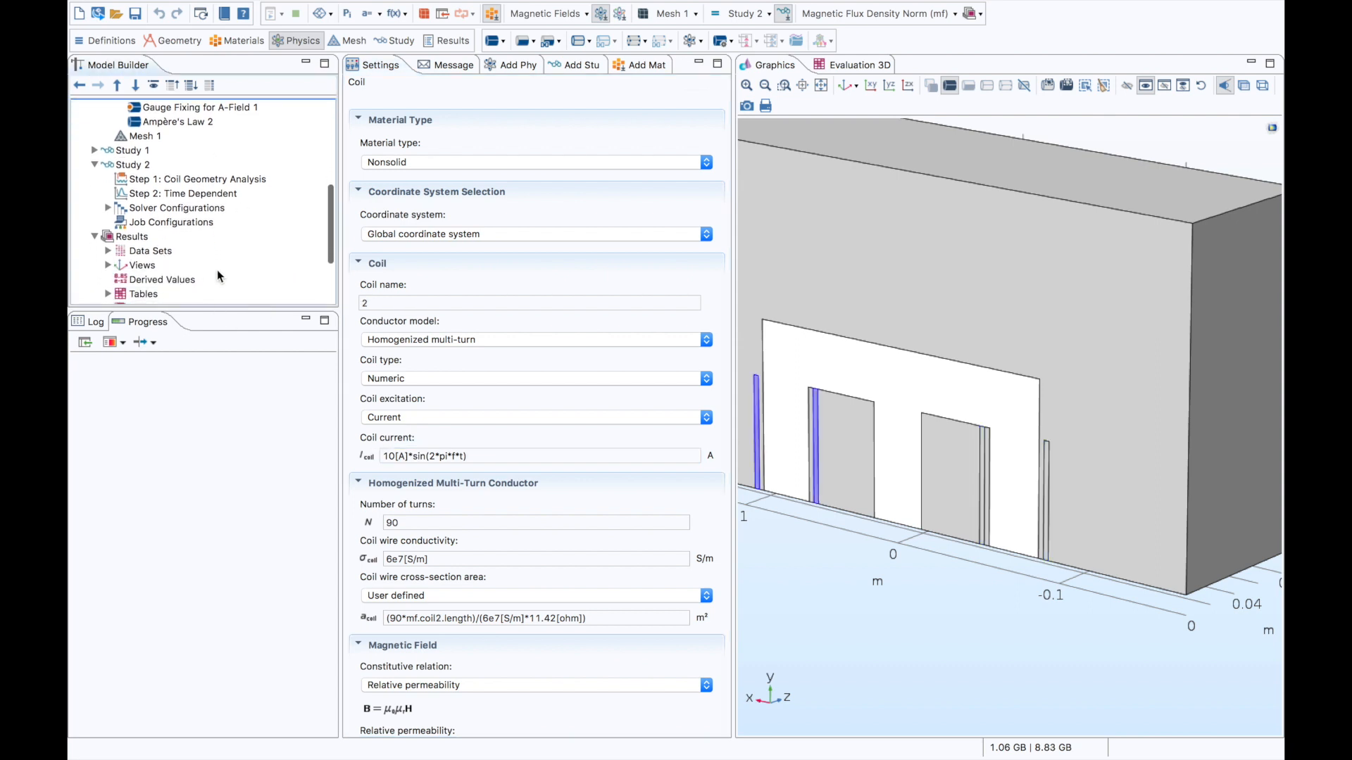
- Recheck Ampère's Law 2, then review Study 2 with its Coil Geometry Analysis and Time Dependent steps
left_click(185, 122)
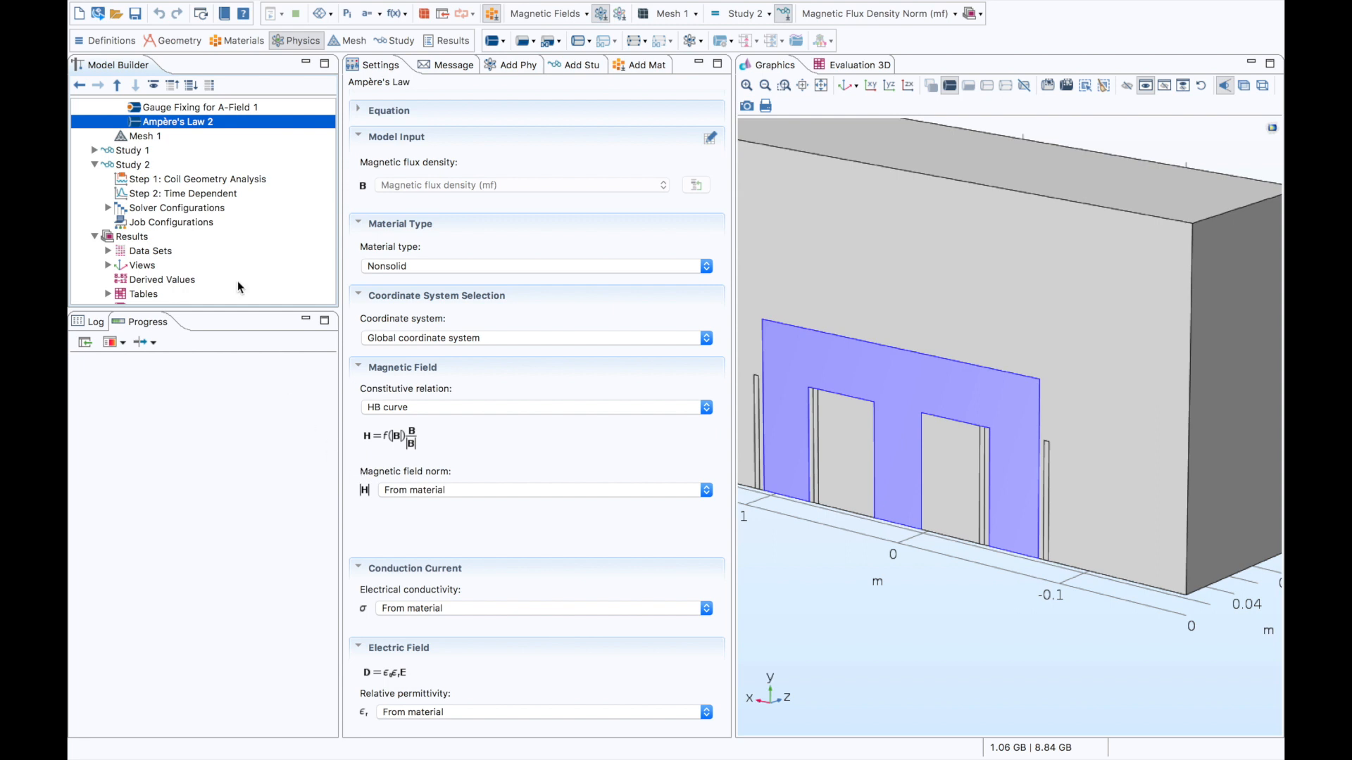
left_click(141, 164)
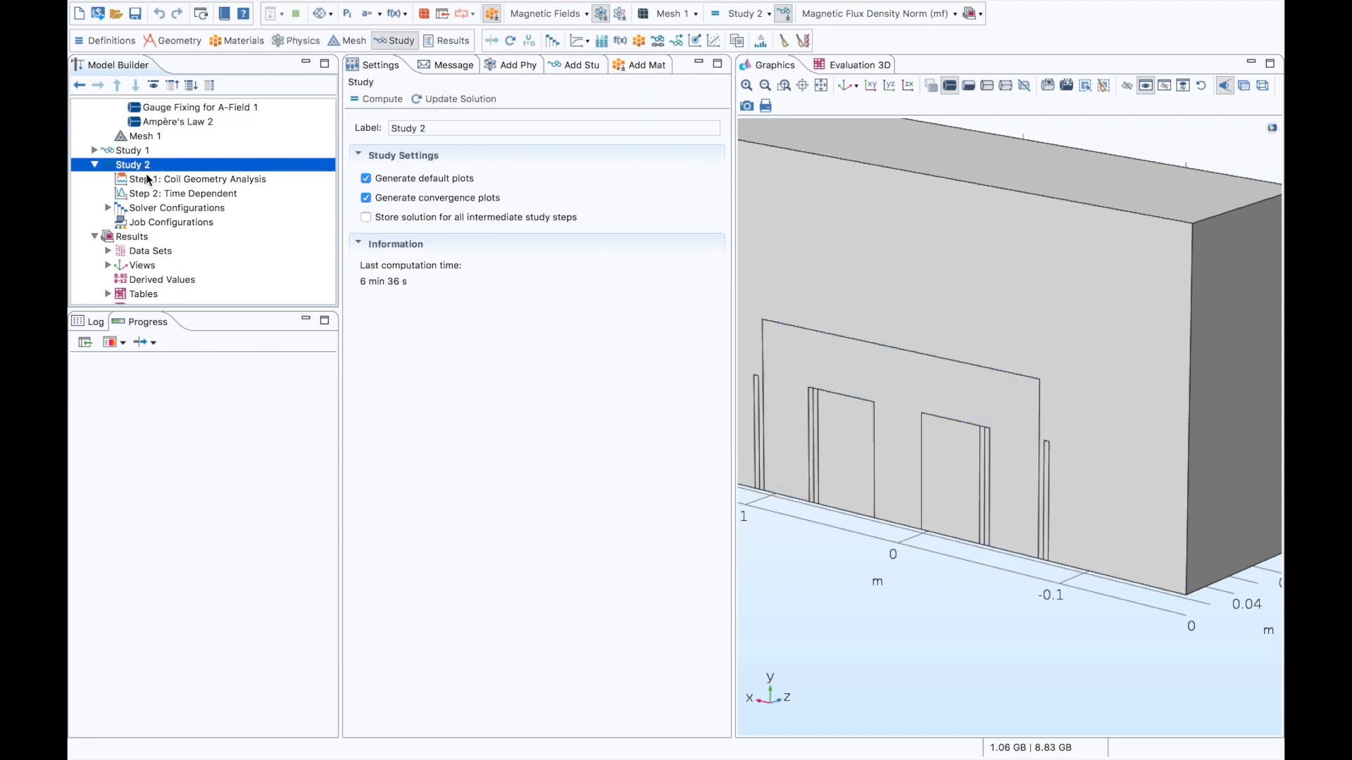
left_click(147, 180)
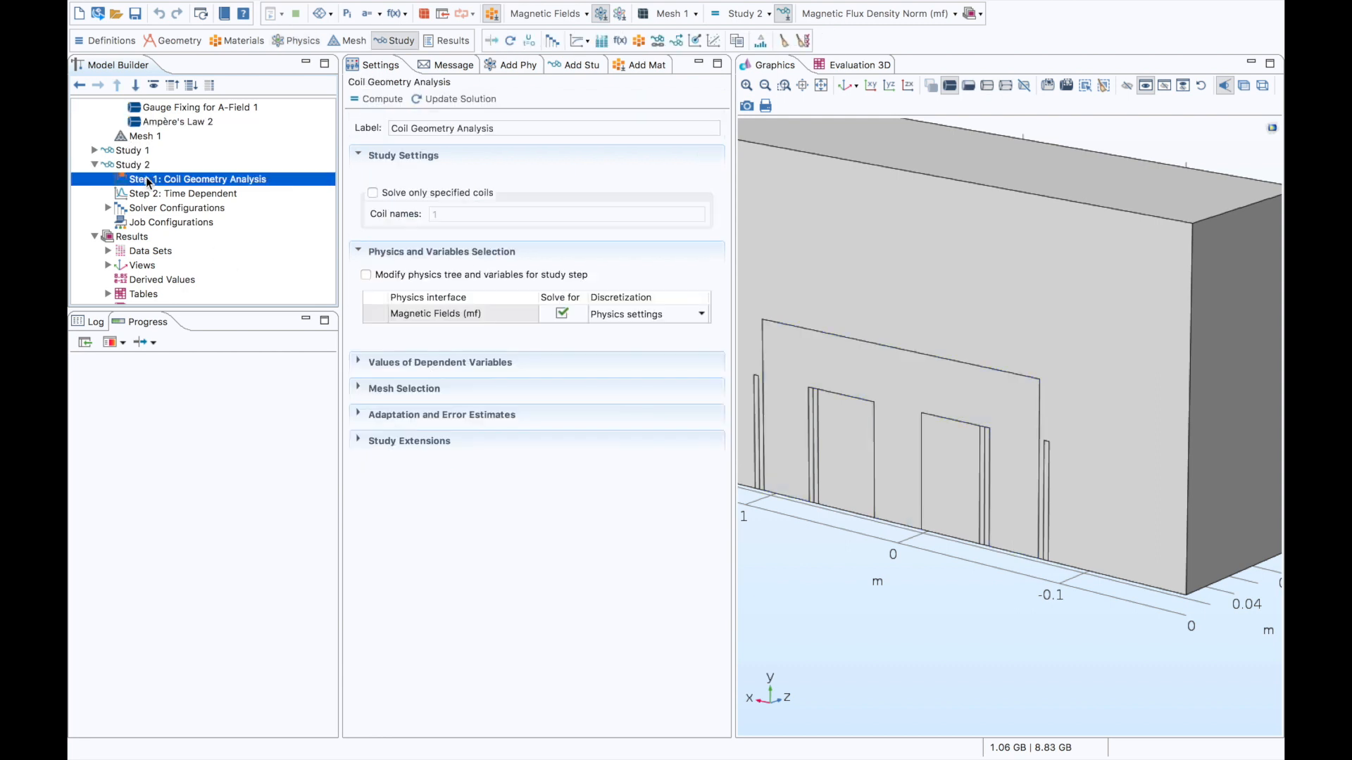
key("Down")
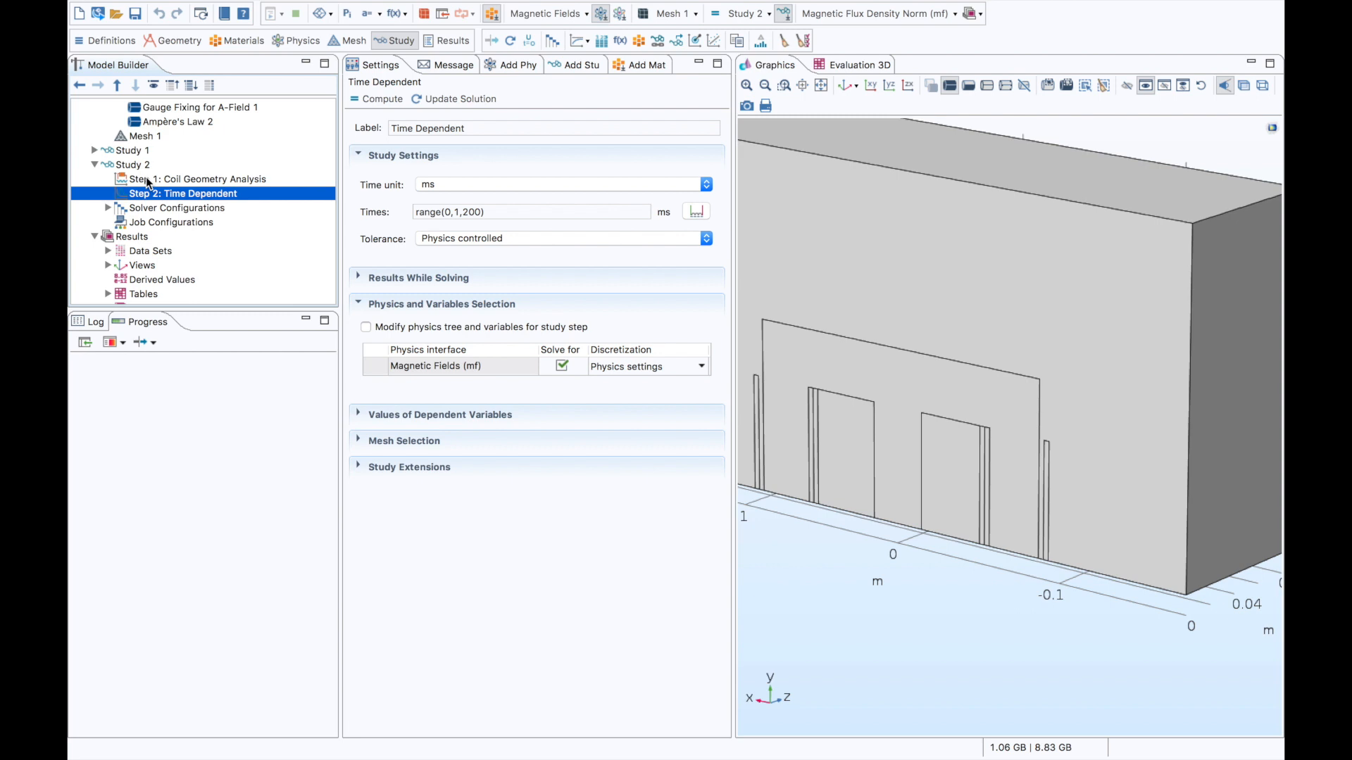
- Display the Magnetic Flux Density Norm (mf) 1 plot of Study 2 and step it back to 177 ms
scroll(128, 227, "down", 5)
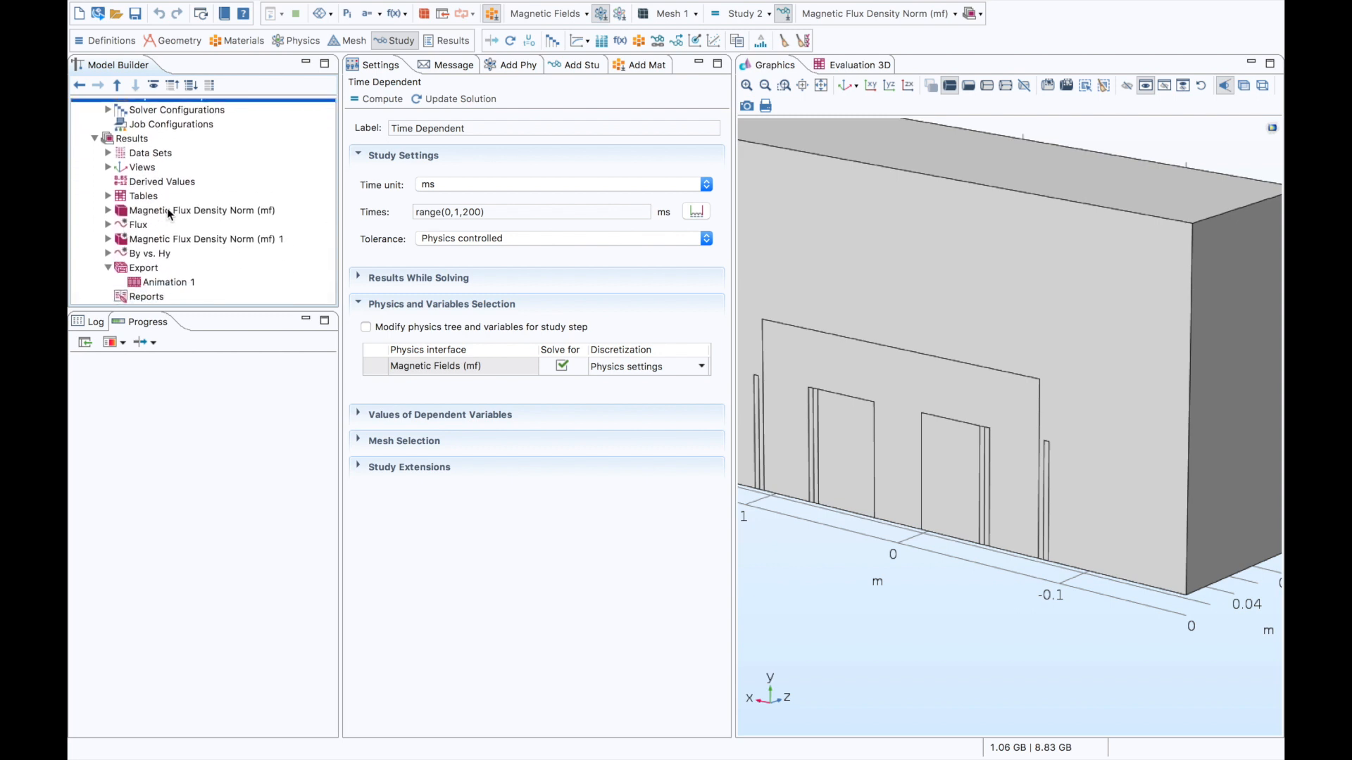
left_click(197, 239)
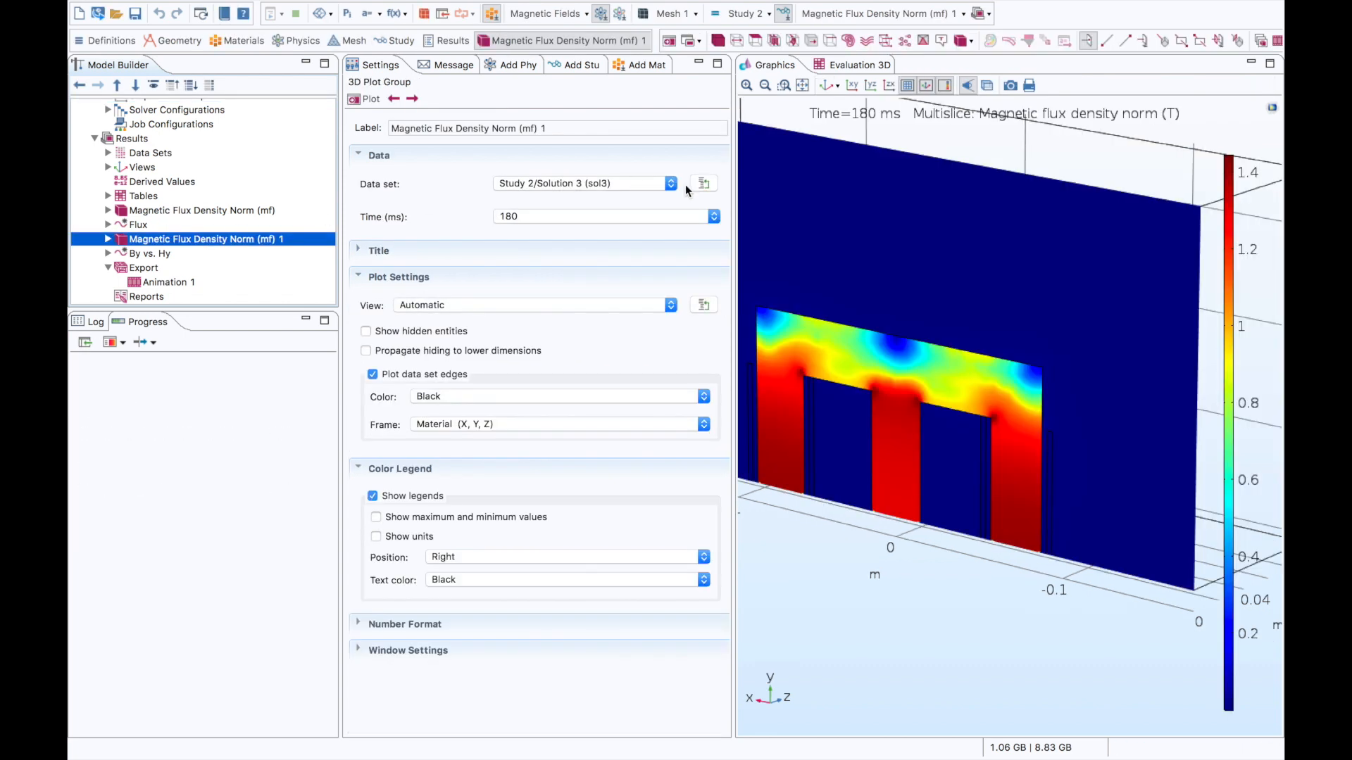
mouse_move(871, 140)
left_mouse_down()
mouse_move(864, 121)
mouse_move(869, 133)
left_mouse_up()
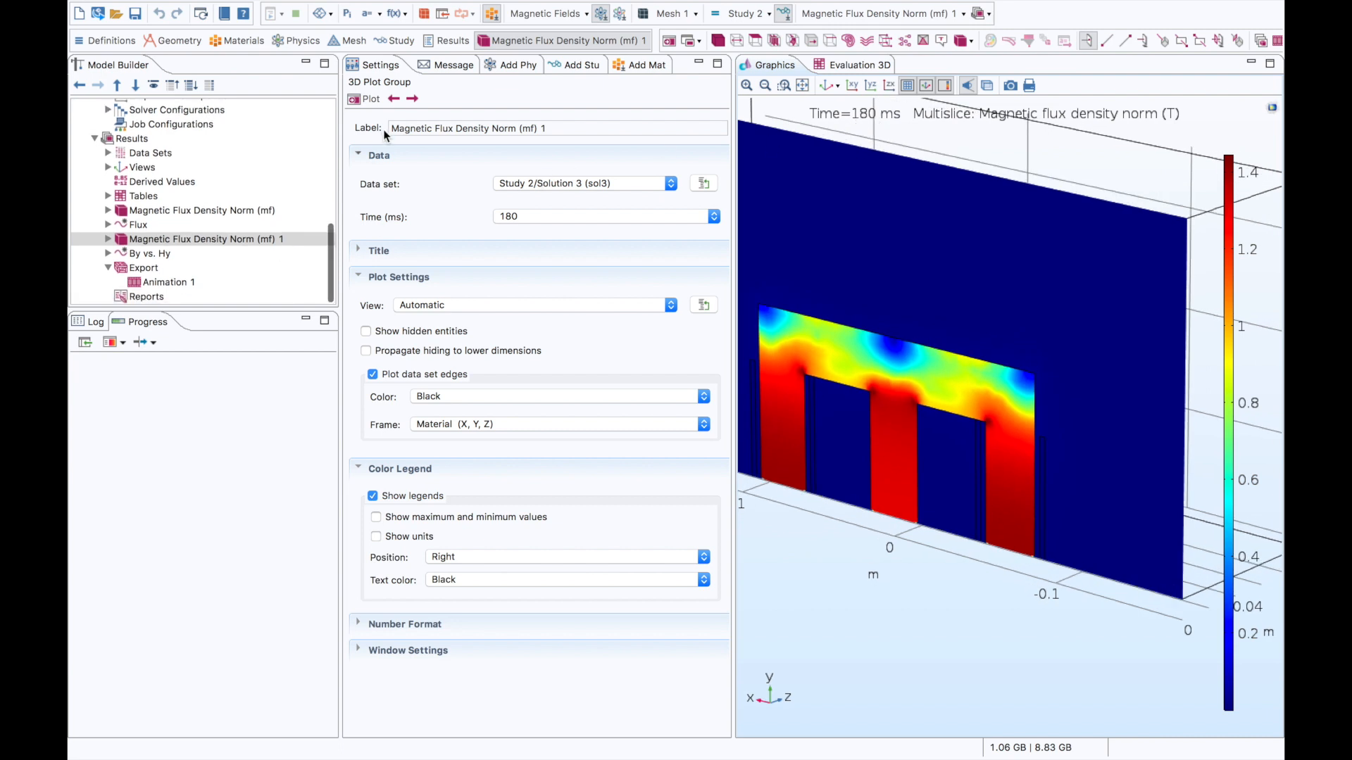
left_click(394, 100)
left_click(394, 99)
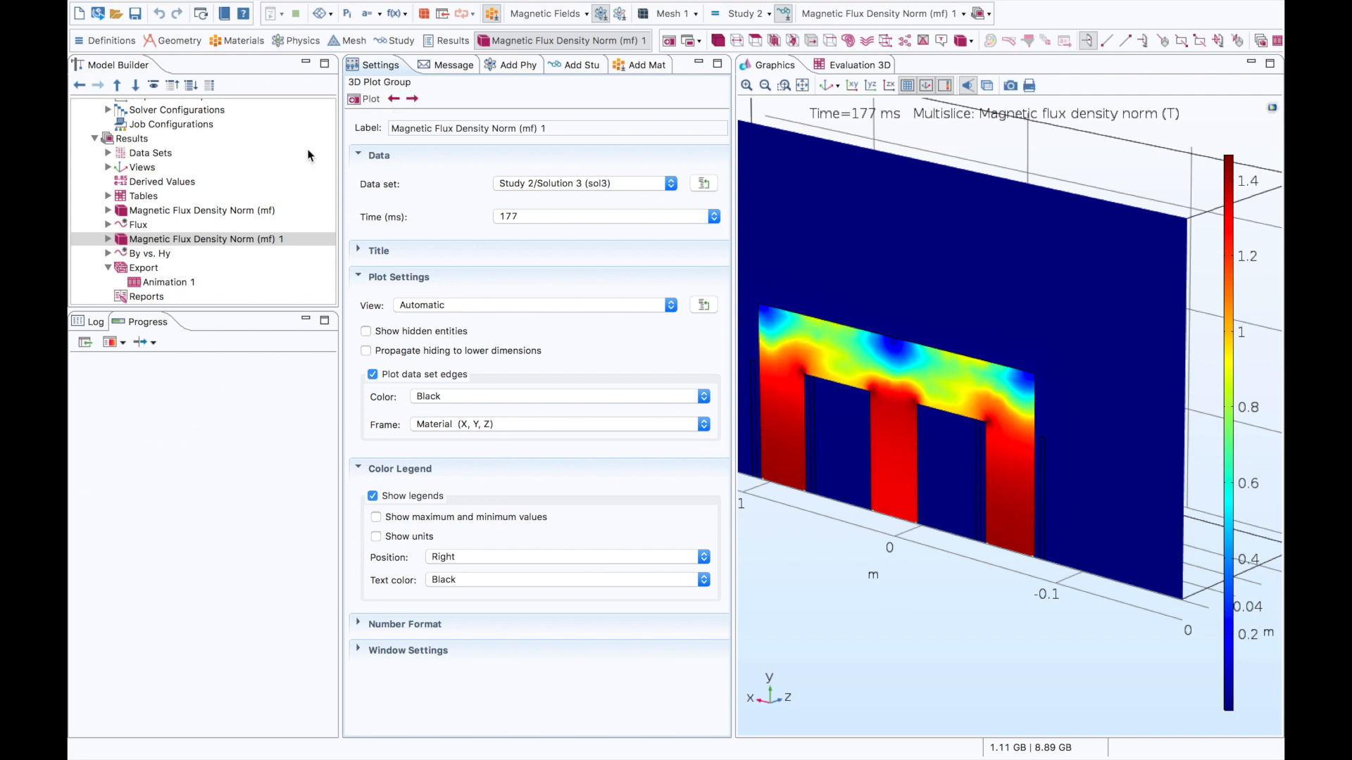
- Display the Flux plot and enlarge its graphics area to compare the two flux density curves
left_click(132, 229)
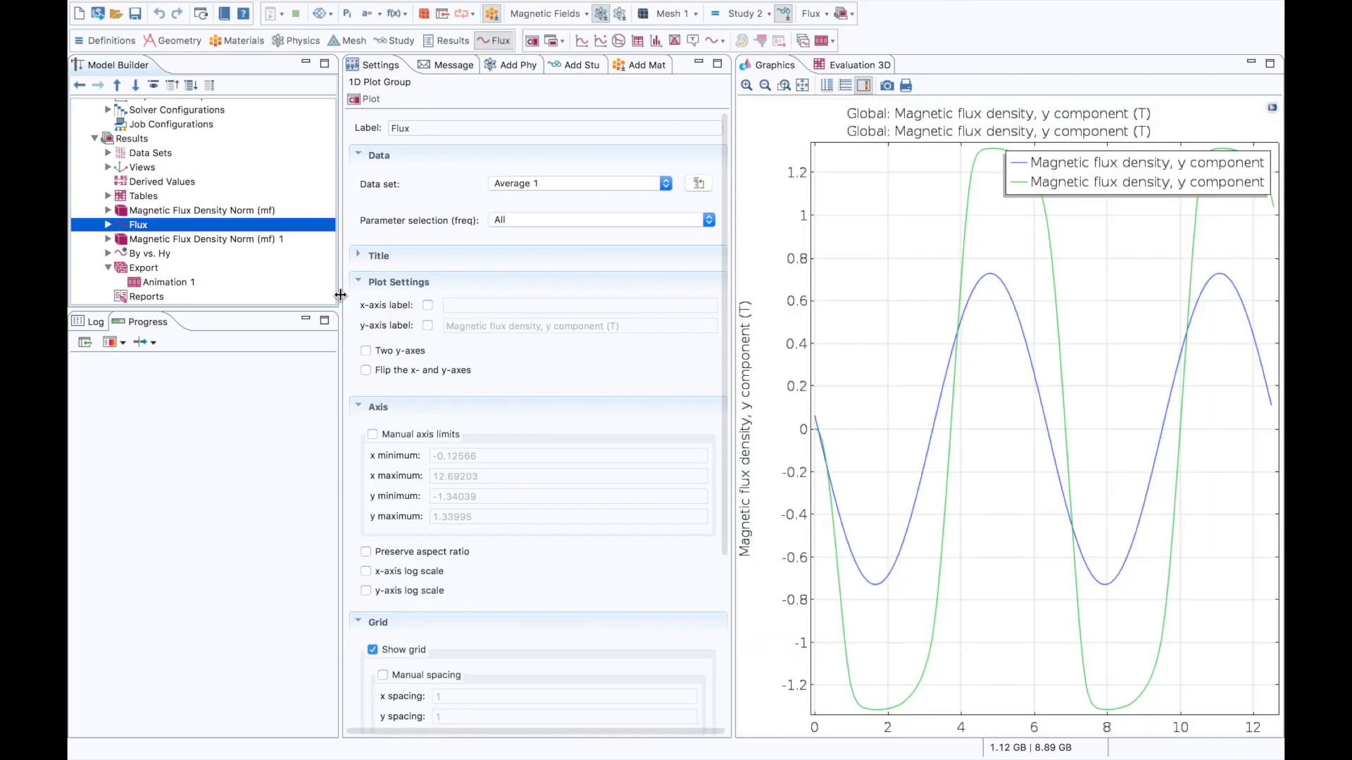
left_click_drag(339, 294, 299, 295)
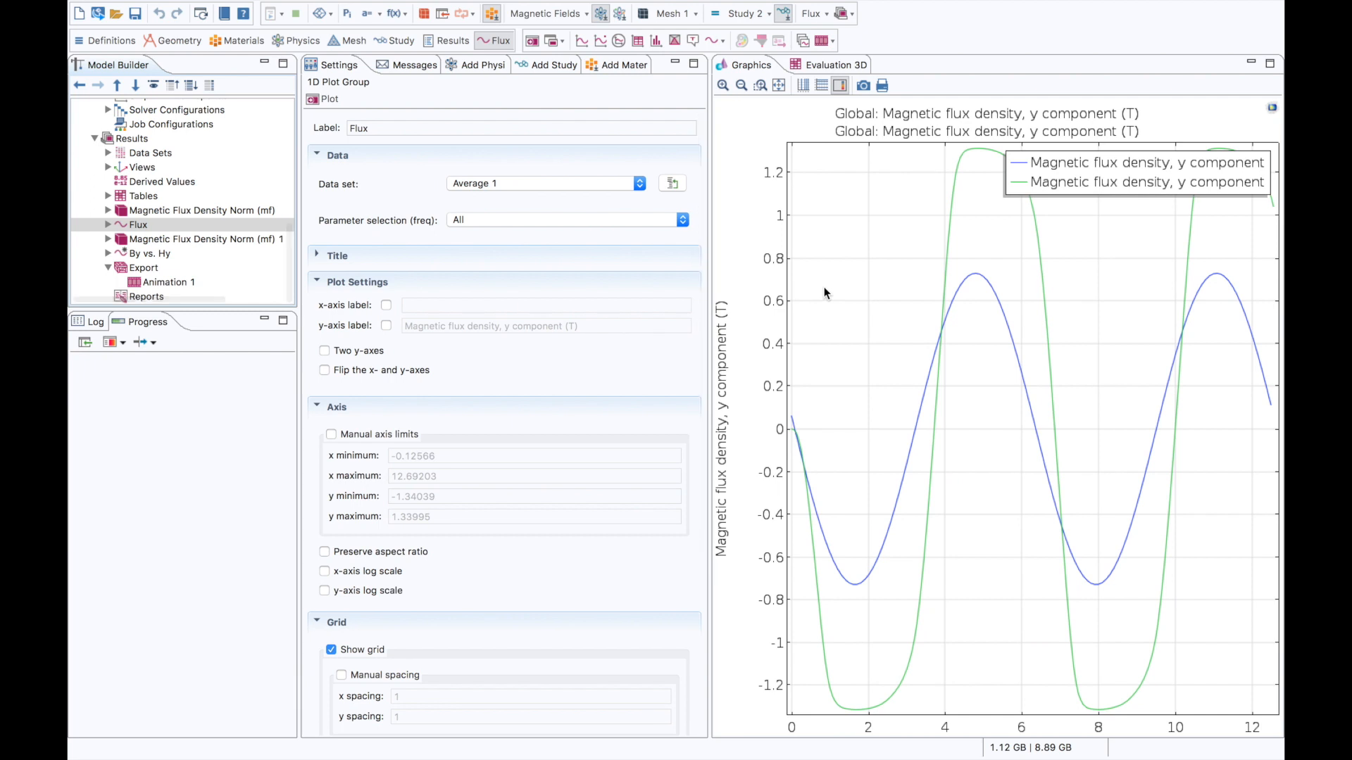
left_click_drag(709, 263, 694, 266)
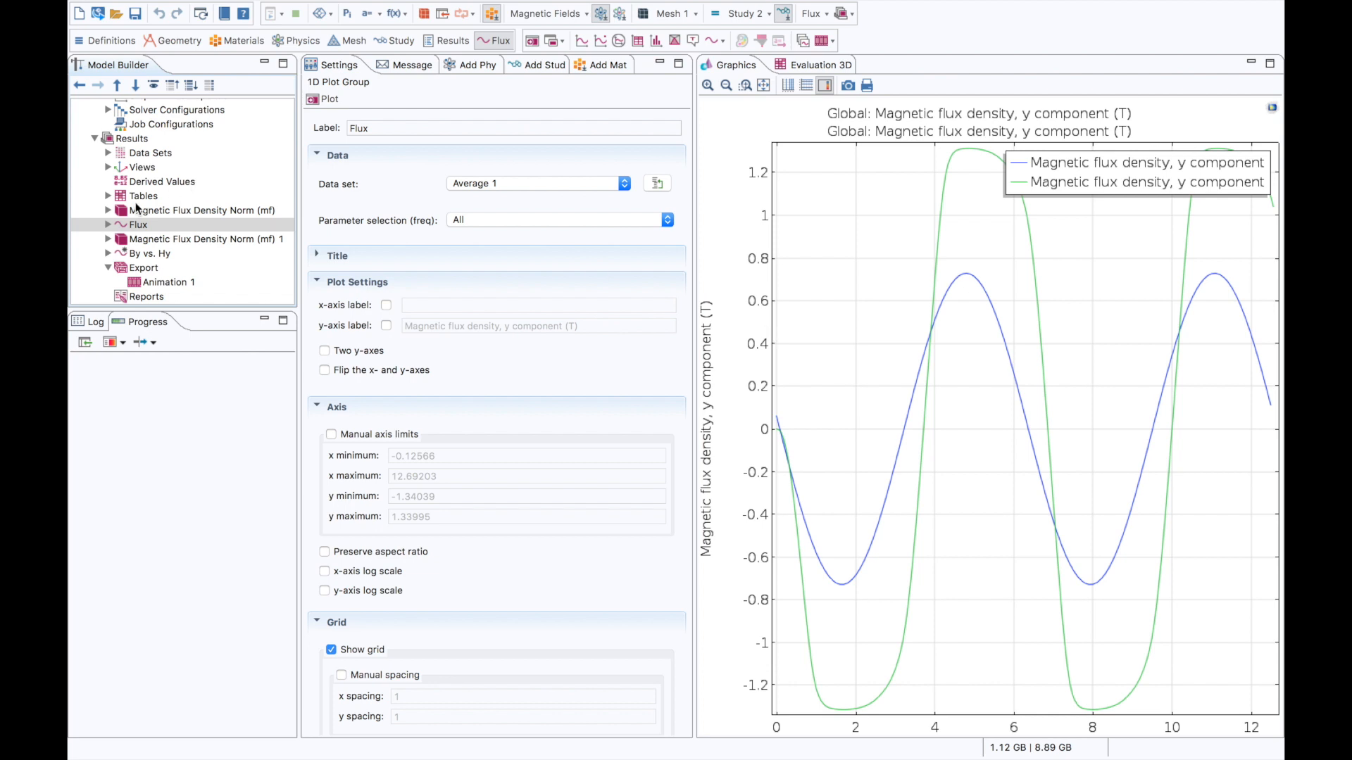
- Expand the Flux plot group, review the expression and phase settings of Global 1, and open Global 2
left_click(108, 225)
left_click(159, 243)
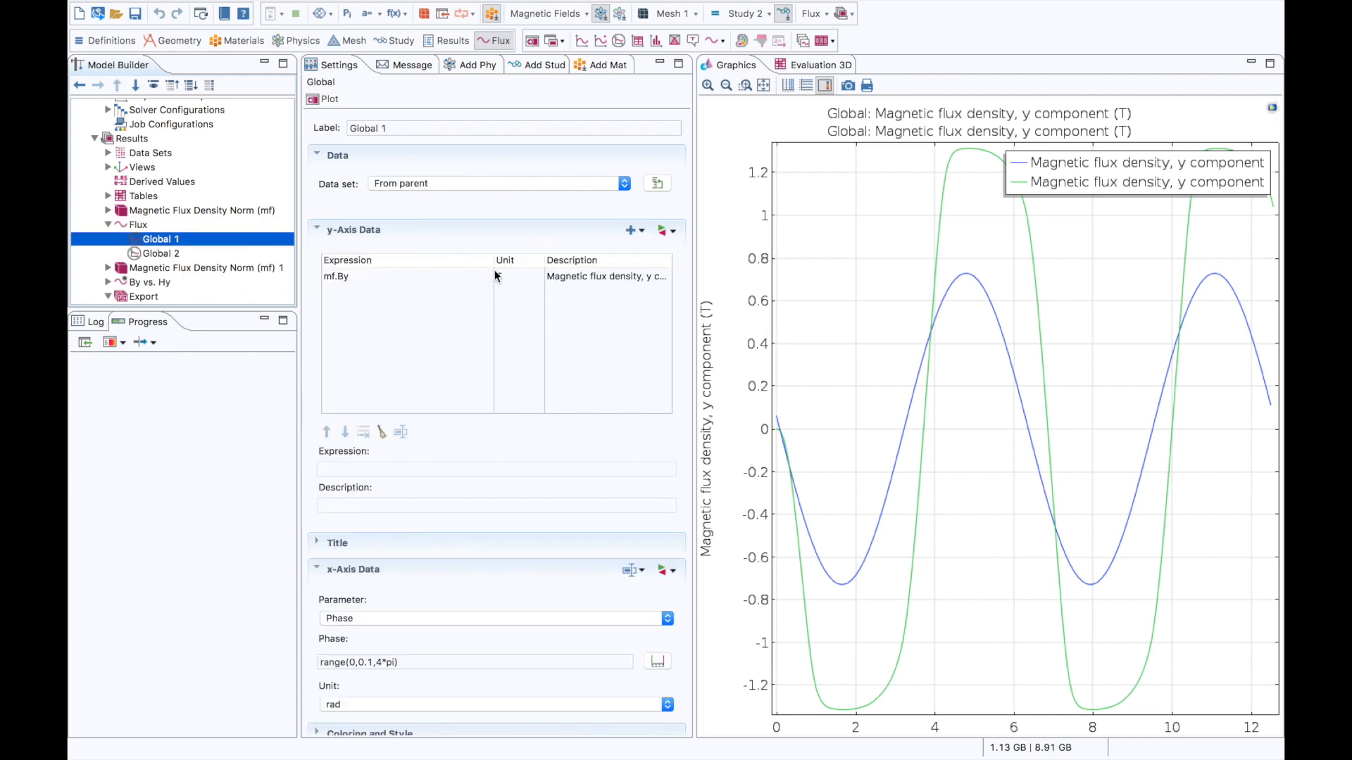
left_click_drag(493, 262, 459, 264)
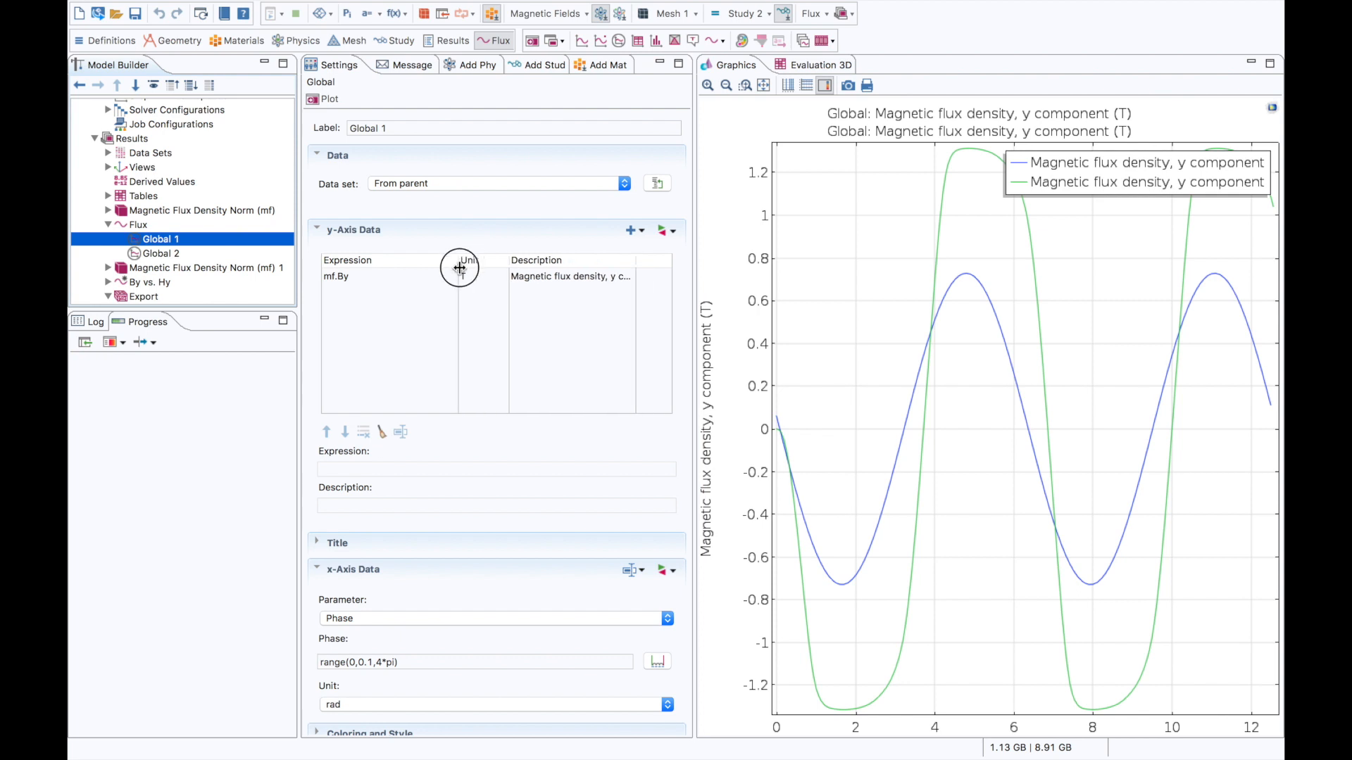
left_click(160, 253)
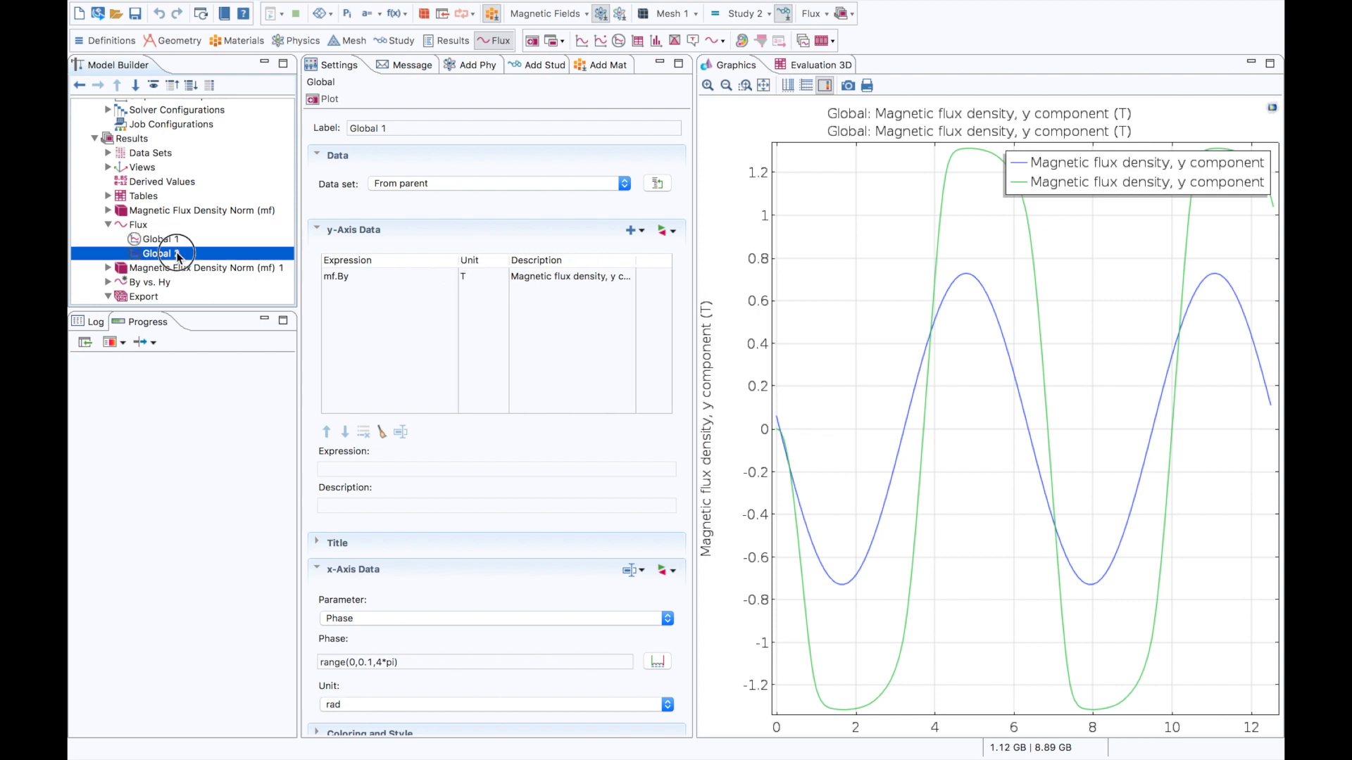
- Collapse the Flux plot group and add a new 1D plot group to the results
scroll(176, 256, "down", 1)
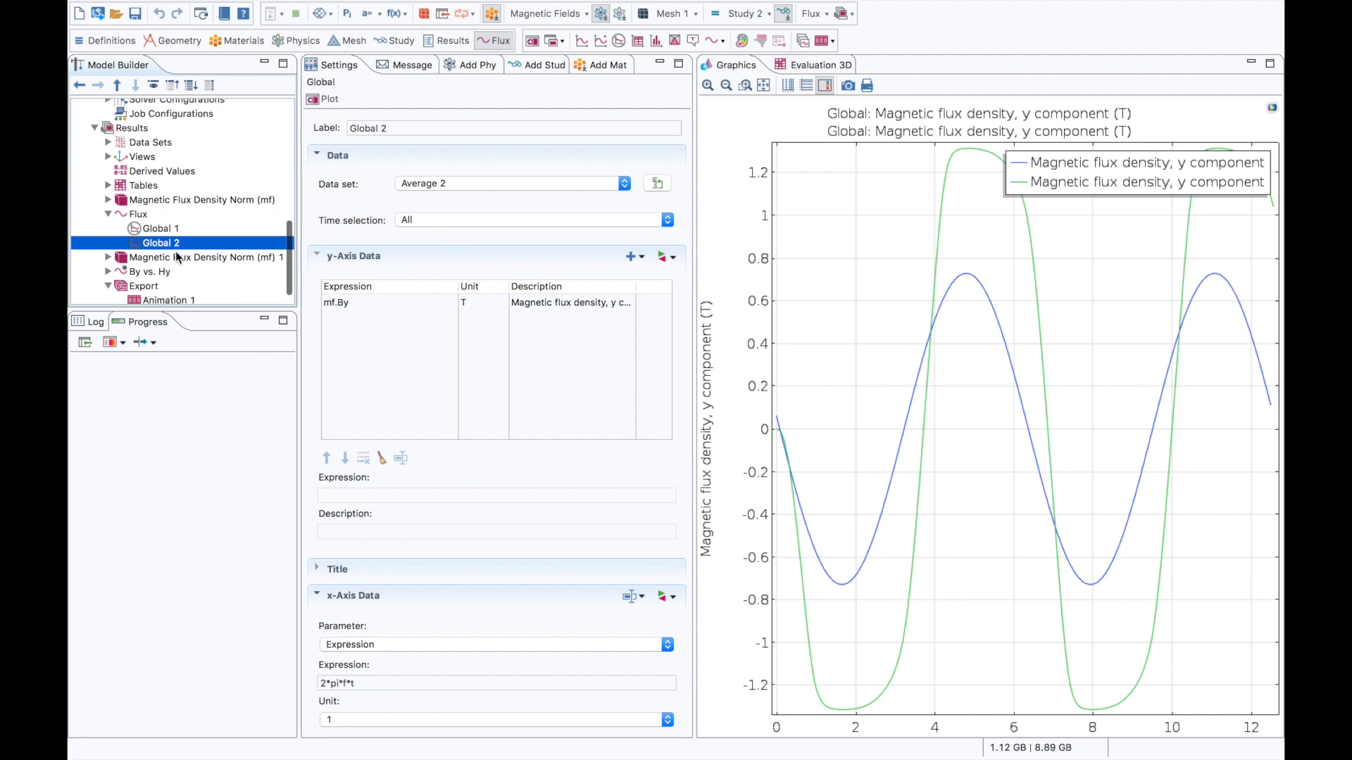
left_click(139, 215)
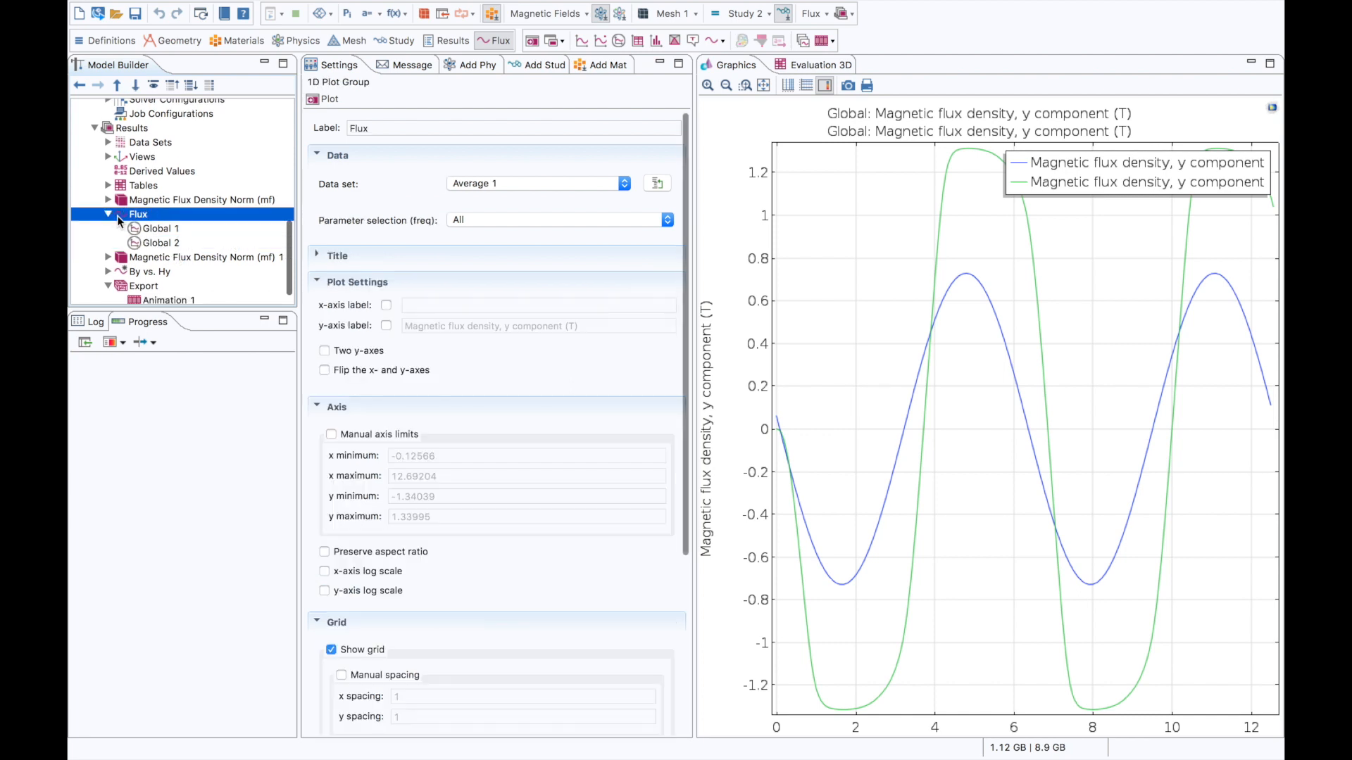
left_click(108, 214)
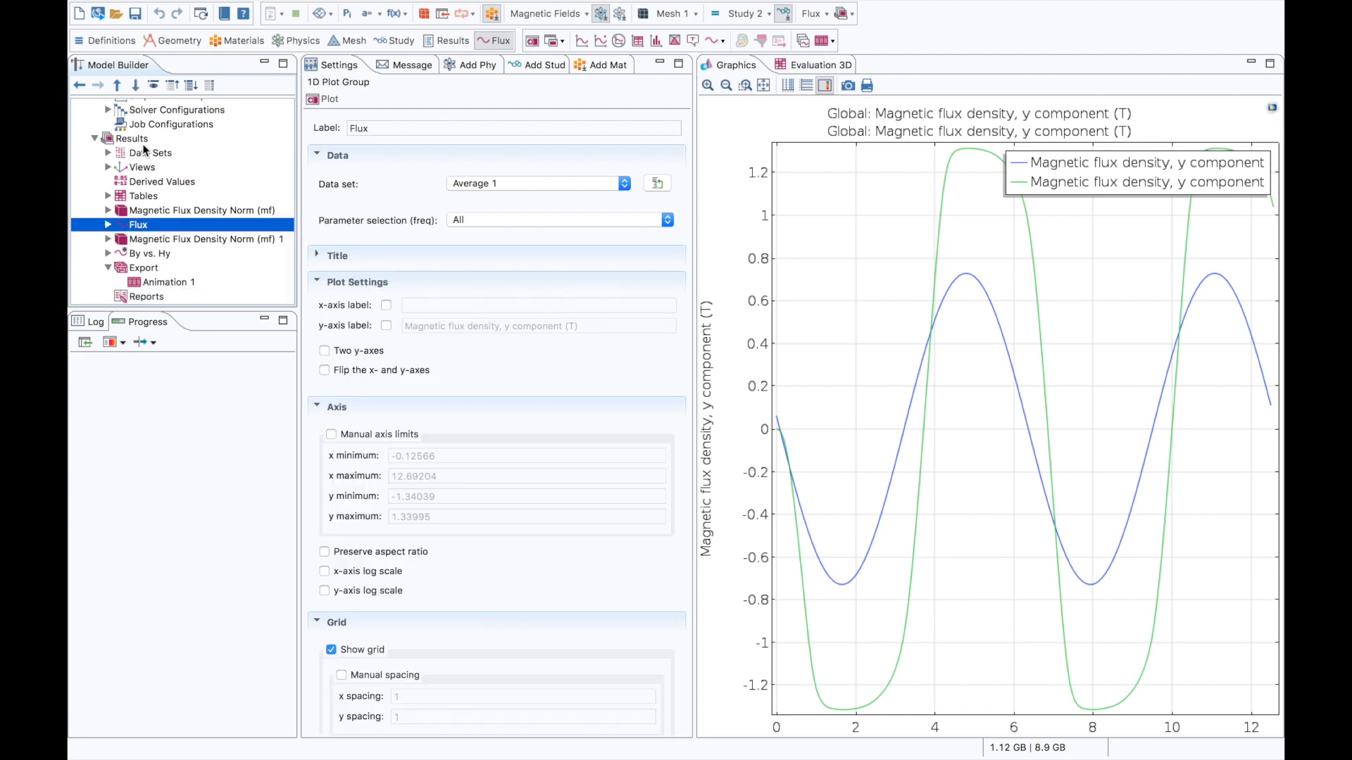
right_click(141, 140)
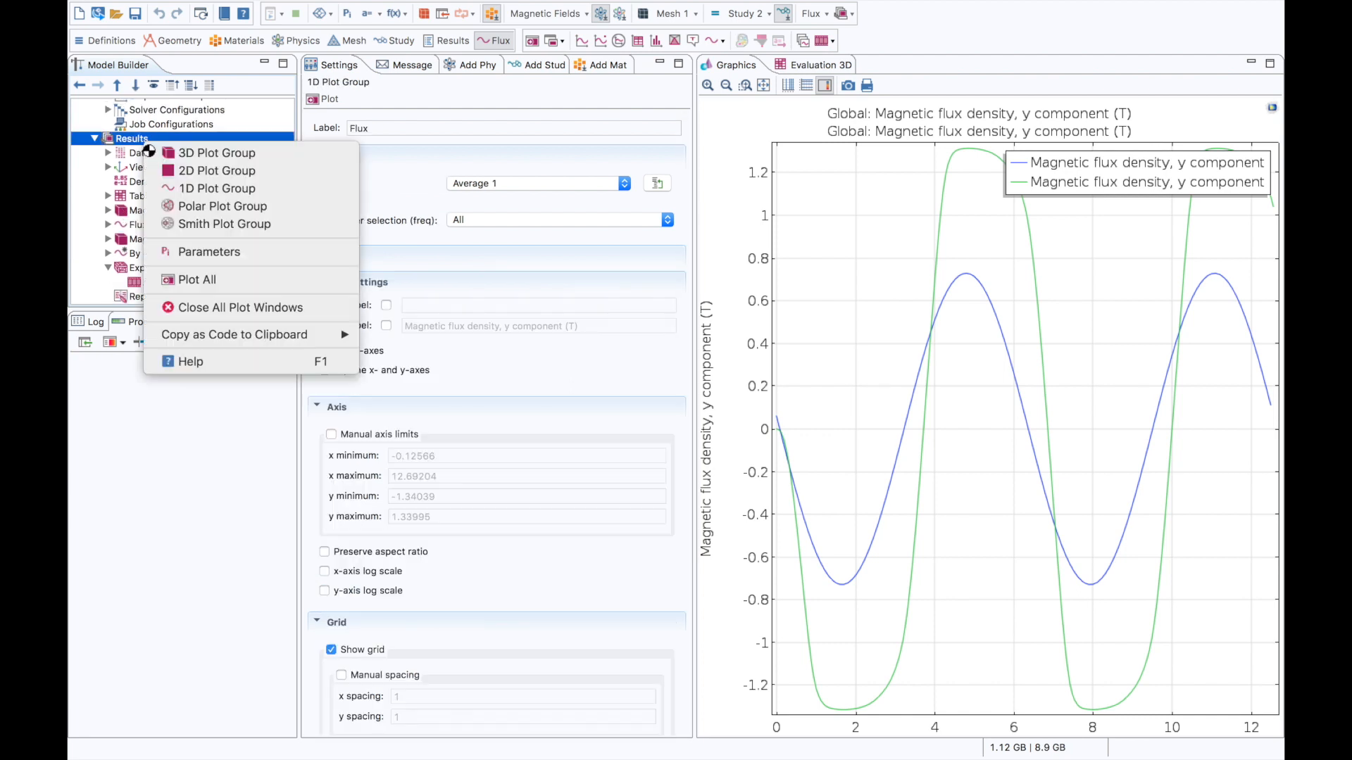
left_click(268, 192)
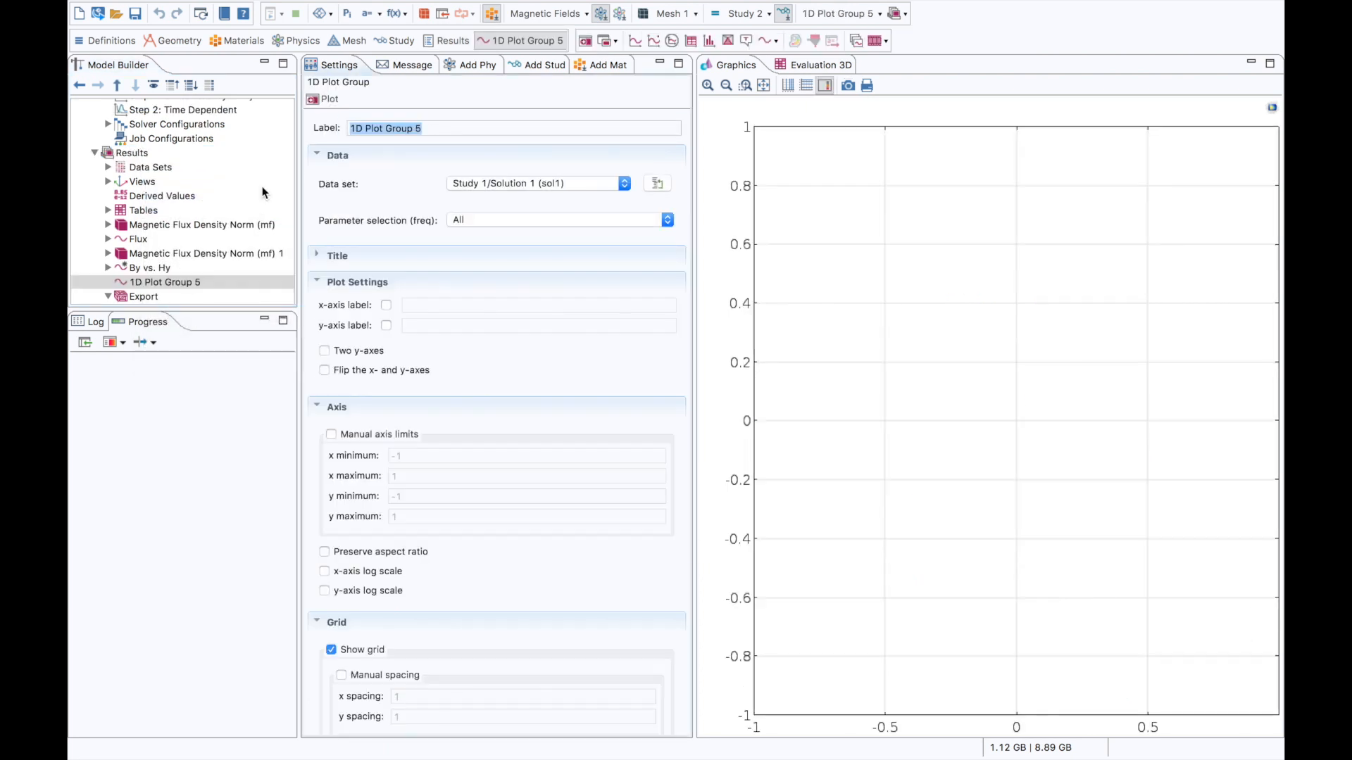
- Expand the data sets and inspect which boundary the Average 1 data set uses, viewing the model from underneath
left_click(108, 167)
left_click(164, 211)
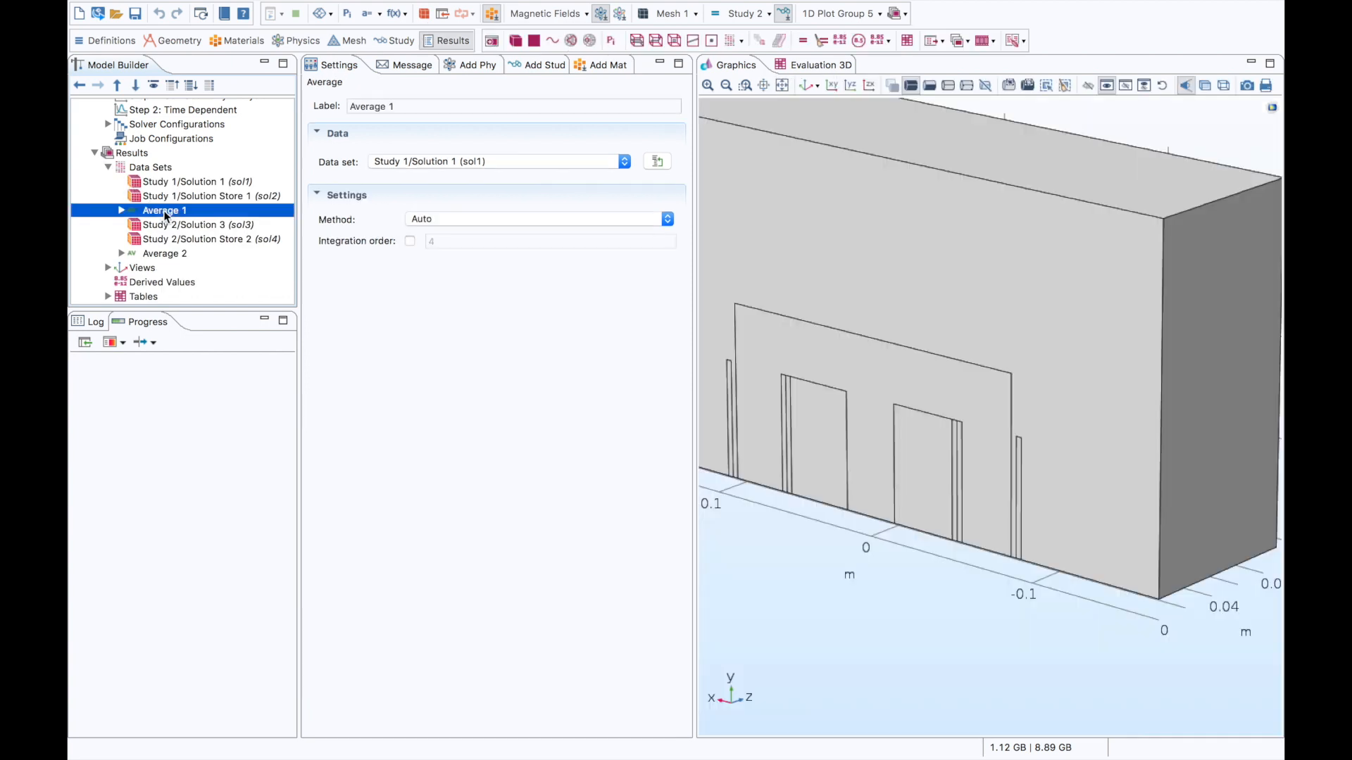
left_click(121, 211)
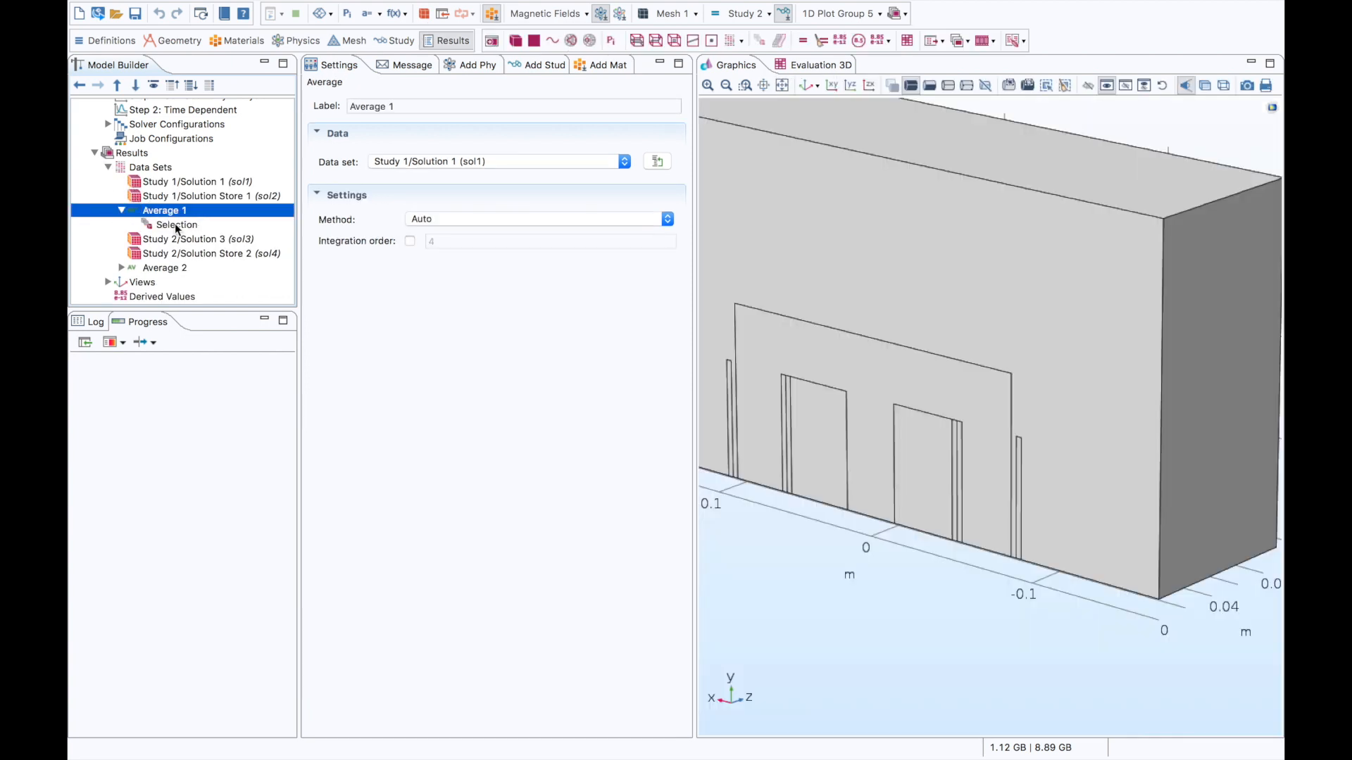
left_click(176, 225)
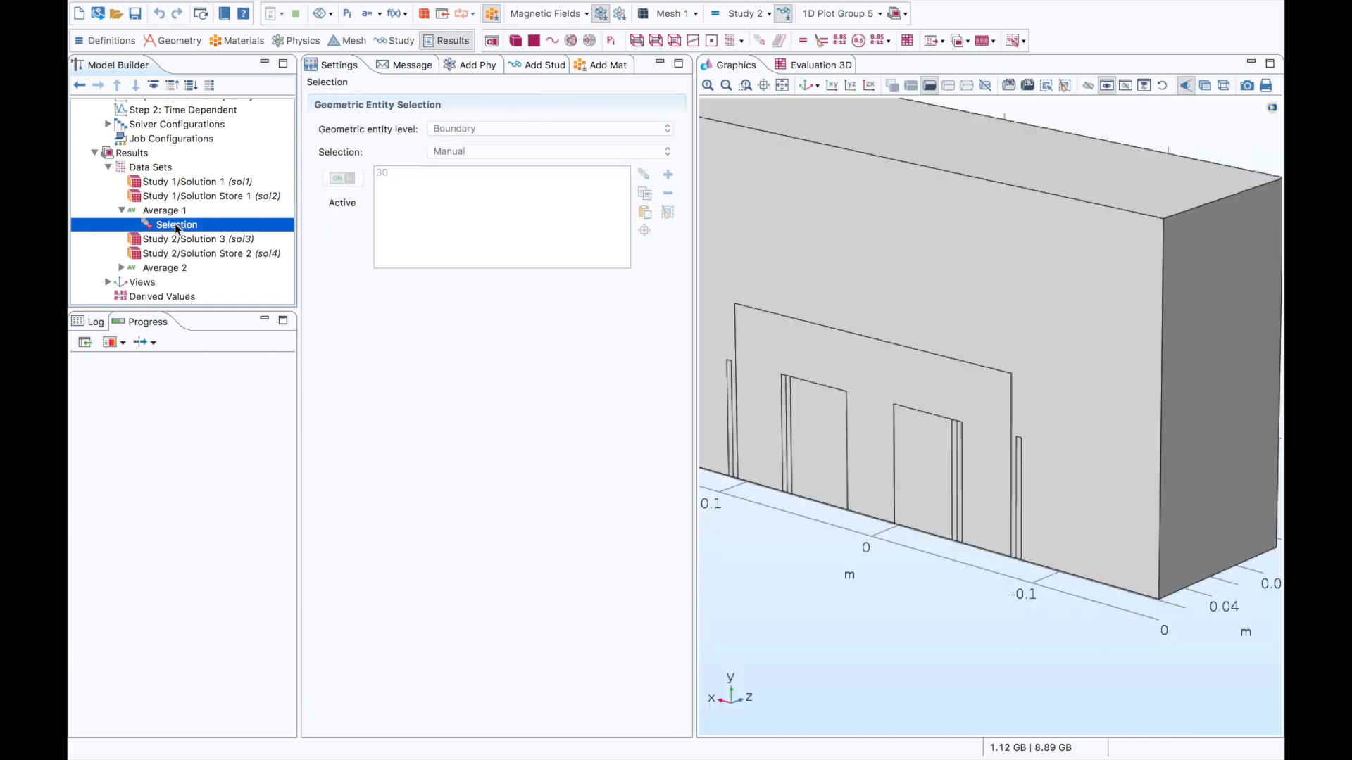
left_click(158, 210)
left_click_drag(732, 451, 728, 387)
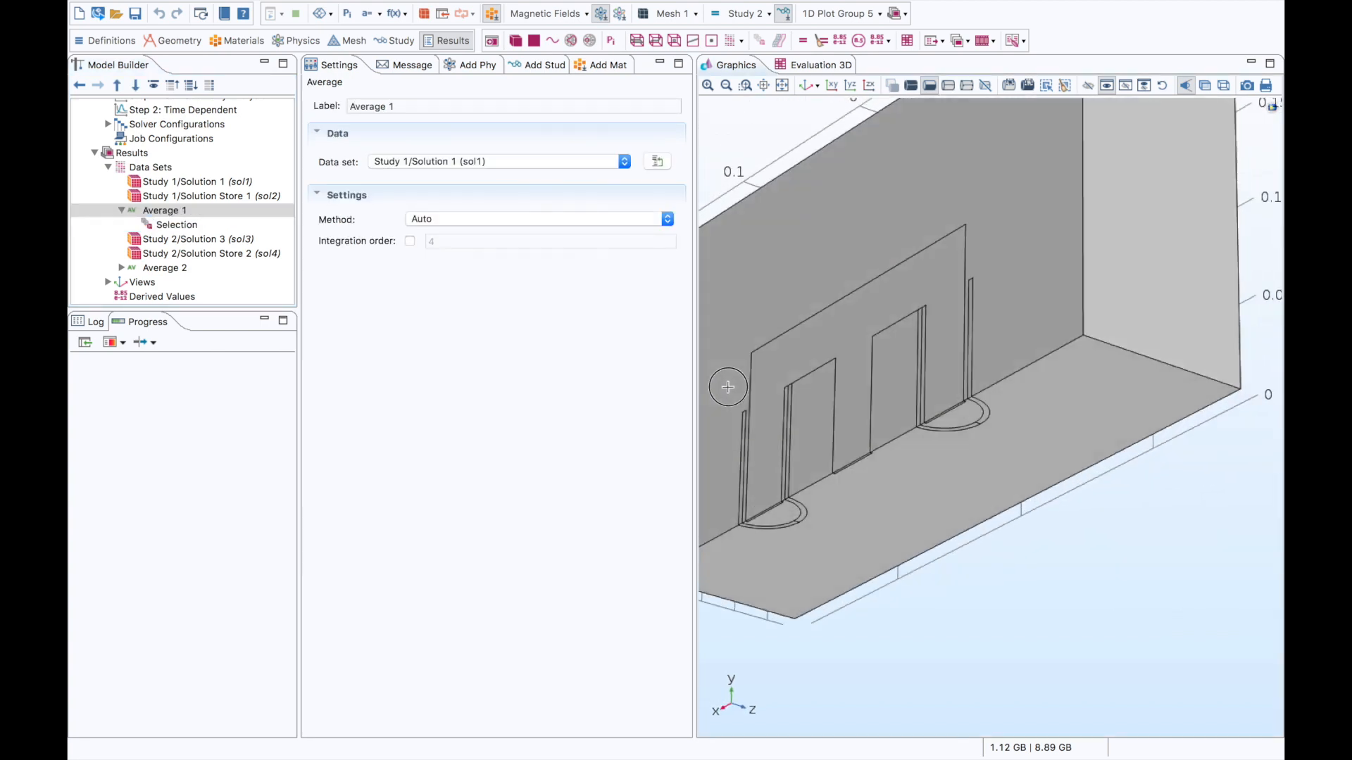
left_click(199, 224)
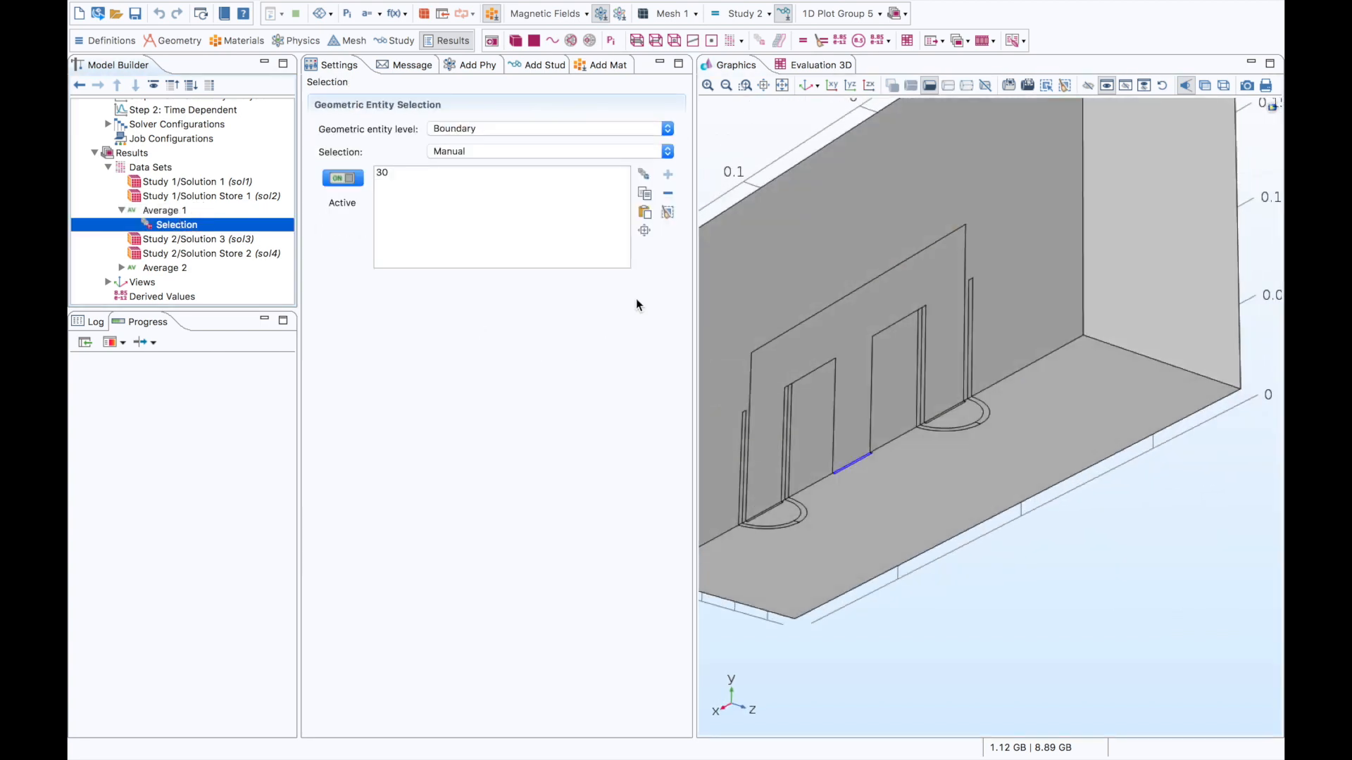
left_click_drag(796, 302, 775, 270)
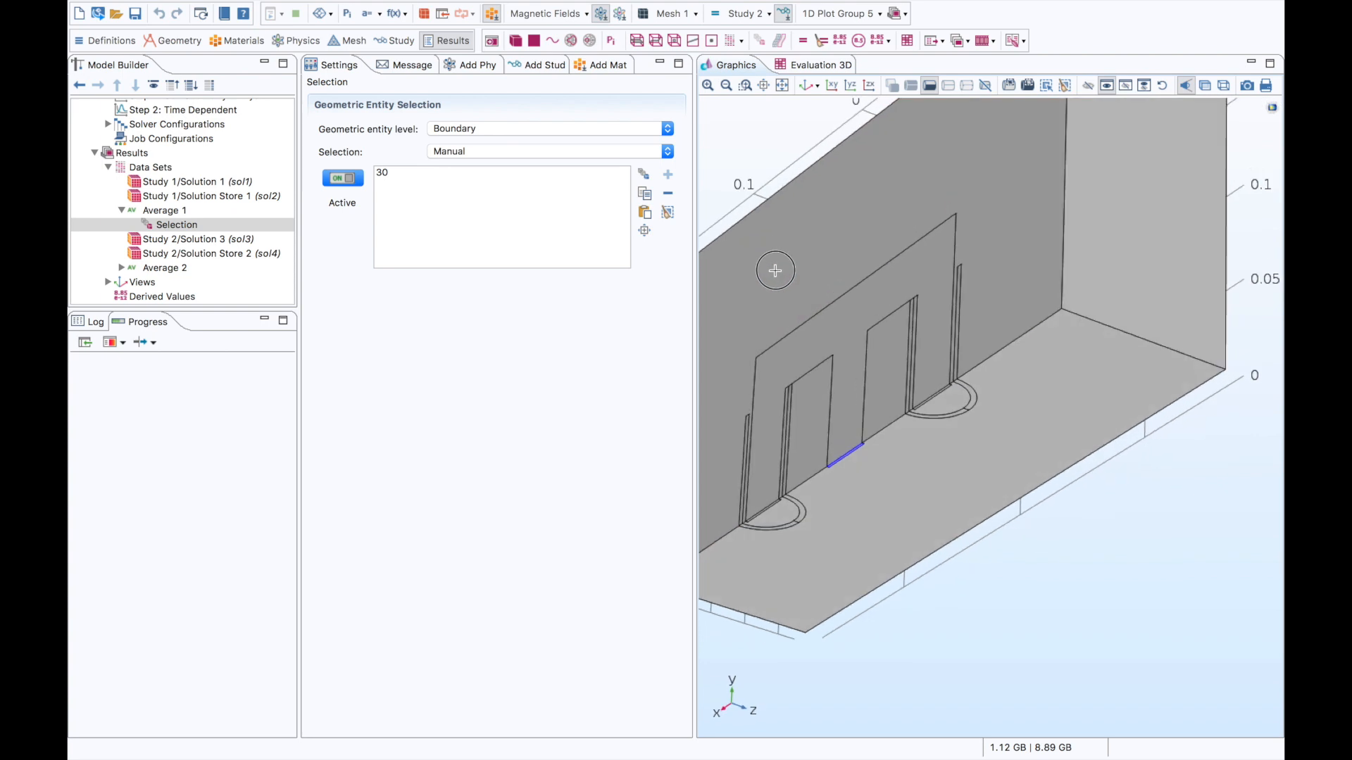
- Examine the averaged boundary at the base of the core's centre leg up close, restore the full model view, and collapse Average 1
left_click(745, 85)
left_click_drag(810, 426, 907, 507)
left_click(885, 438)
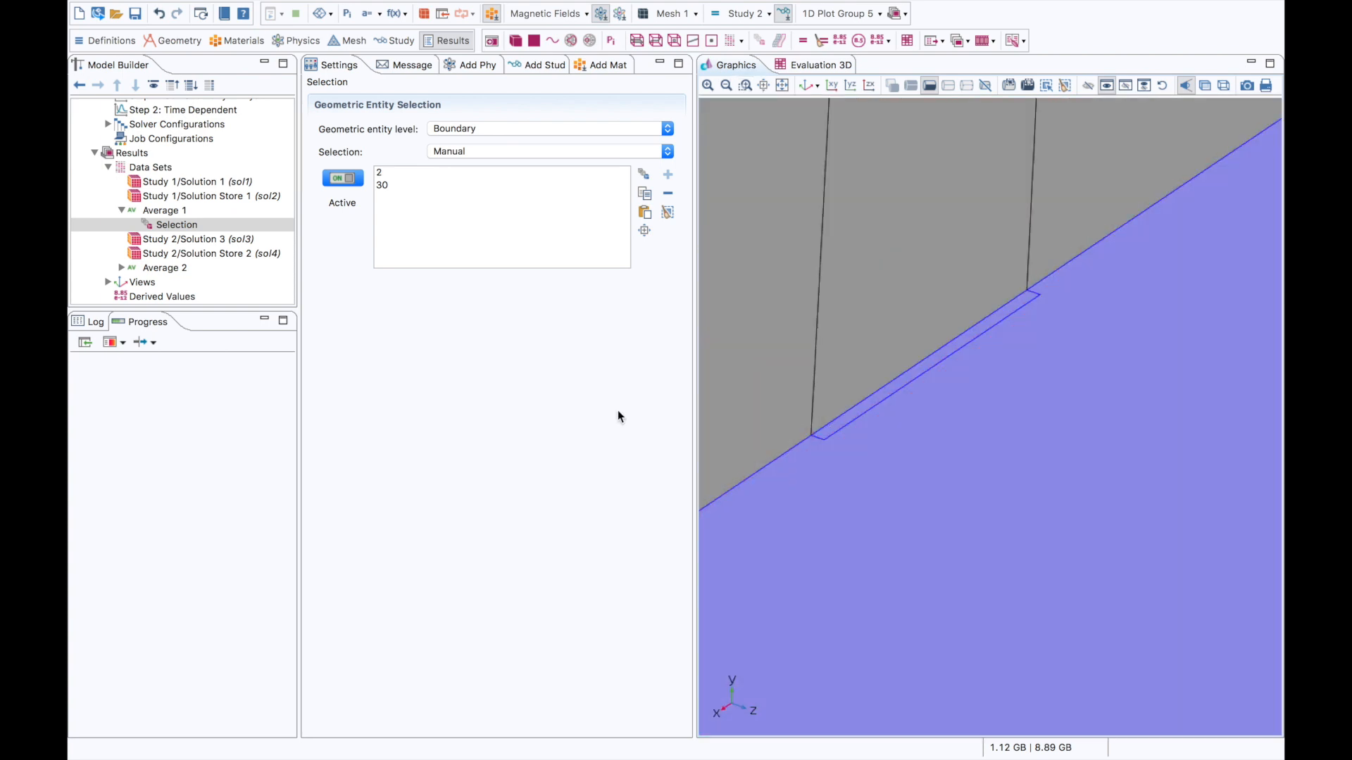
left_click(838, 492)
mouse_move(725, 331)
left_mouse_down()
mouse_move(746, 344)
mouse_move(724, 331)
mouse_move(737, 321)
left_mouse_up()
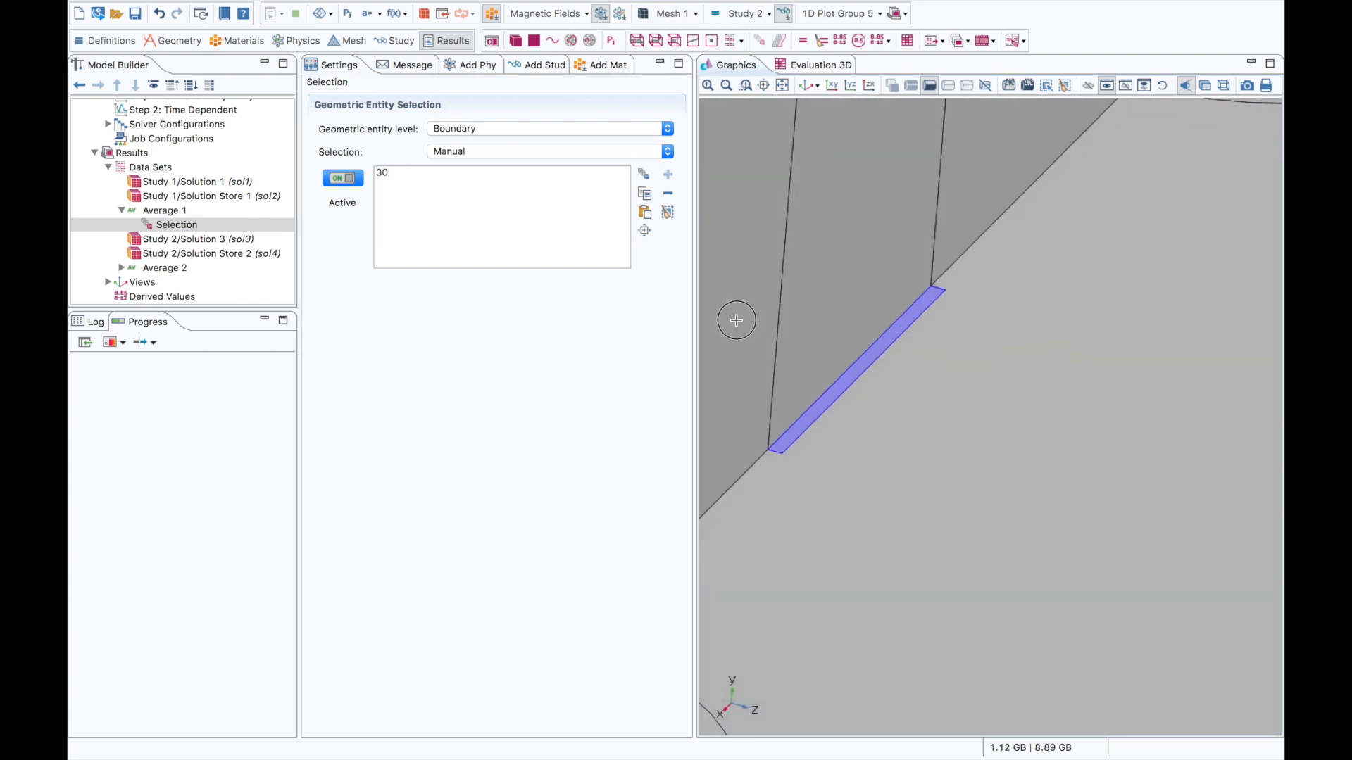
left_click(782, 85)
left_click_drag(776, 161, 819, 255)
right_click_drag(818, 255, 847, 150)
left_click(136, 209)
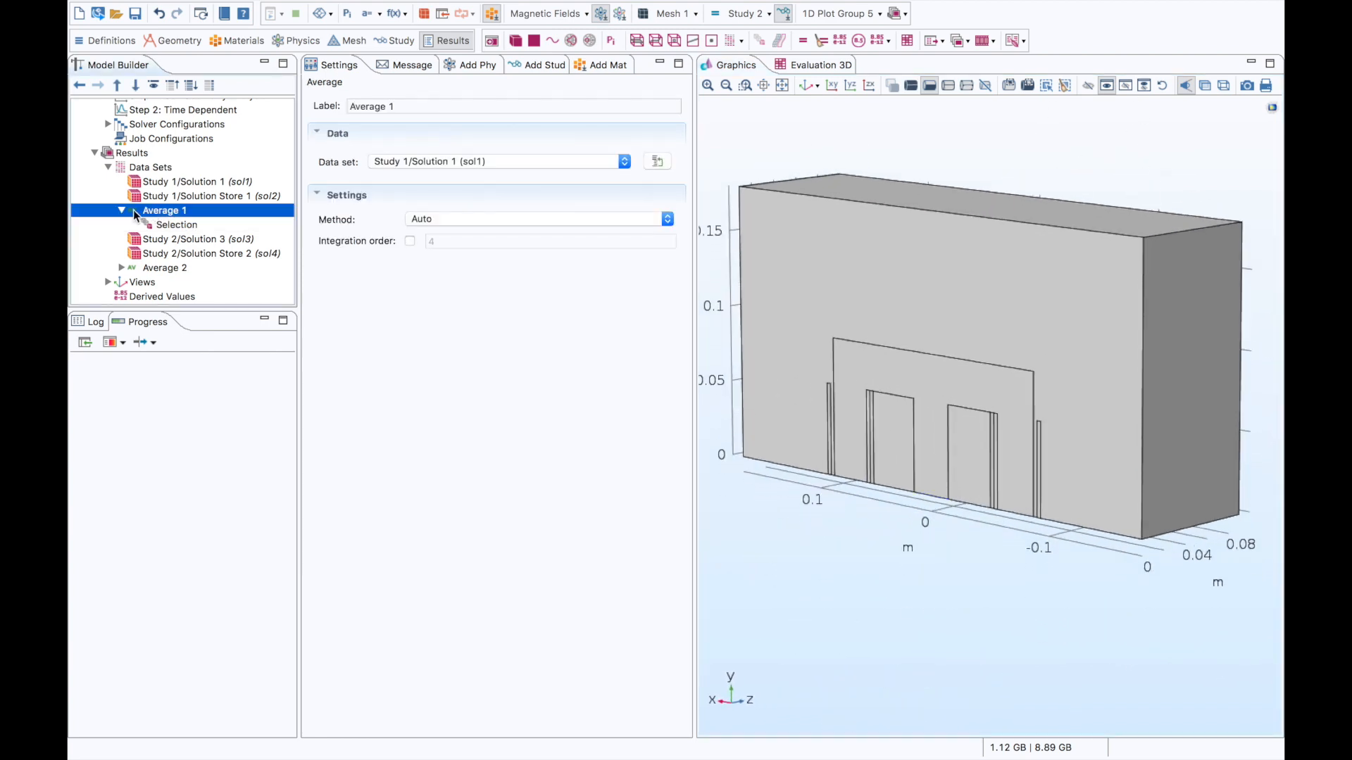
left_click(122, 209)
- Add a Global plot to 1D Plot Group 5 and set its data set to Average 2
scroll(138, 213, "down", 5)
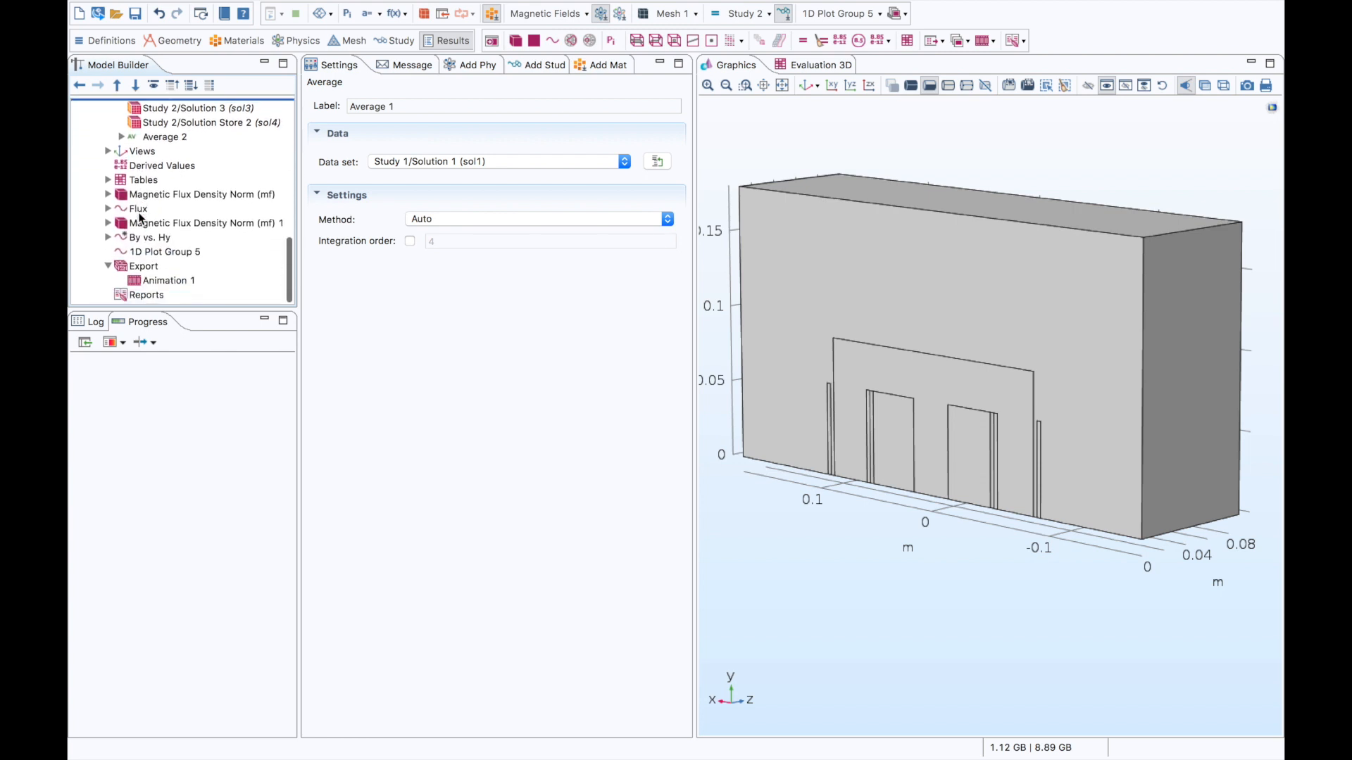
left_click(172, 255)
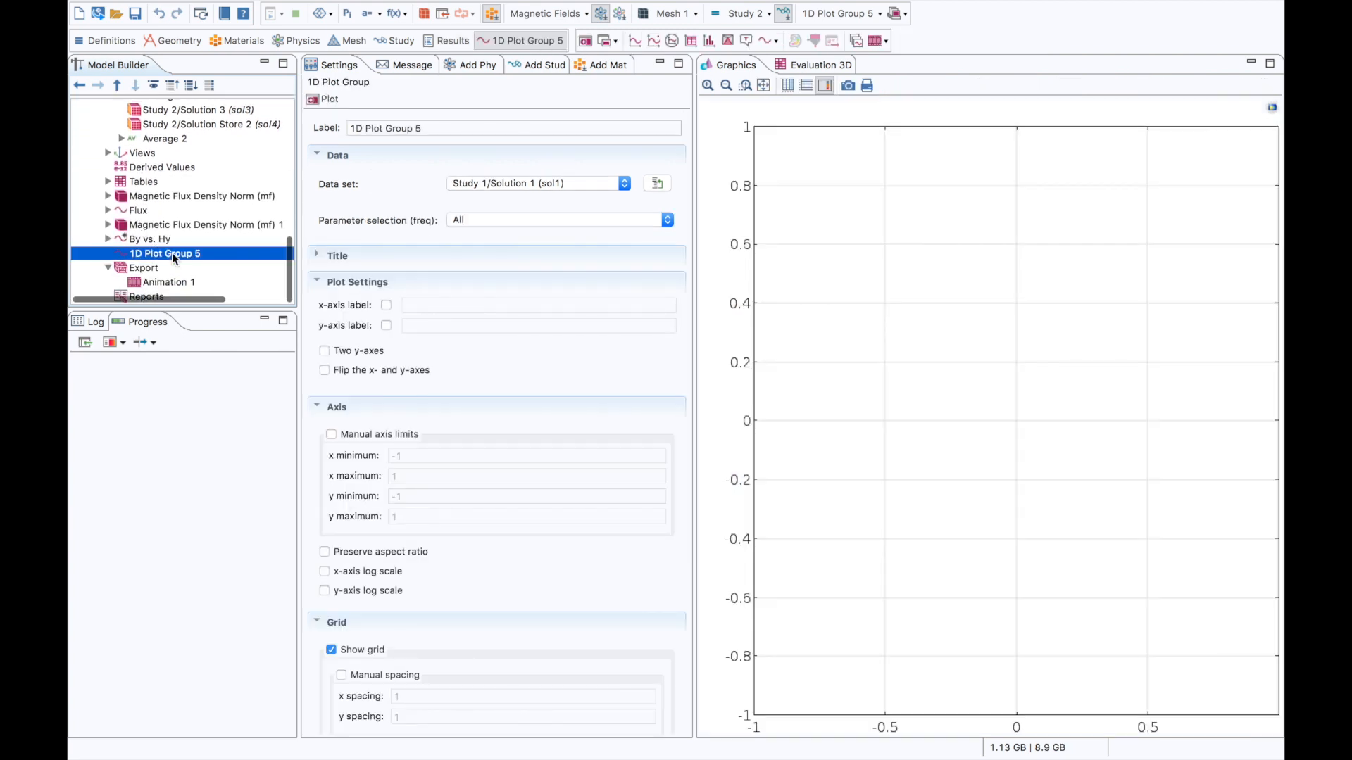
right_click(174, 257)
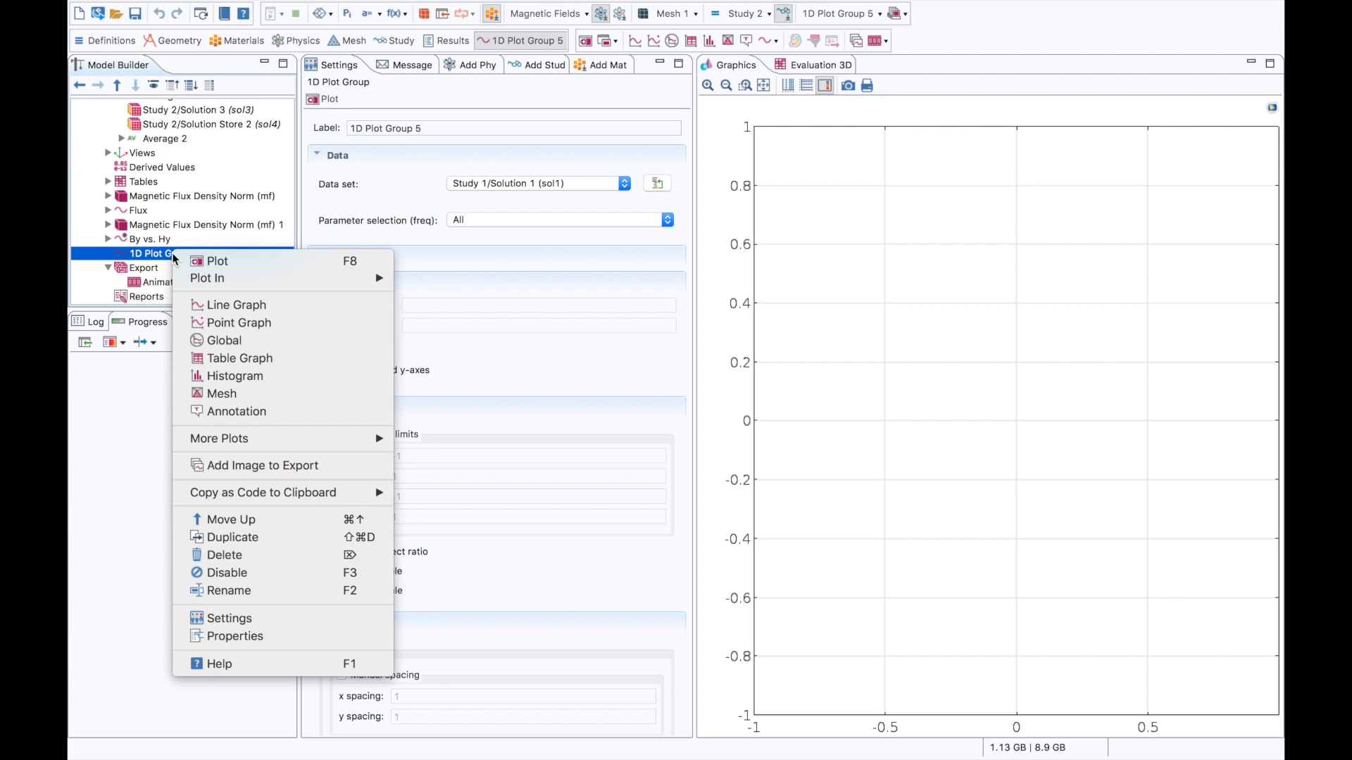
left_click(281, 343)
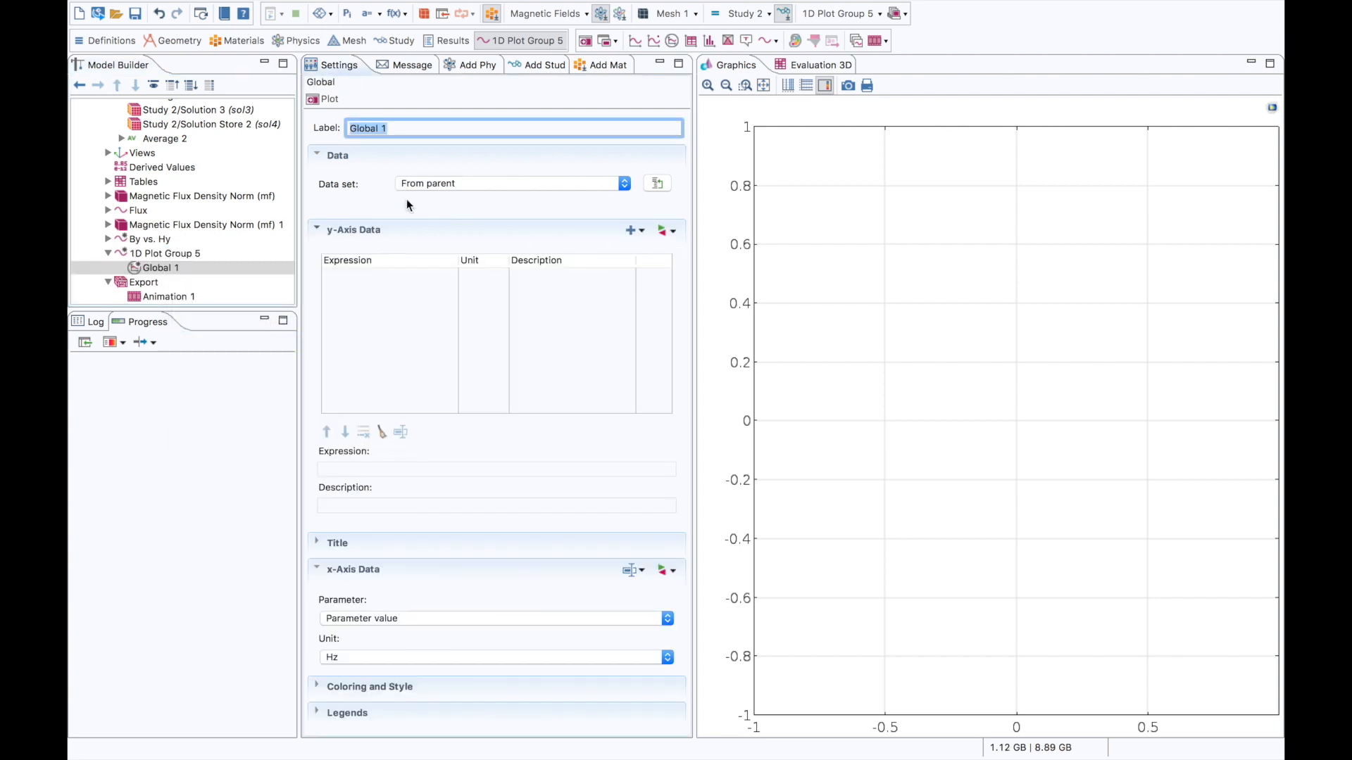
left_click(431, 184)
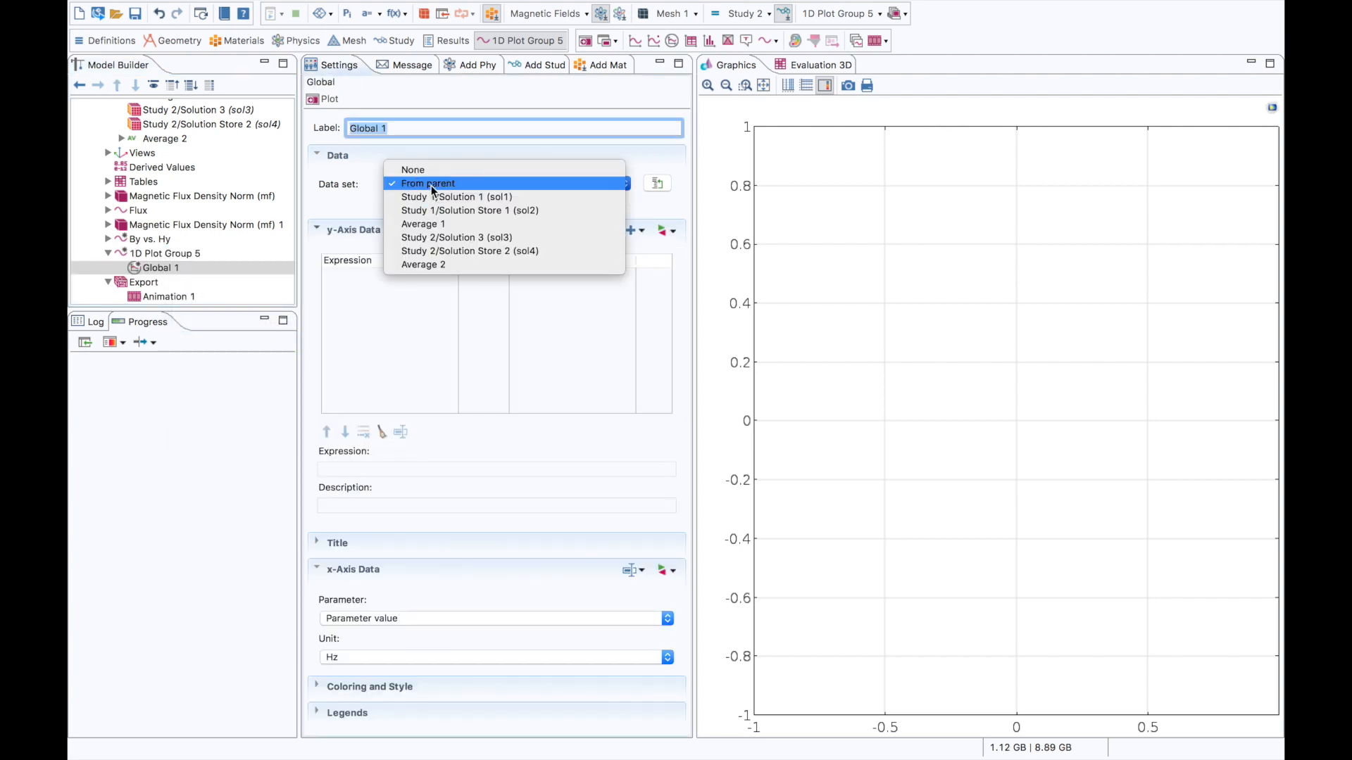
left_click(457, 264)
- Set the Global plot's y-axis expression to mf.By and its x-axis parameter to Frequency spectrum
left_click(378, 304)
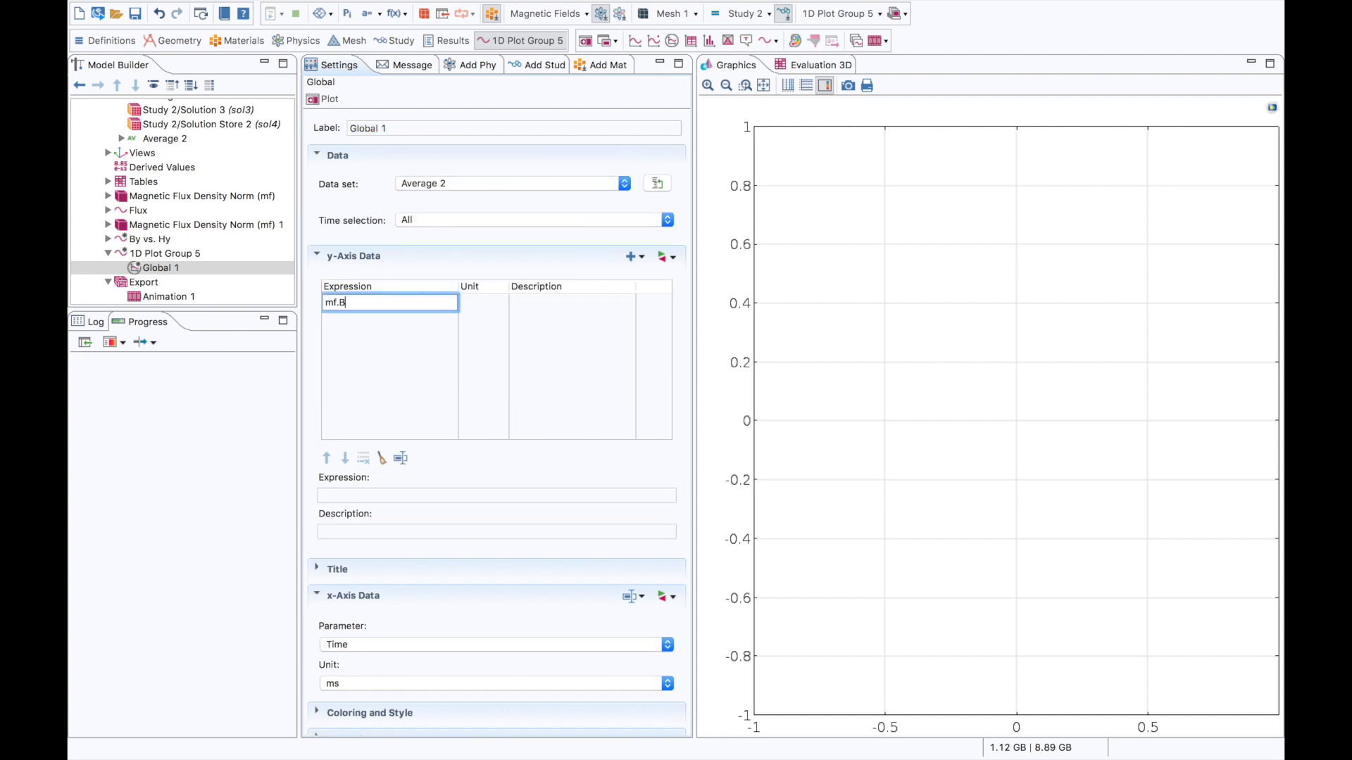
left_click(380, 495)
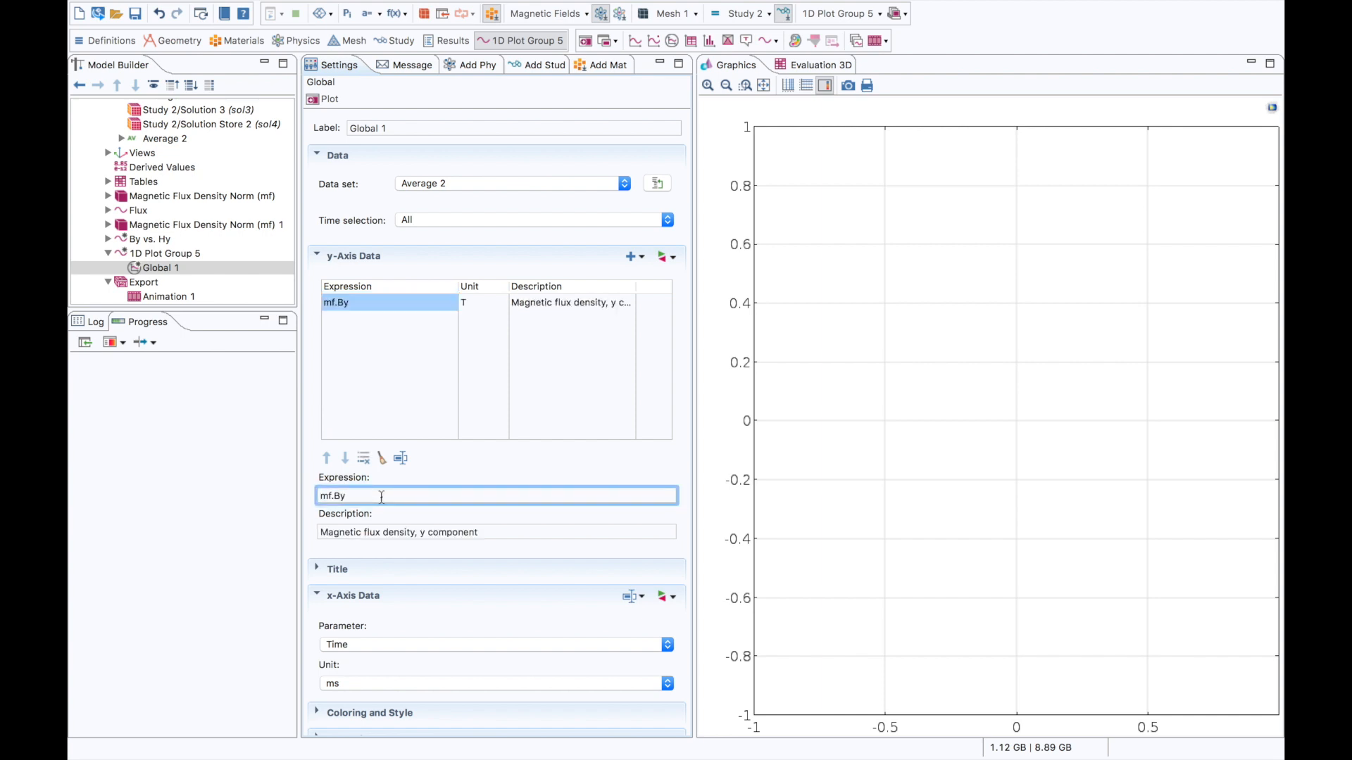
scroll(381, 497, "down", 1)
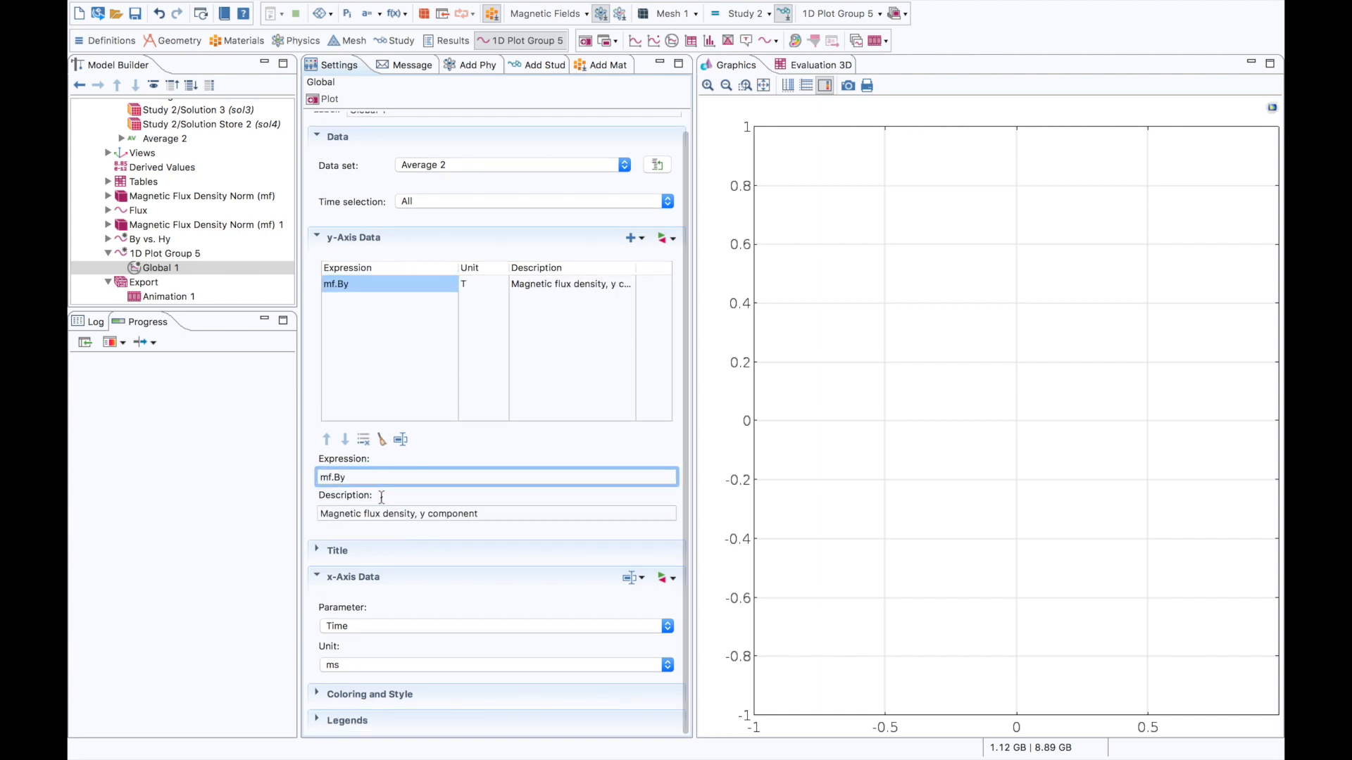
left_click(373, 628)
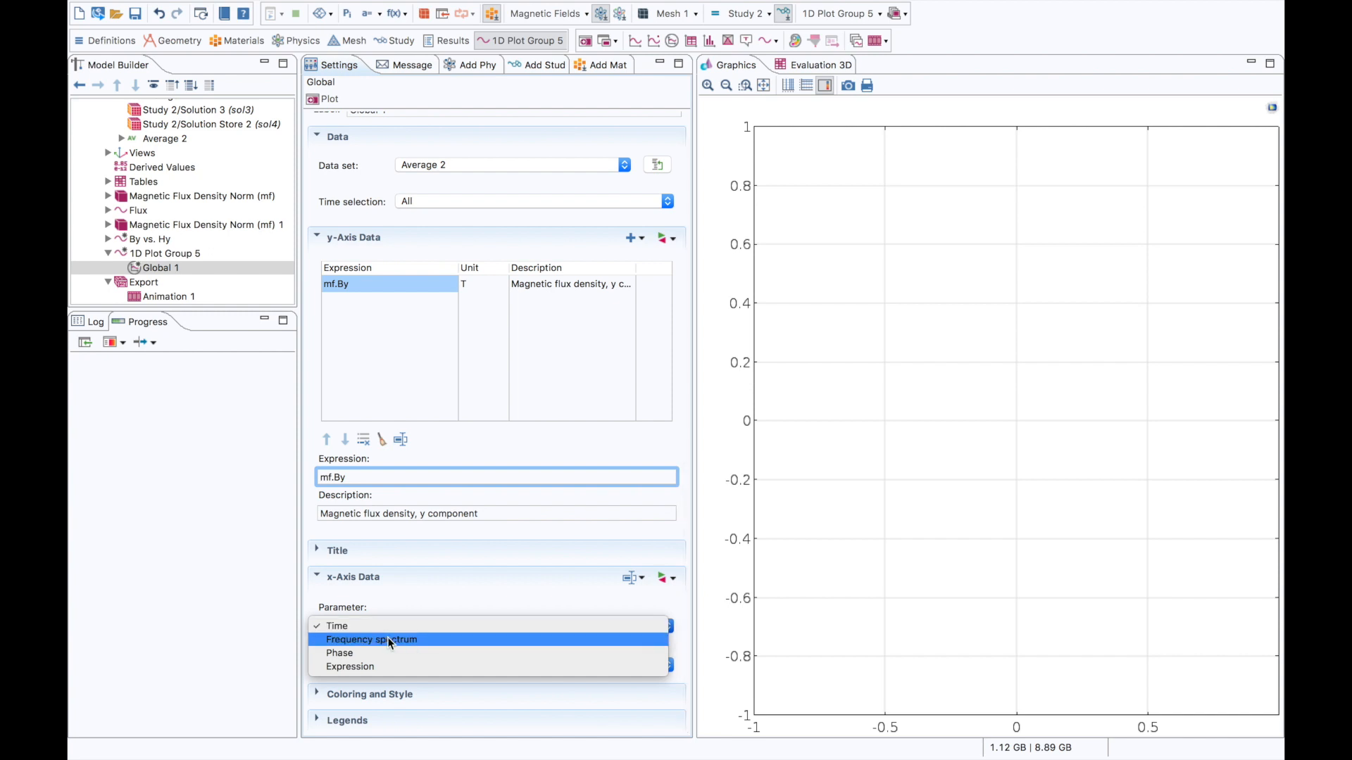
left_click(387, 638)
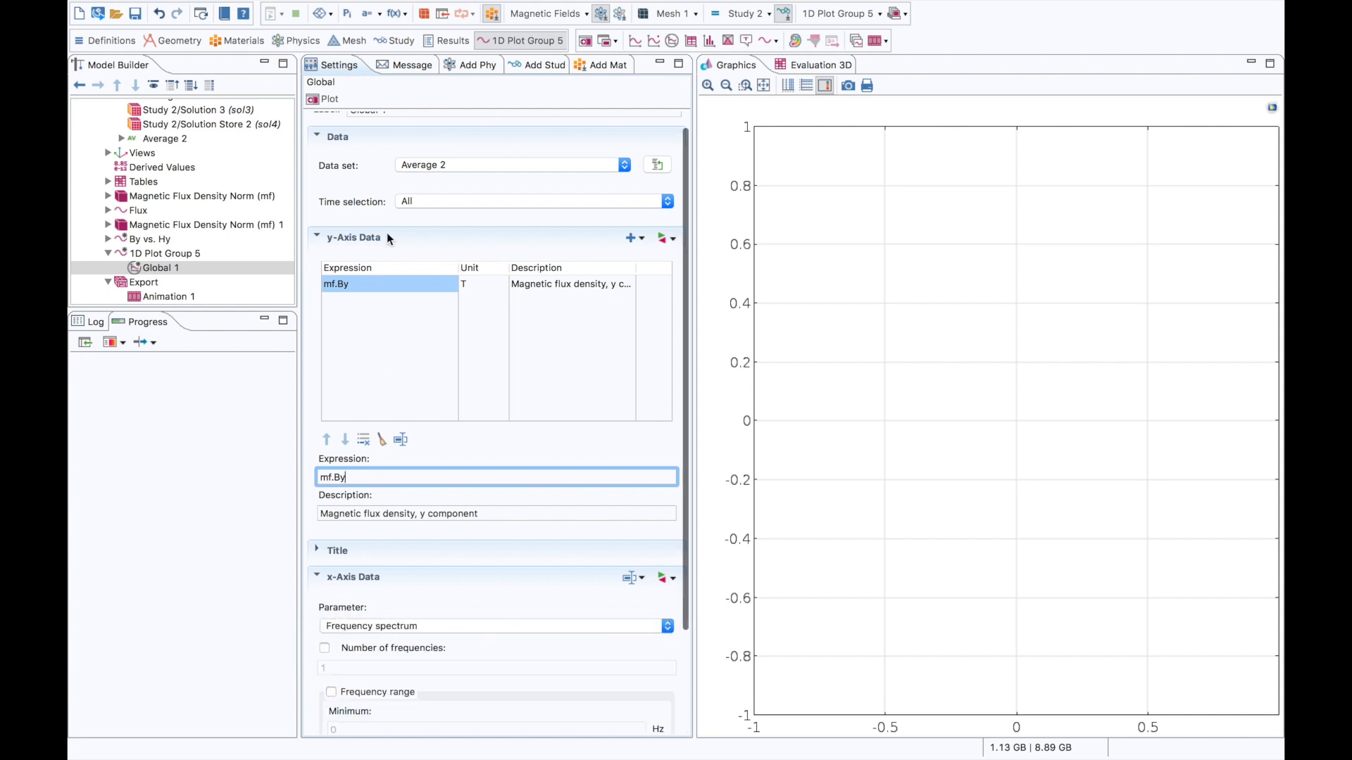
- Set the time selection to Interpolated with times range(100,1,200) ms, and narrow the Expression column of the y-axis table
left_click(407, 200)
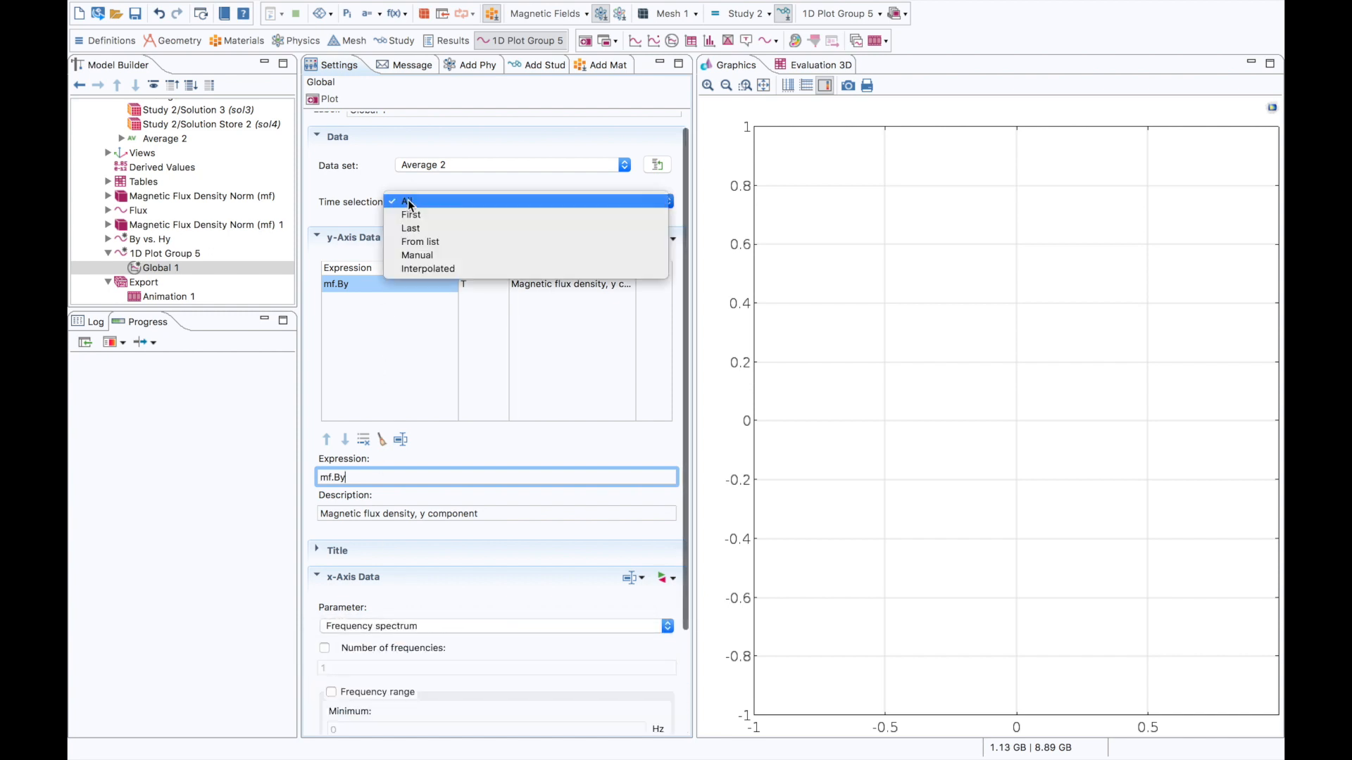
left_click(458, 269)
left_click(456, 235)
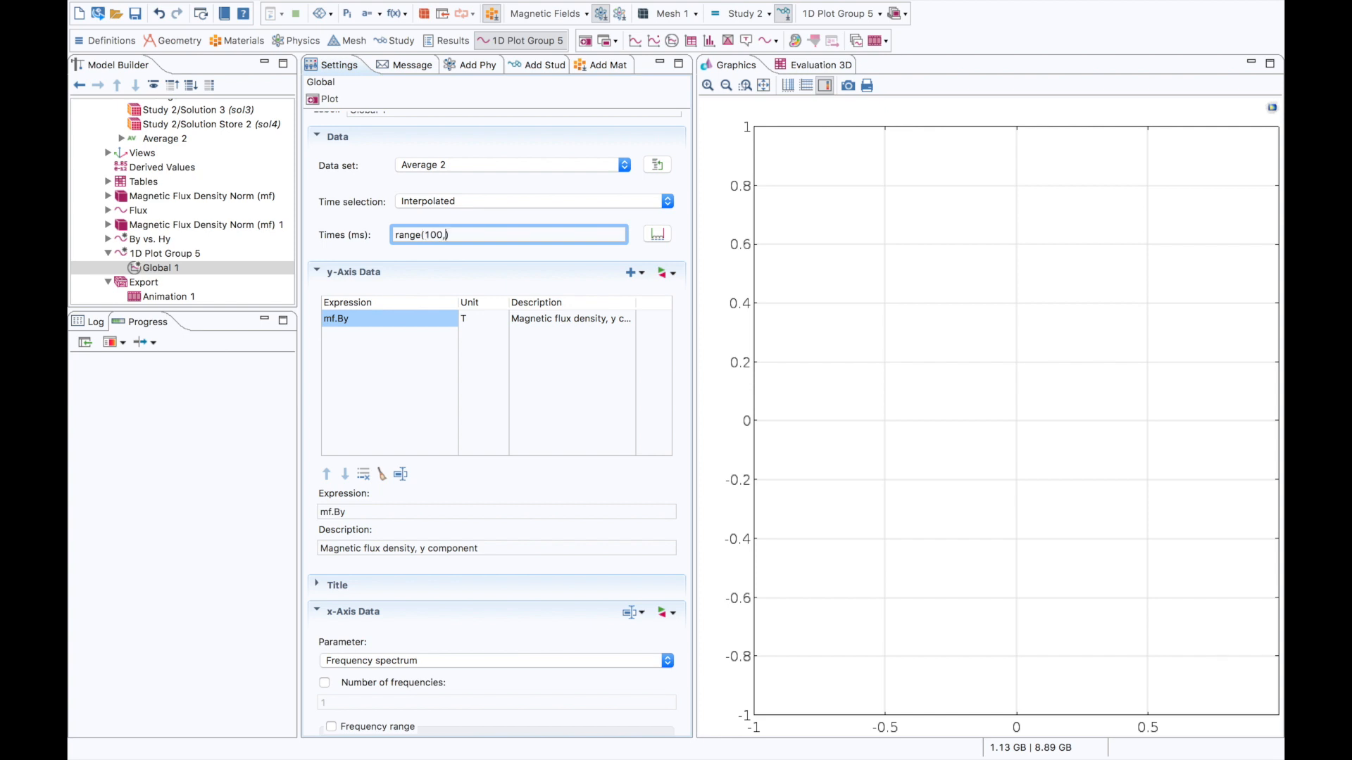
type("range(100,1,100")
scroll(333, 241, "down", 1)
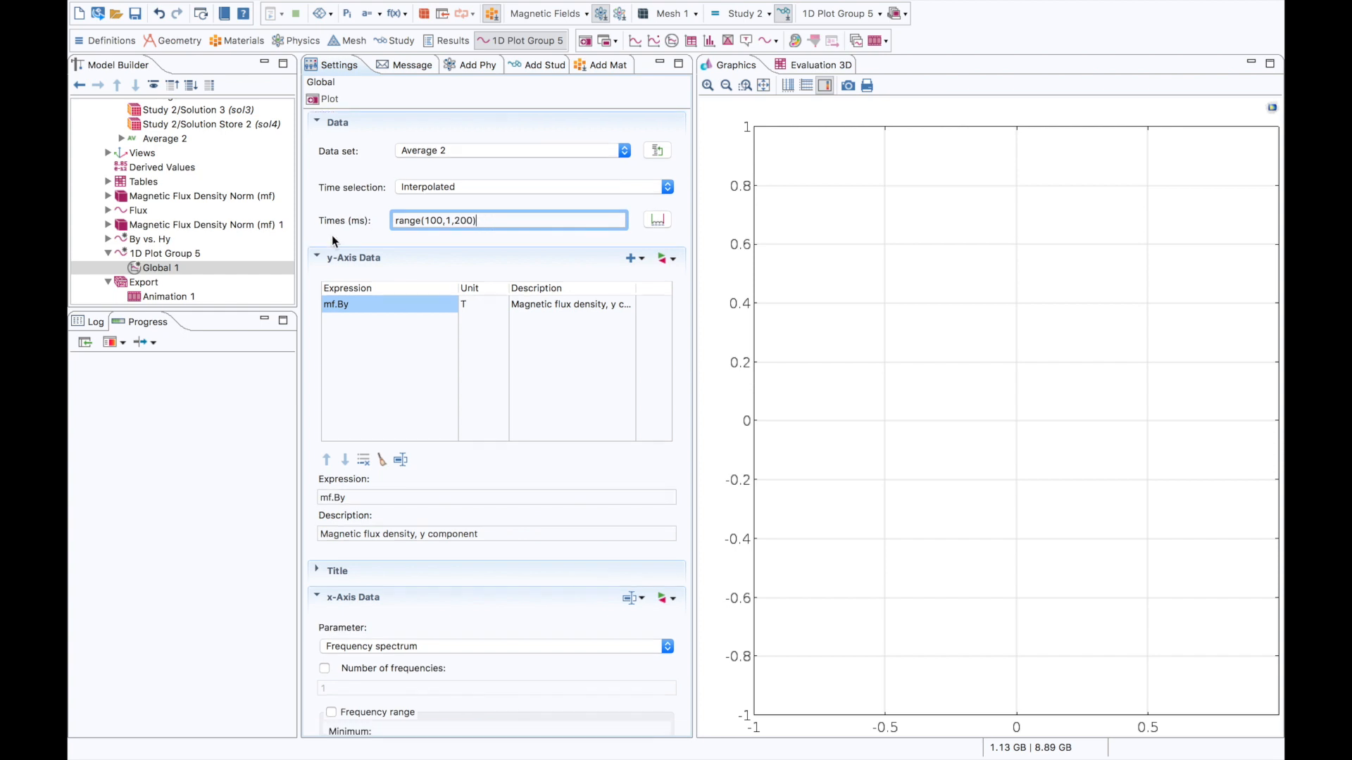
scroll(332, 235, "down", 1)
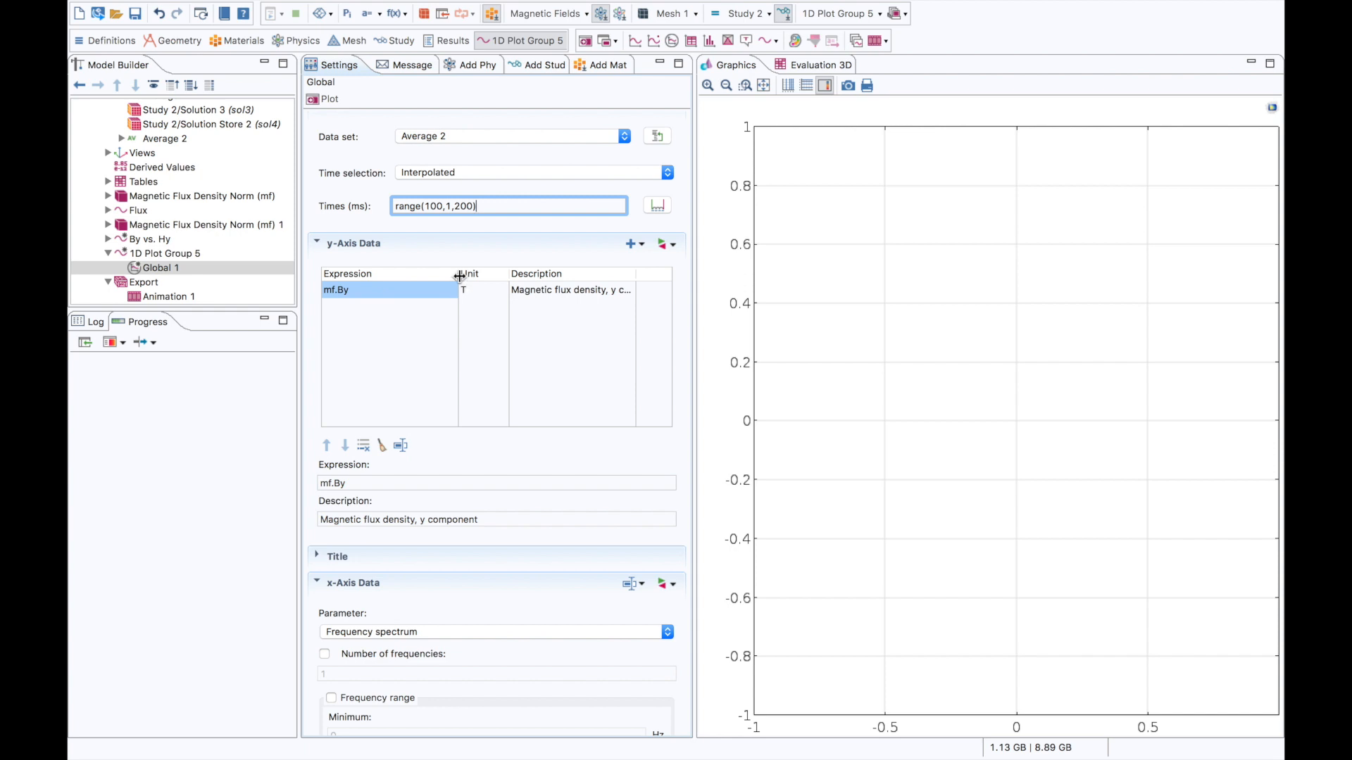
left_click_drag(459, 277, 422, 278)
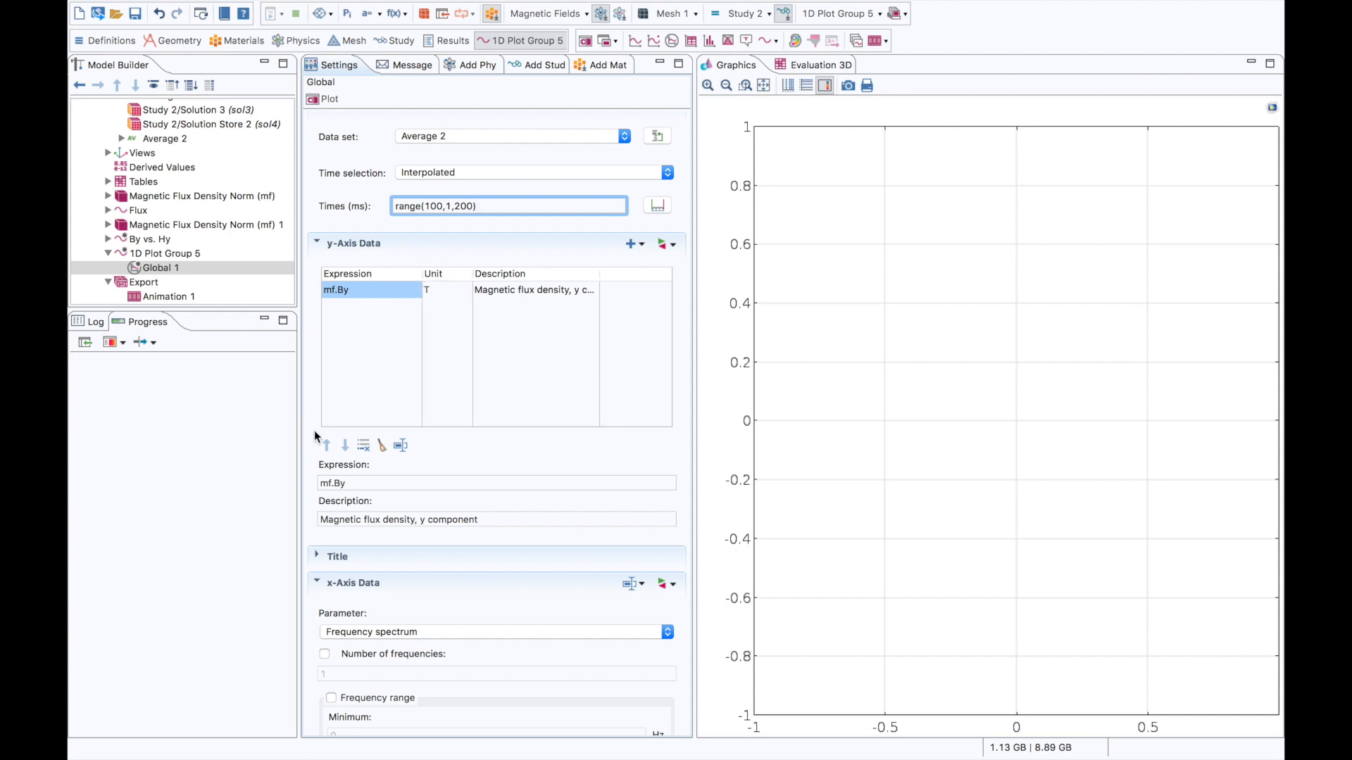
- Keep Frequency spectrum as the x-axis parameter, enable Scale, and plot the spectrum, enlarging its low-frequency peaks
left_click(361, 630)
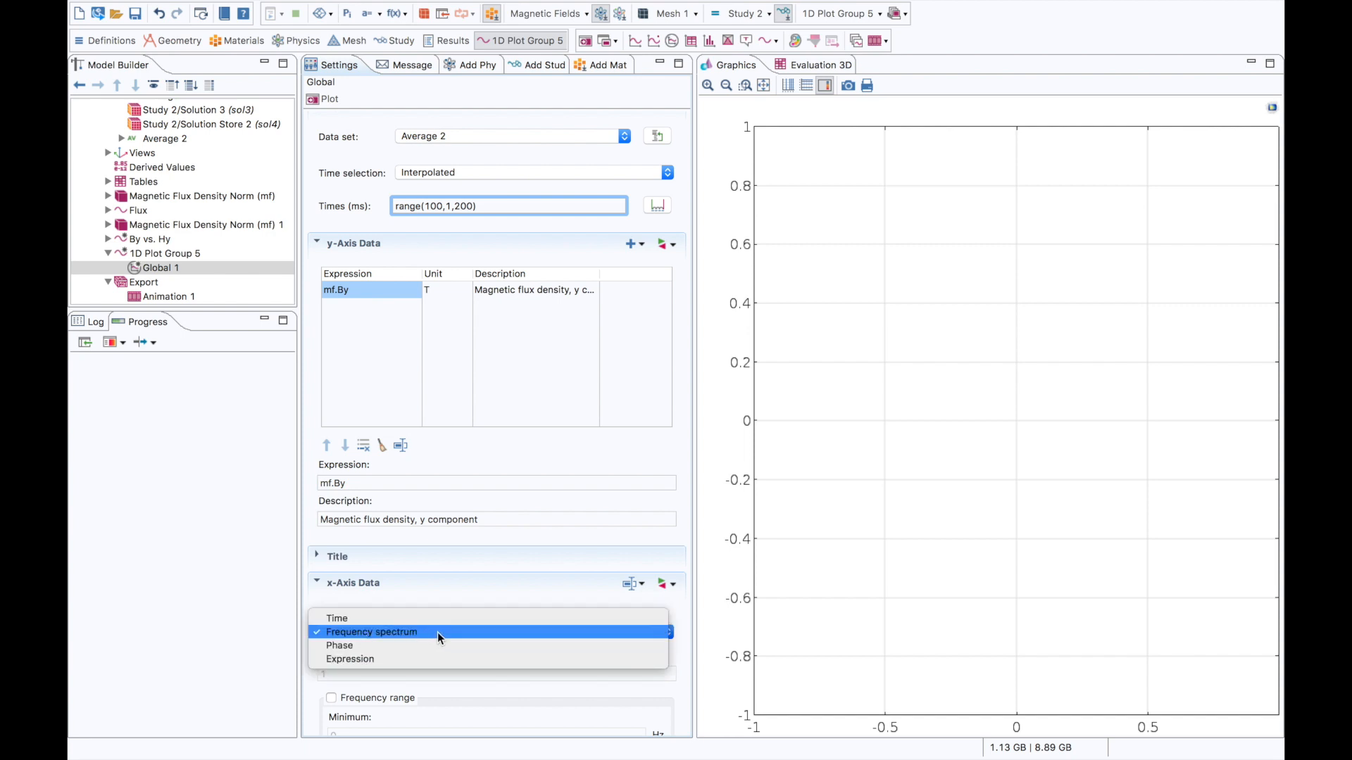
left_click(443, 632)
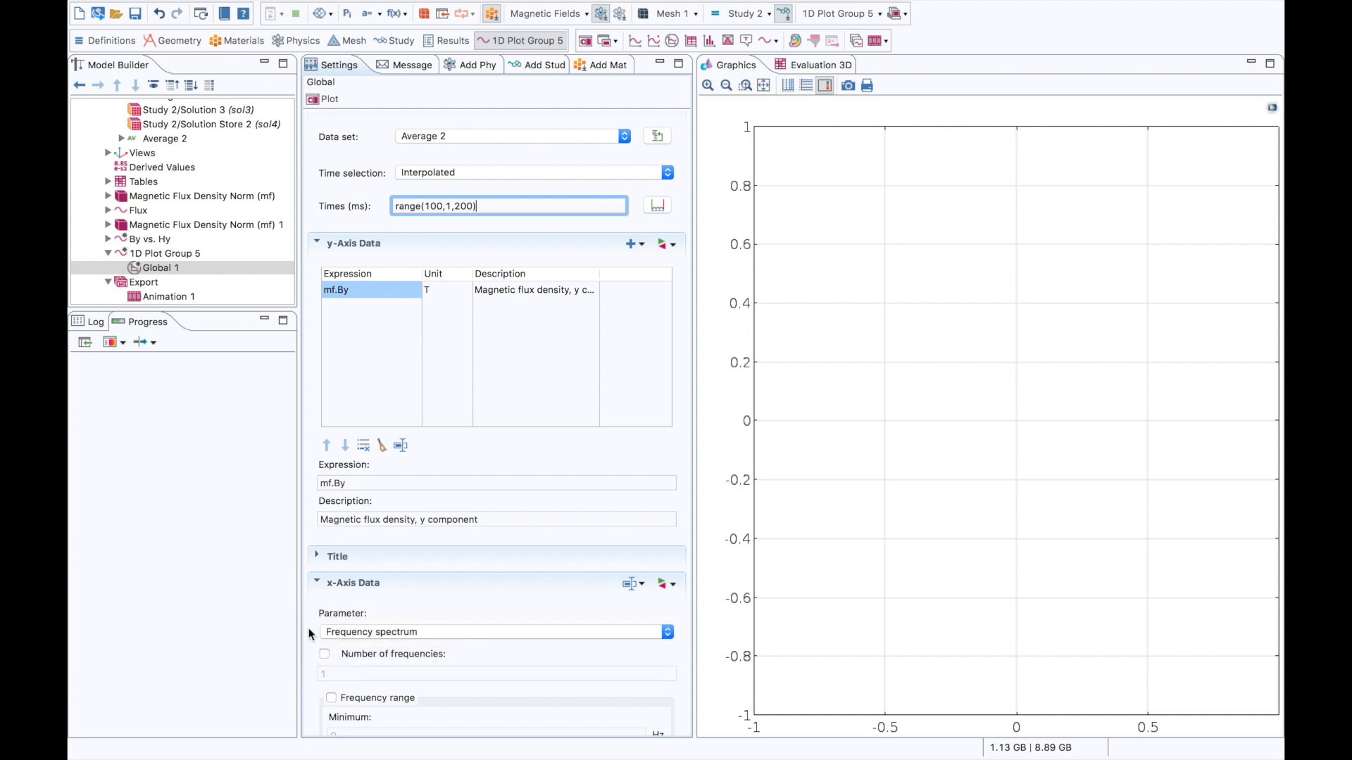
scroll(308, 628, "down", 3)
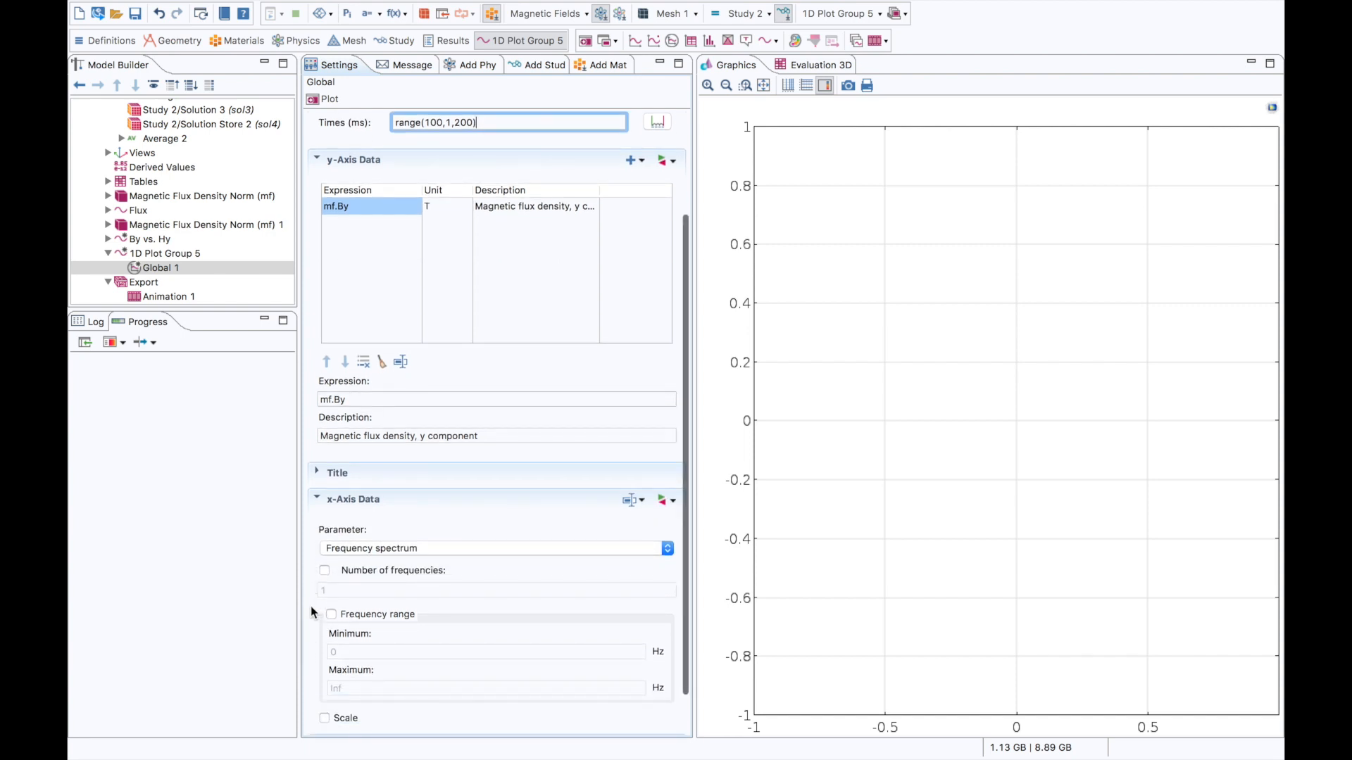
scroll(311, 607, "down", 2)
left_click(325, 673)
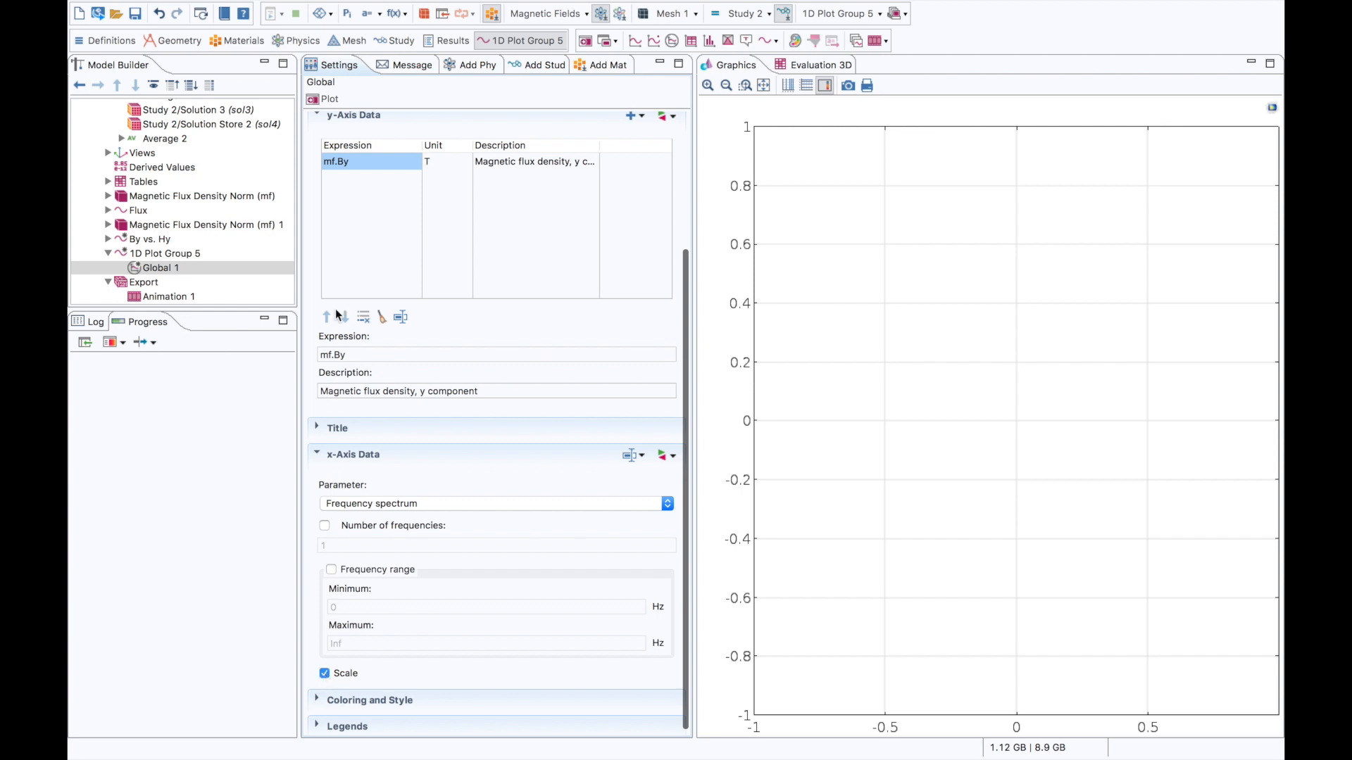
left_click(314, 99)
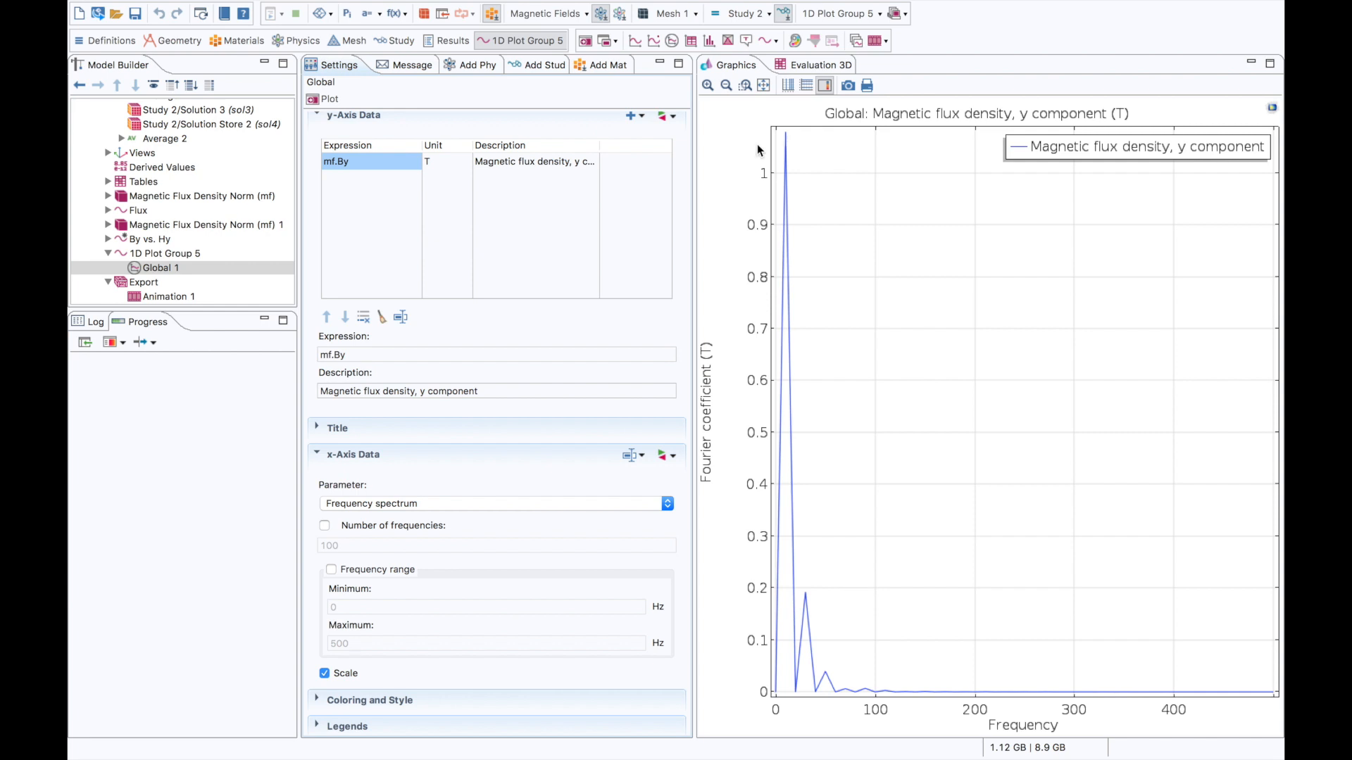
left_click(744, 85)
left_click_drag(782, 571, 890, 717)
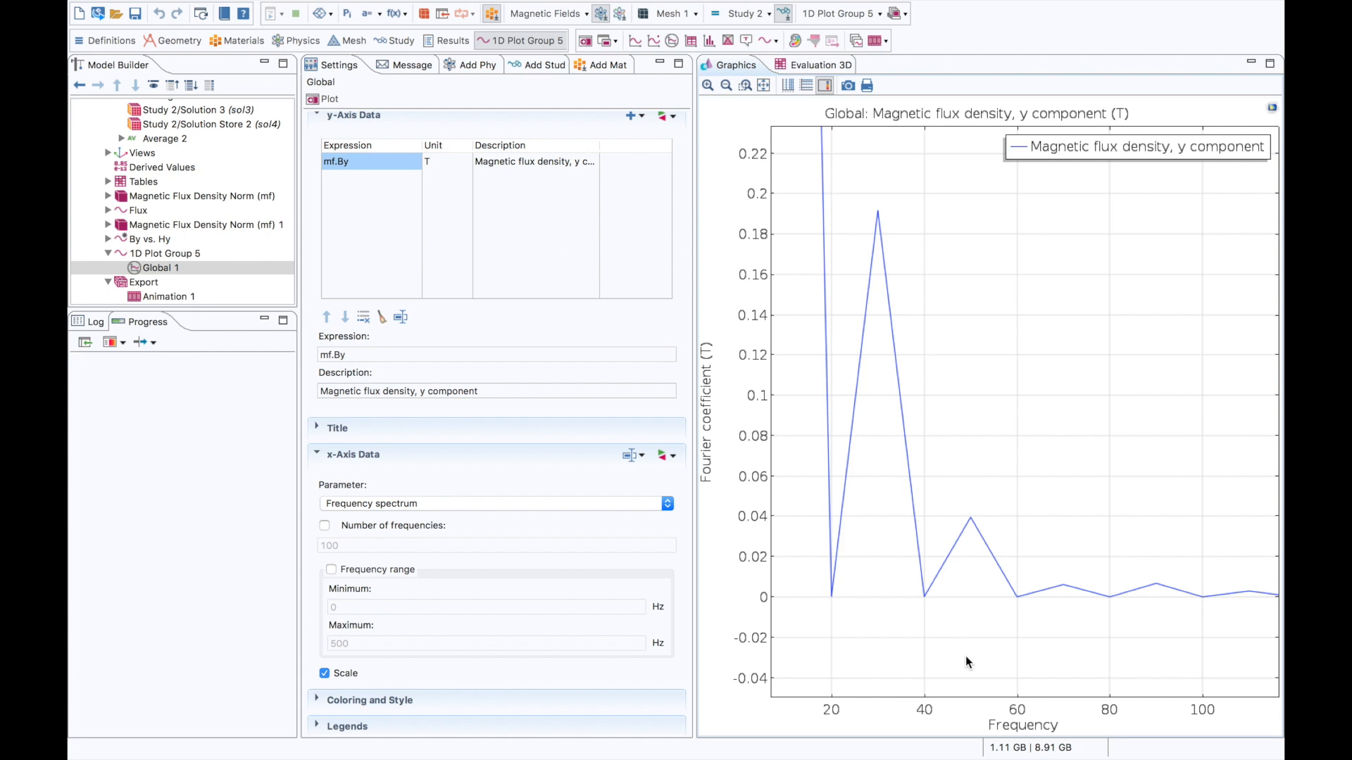
- Fit the whole frequency spectrum in the graphics view and review the Global plot's data set and time selection
left_click(764, 86)
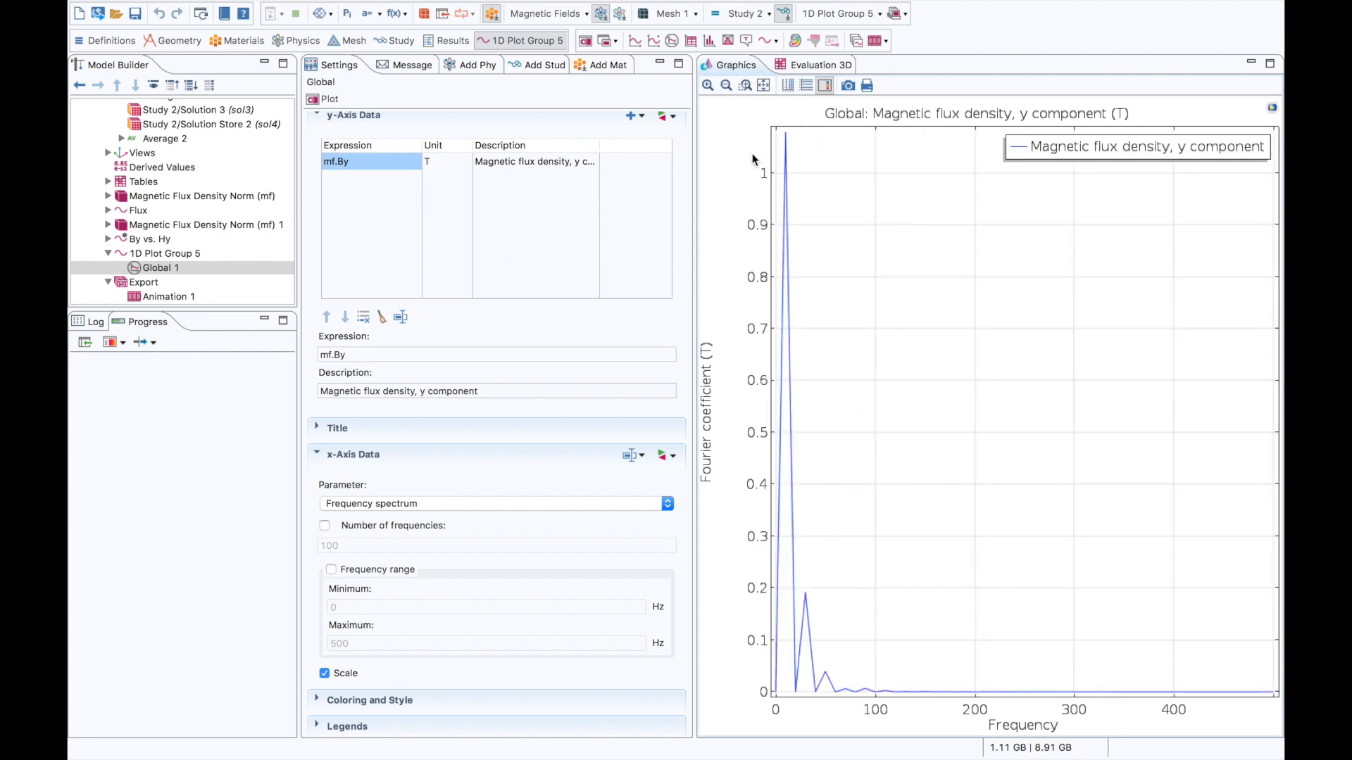
scroll(684, 167, "up", 5)
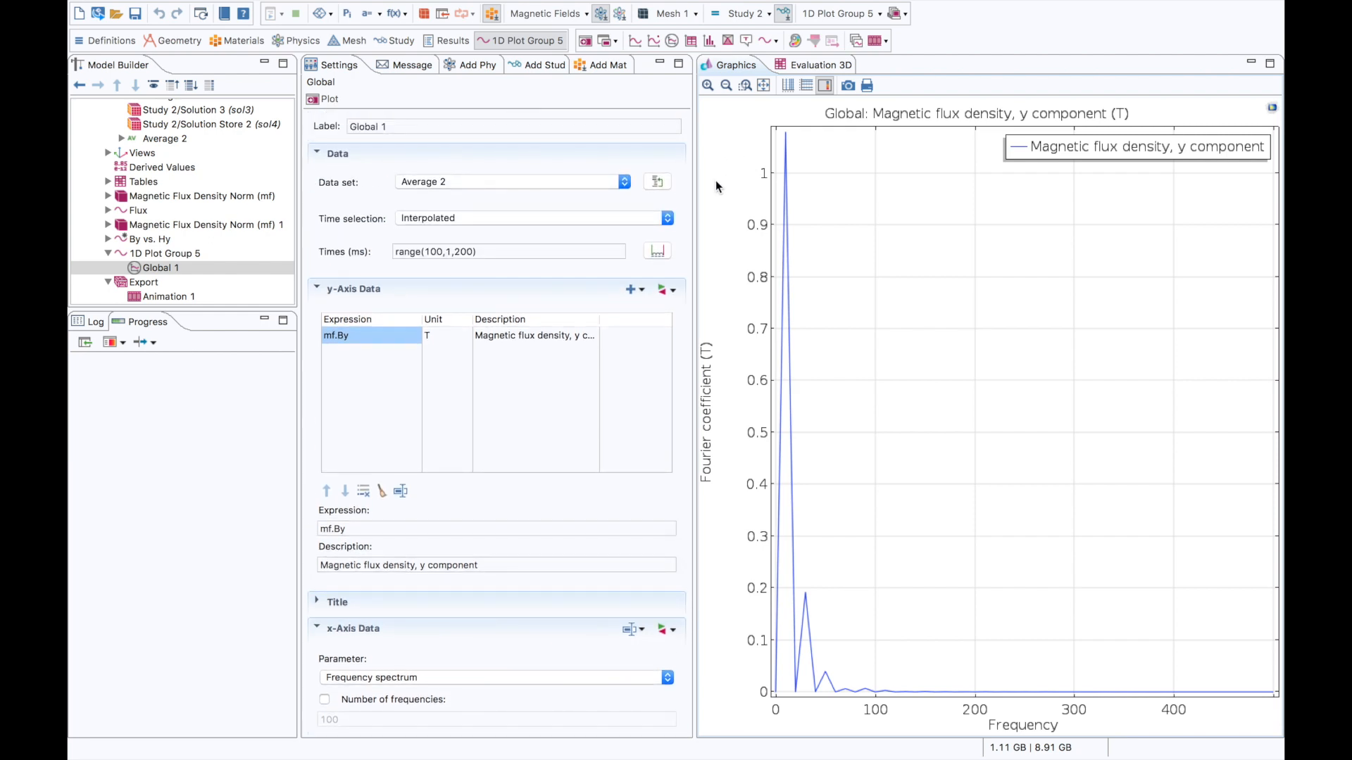
- Open the Global plot under By vs. Hy and examine its y-axis and x-axis expressions
left_click(108, 239)
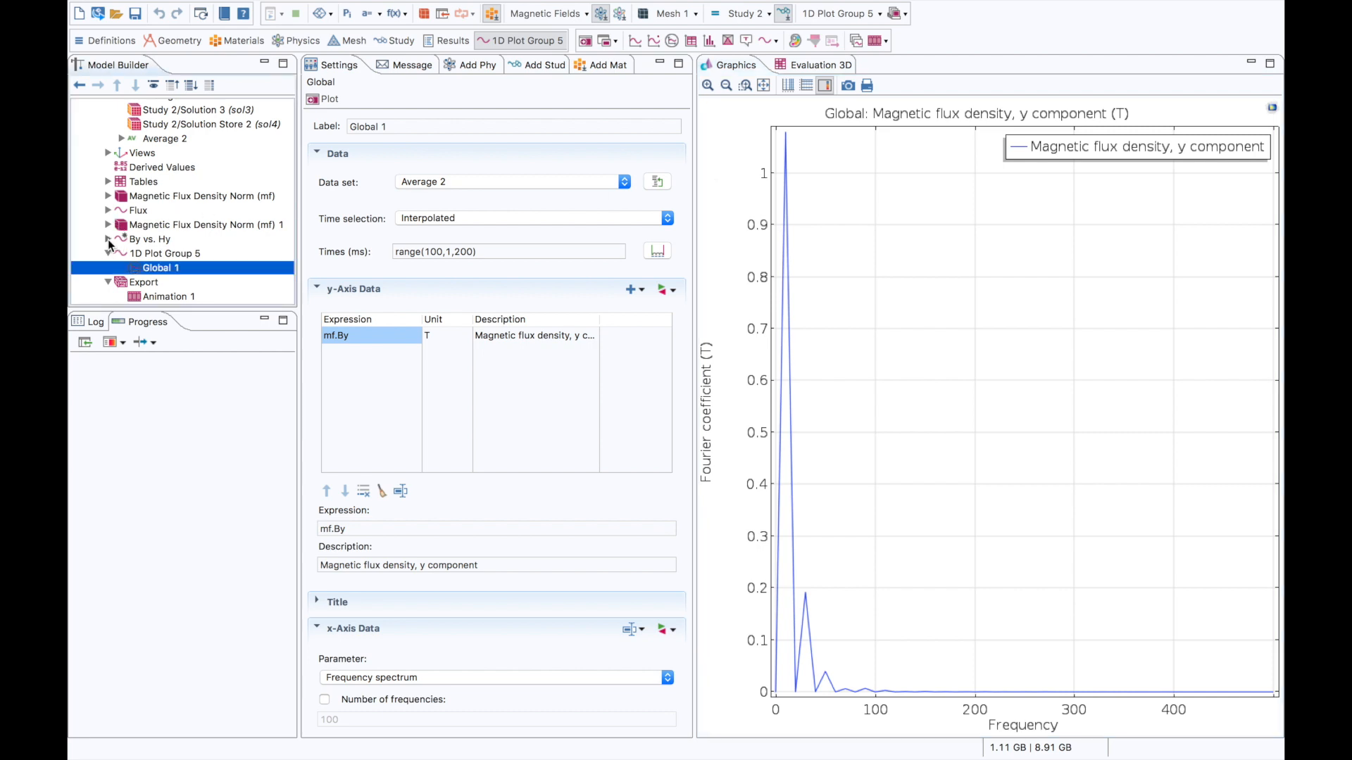
left_click(168, 255)
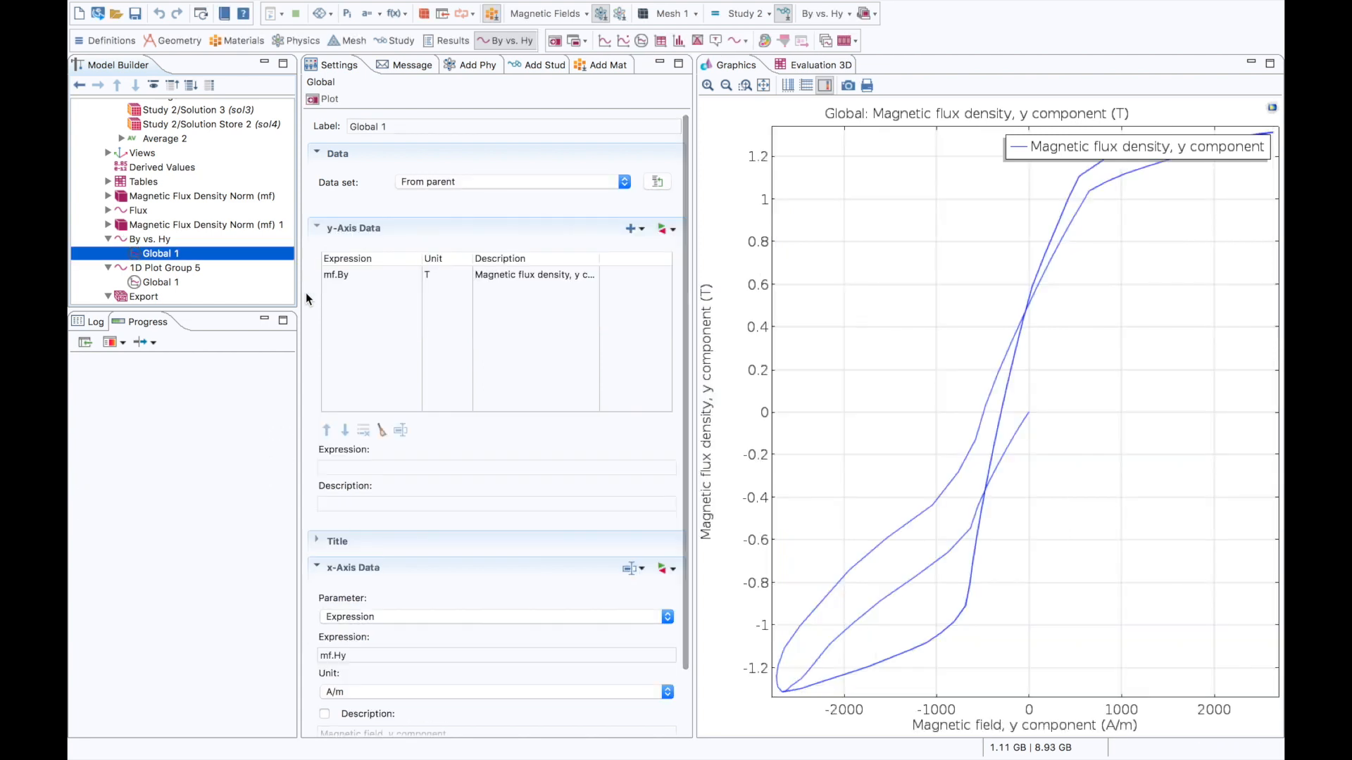
left_click(339, 277)
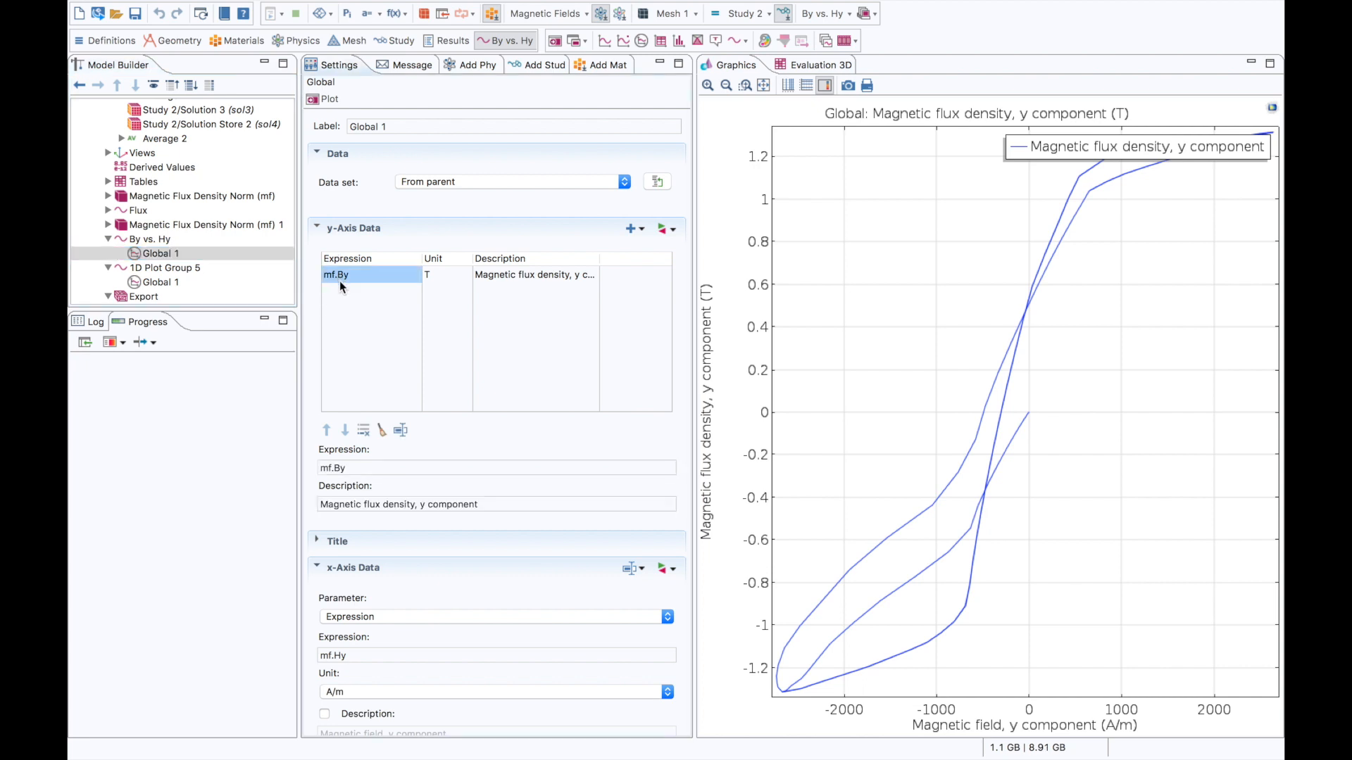
scroll(310, 336, "down", 2)
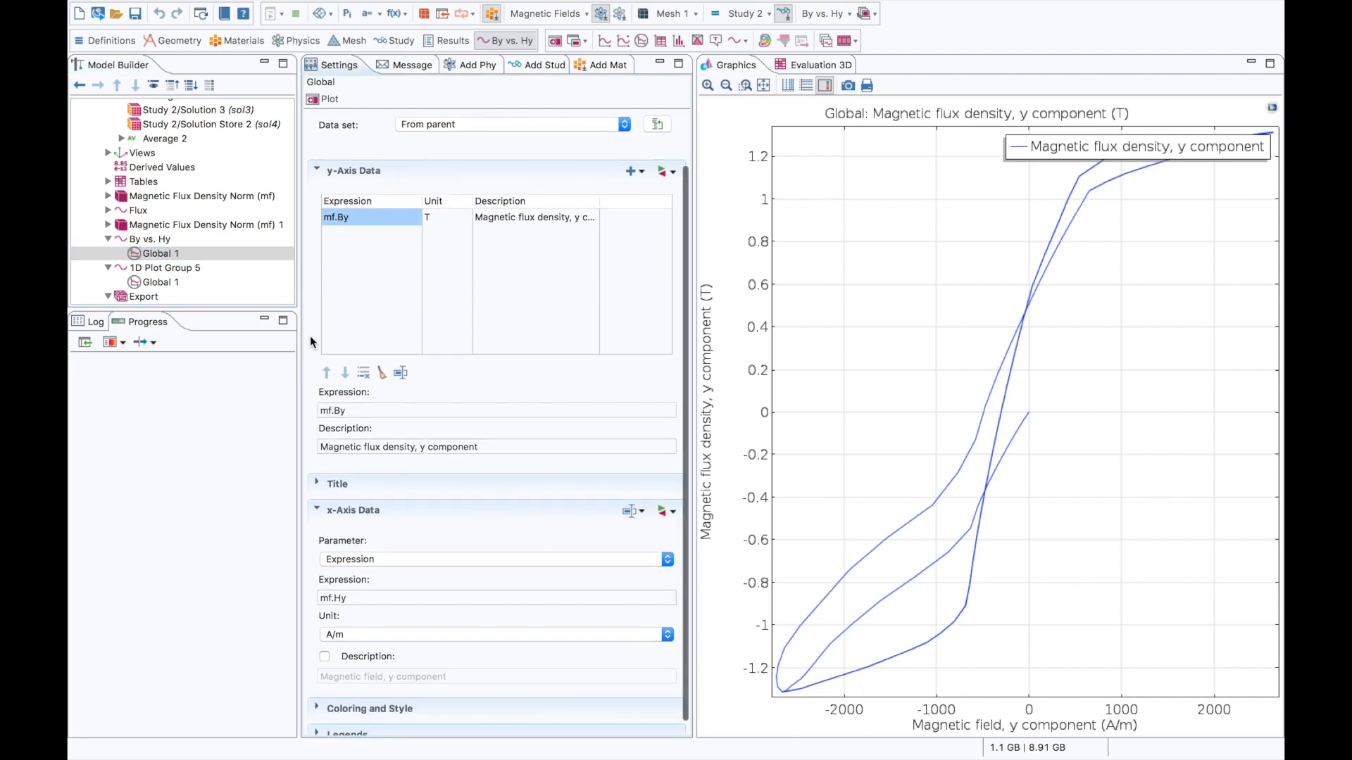
double_click(368, 413)
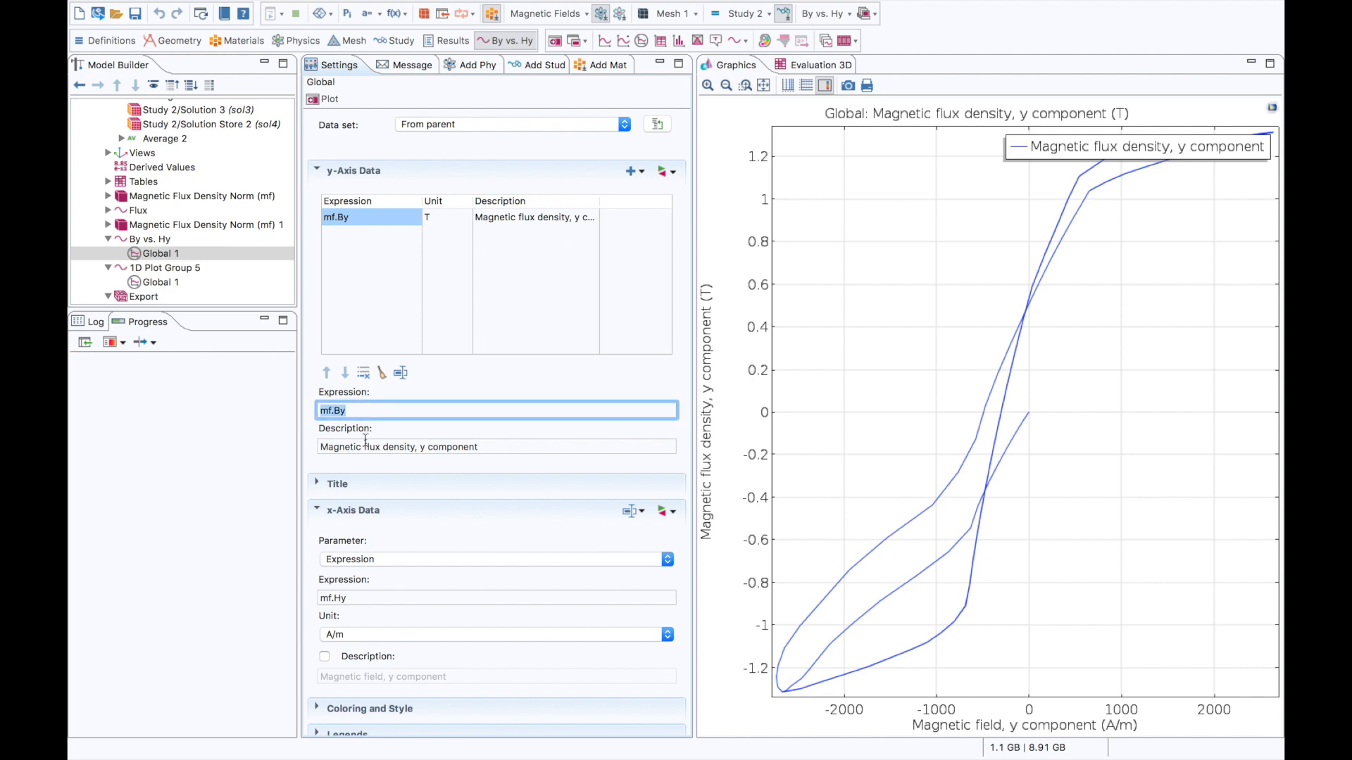
double_click(366, 599)
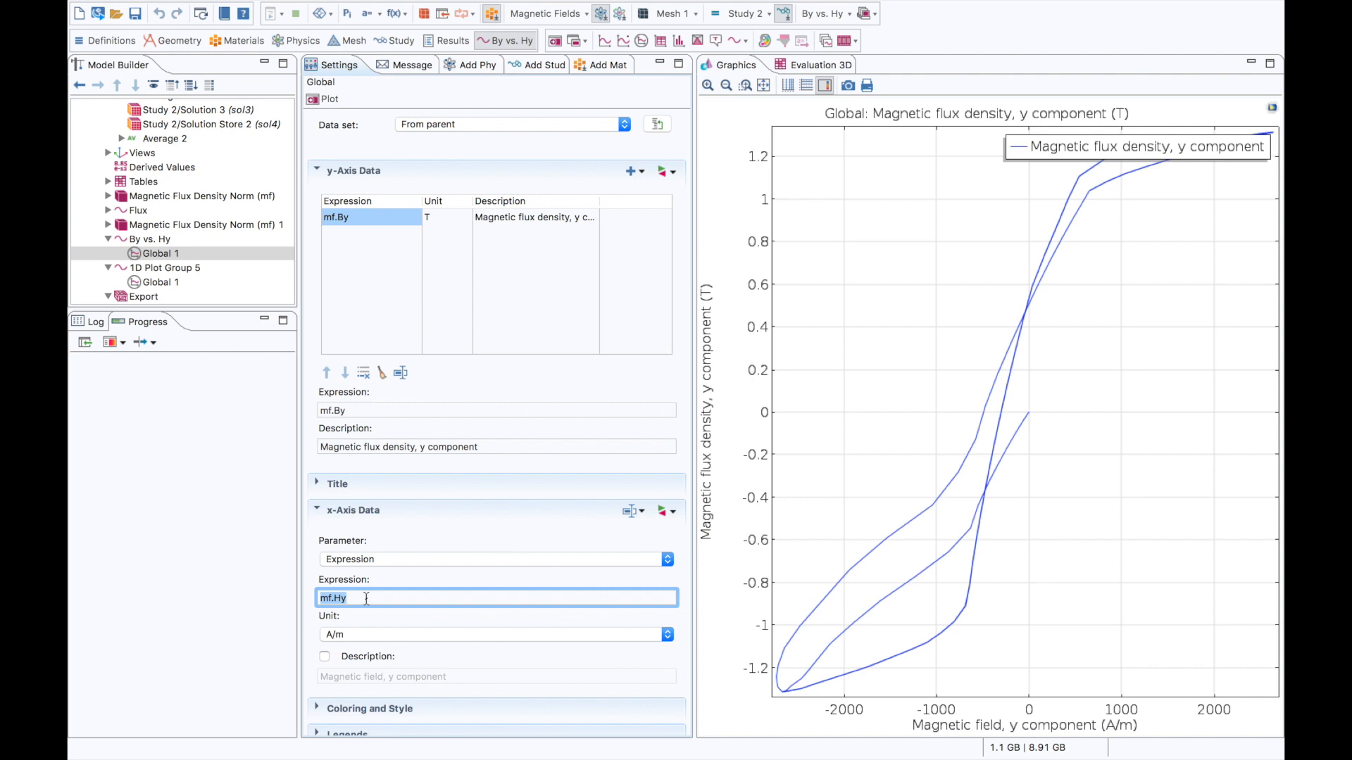
- Inspect the Average 2 data set and its boundary selection, viewing the selected boundary from below in the 3D geometry
left_click(180, 139)
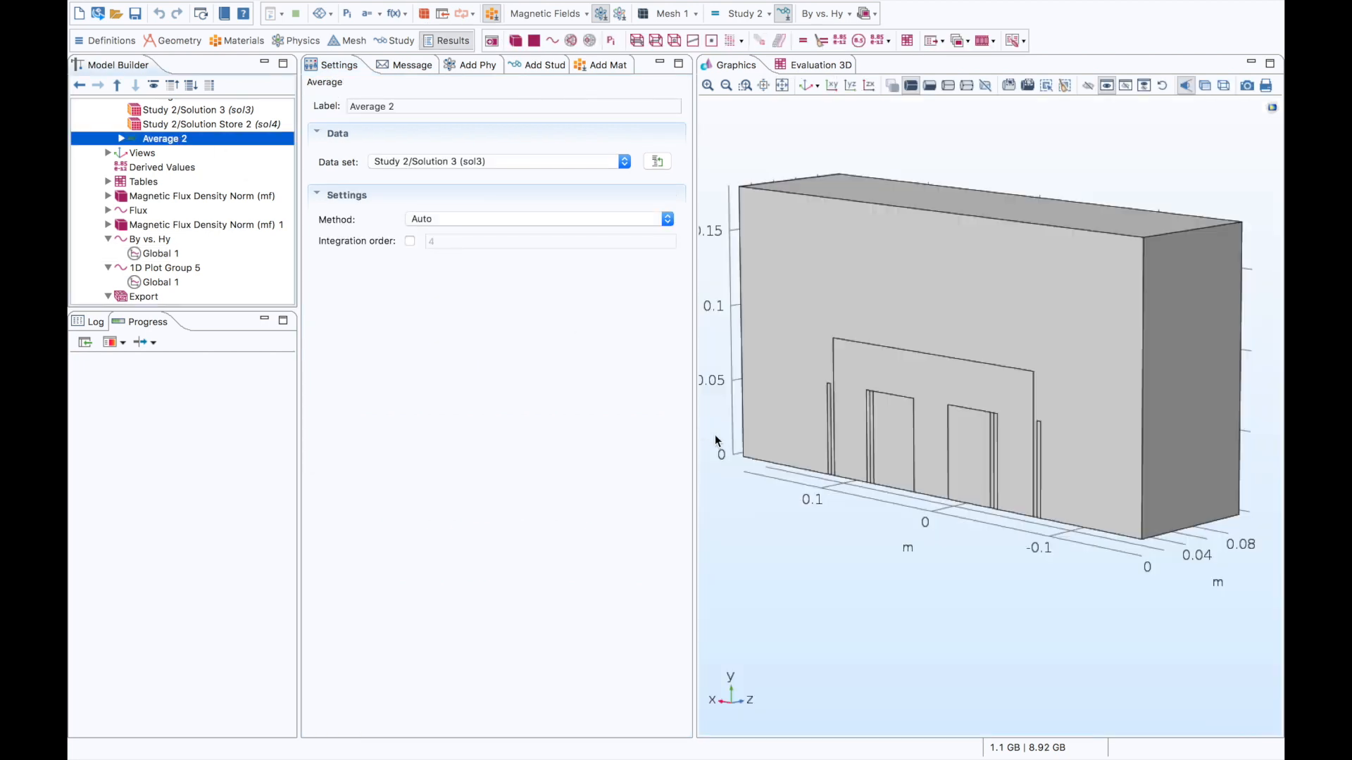
left_click_drag(851, 497, 810, 401)
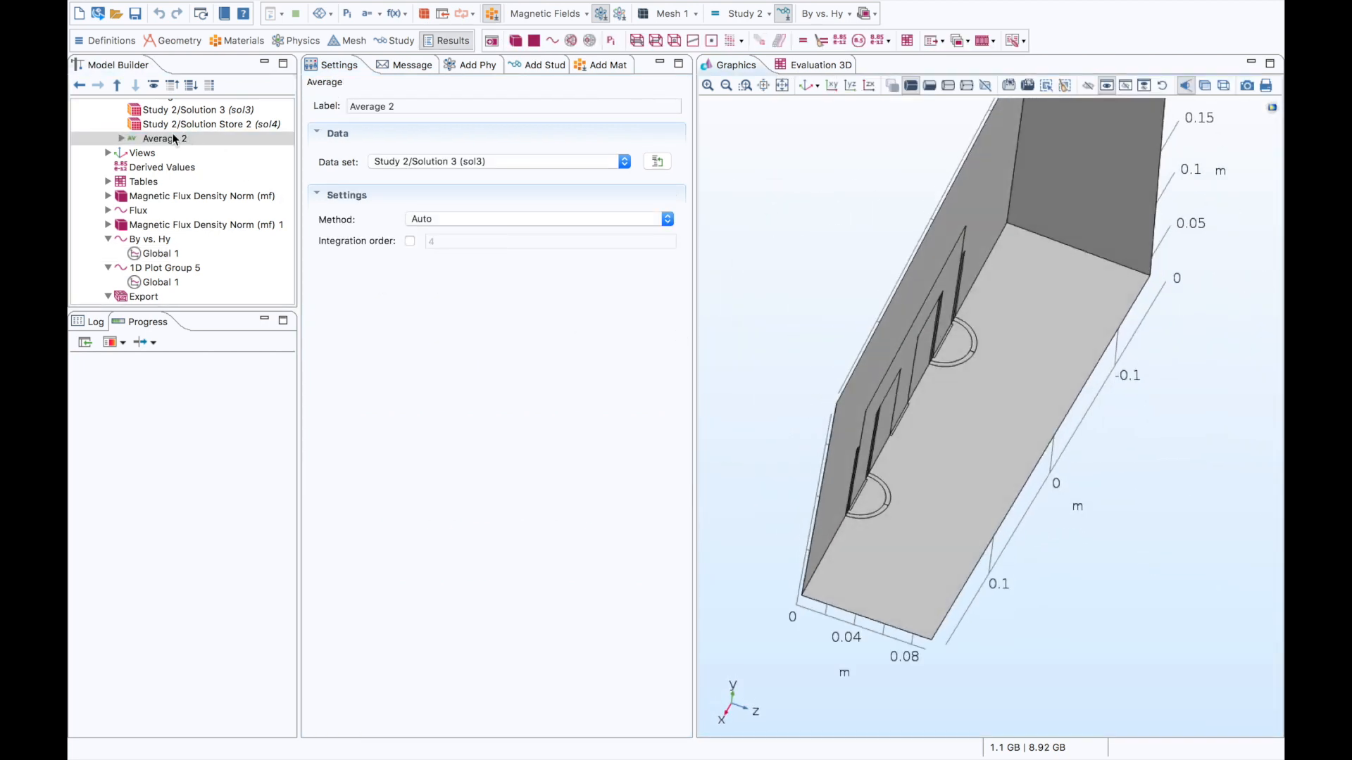
left_click(121, 138)
left_click(169, 153)
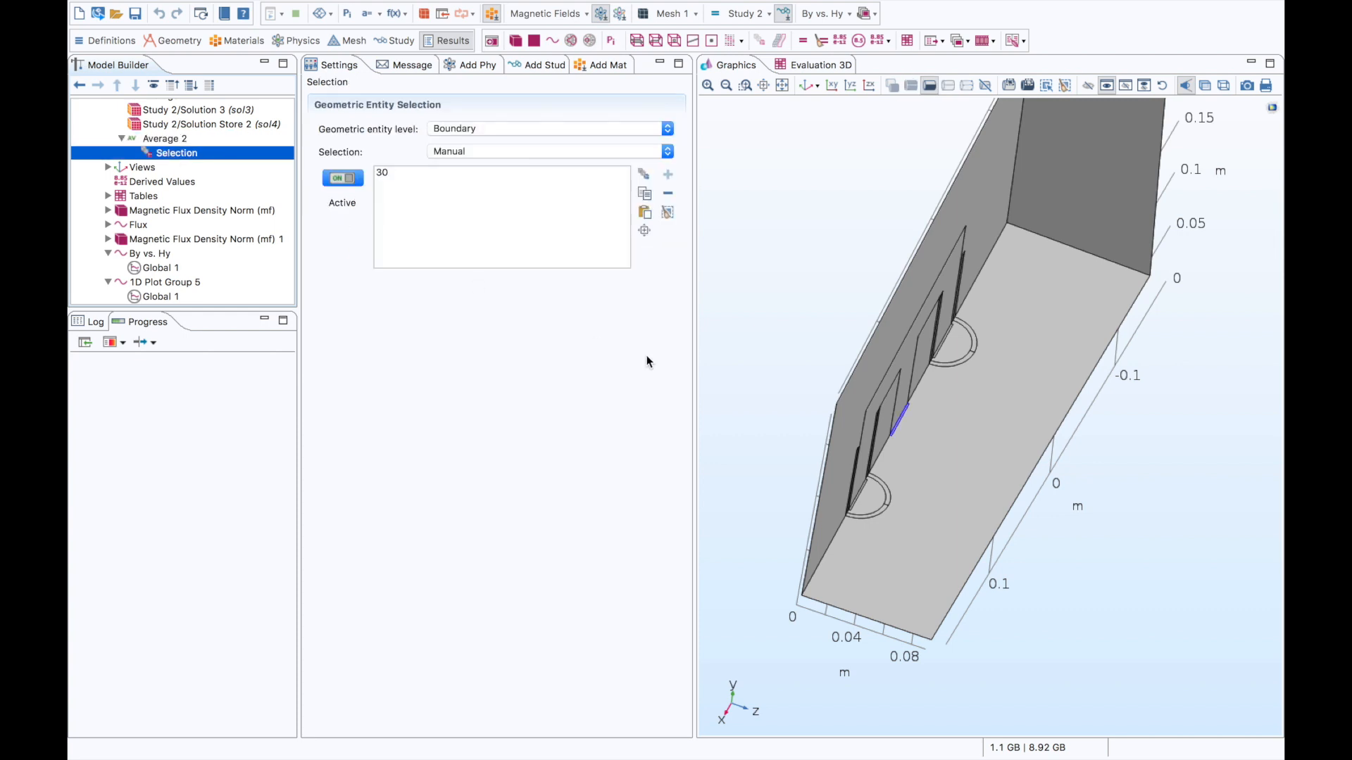
left_click_drag(767, 374, 771, 389)
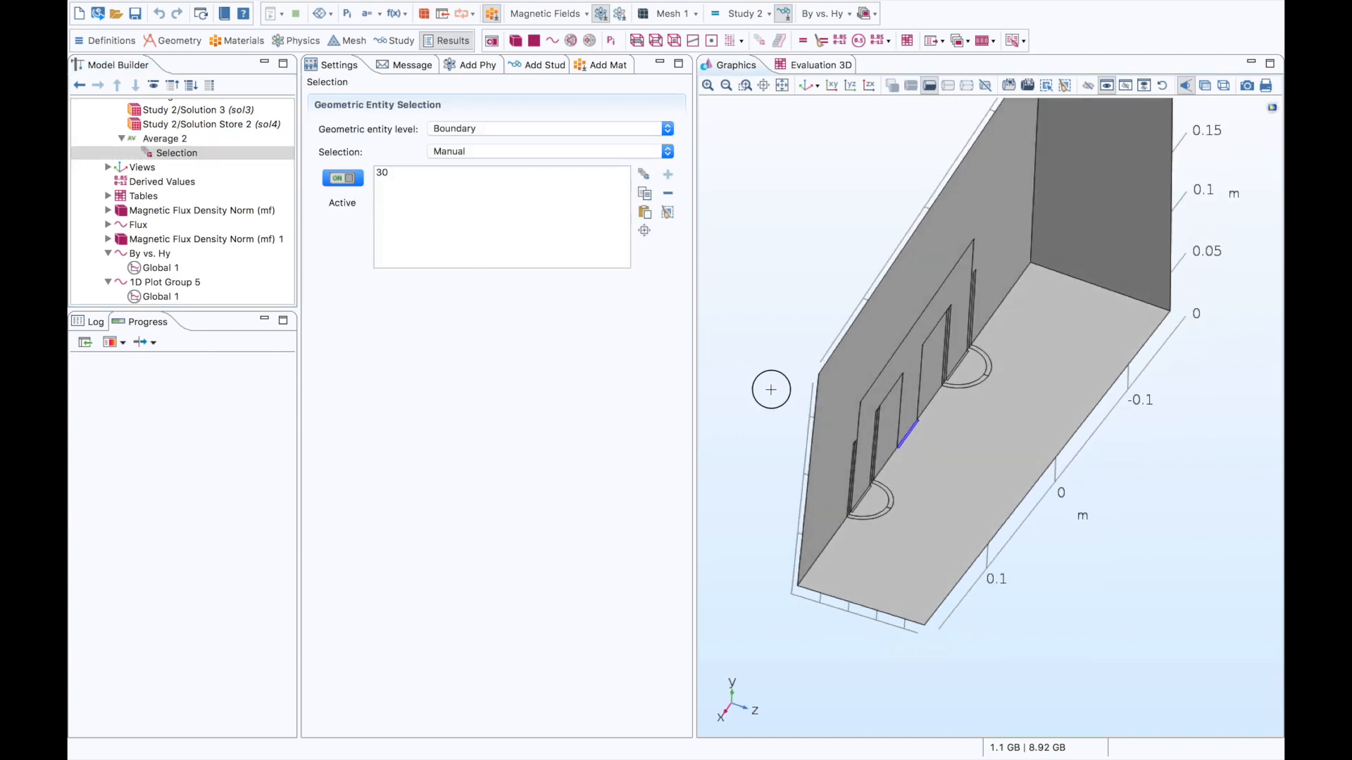
left_click_drag(804, 134, 848, 228)
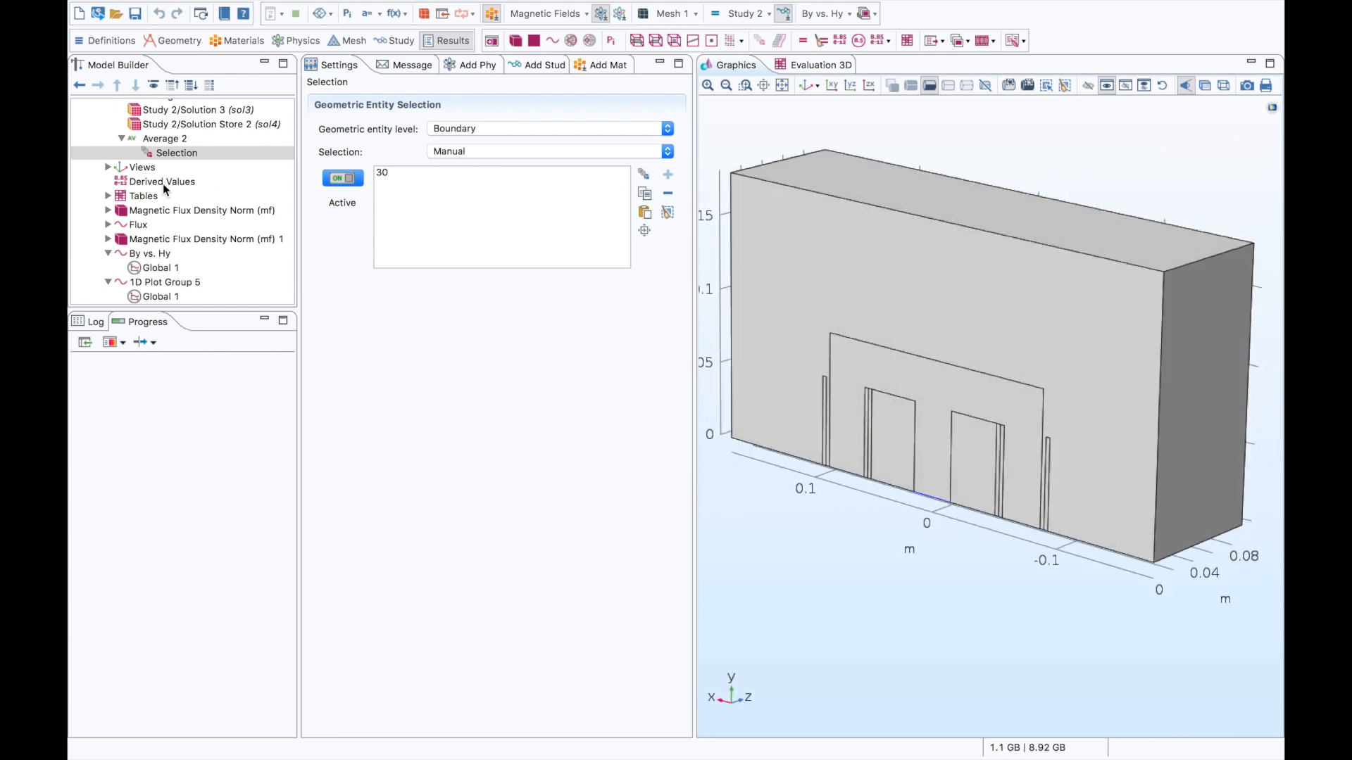
- Return to the By vs. Hy plot group and review how its Global plot combines mf.By with mf.Hy
left_click(167, 255)
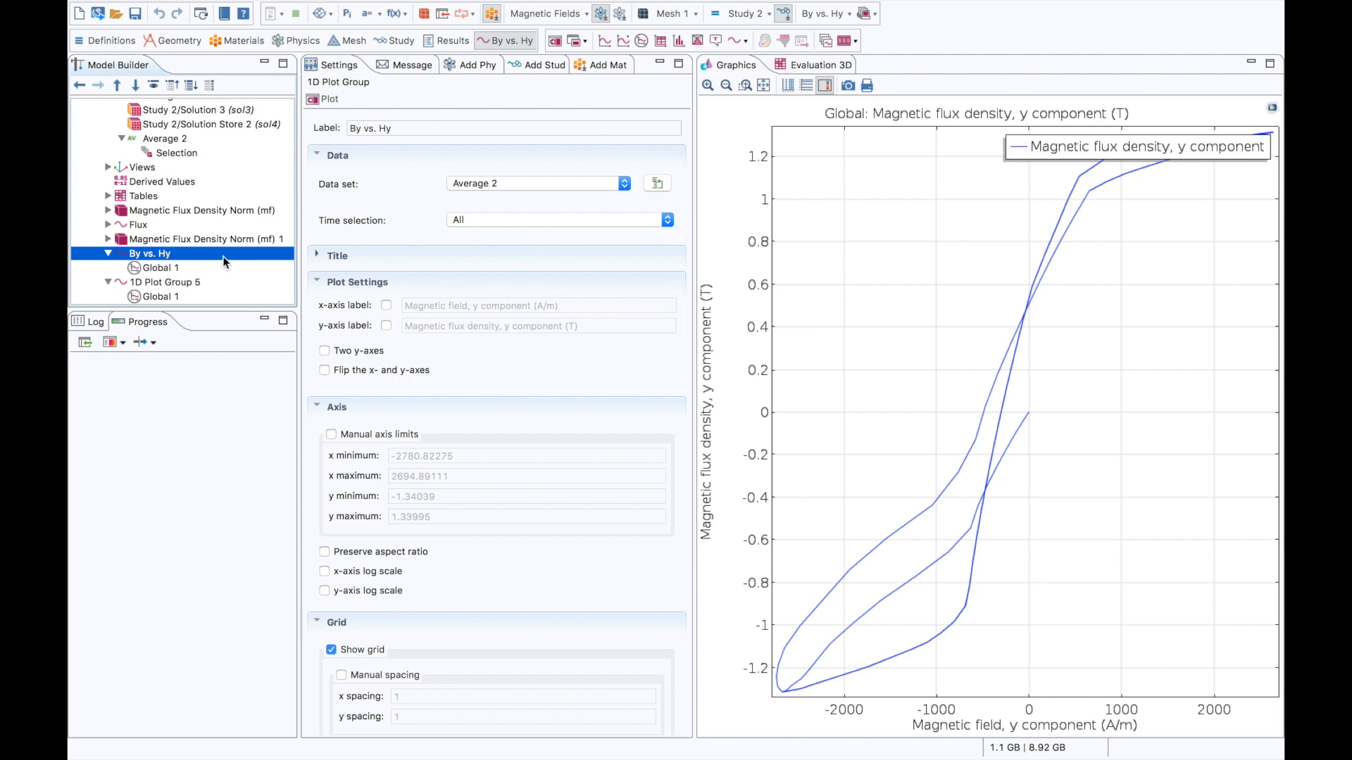
left_click(213, 268)
left_click(361, 216)
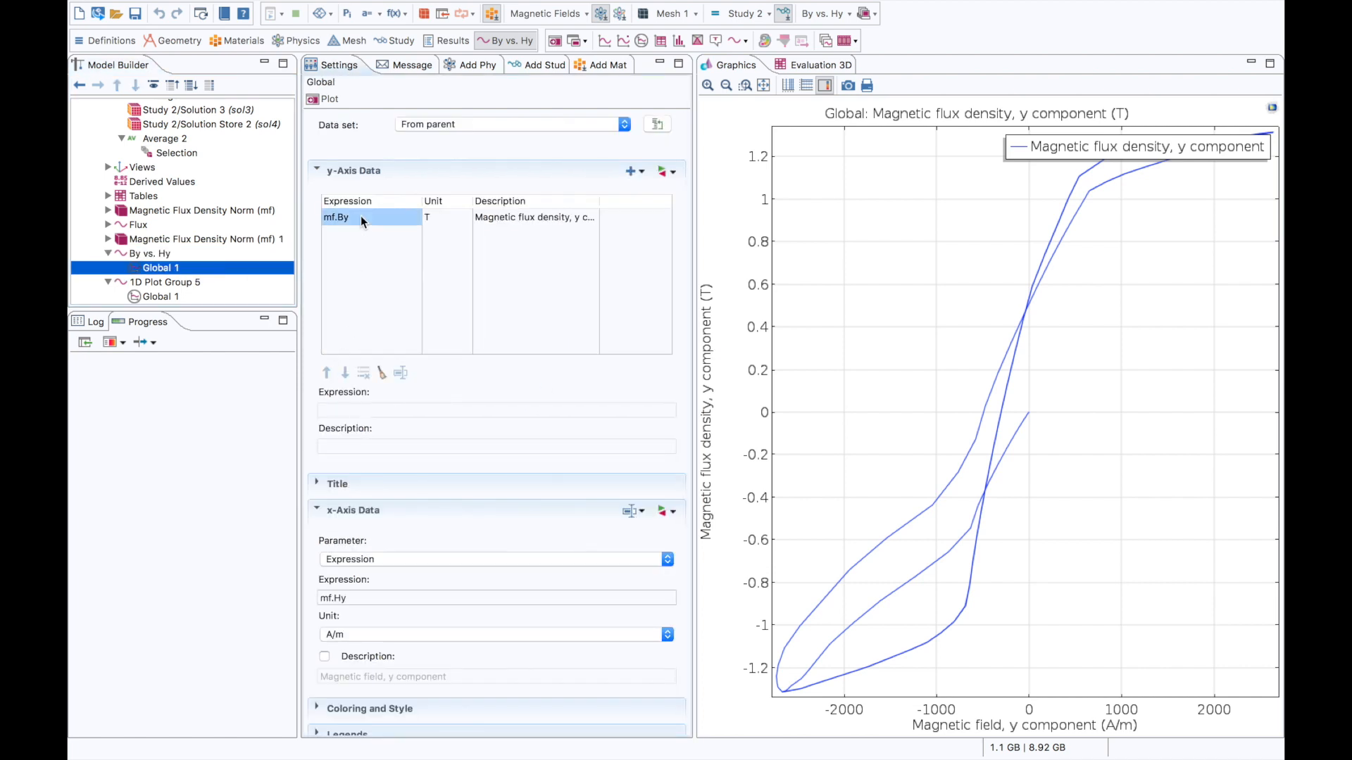
left_click(357, 598)
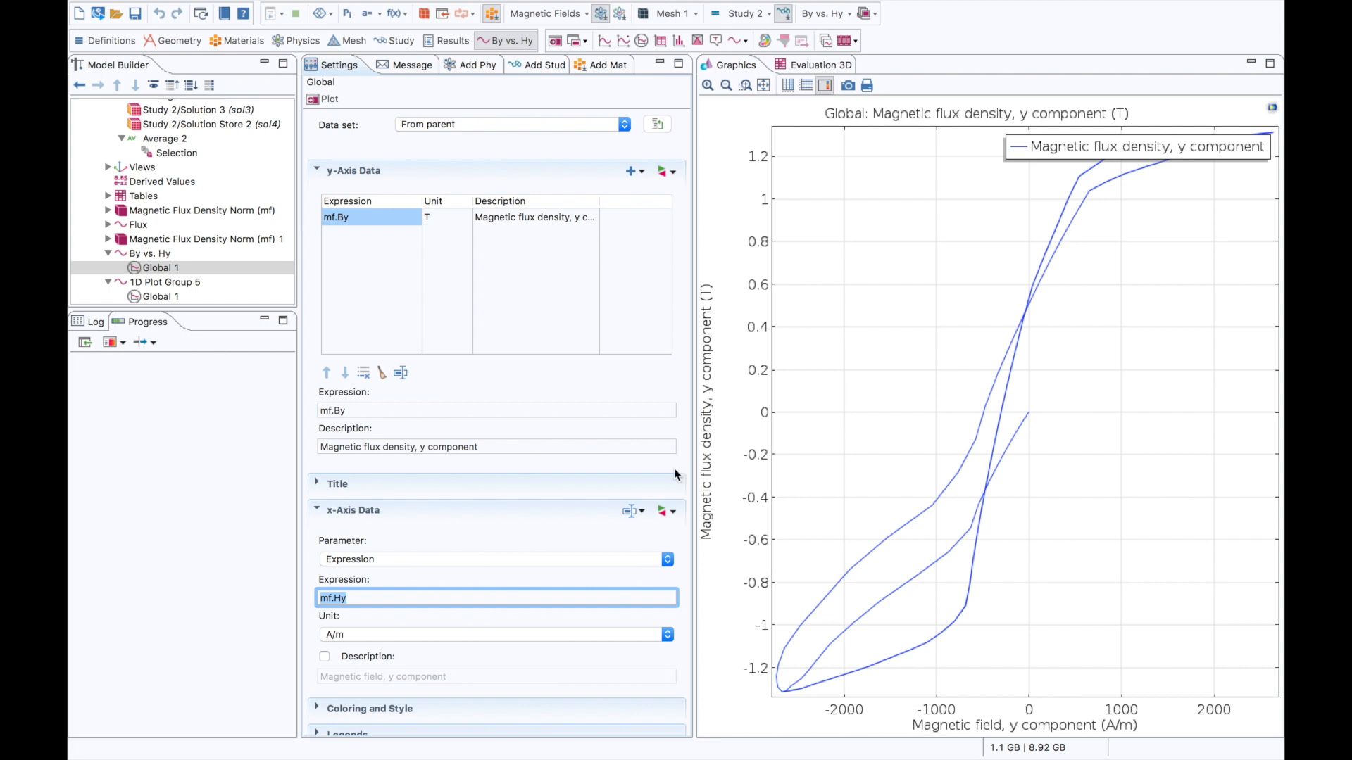
scroll(241, 269, "down", 3)
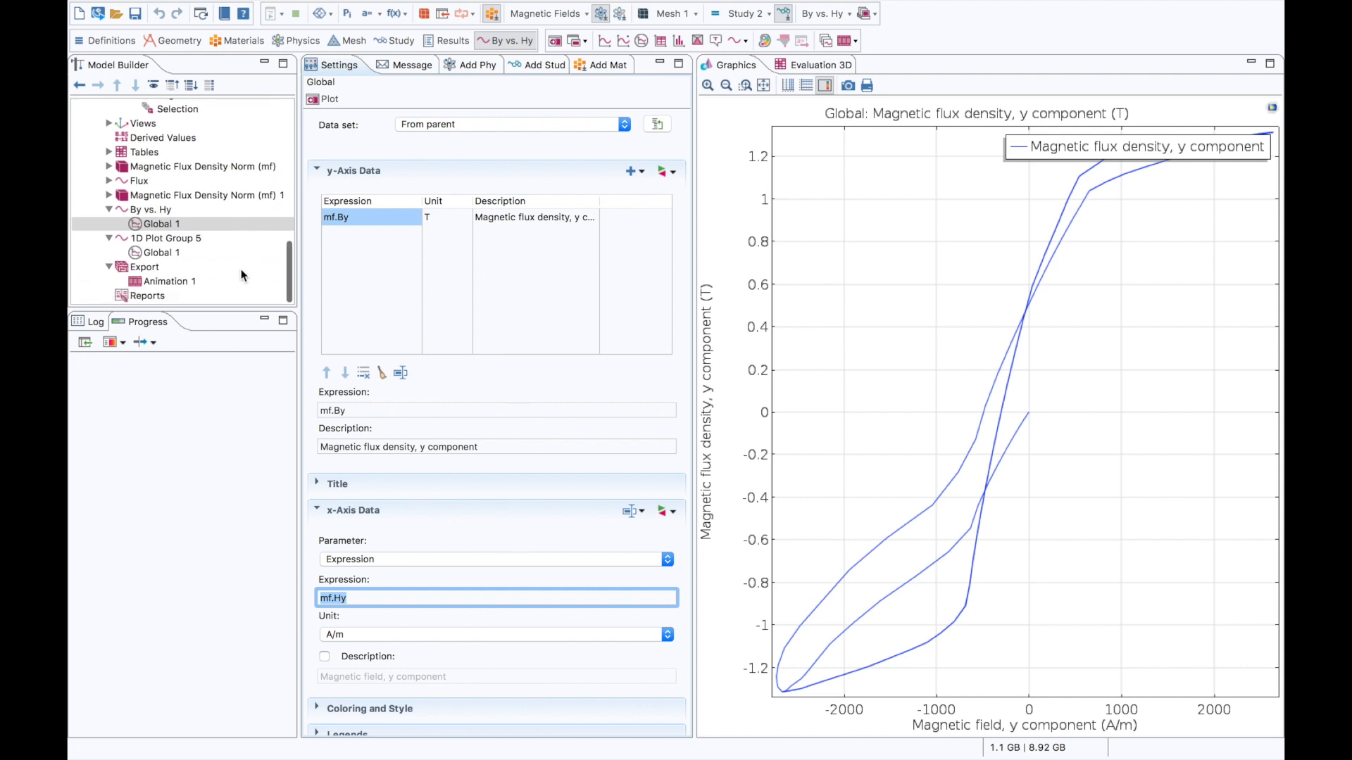
- Show the frequency spectrum plot of 1D Plot Group 5 again and review its Global plot settings
left_click(179, 252)
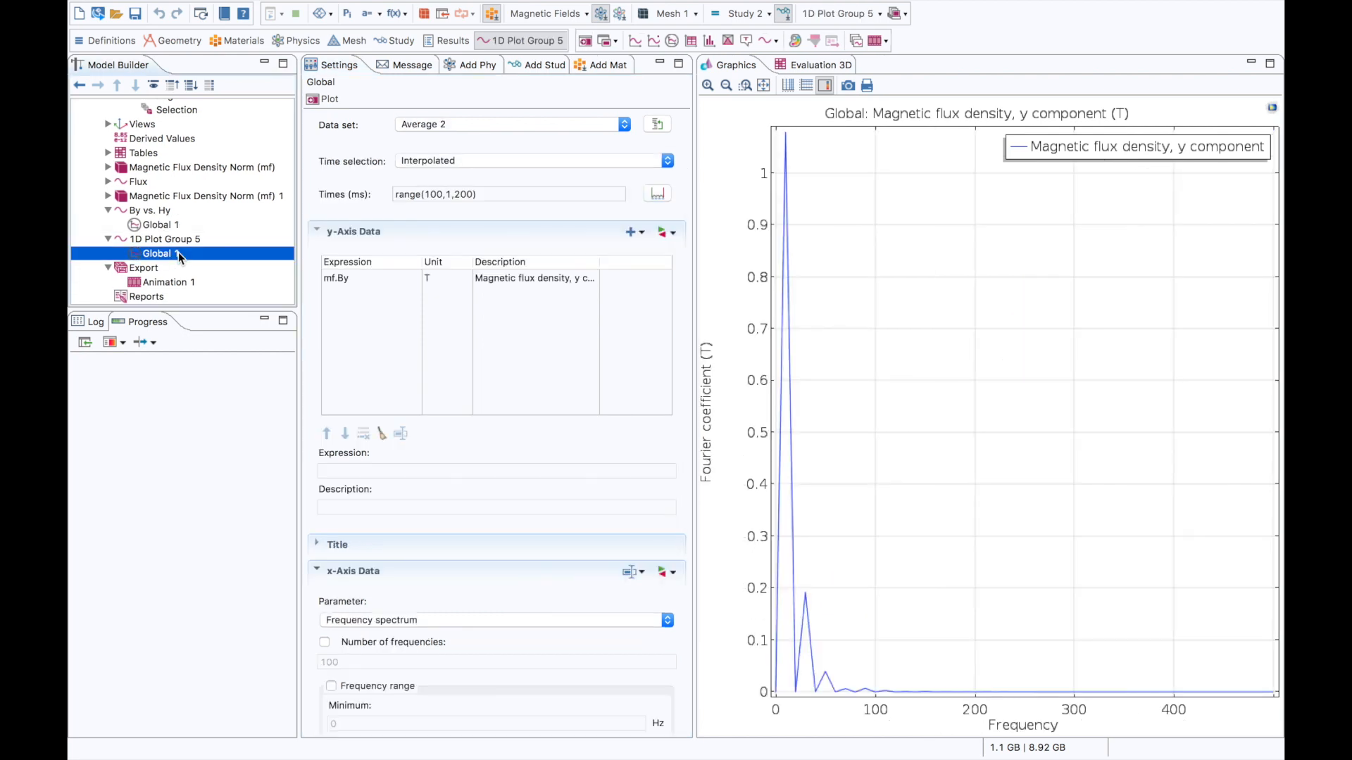
scroll(179, 252, "down", 2)
scroll(179, 252, "up", 5)
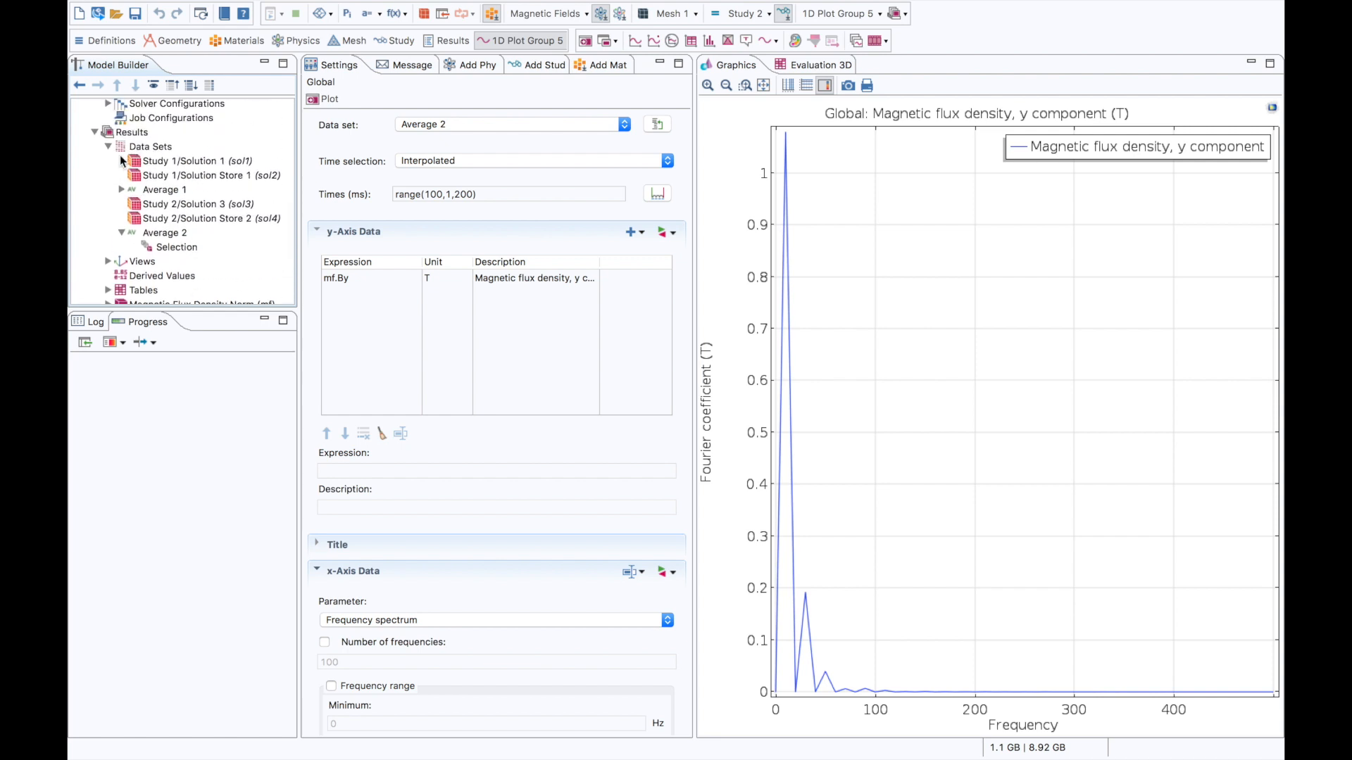
- Collapse Results and Study 2, open Ampère's Law 2 for the iron core, and examine the available constitutive relations, keeping HB curve
left_click(94, 132)
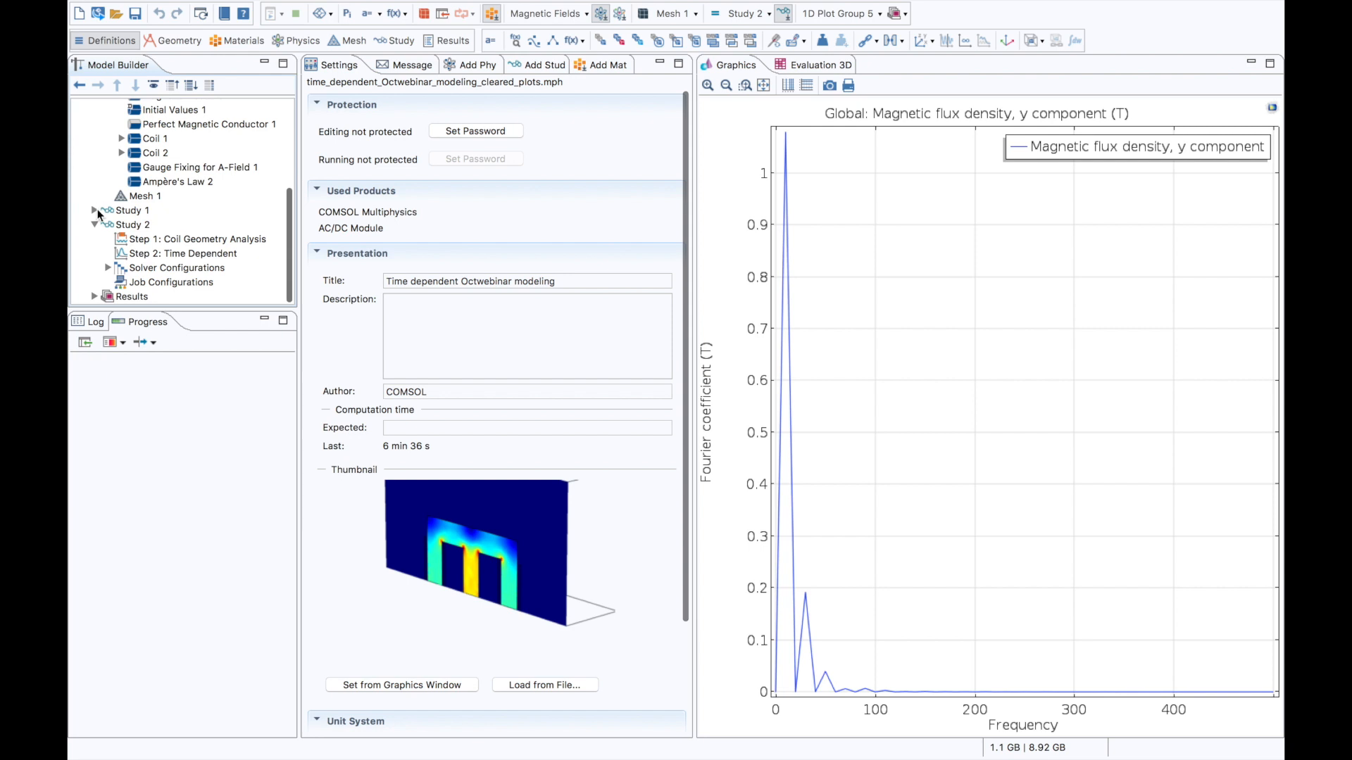
left_click(94, 225)
left_click(180, 238)
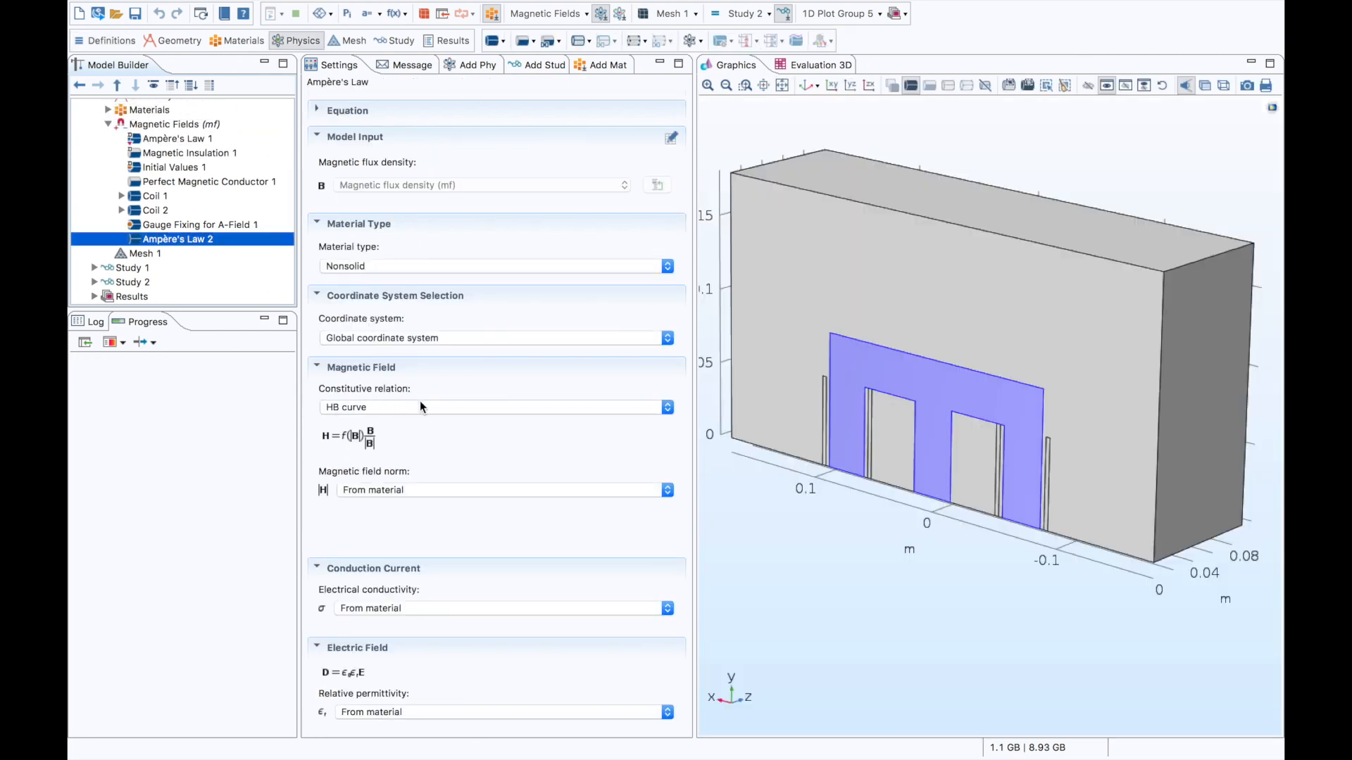
left_click(497, 405)
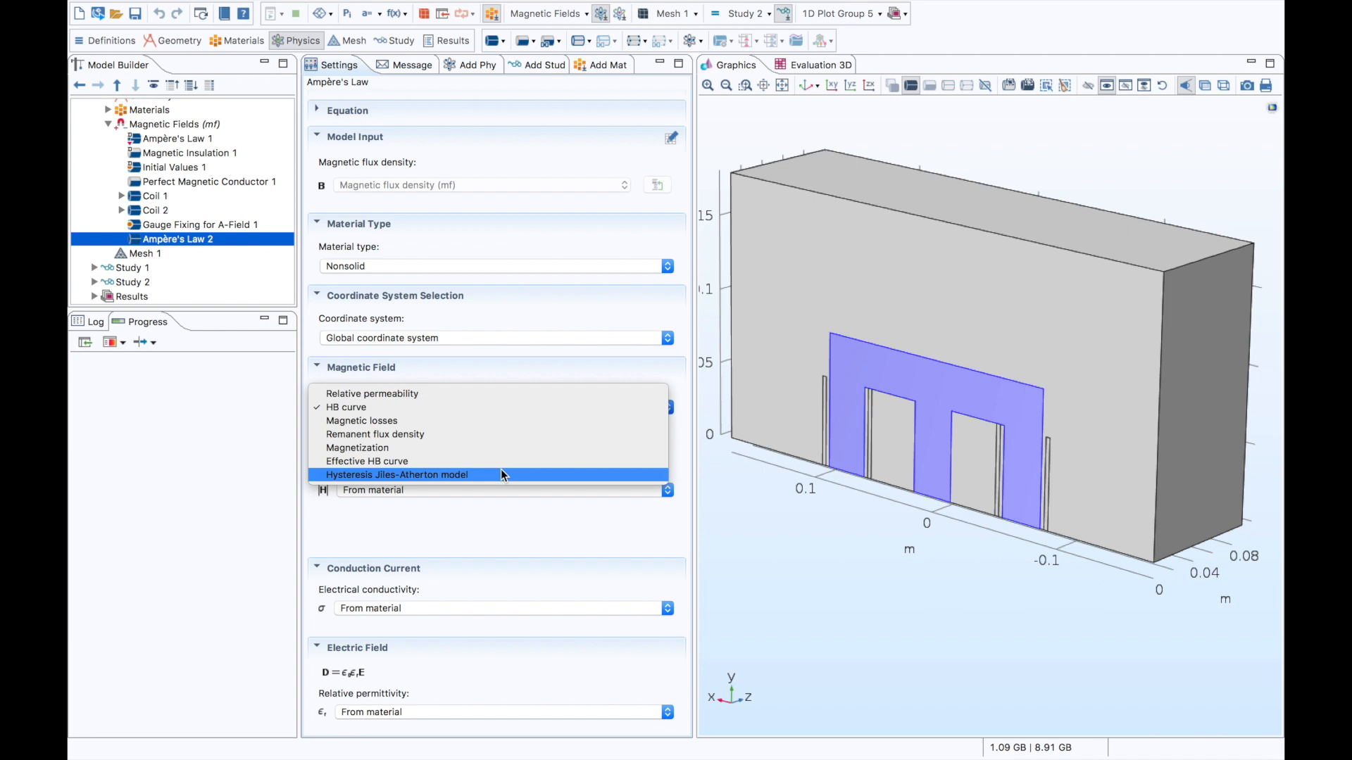
left_click(683, 394)
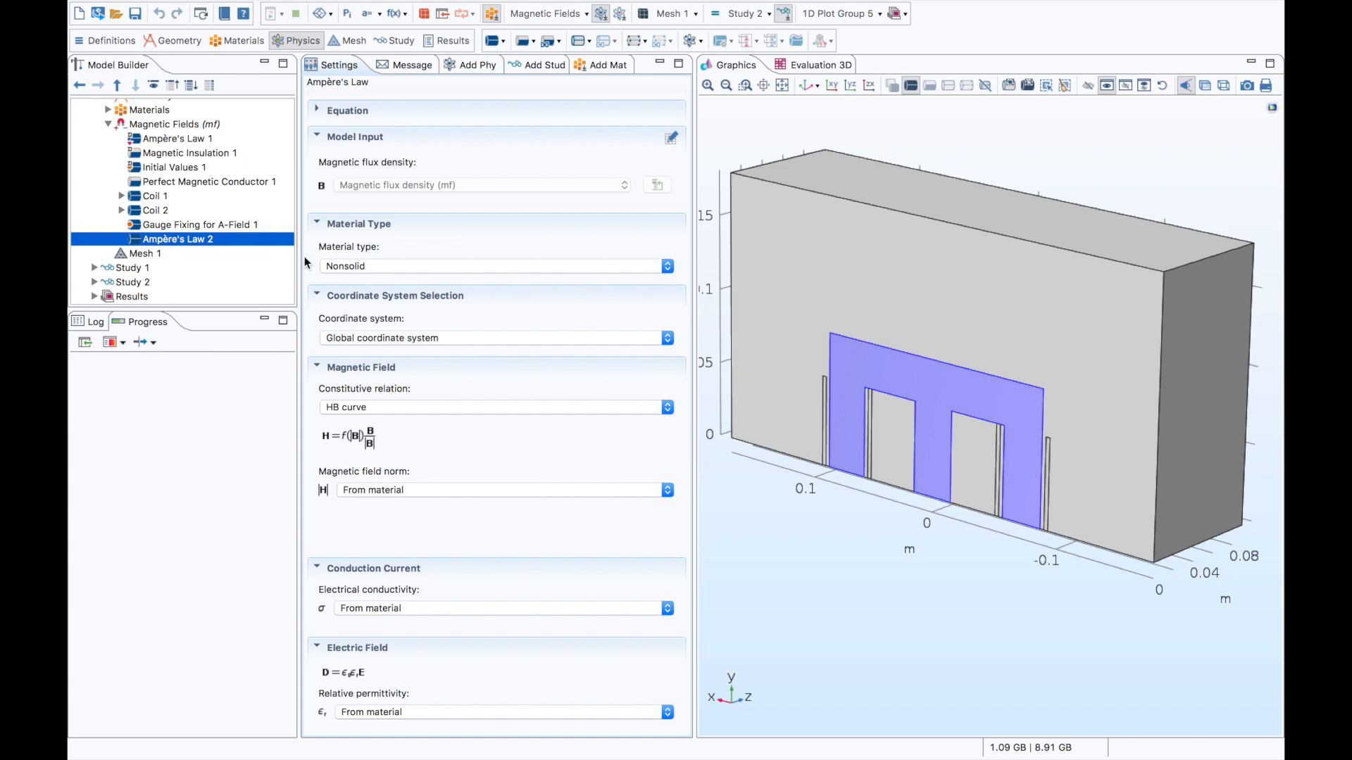
- Switch to the COMSOL_Webinar_October presentation in Keynote and start the slideshow from the Contact slide
key("super+Tab")
key("super+Tab")
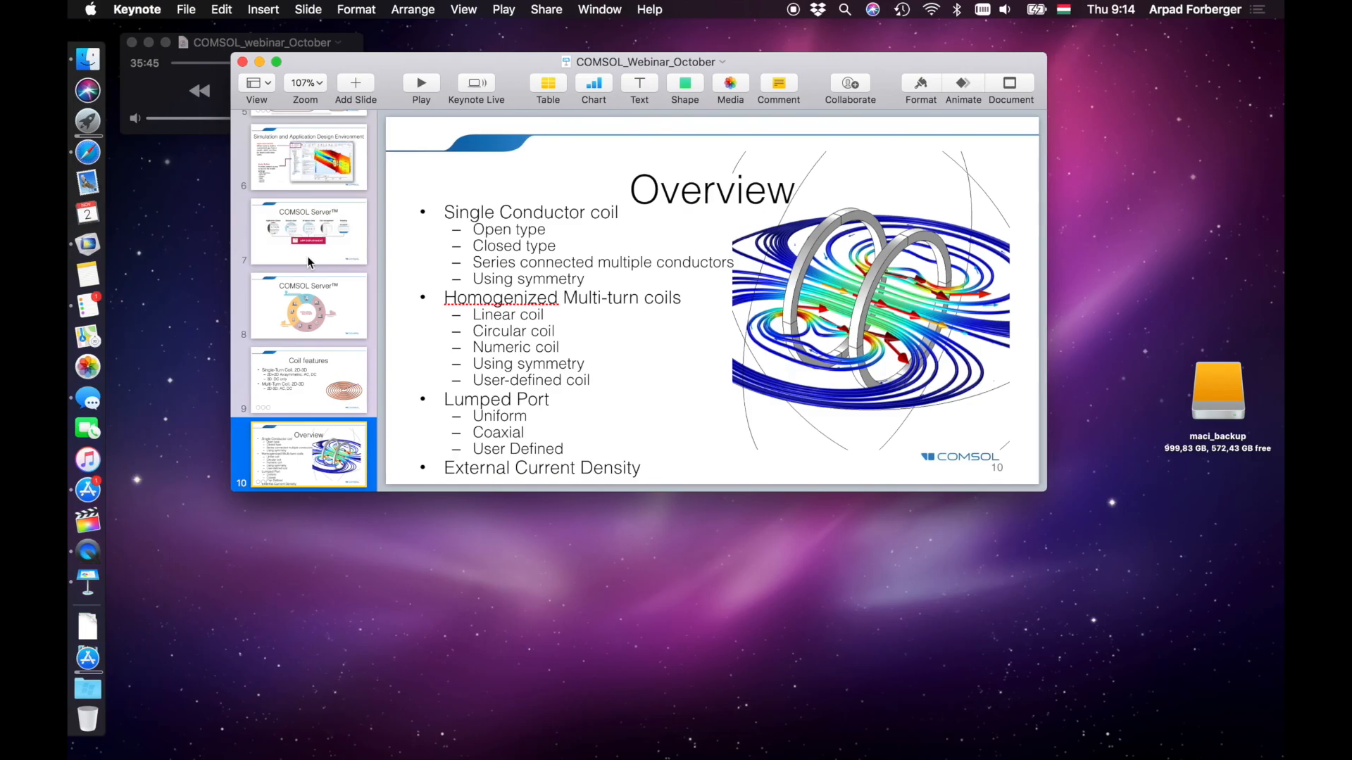
scroll(308, 296, "down", 3)
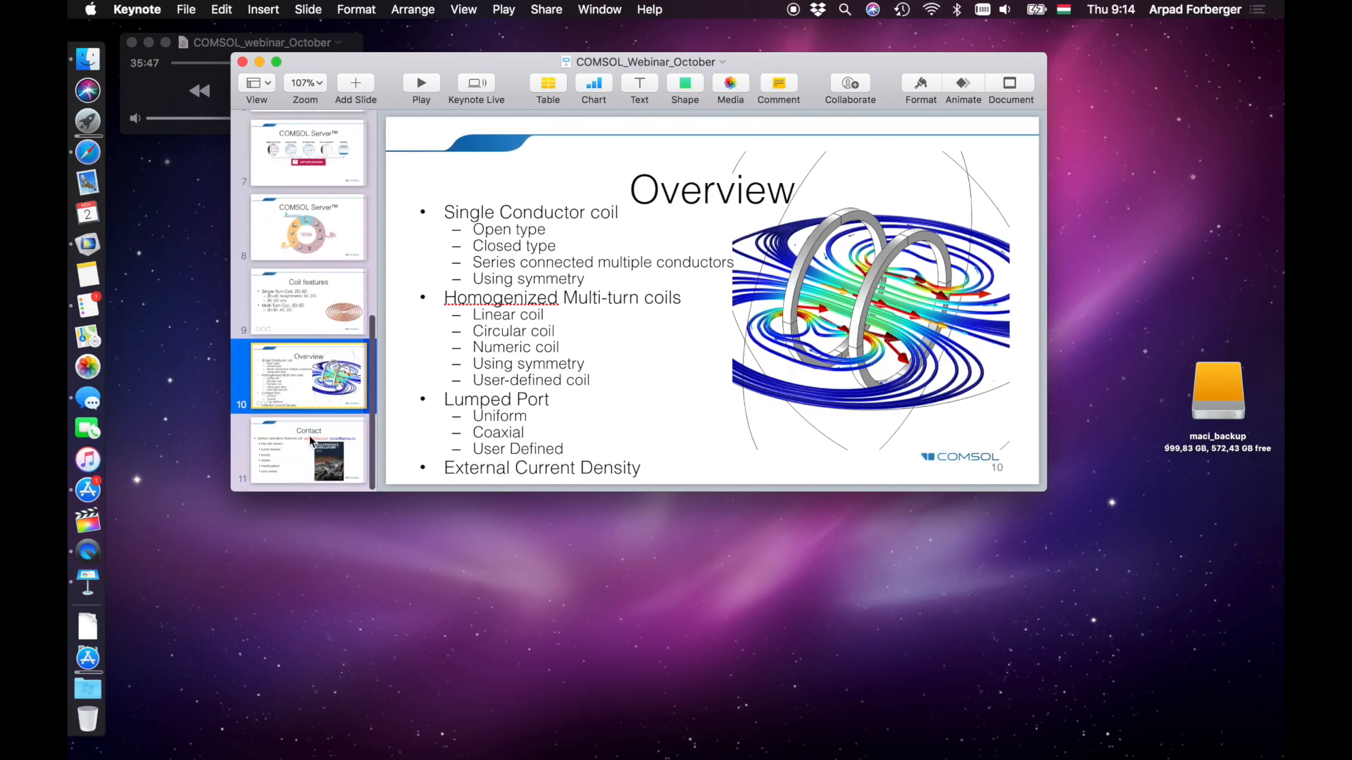
key("Down")
left_click(426, 85)
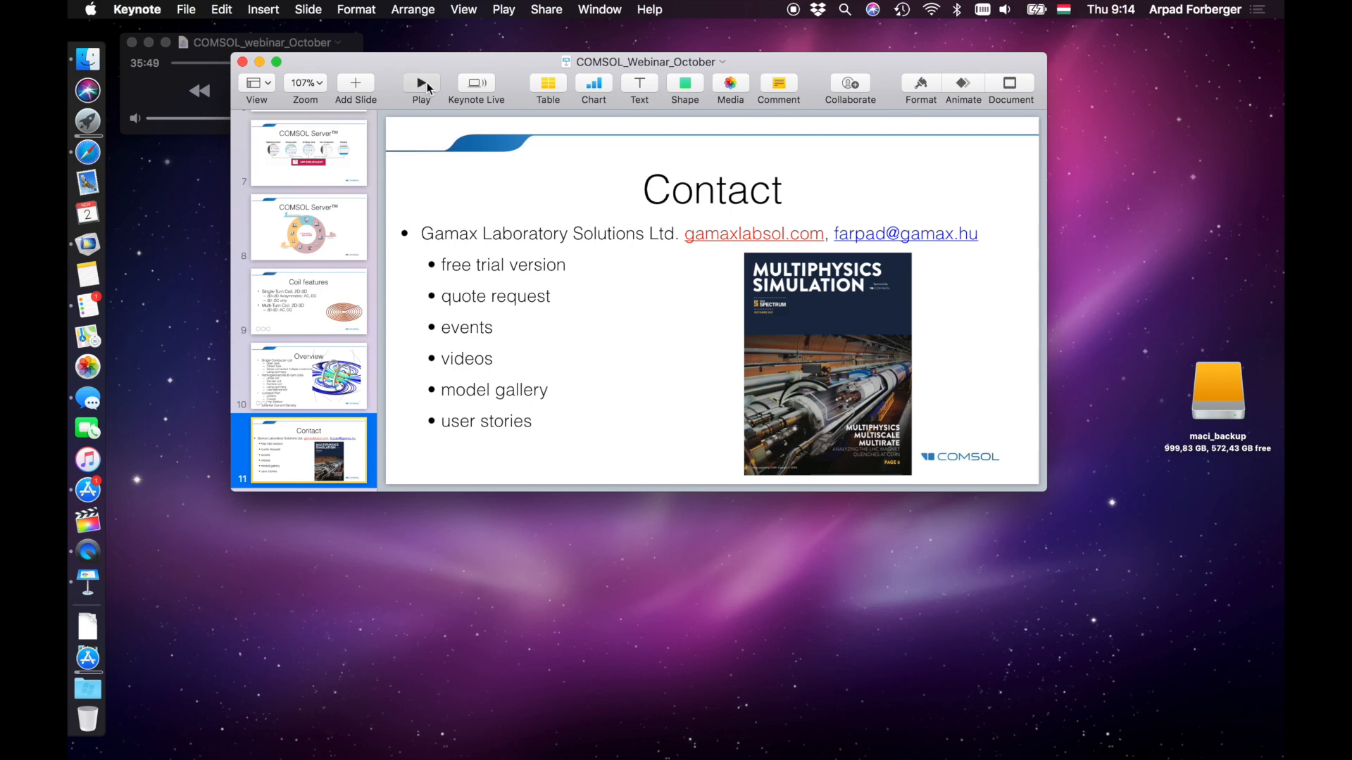